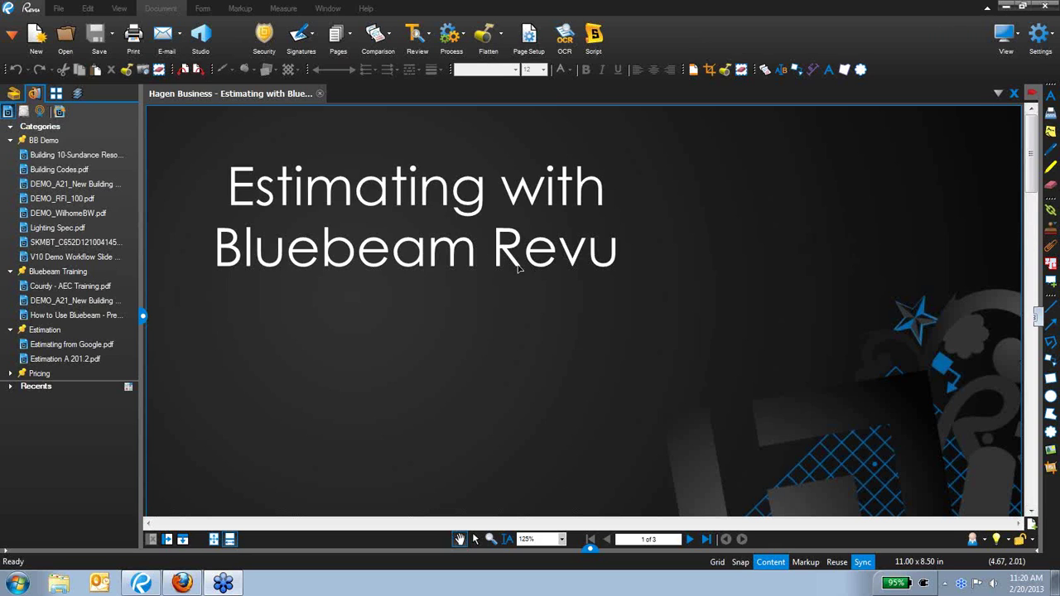
Step: Switch the interface profile to Estimation
click(485, 307)
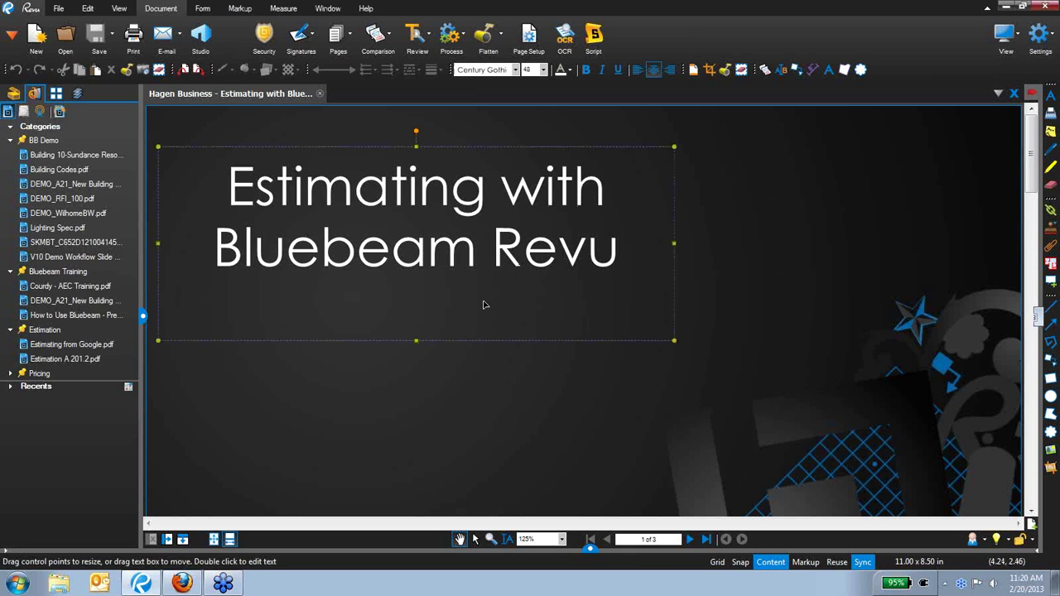
click(544, 411)
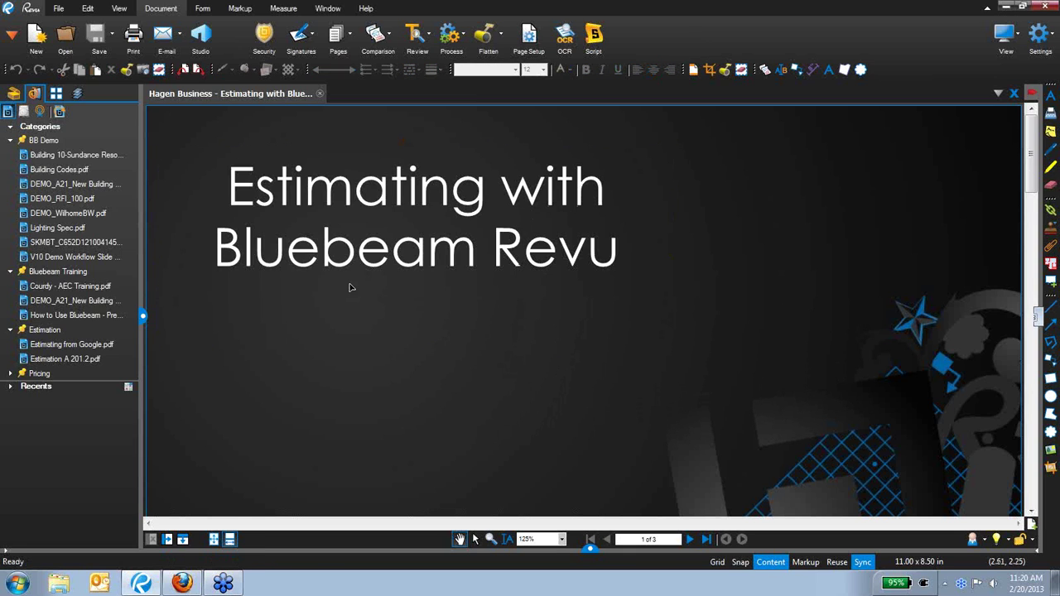
click(89, 10)
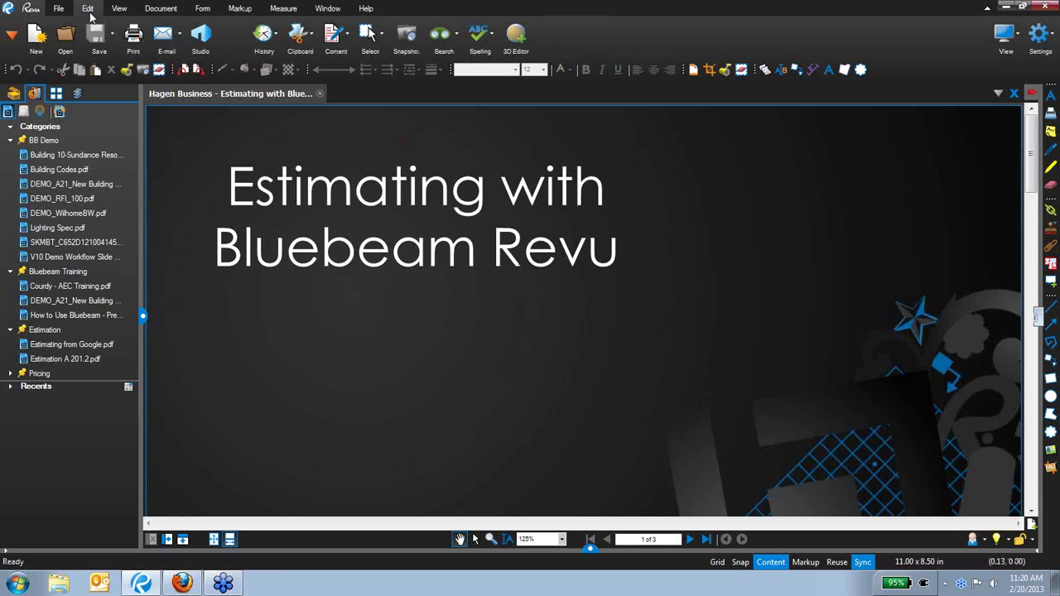
click(120, 9)
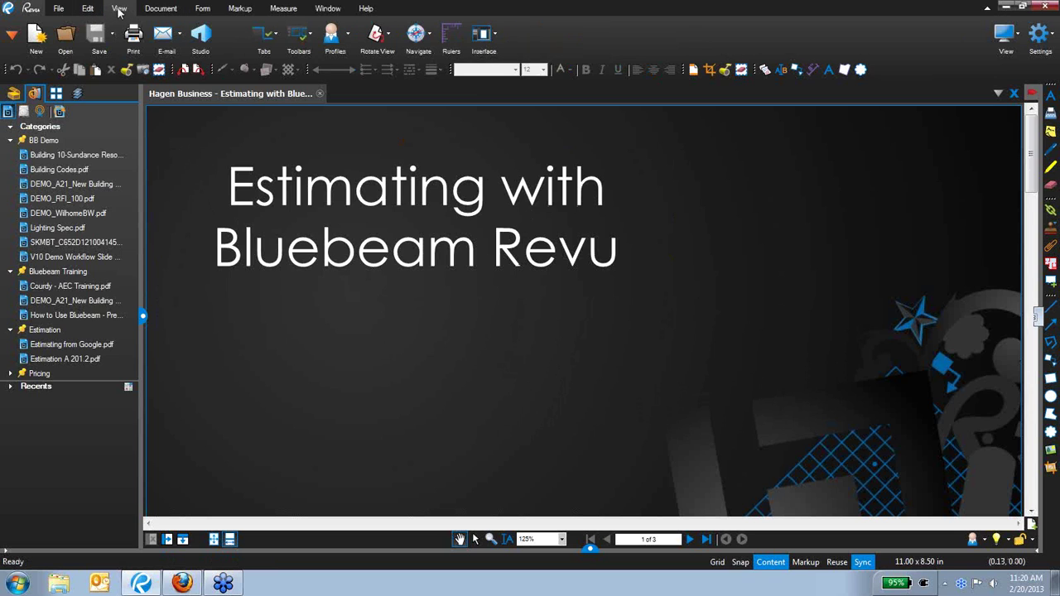
click(346, 37)
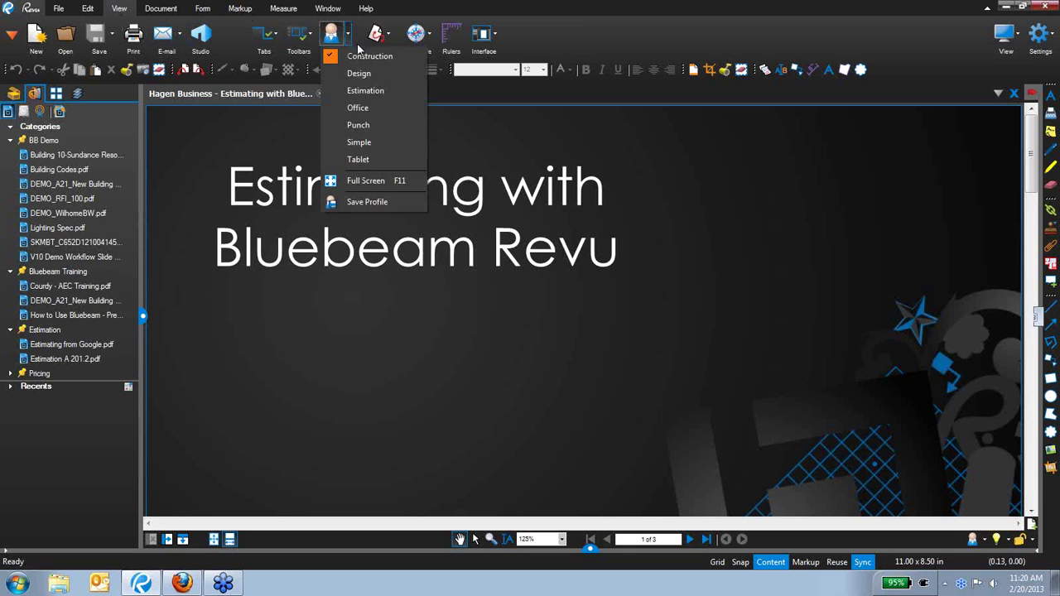
click(383, 90)
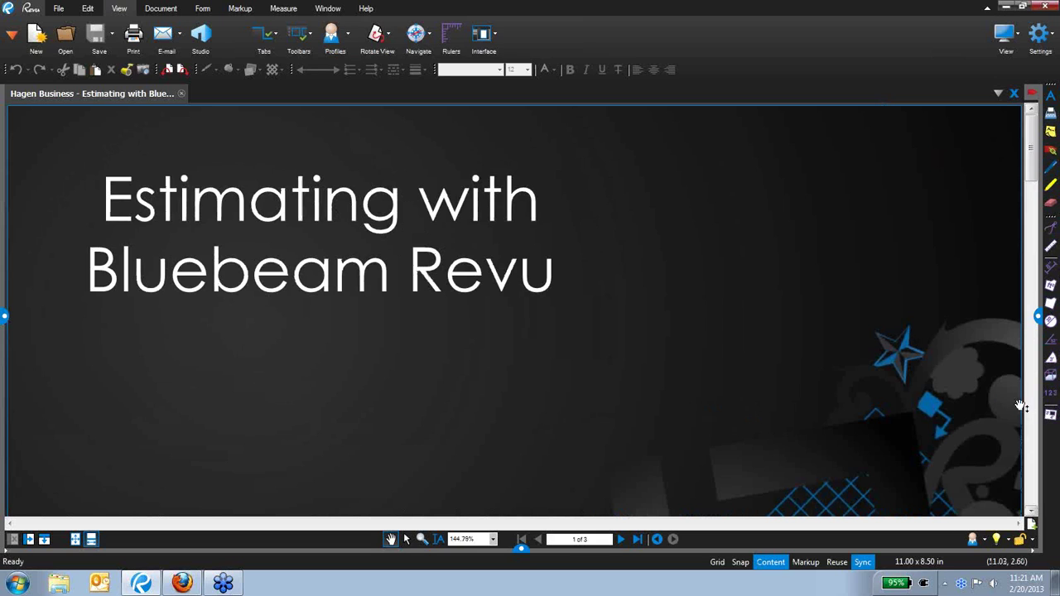
Step: Review the available profiles in the profile manager and leave it without making changes
click(348, 35)
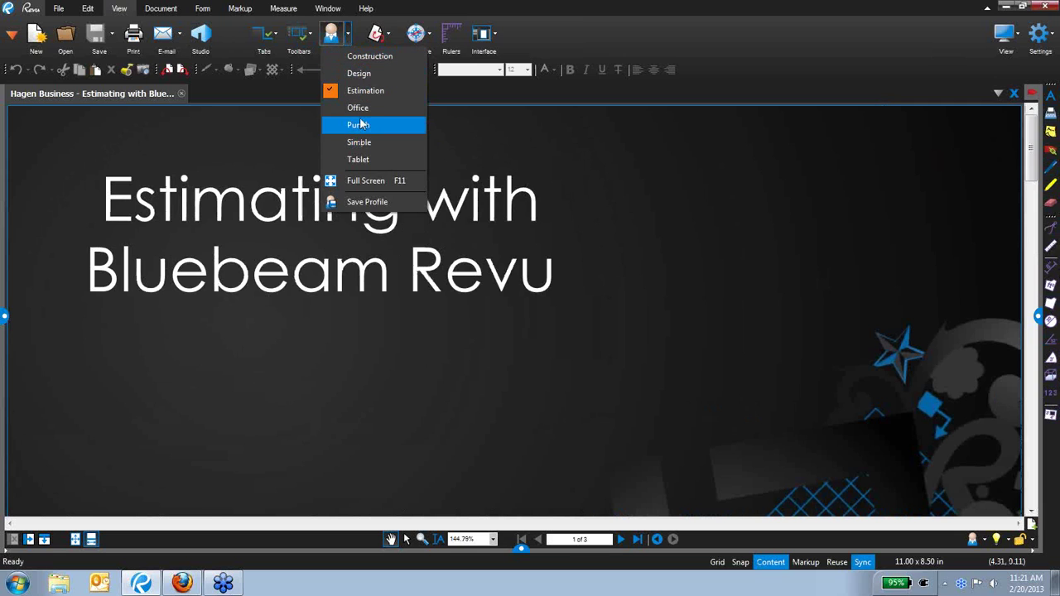
click(332, 37)
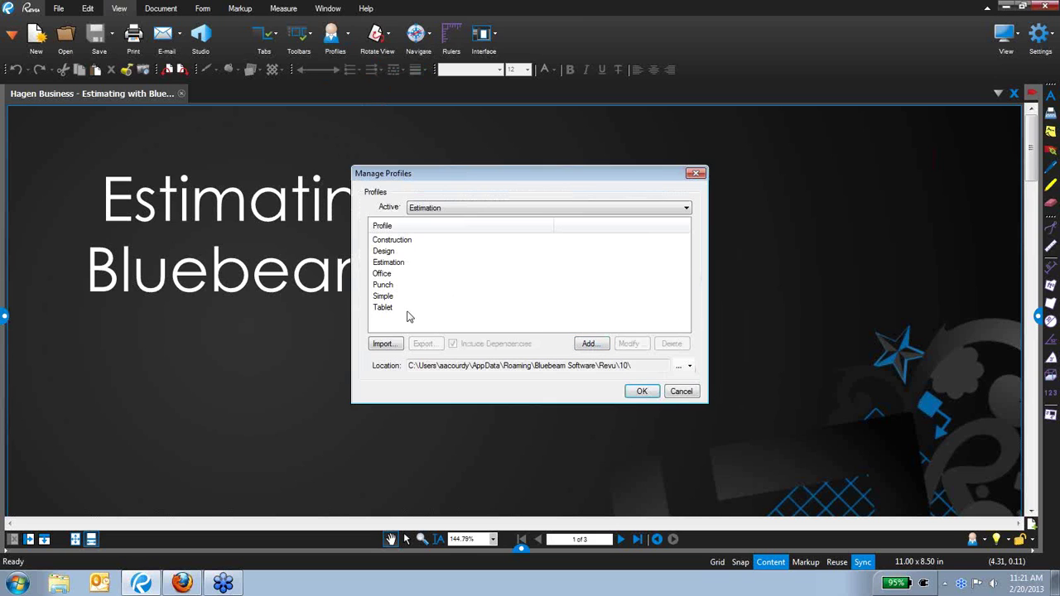
click(393, 240)
click(681, 391)
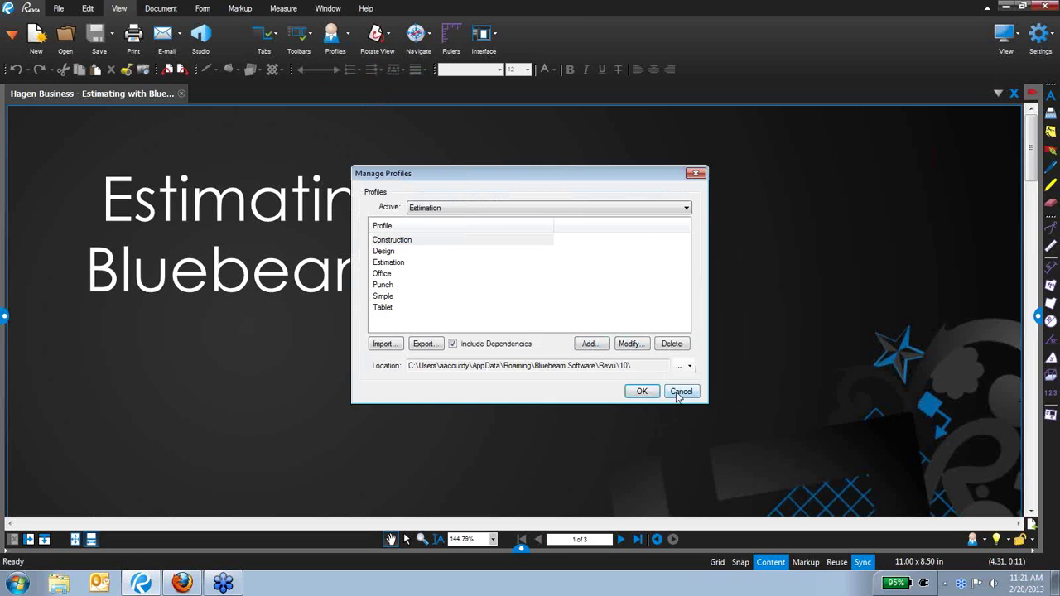
click(246, 350)
click(289, 473)
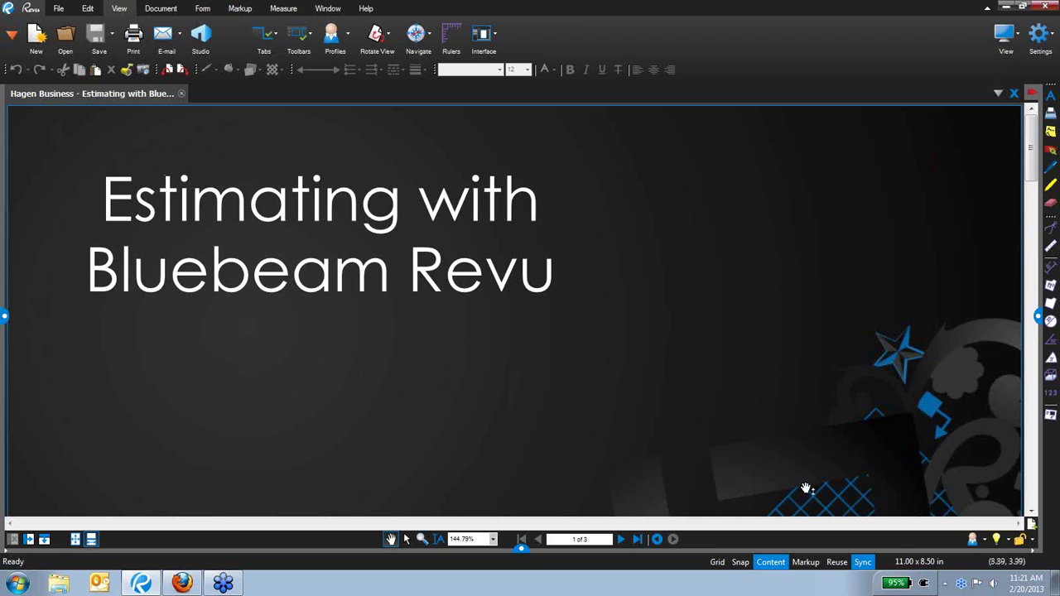
Step: View the presentation's markups list briefly, close it, and show the pinned file categories
click(1041, 319)
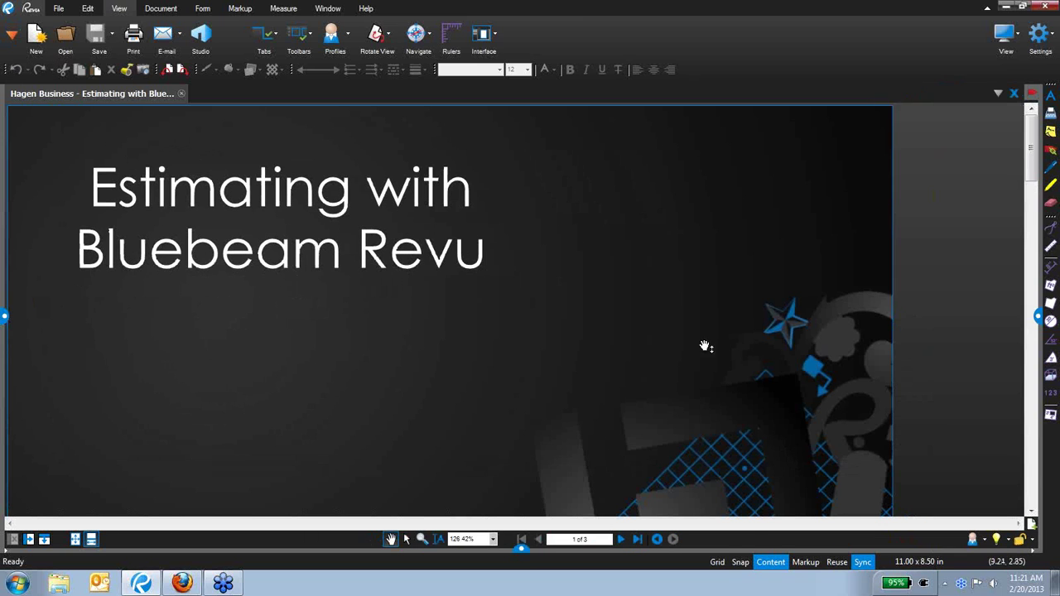
click(524, 545)
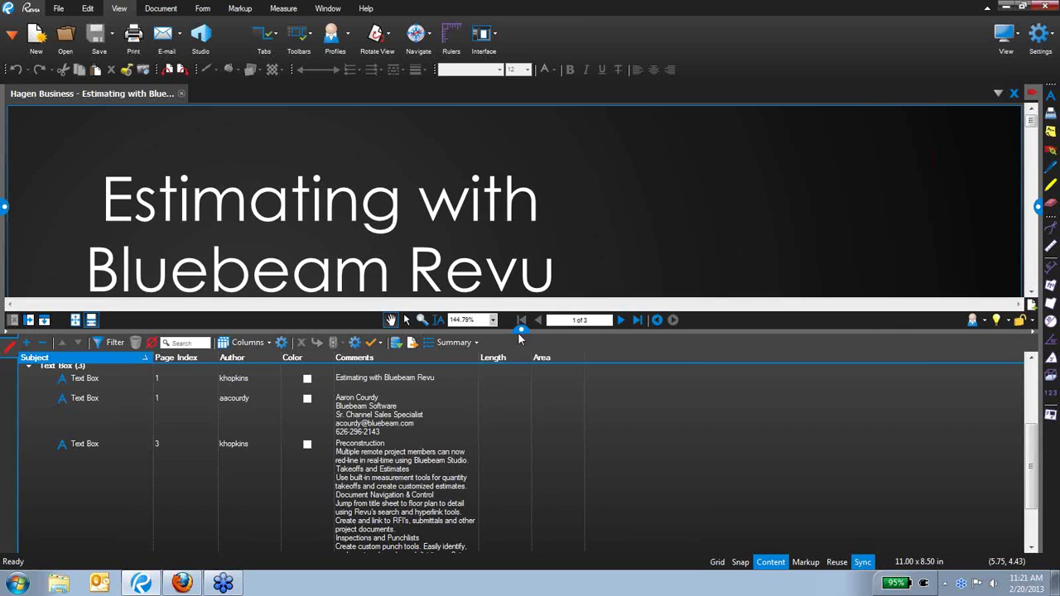
click(521, 330)
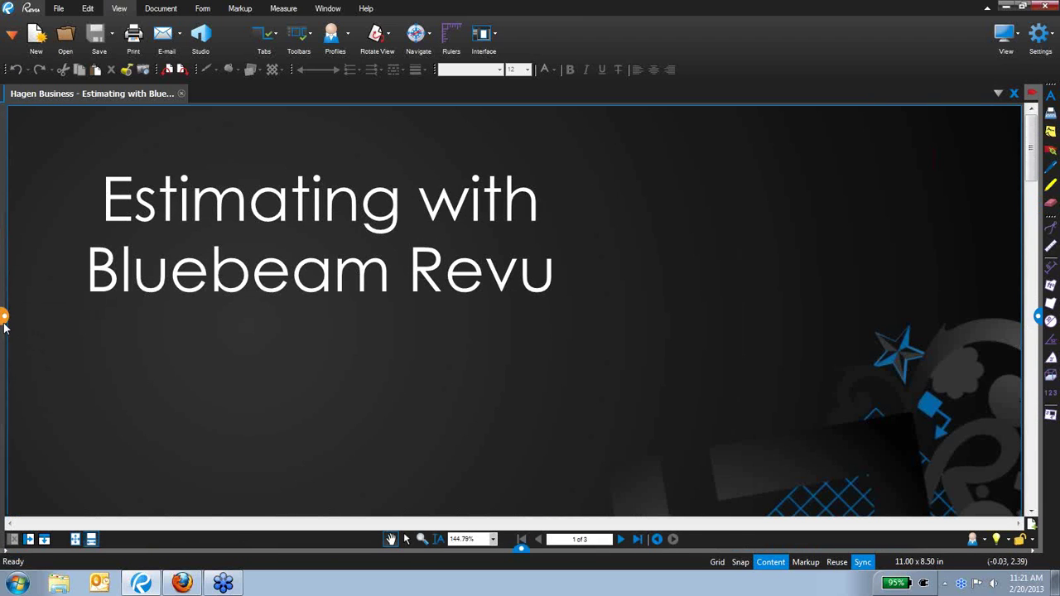
click(4, 323)
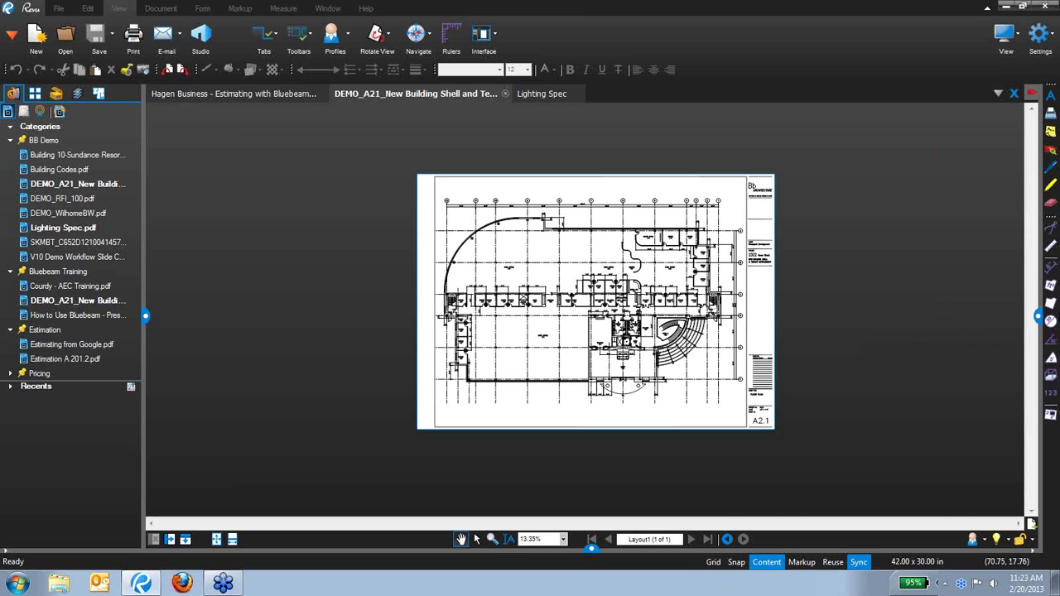
Step: Examine the A2.1 floor plan, following the row of offices and conference rooms from Stair C across the building
scroll(663, 308, up, 4)
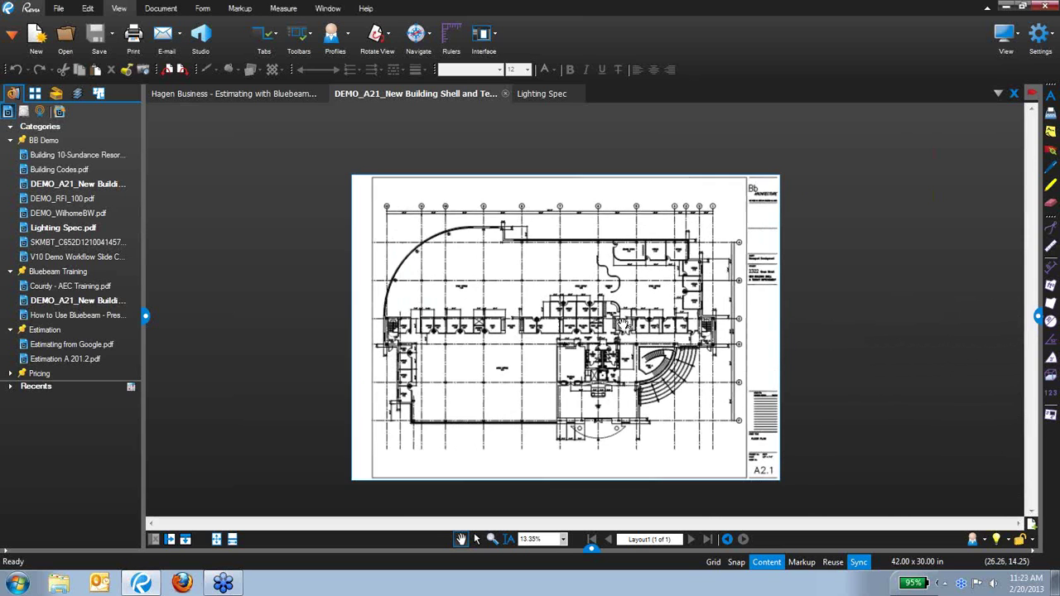
scroll(624, 325, up, 3)
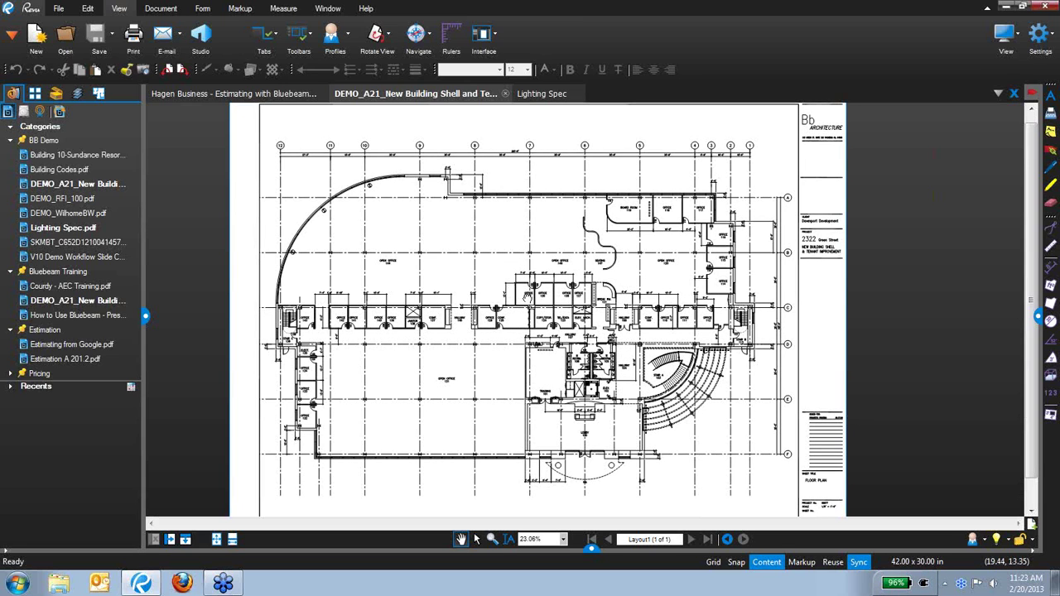
scroll(539, 295, down, 1)
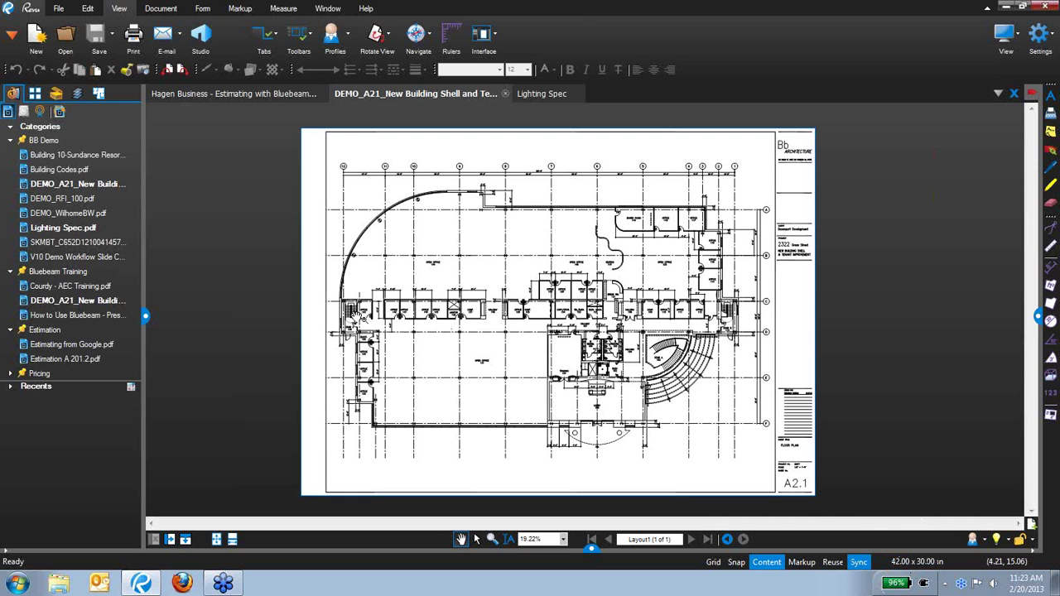
scroll(353, 313, up, 6)
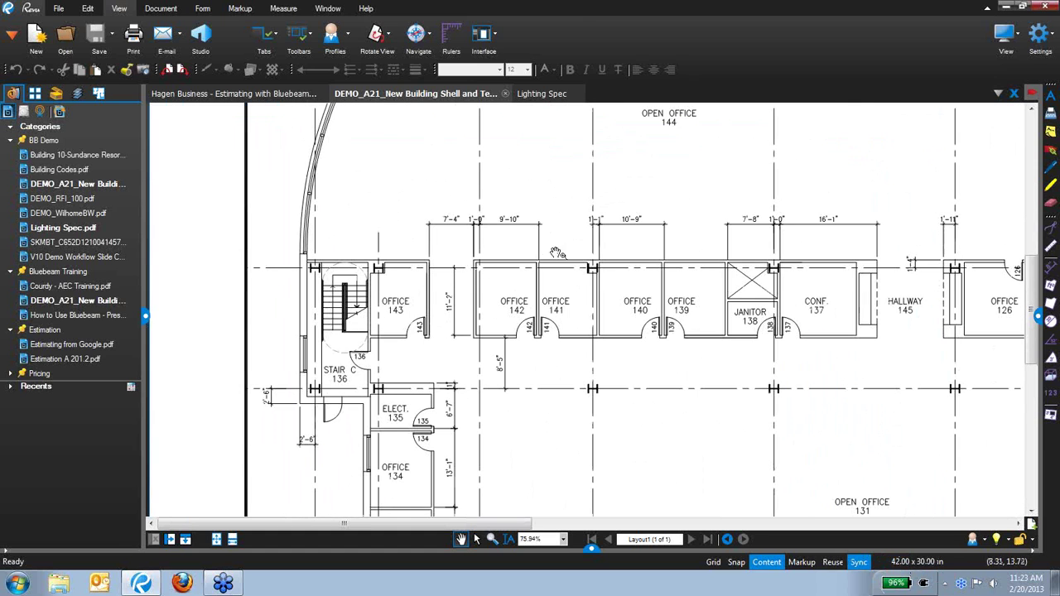
drag(557, 251, 266, 269)
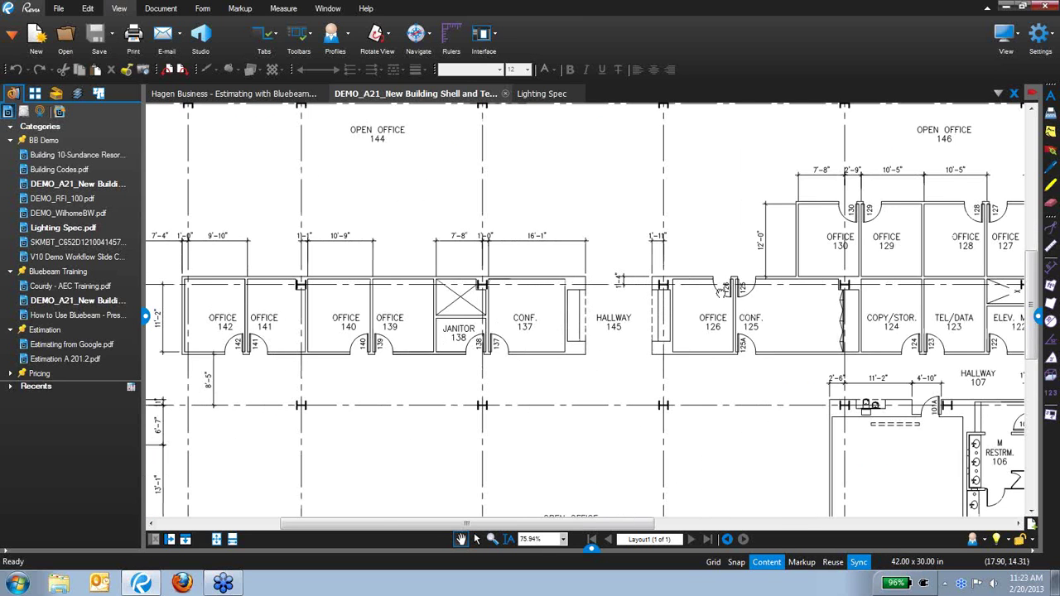
drag(775, 305, 523, 306)
scroll(524, 307, down, 4)
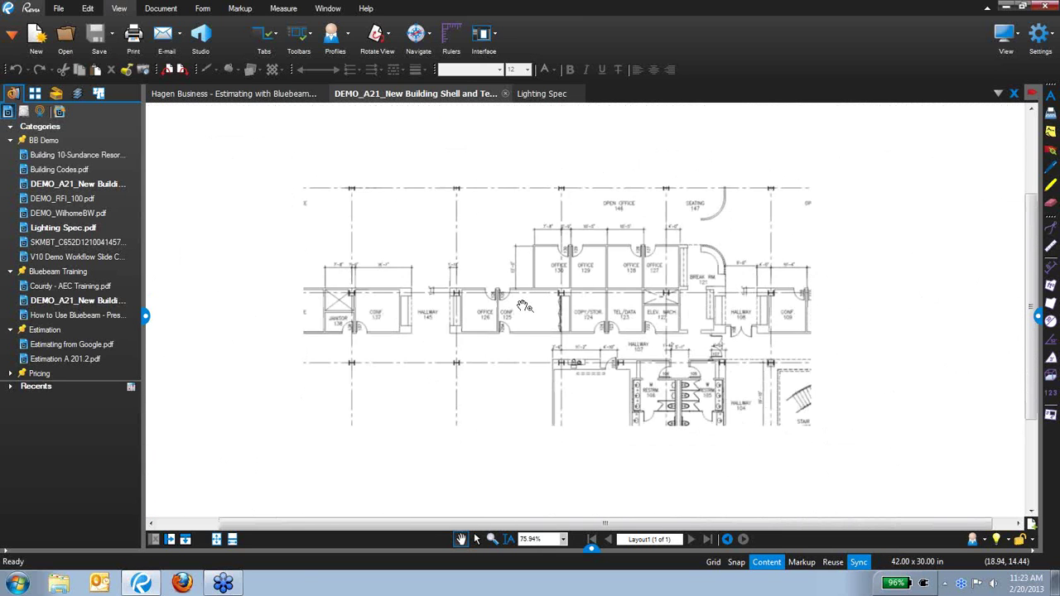
drag(469, 282, 500, 312)
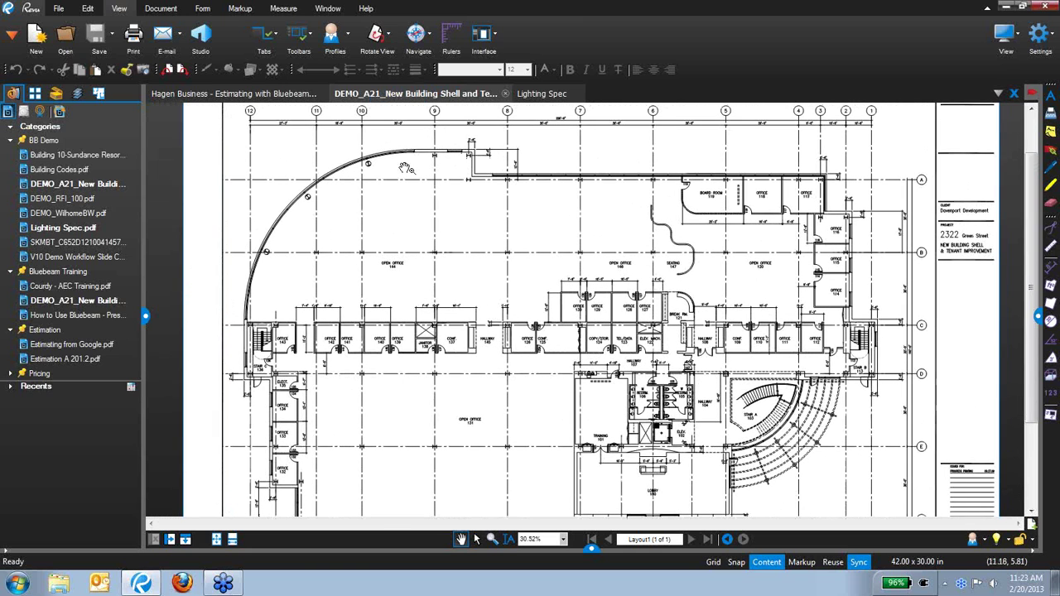
Step: Place a text box reading "hello all" in the open area above Open Office 146
click(240, 8)
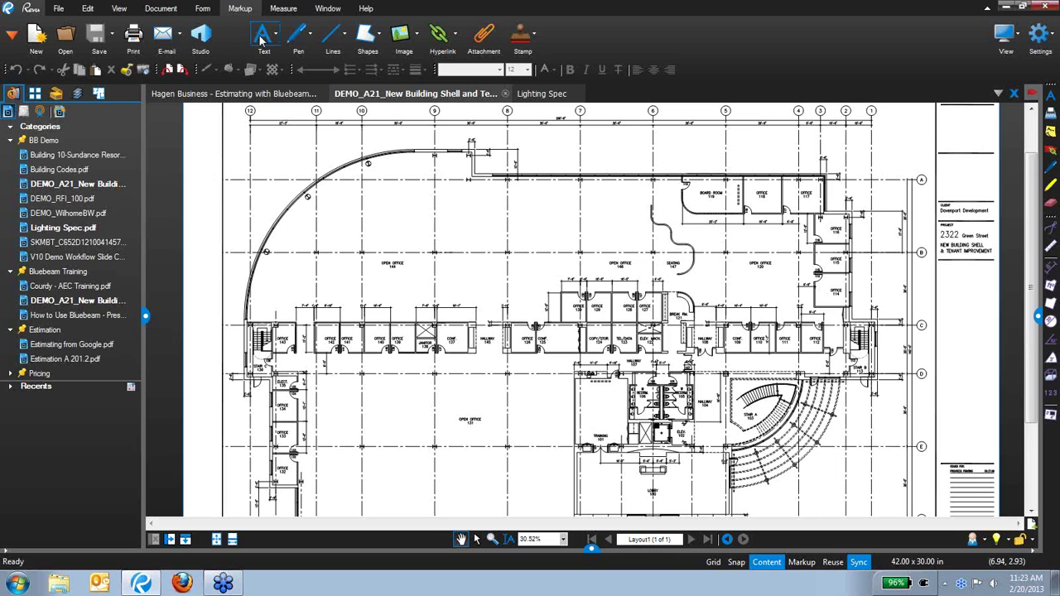
click(264, 36)
click(282, 59)
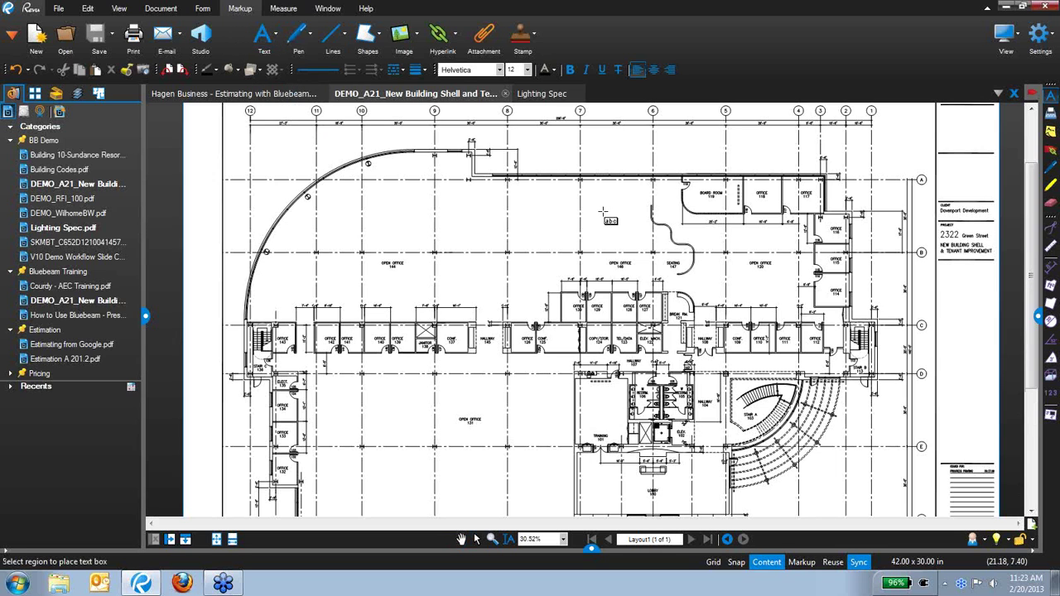
scroll(588, 180, up, 4)
text(hello all)
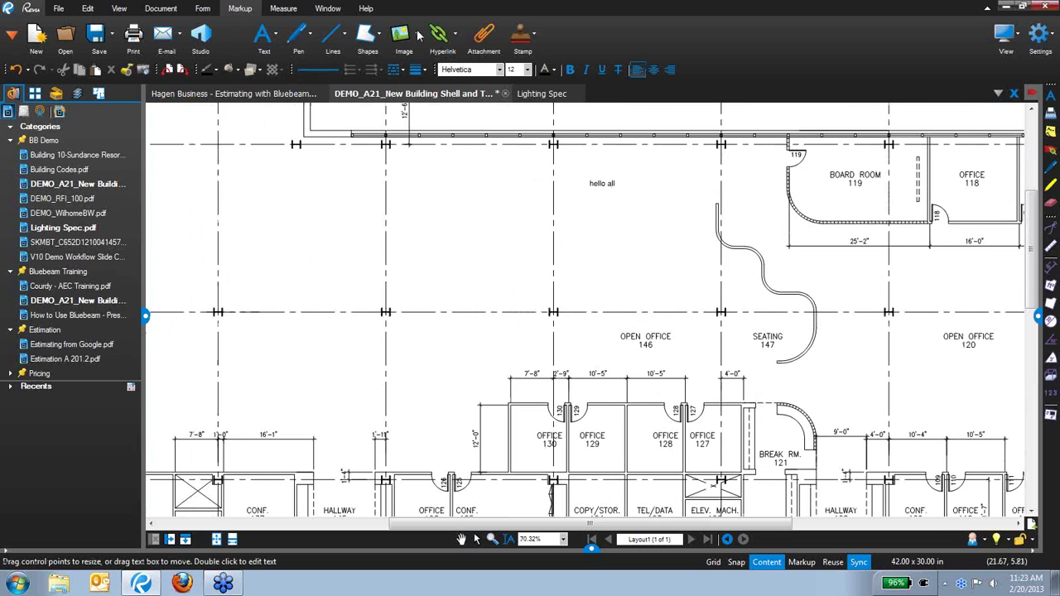
Step: Add a callout reading "hi again" with its arrow pointing just below the "hello all" text
click(273, 38)
click(291, 73)
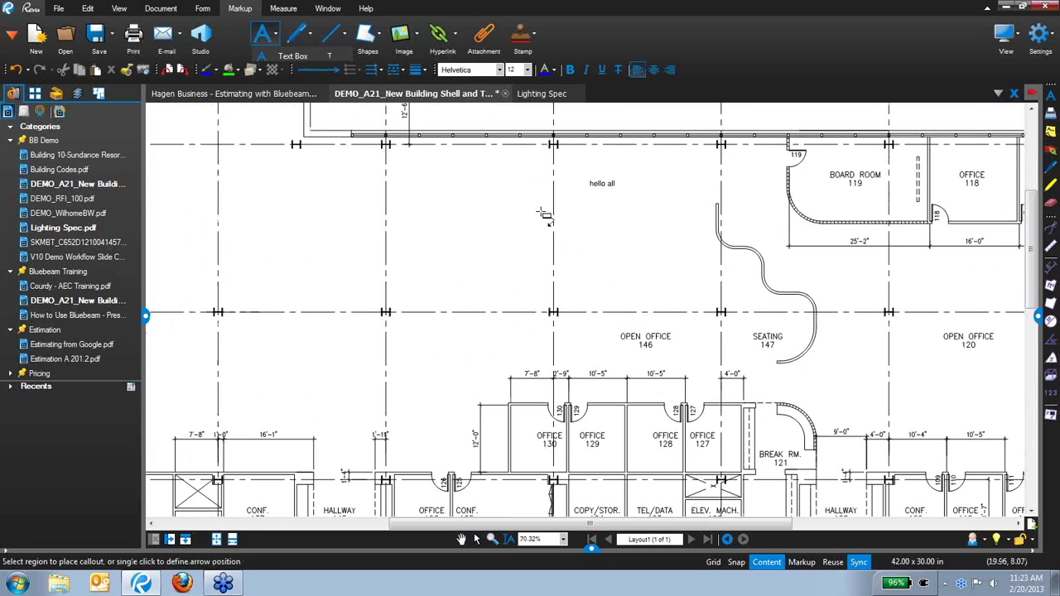
click(592, 217)
click(629, 257)
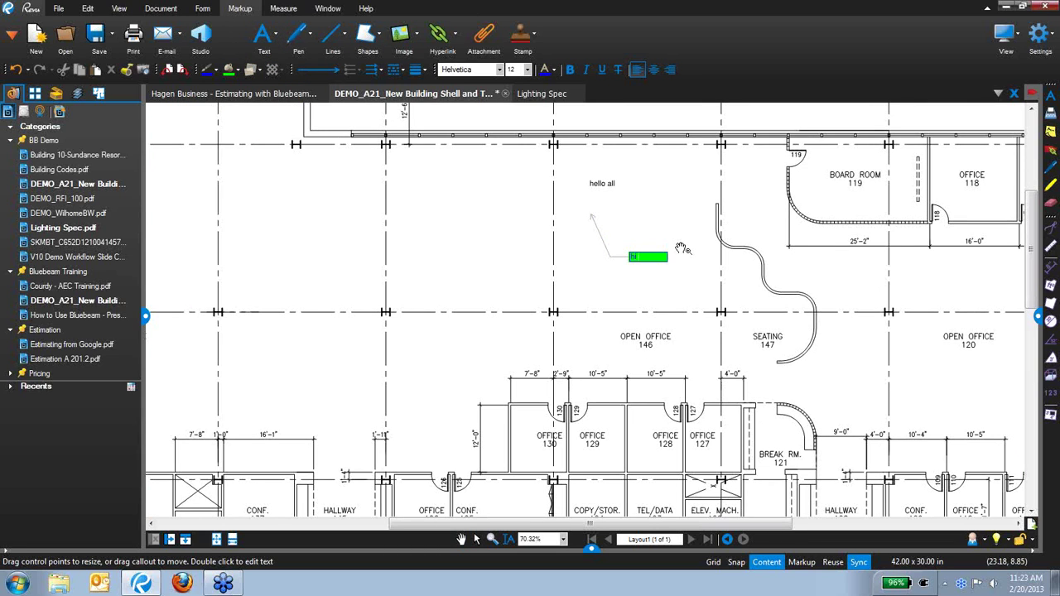
click(273, 38)
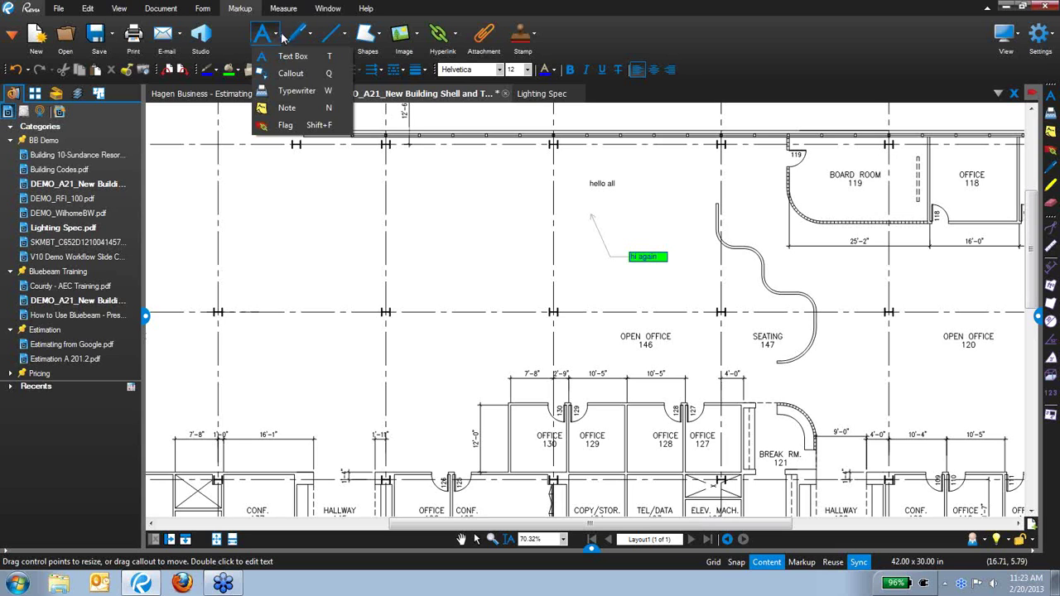
Step: Draw a red cloud beside Board Room 119 and a red arrow between the cloud and the "hello all" text
mouse_move(365, 52)
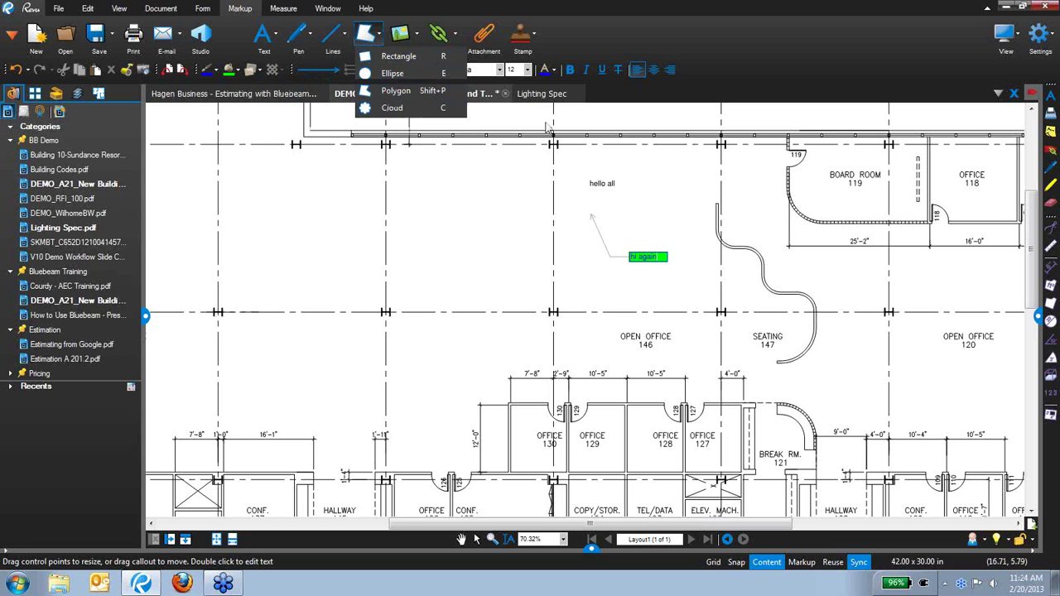
drag(769, 232, 684, 166)
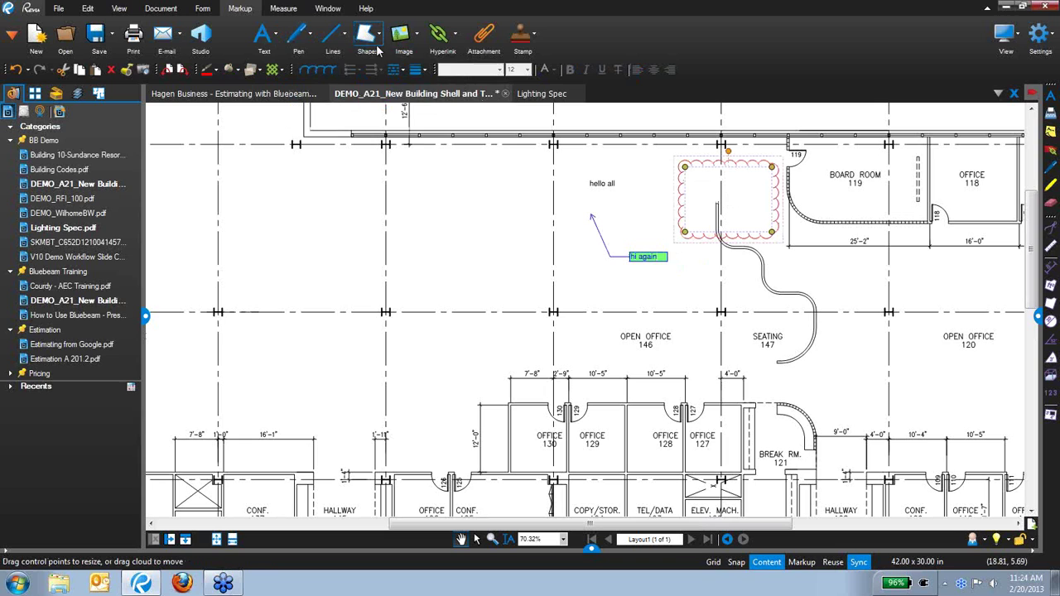
click(338, 37)
click(345, 74)
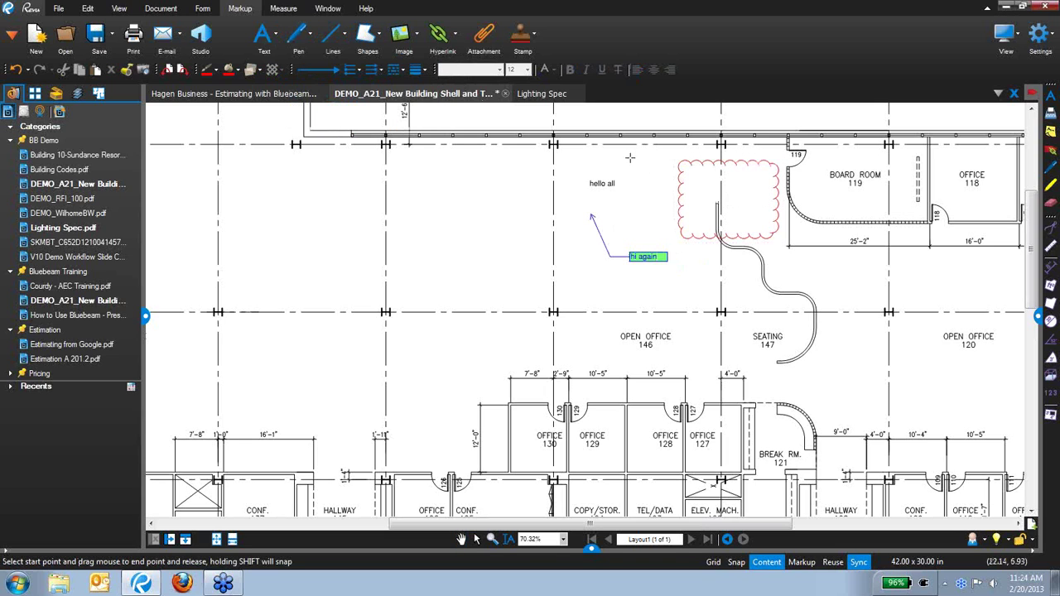
drag(651, 203, 652, 210)
Step: Sketch a freehand red pen stroke beside the "hello all" text and draw a yellow highlight stroke beneath it
click(309, 33)
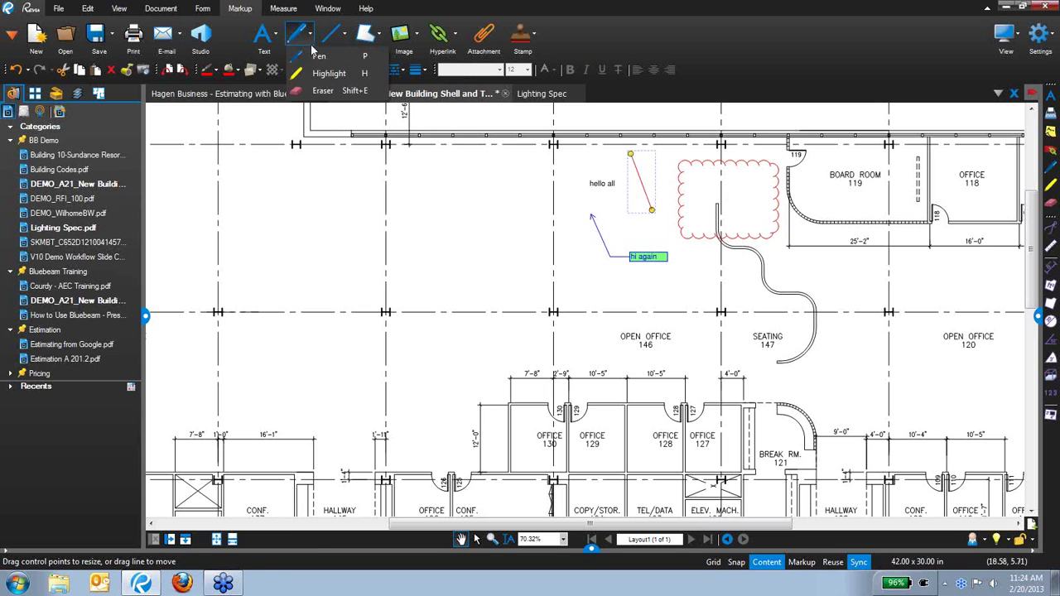
click(322, 60)
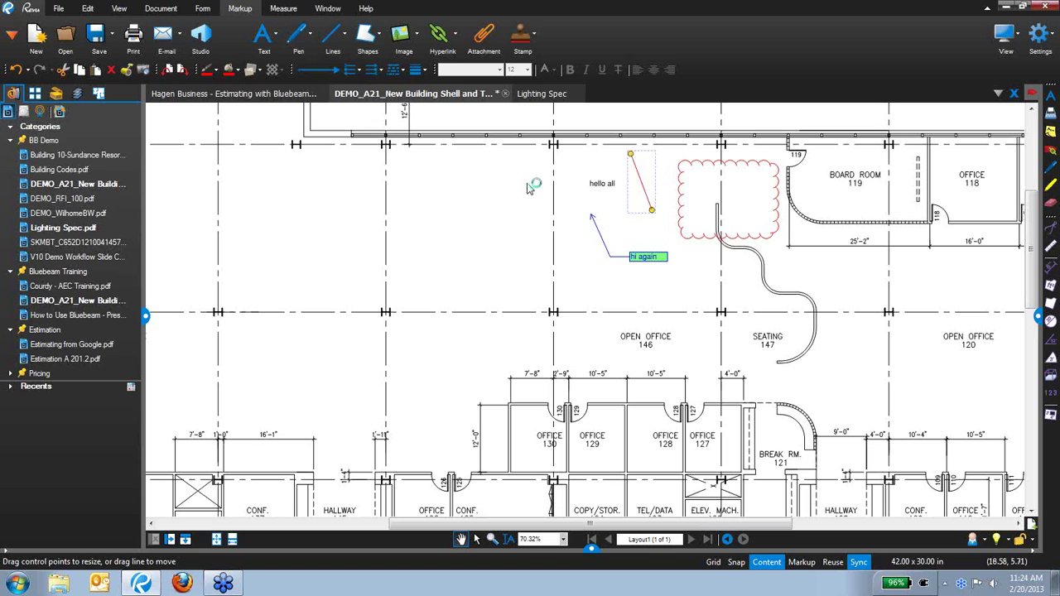
drag(527, 177, 580, 190)
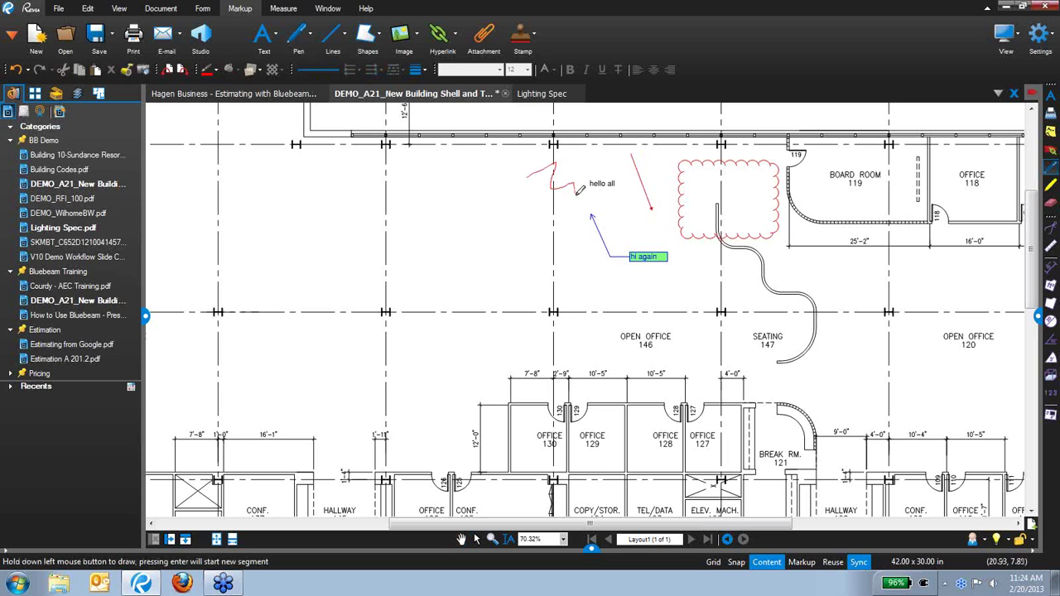
click(309, 33)
click(323, 71)
drag(485, 206, 562, 212)
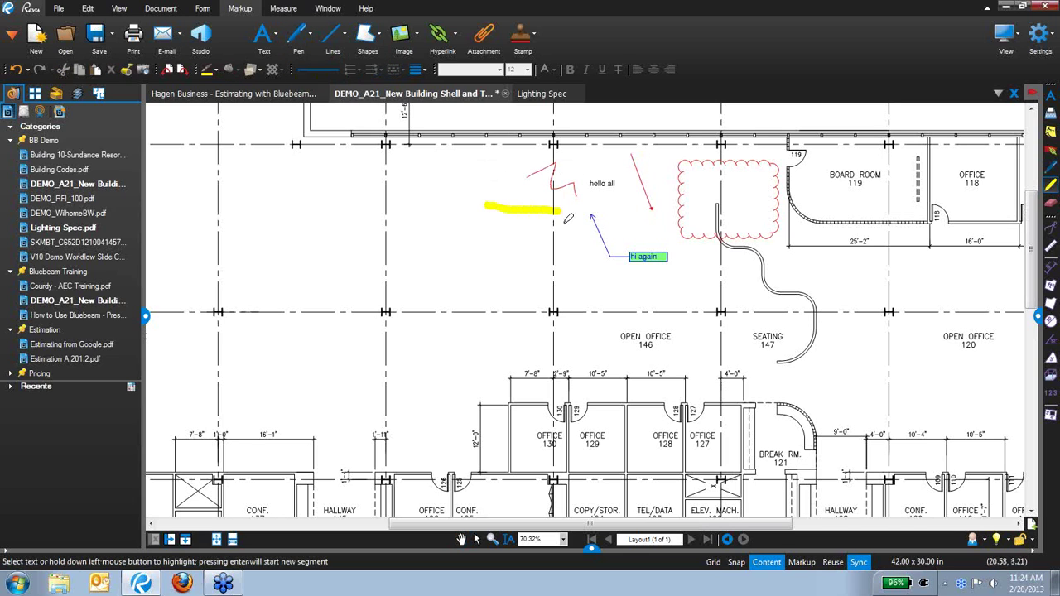
key(Escape)
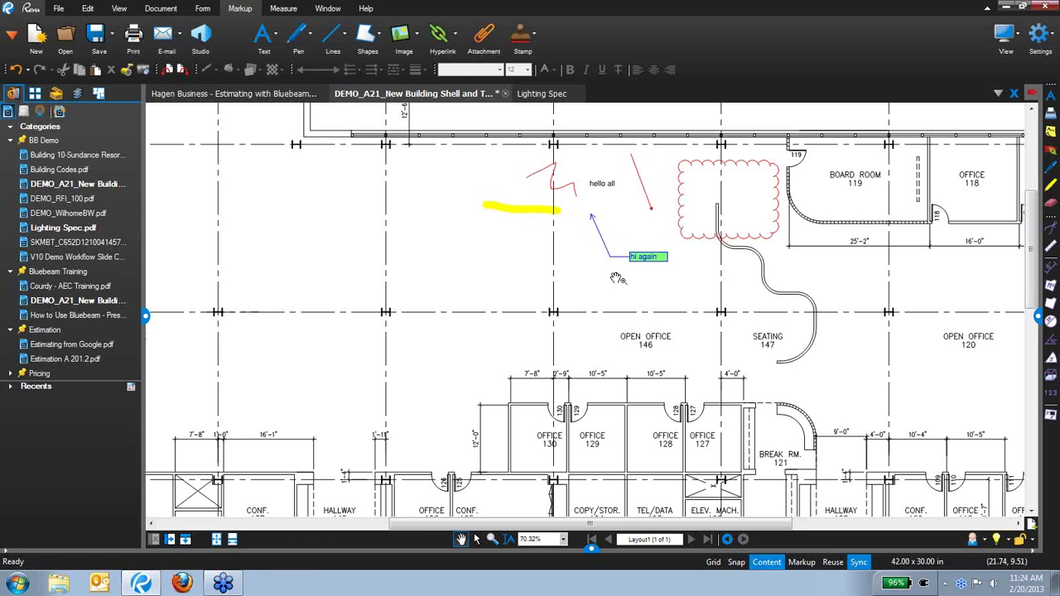
Step: Show the measurement tools and the Measurements panel, and widen the panel until the scale and totals are fully readable
click(285, 8)
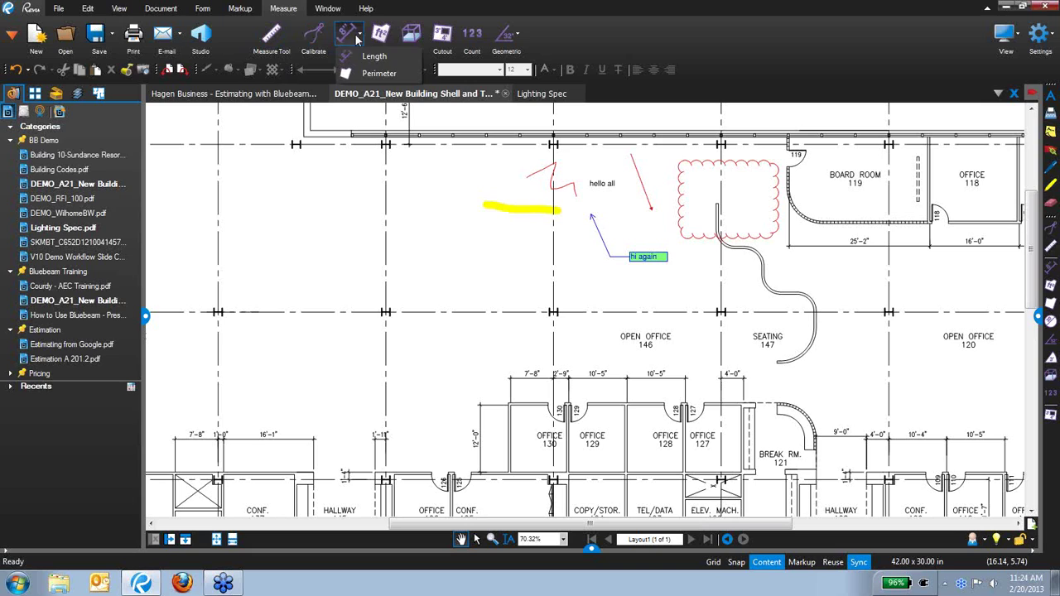
click(383, 33)
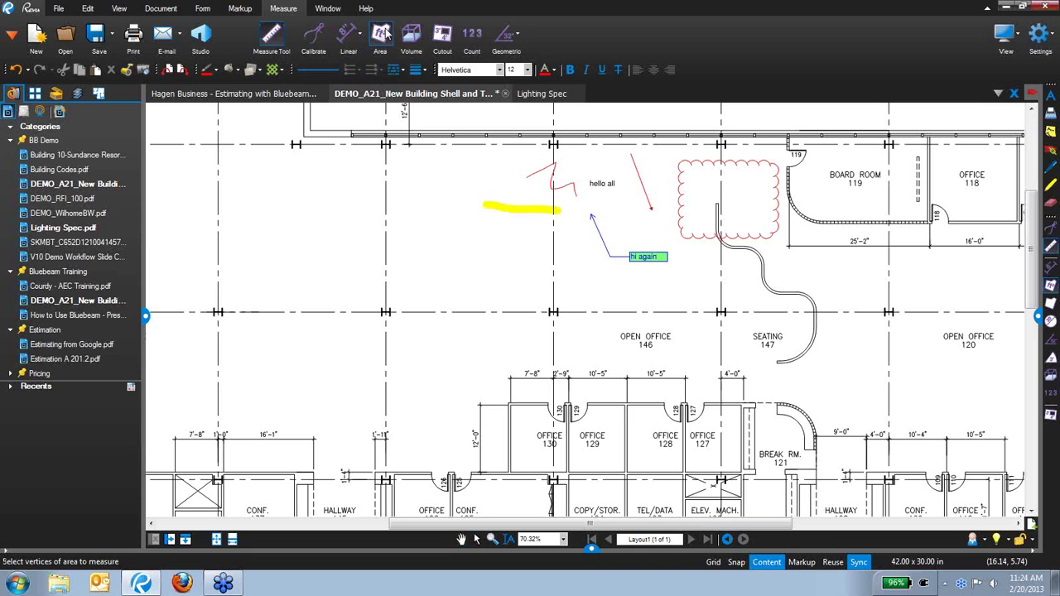
key(Escape)
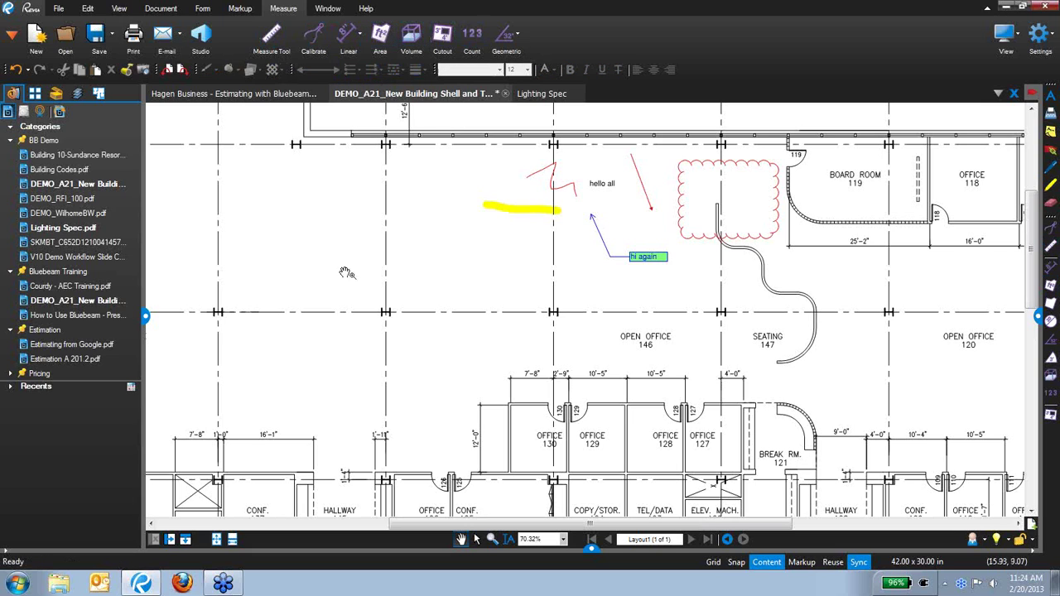
click(11, 38)
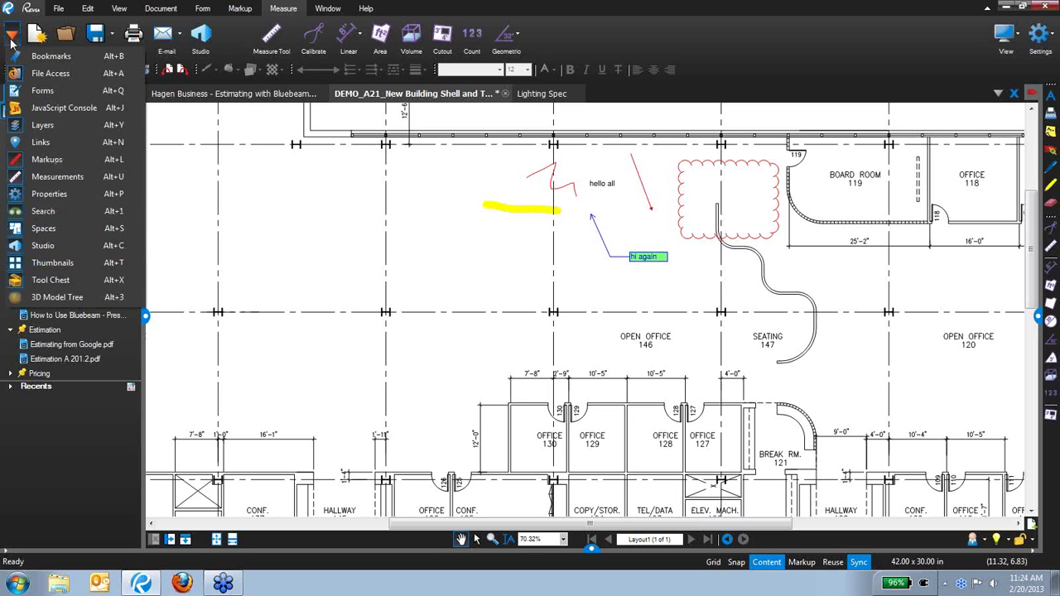
click(50, 177)
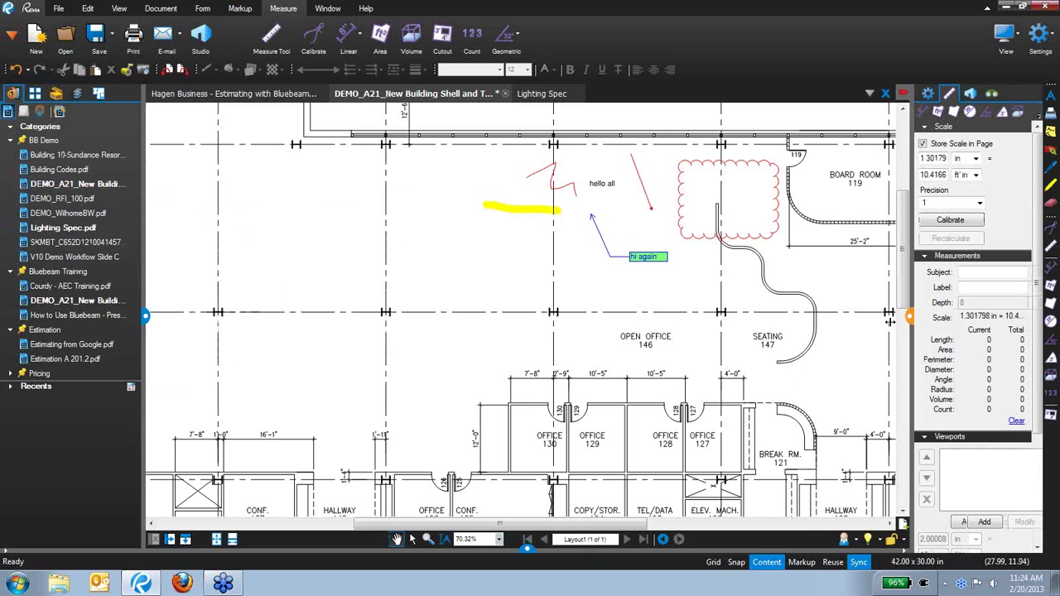
drag(911, 318, 876, 321)
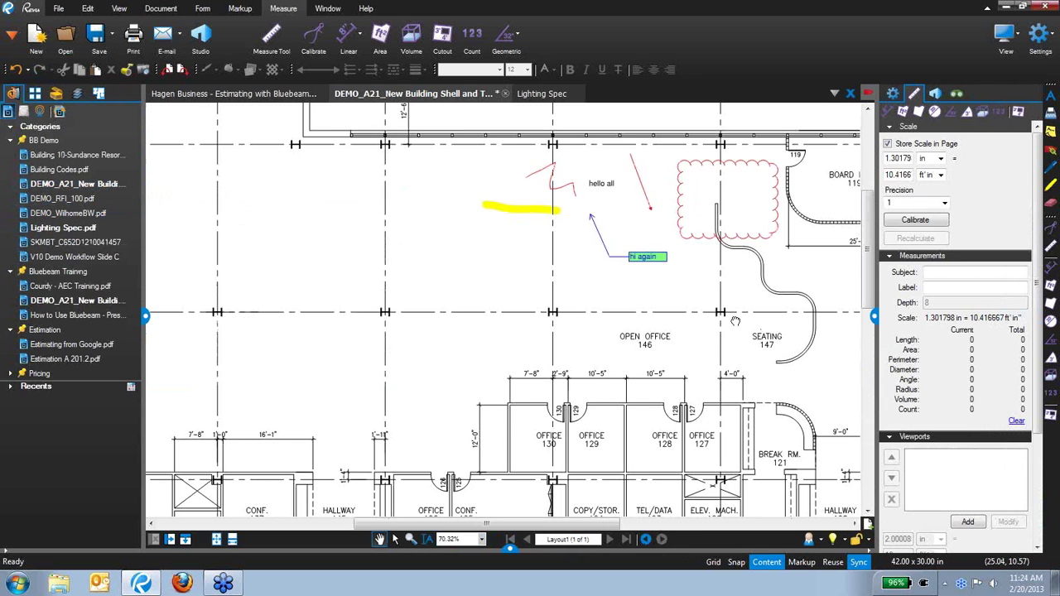
Step: Show the Tool Chest beside the drawing and check the drawing scale given in the sheet's title block
drag(729, 323, 617, 327)
scroll(617, 327, down, 3)
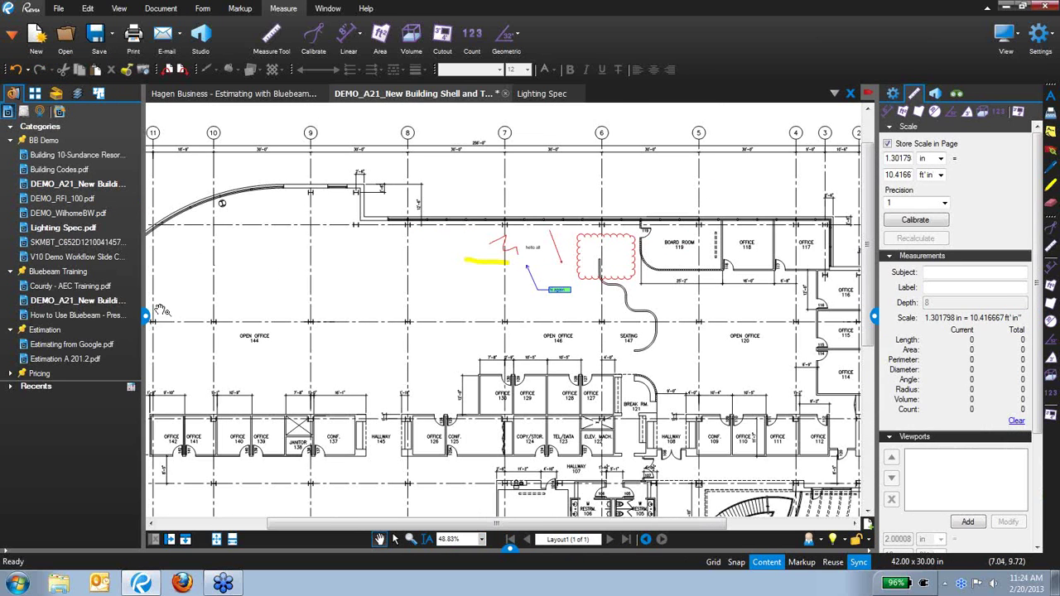
click(55, 93)
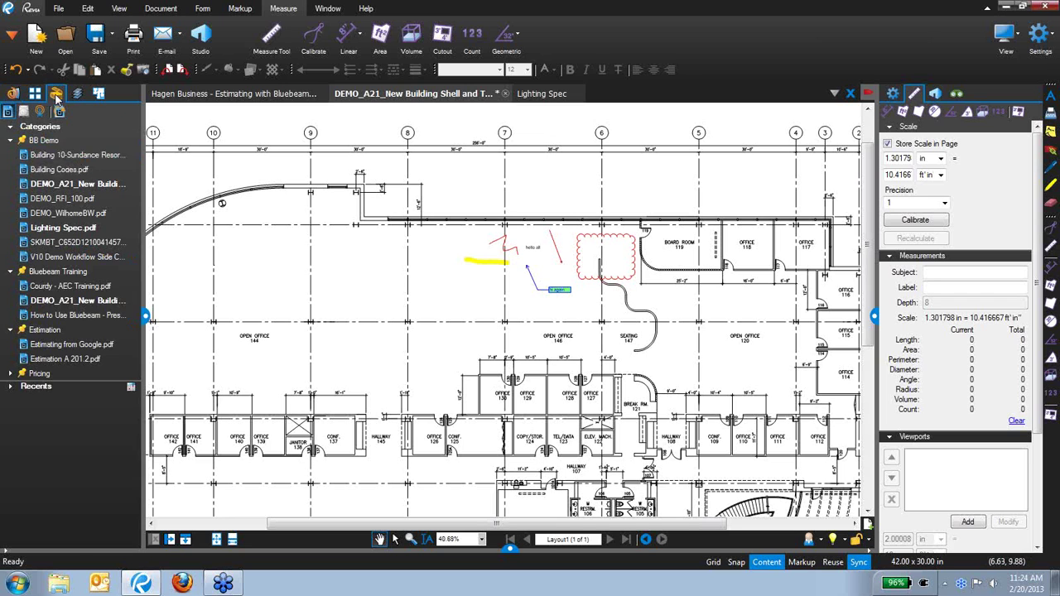
drag(750, 400, 348, 290)
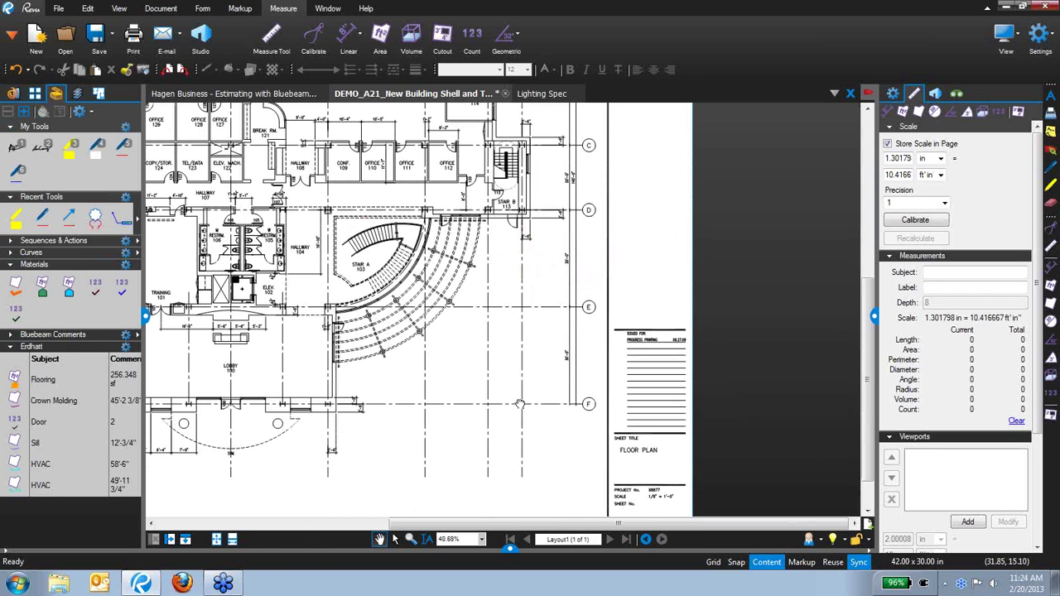
scroll(687, 344, down, 5)
scroll(687, 344, up, 5)
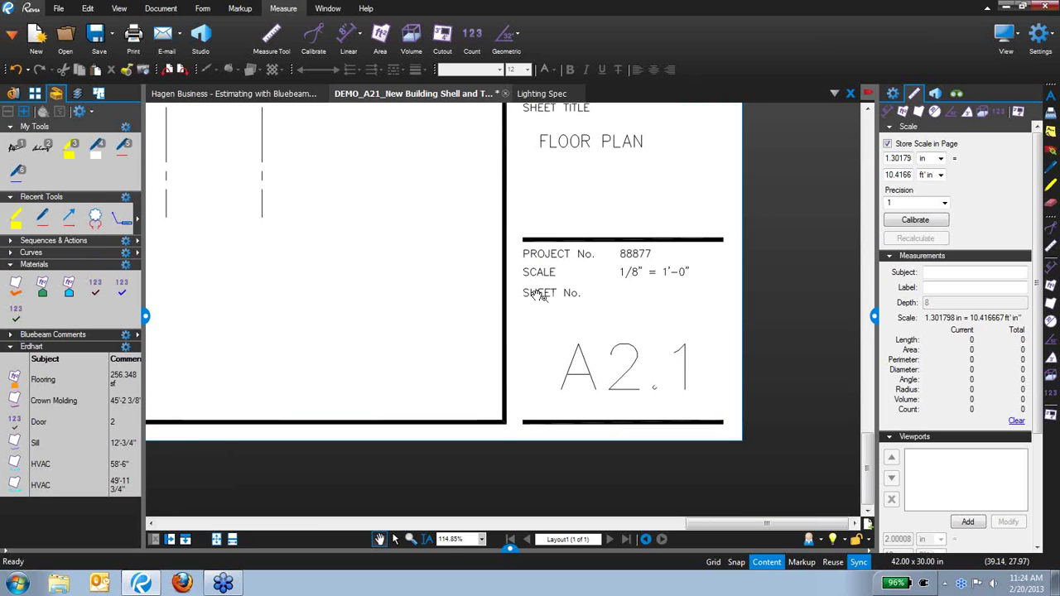
scroll(421, 291, down, 4)
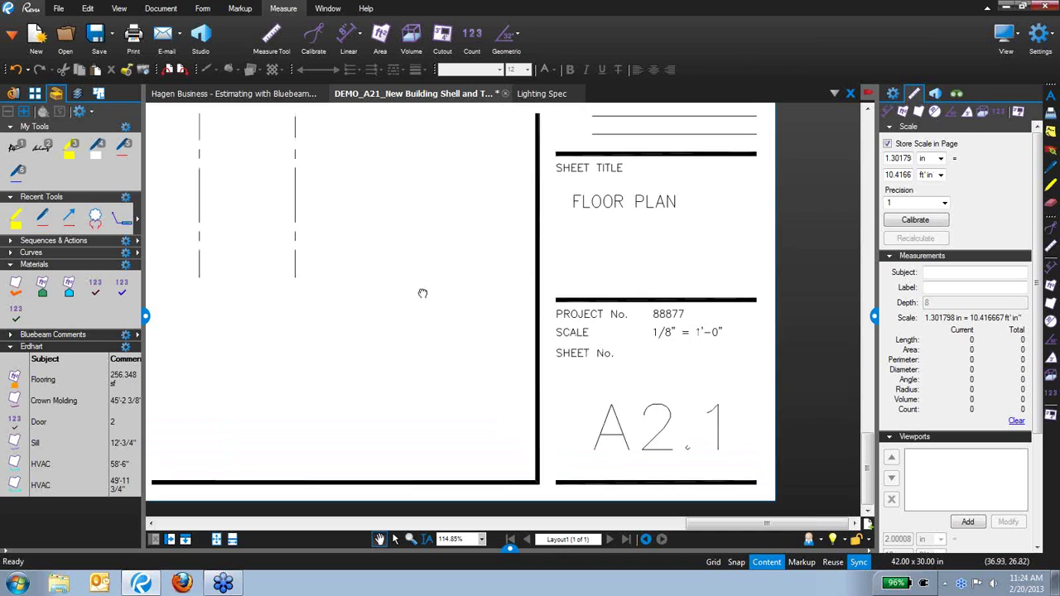
Step: Calibrate the page scale along the dimension line between grid lines E and F, entering 30 ft as the real distance
drag(445, 210, 579, 432)
scroll(571, 353, up, 3)
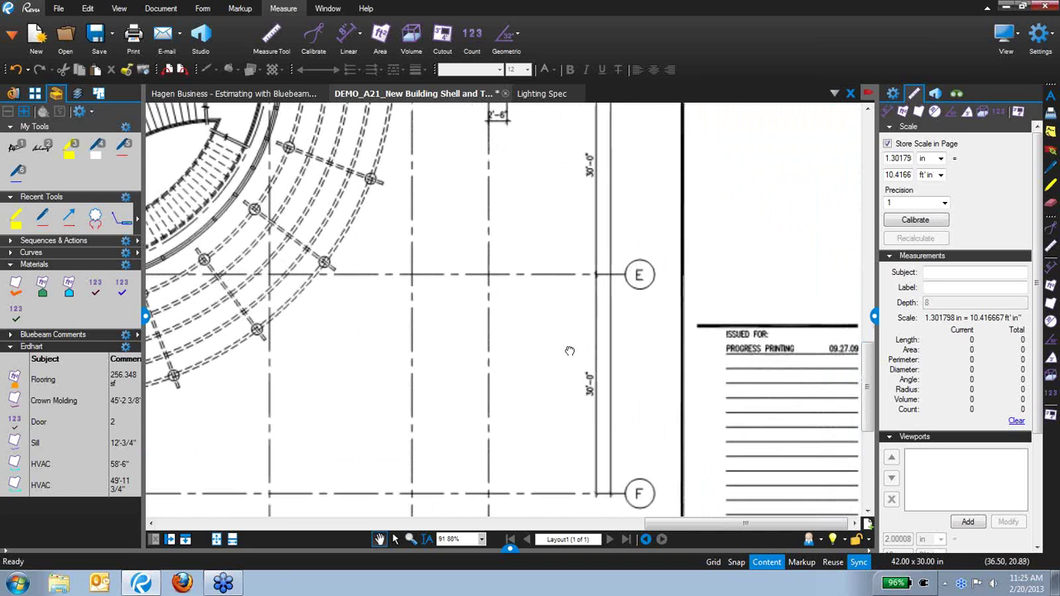
drag(572, 372, 618, 309)
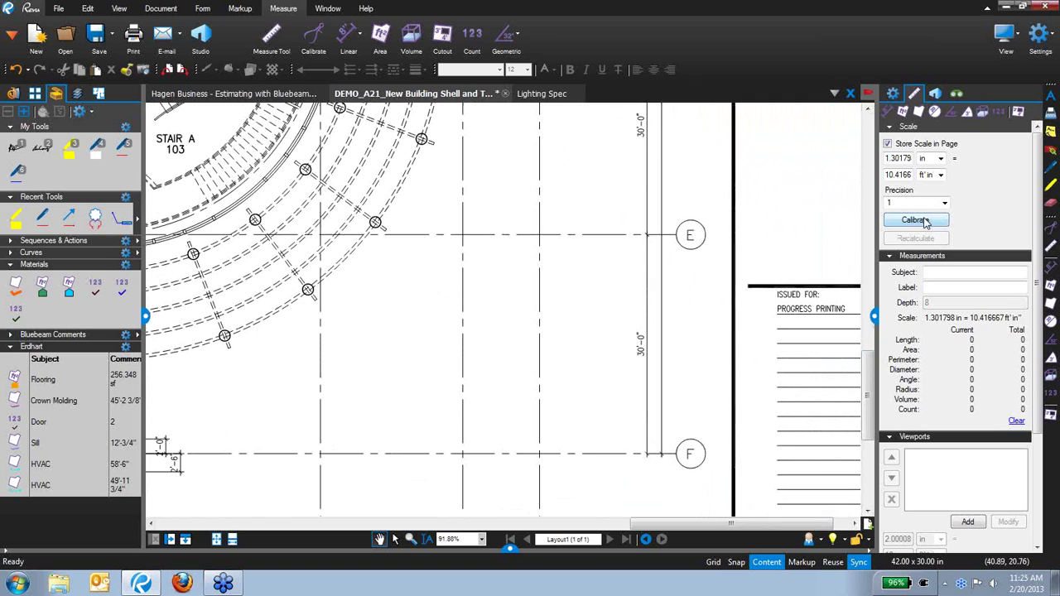
click(916, 220)
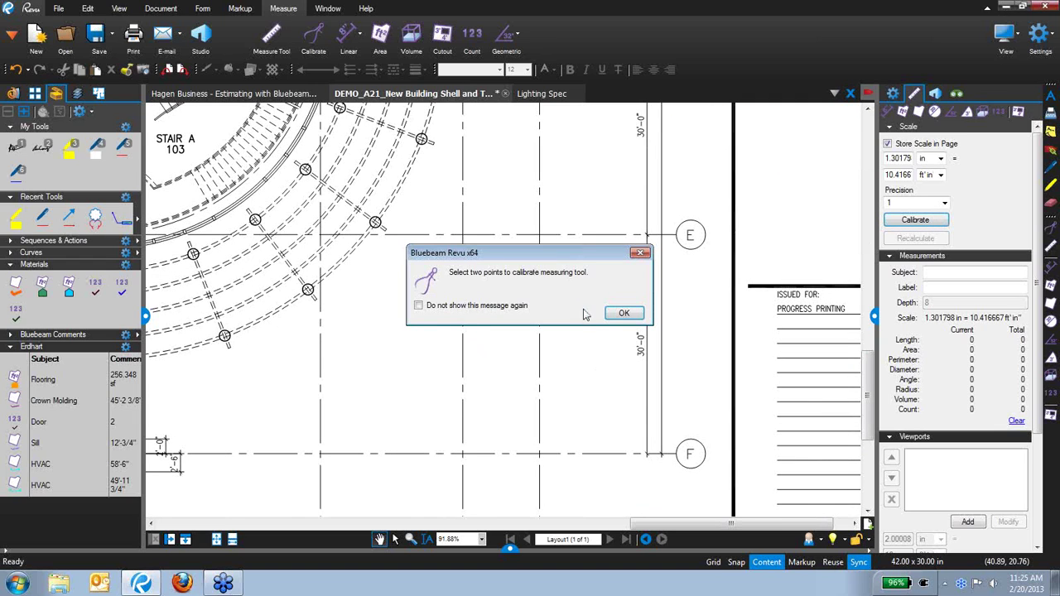
click(617, 314)
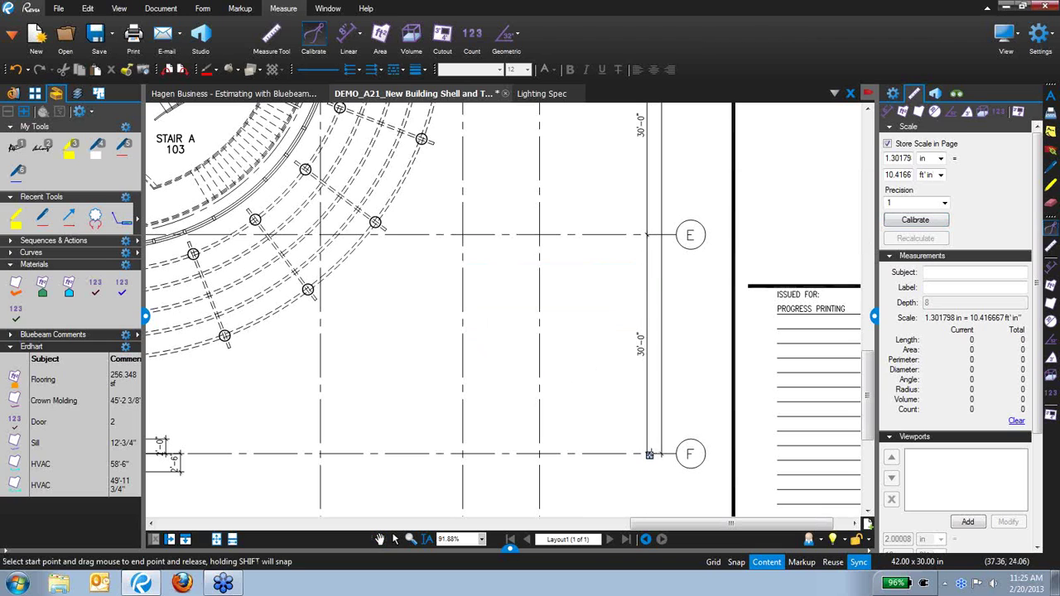
scroll(648, 454, up, 3)
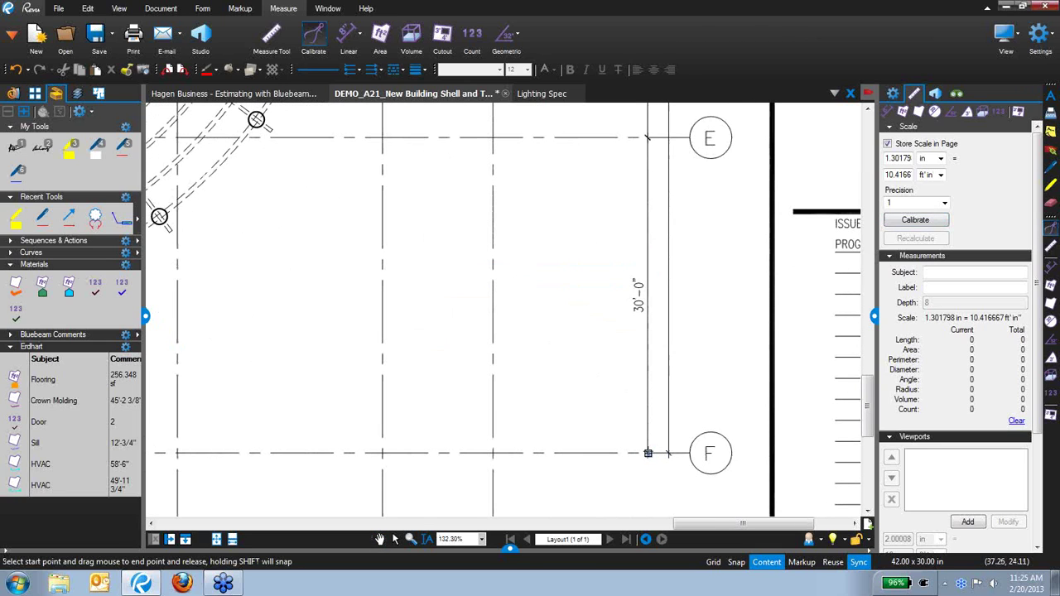
drag(647, 454, 648, 138)
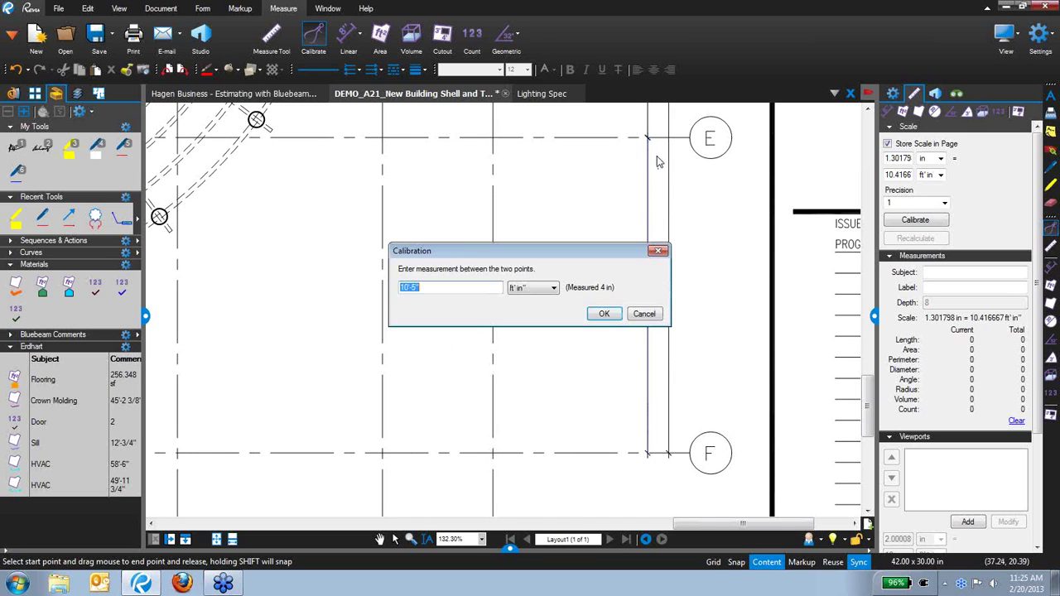
text(30)
click(605, 315)
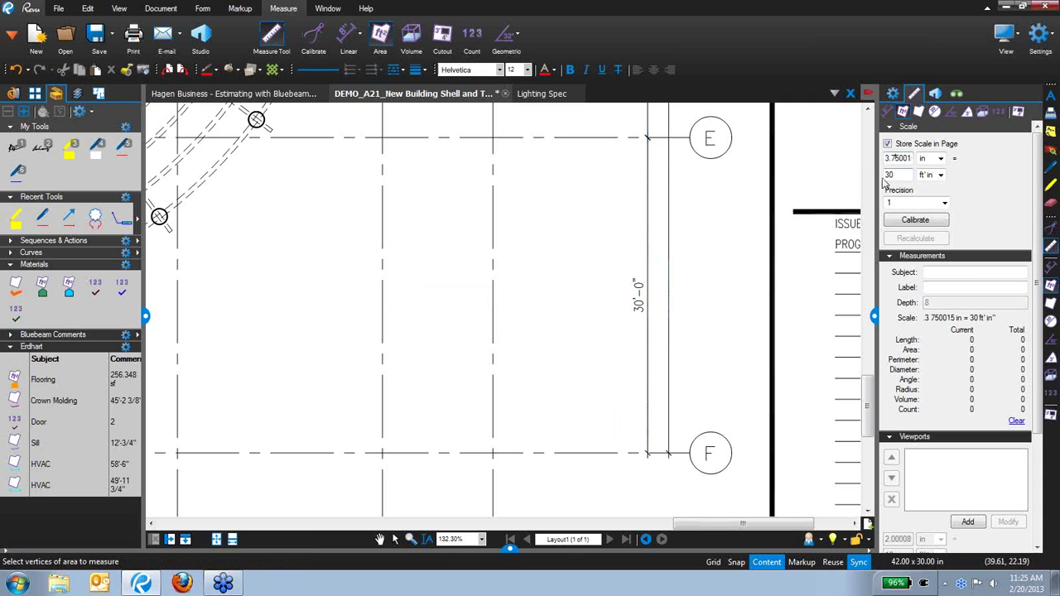
Step: Add a length measurement along the dimension line above Office 110, between its two extension lines
mouse_move(552, 194)
mouse_down()
mouse_move(550, 208)
mouse_move(706, 352)
mouse_up()
scroll(705, 353, down, 1)
key(shift+alt+l)
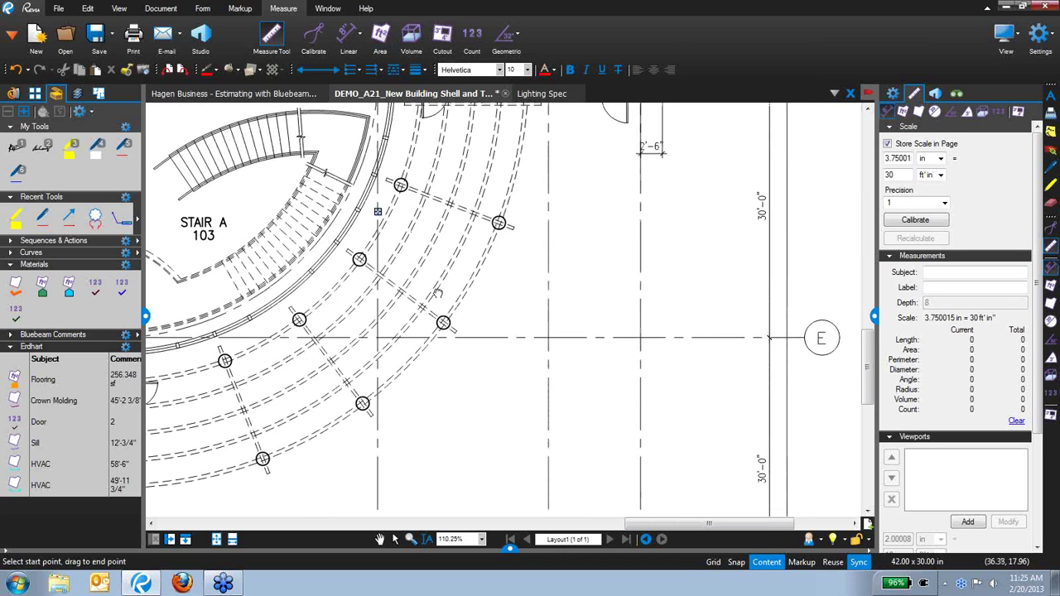
drag(395, 204, 579, 385)
scroll(419, 227, down, 4)
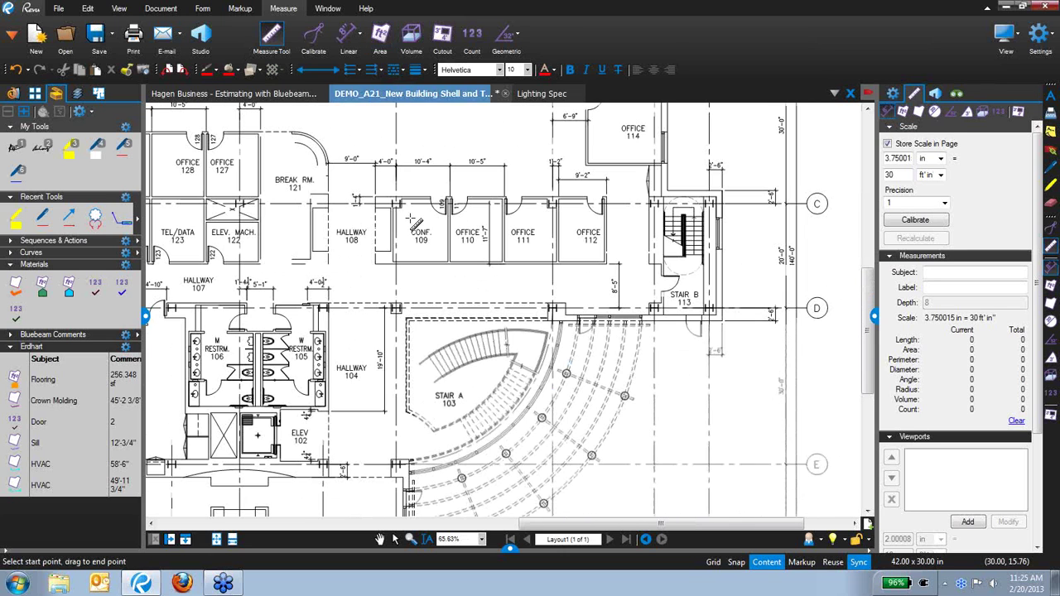
scroll(419, 227, up, 5)
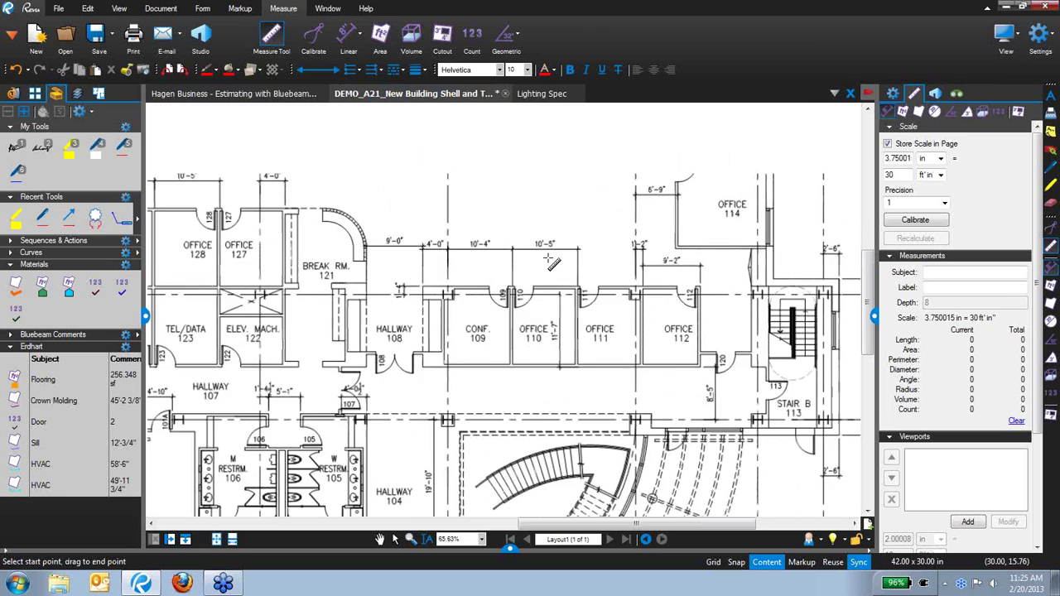
scroll(543, 253, up, 3)
drag(444, 235, 643, 235)
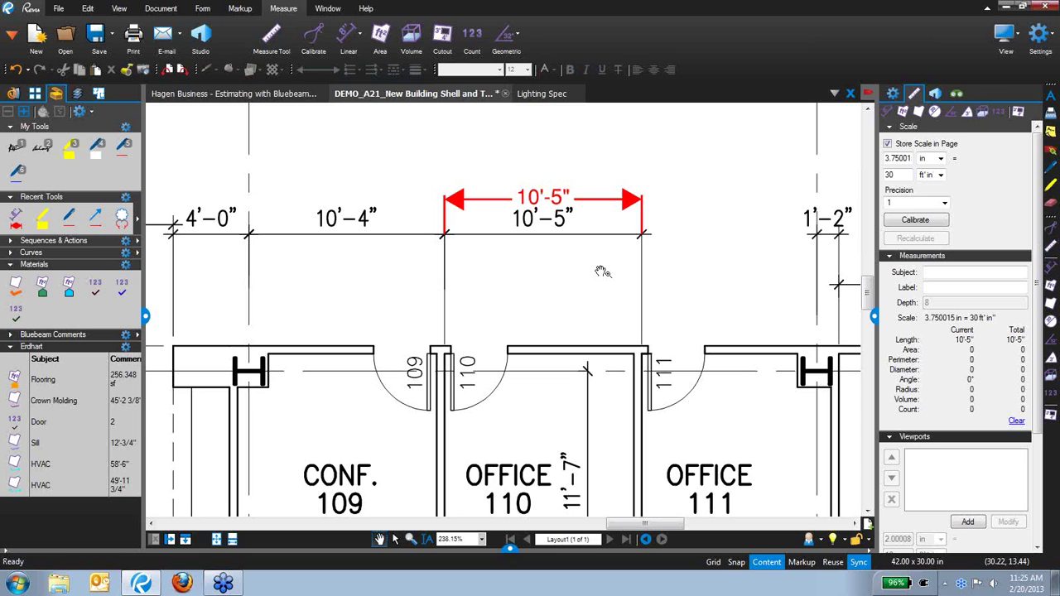
Step: Add a rectangular area measurement covering Office 118 and move its area caption below the room label
scroll(741, 237, down, 2)
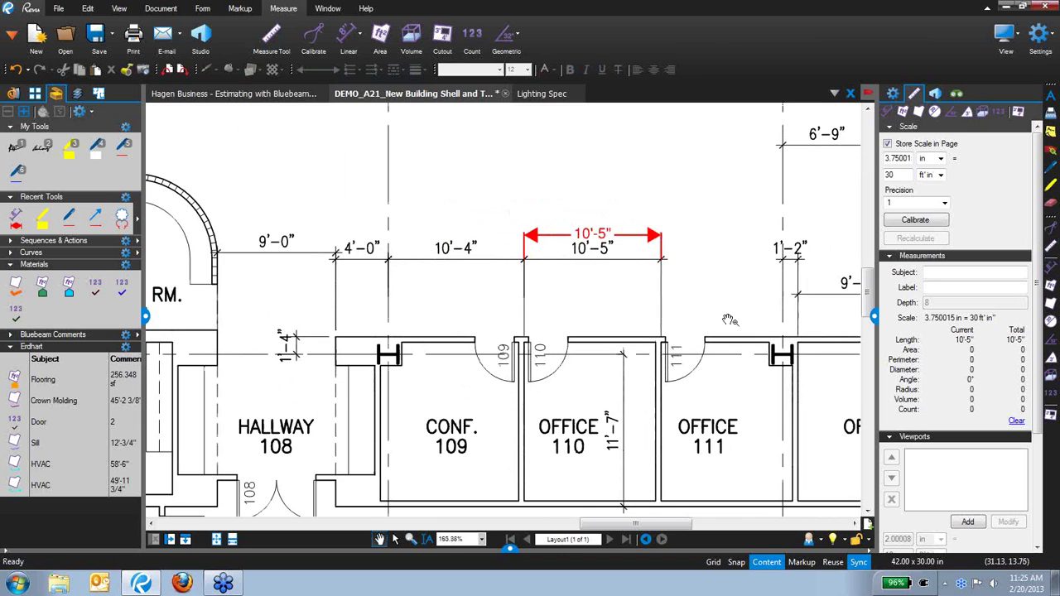
scroll(729, 319, down, 4)
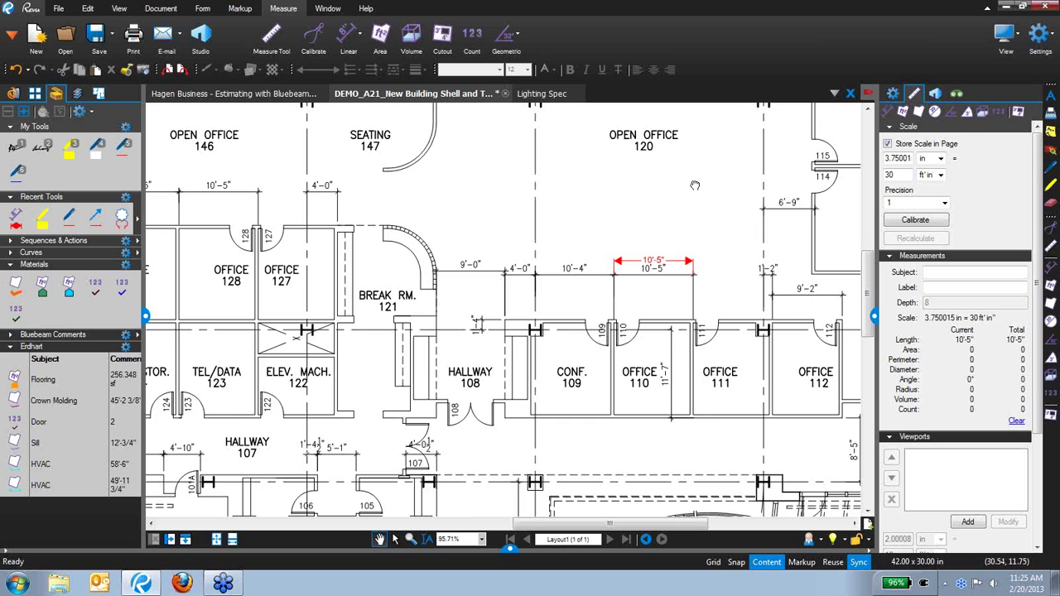
drag(598, 104, 564, 300)
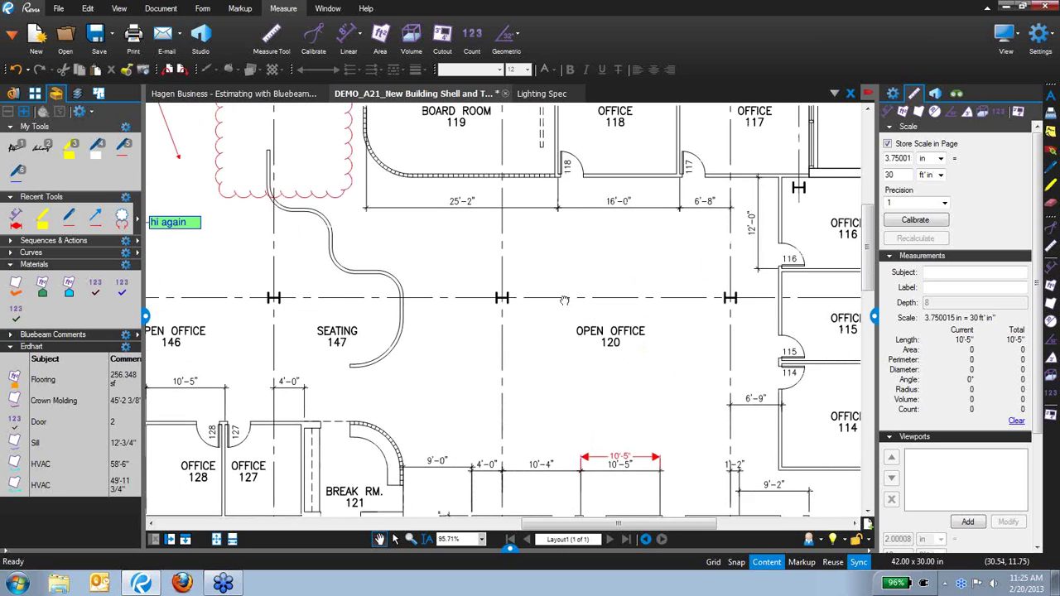
scroll(564, 300, up, 3)
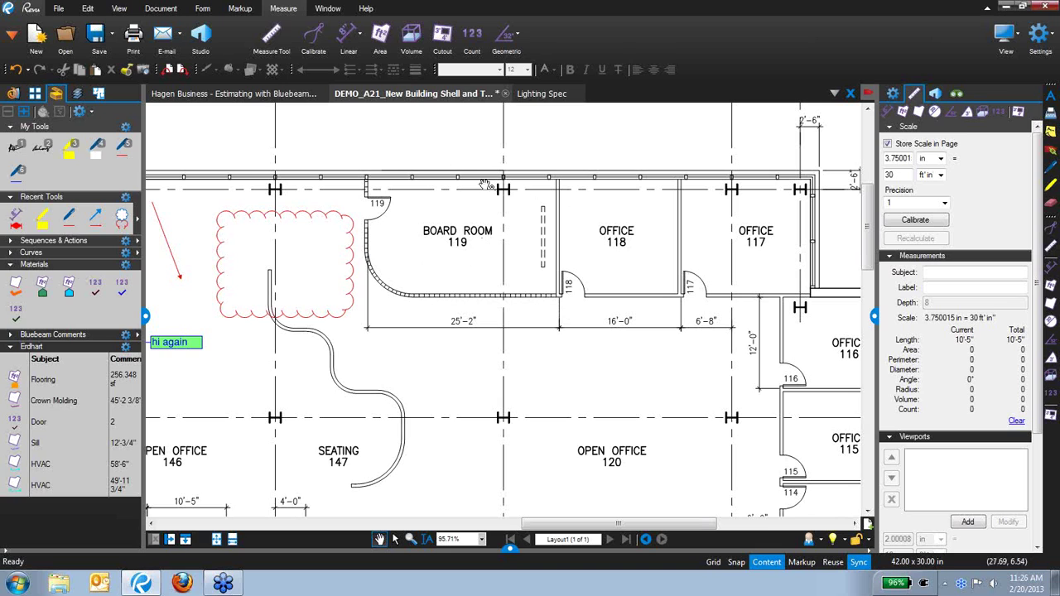
click(381, 33)
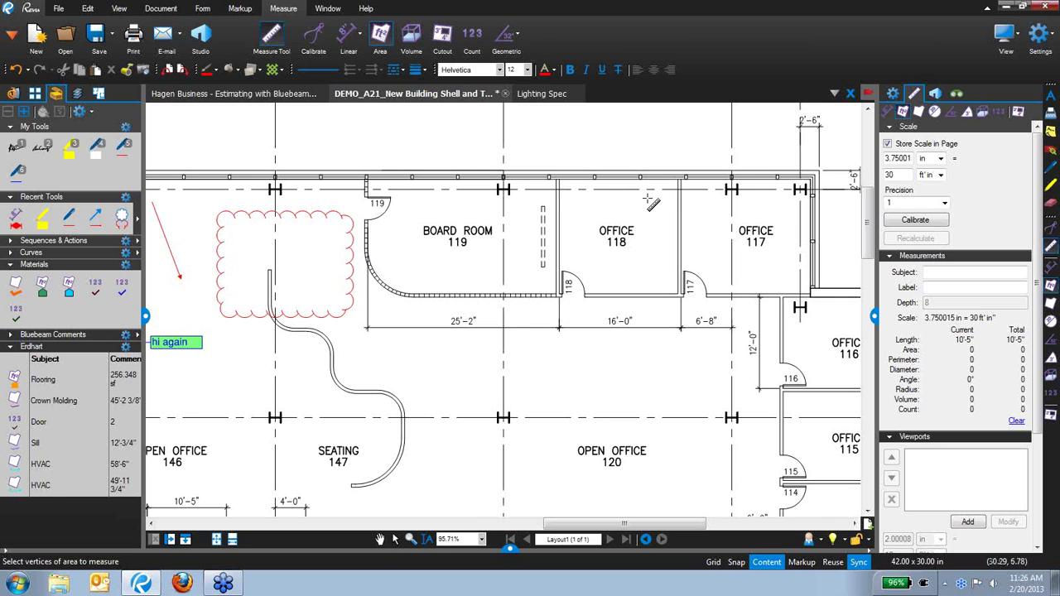
scroll(650, 201, up, 3)
mouse_move(522, 173)
mouse_down()
mouse_move(623, 286)
mouse_move(692, 338)
mouse_up()
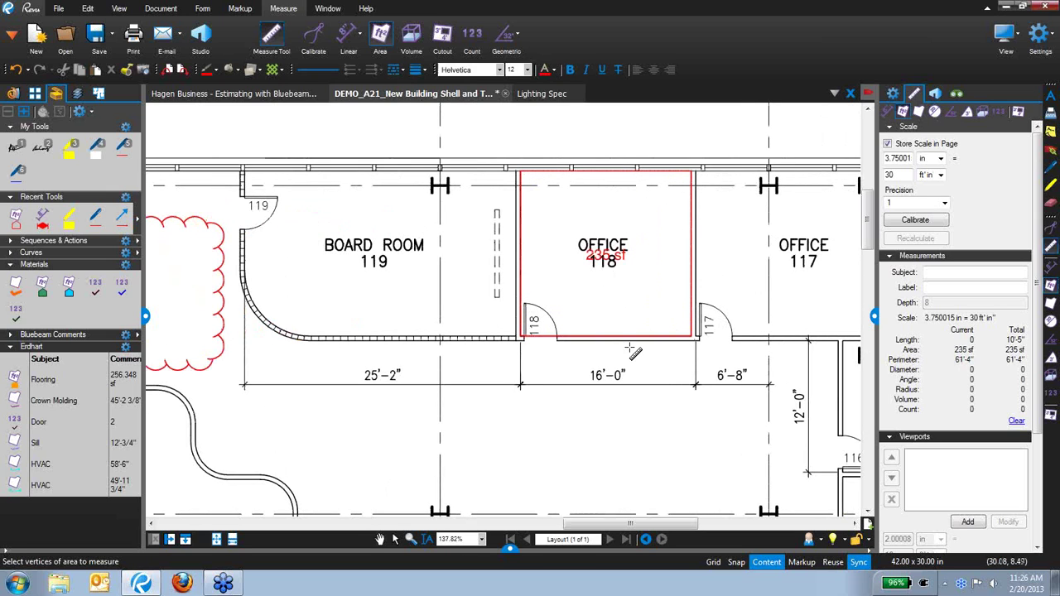
key(Escape)
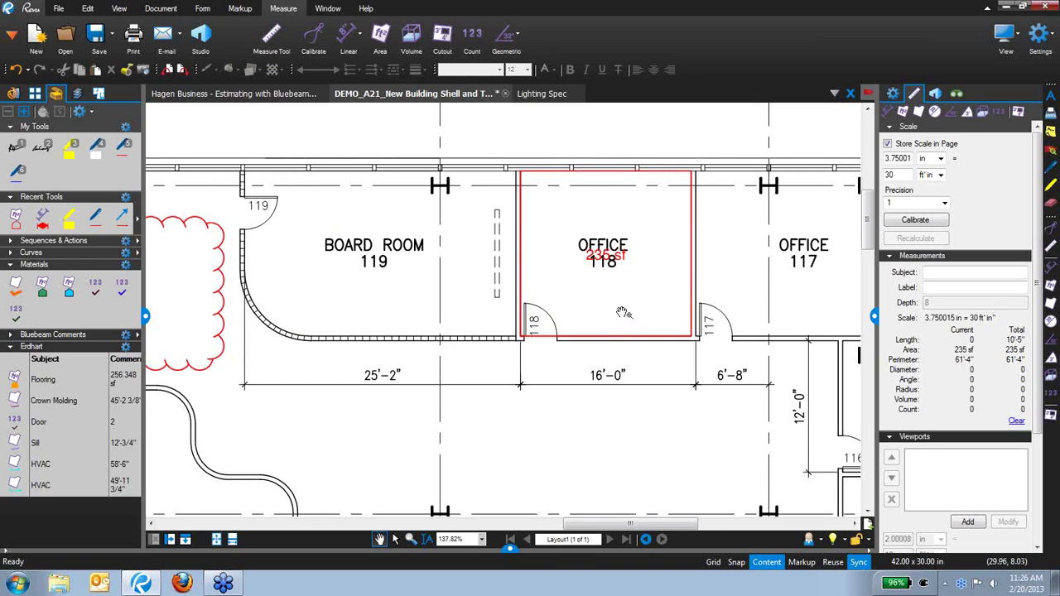
drag(607, 260, 608, 293)
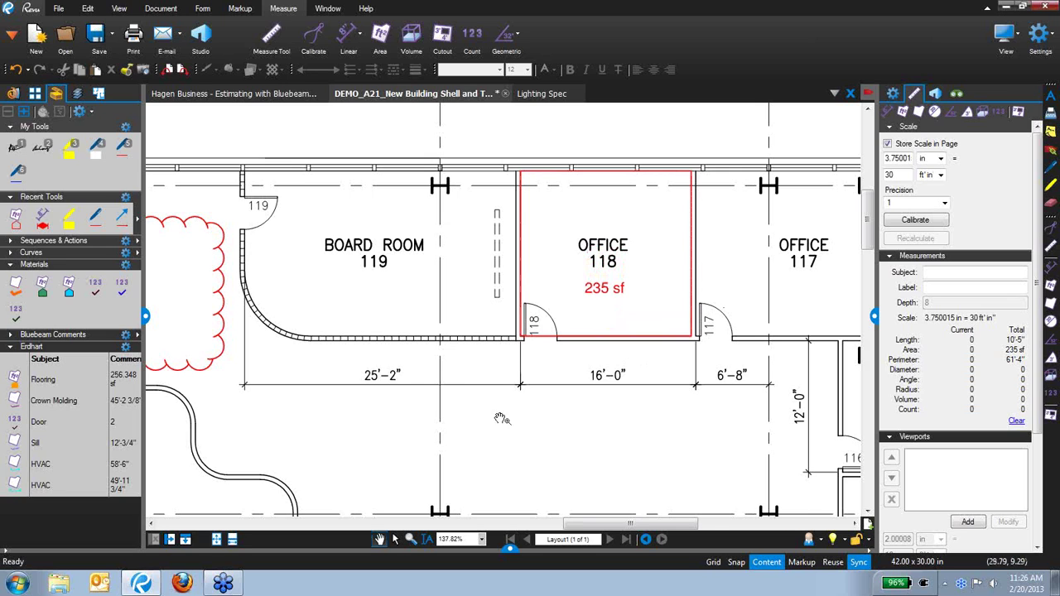
Step: Select the Office 118 area measurement and set its subject to Flooring
drag(479, 411, 505, 404)
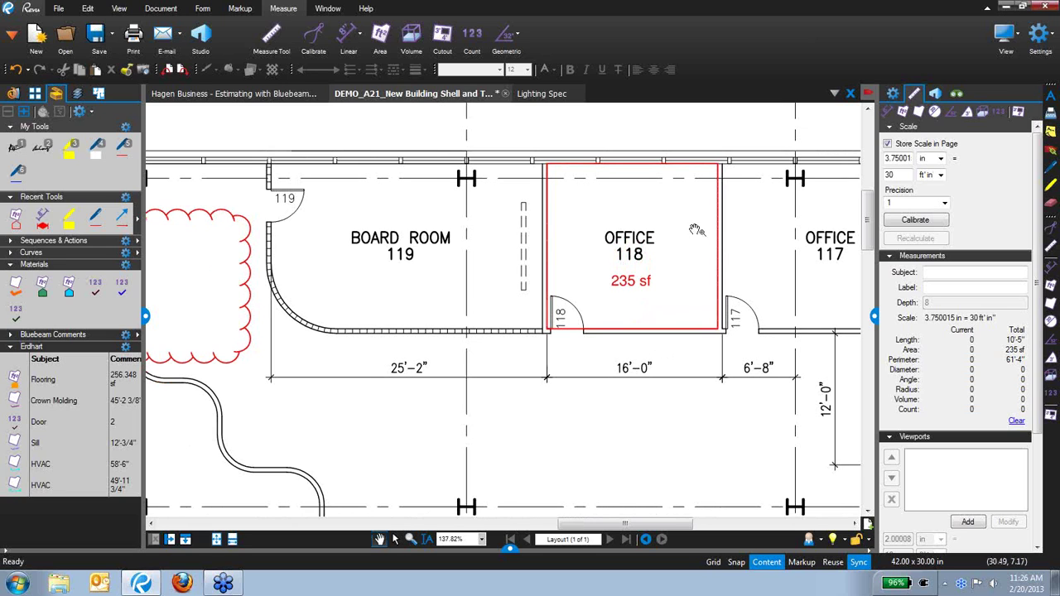
click(625, 290)
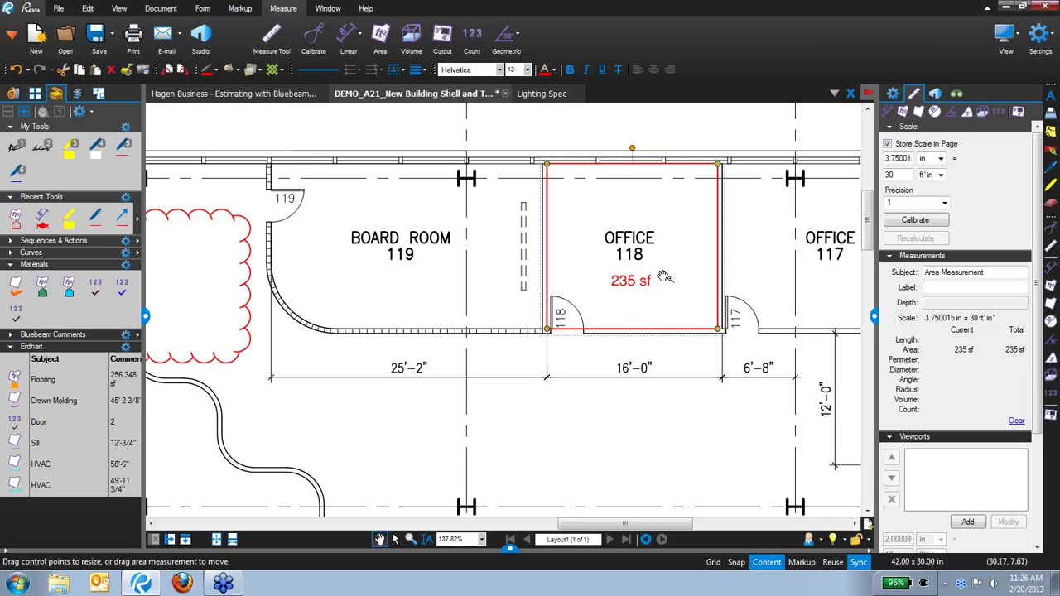
click(894, 94)
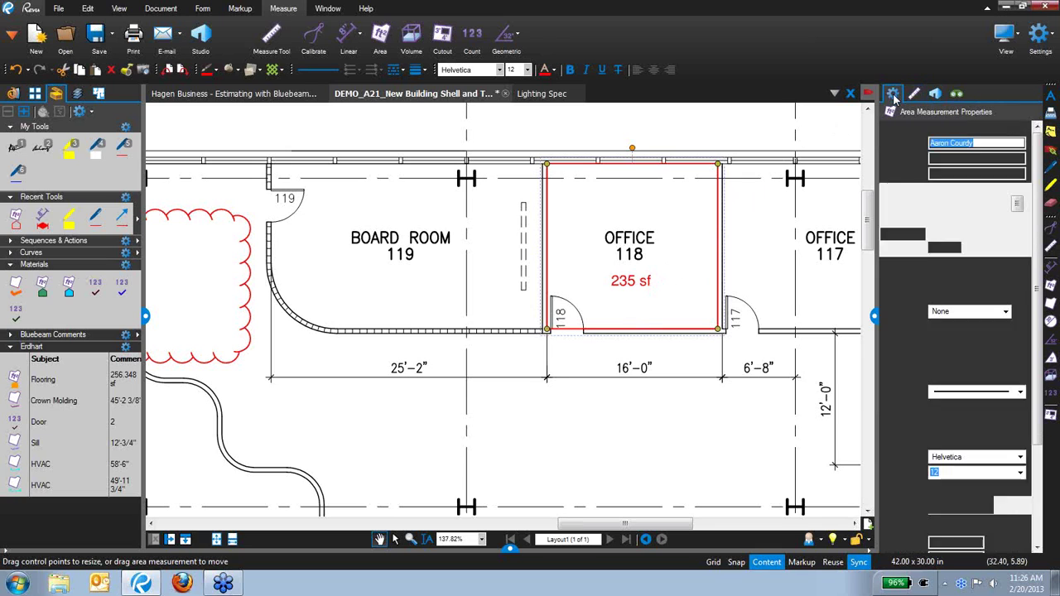
click(1000, 158)
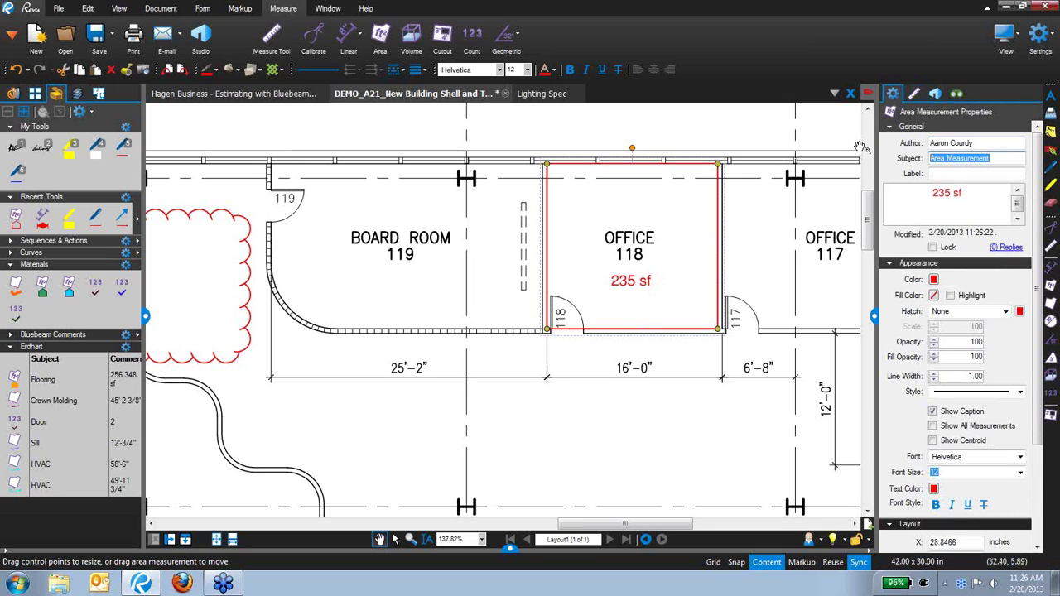
text(Floorin)
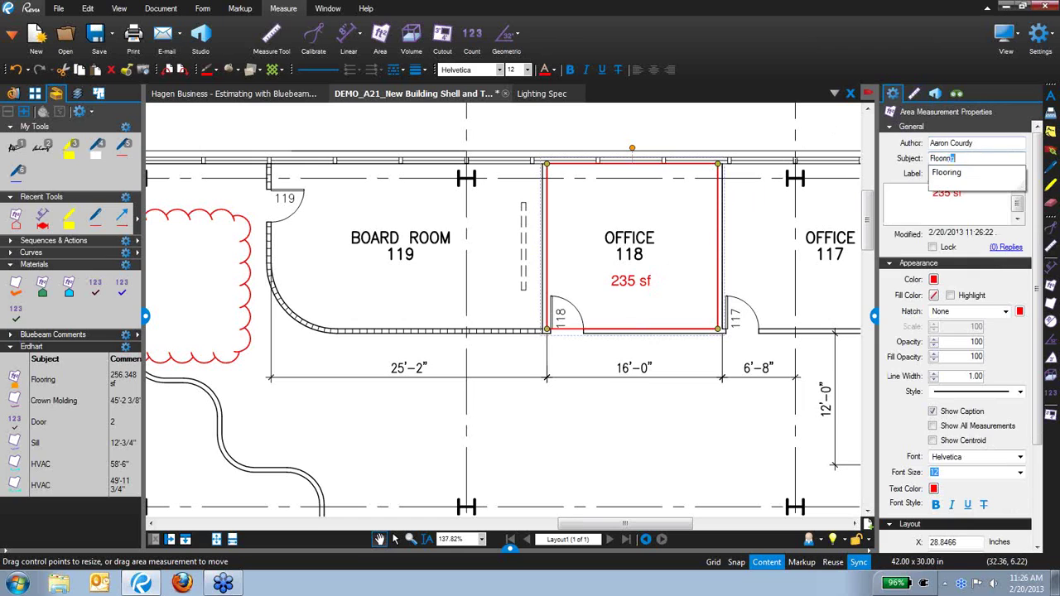
text(g,)
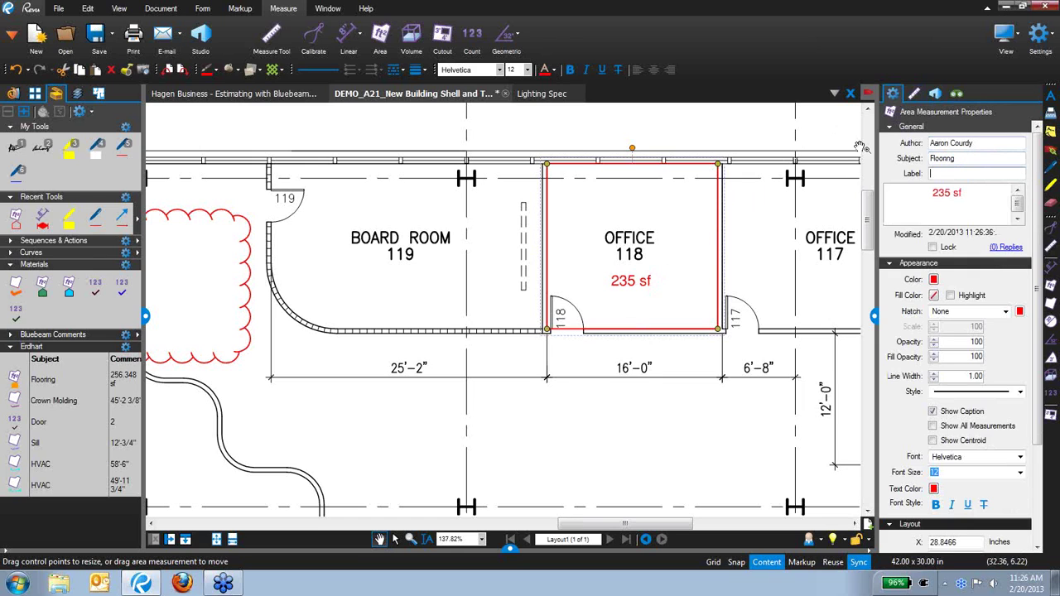
Step: Style the Office 118 area measurement with a gold fill at 30 fill opacity, orange caption text and a yellow outline
click(935, 296)
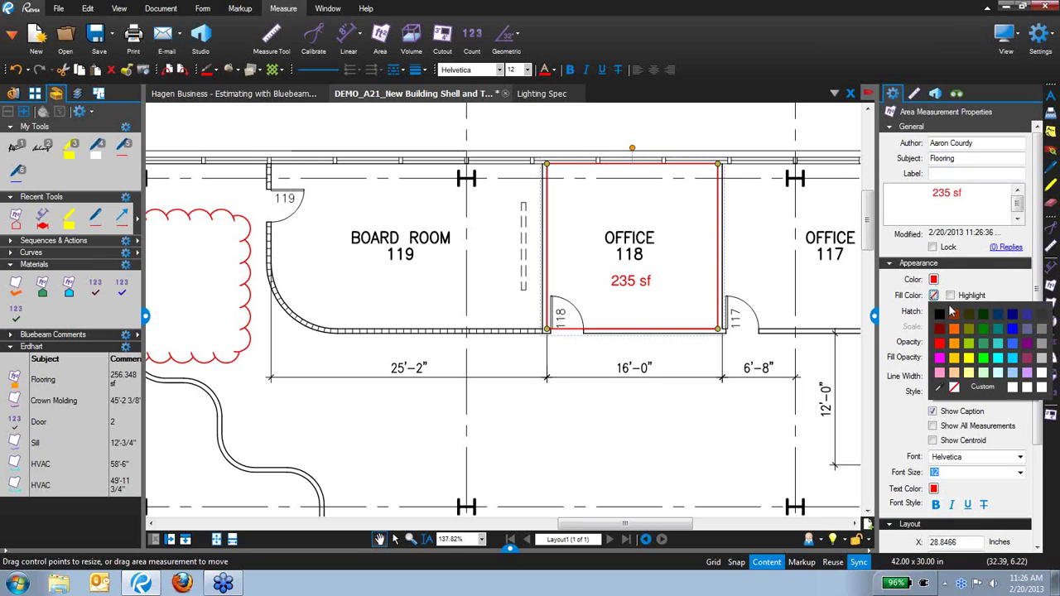
click(960, 366)
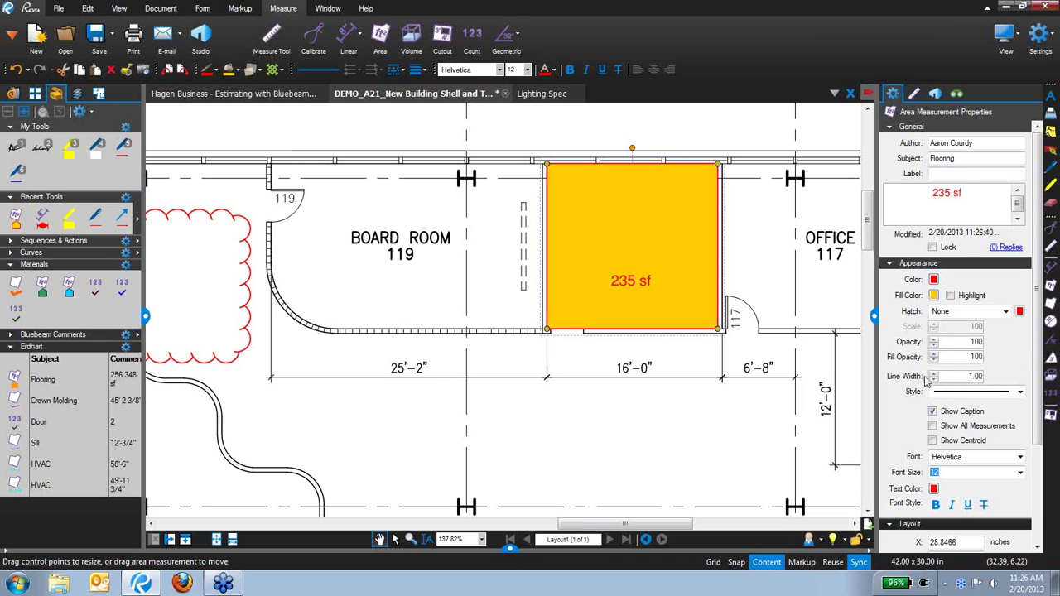
scroll(938, 366, down, 7)
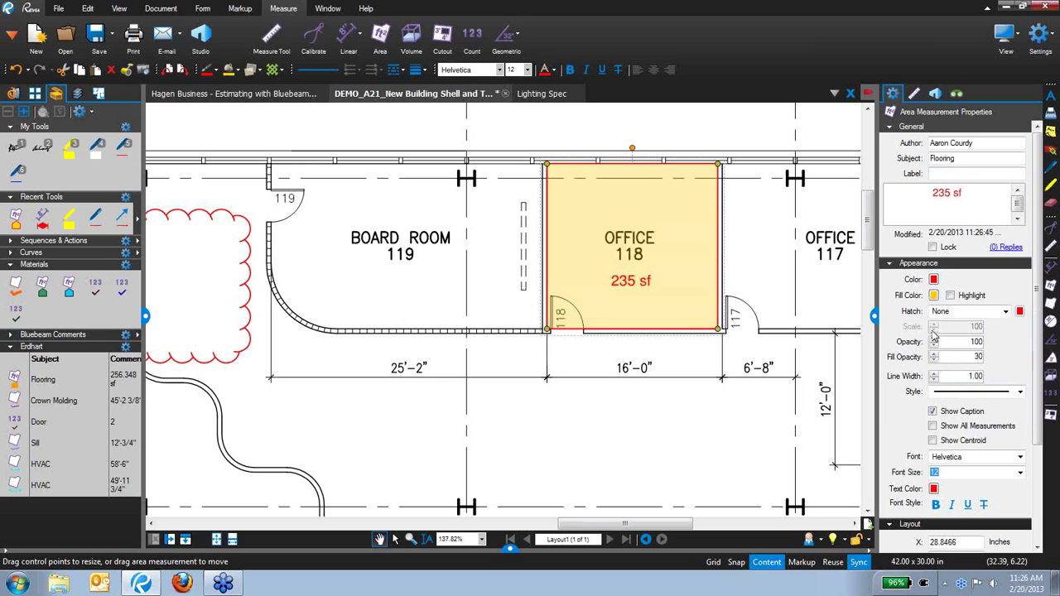
click(935, 489)
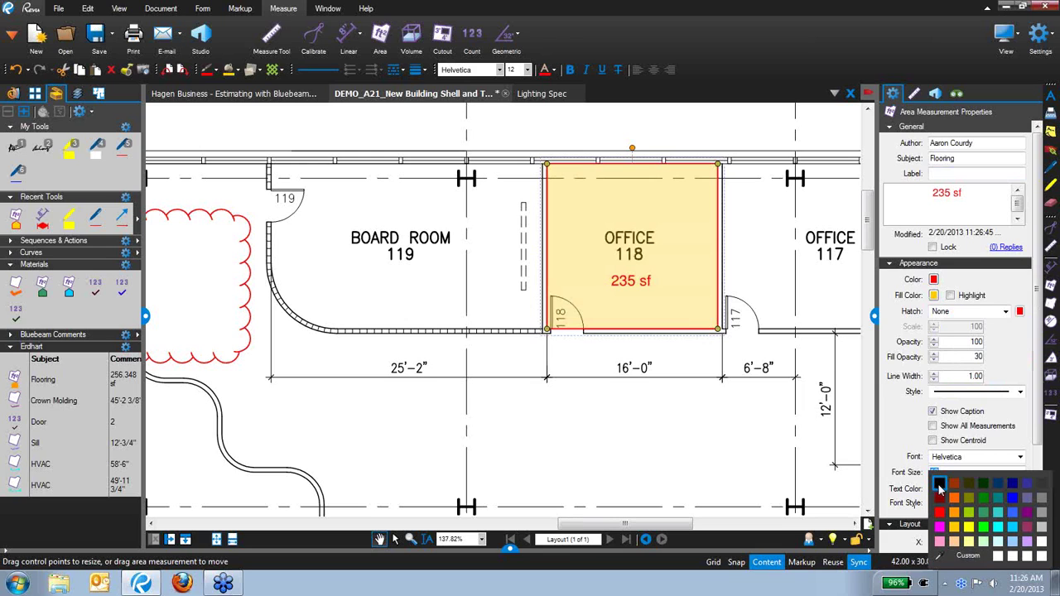
click(954, 512)
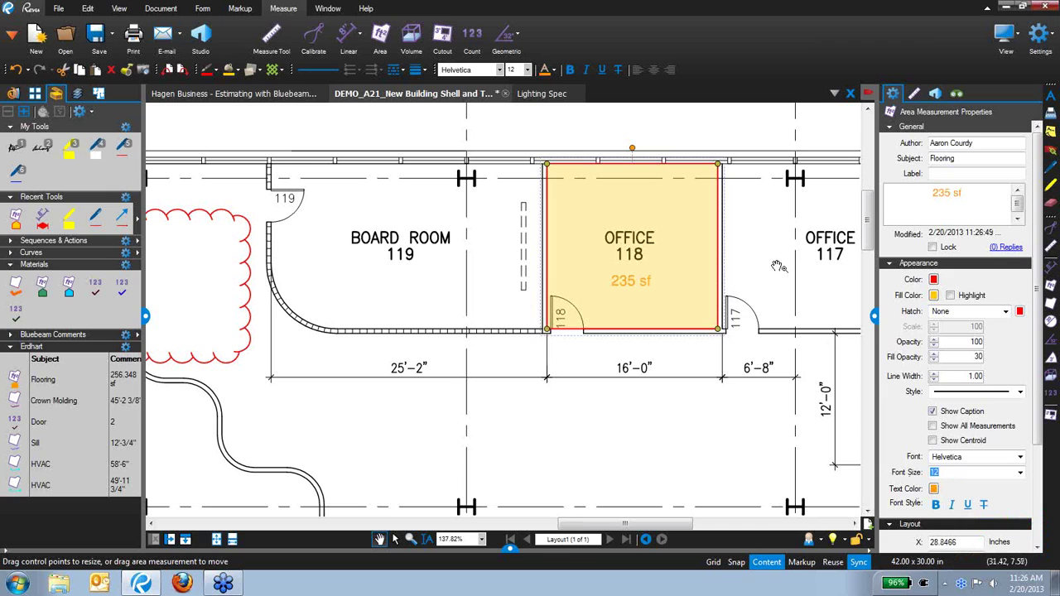
click(934, 280)
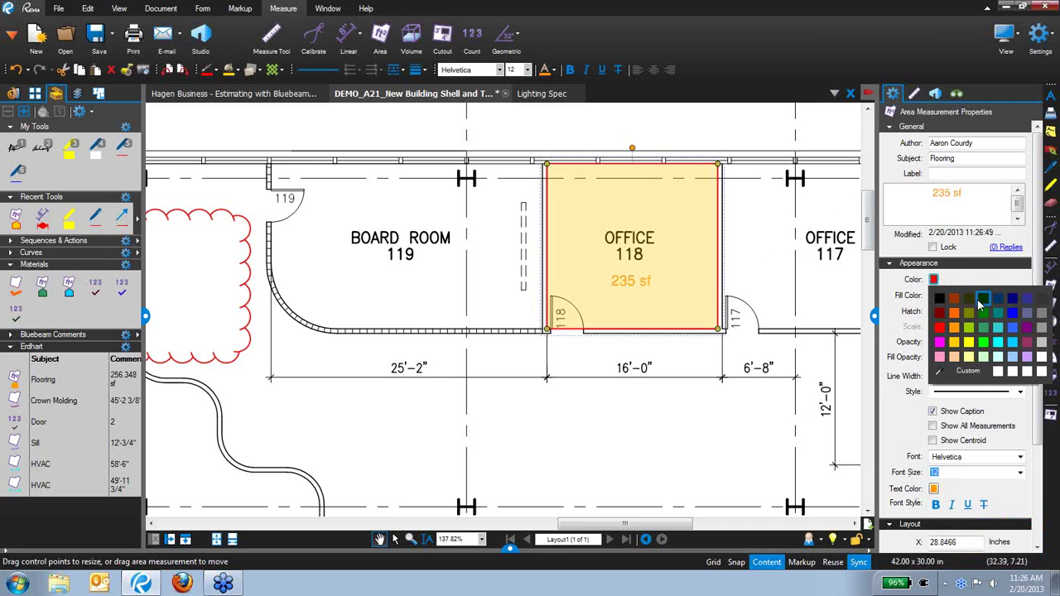
click(963, 342)
click(693, 345)
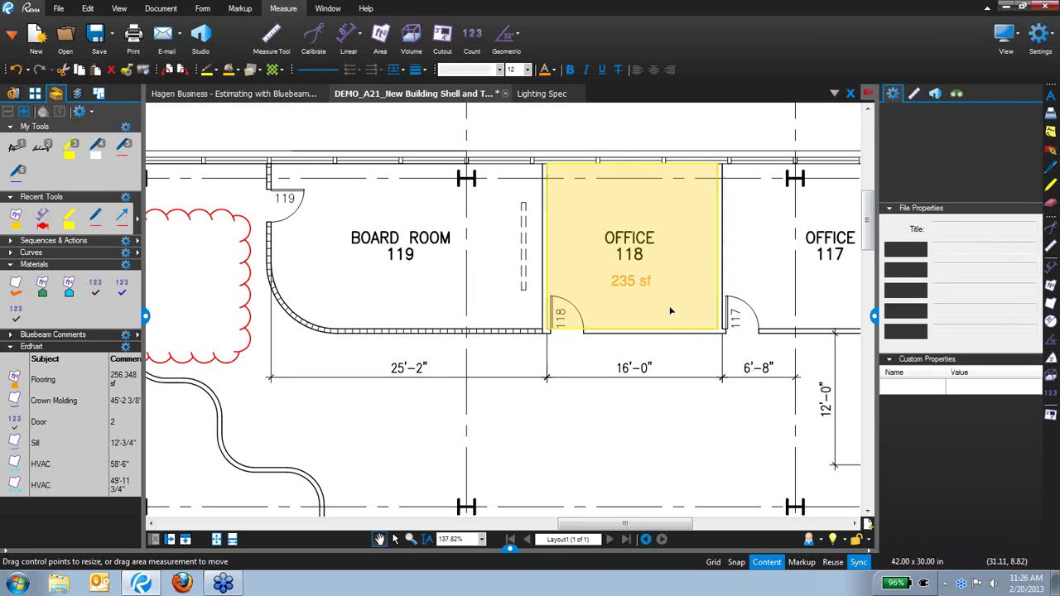
Step: Reselect the Office 118 area measurement and review its subject, leaving it deselected
click(636, 286)
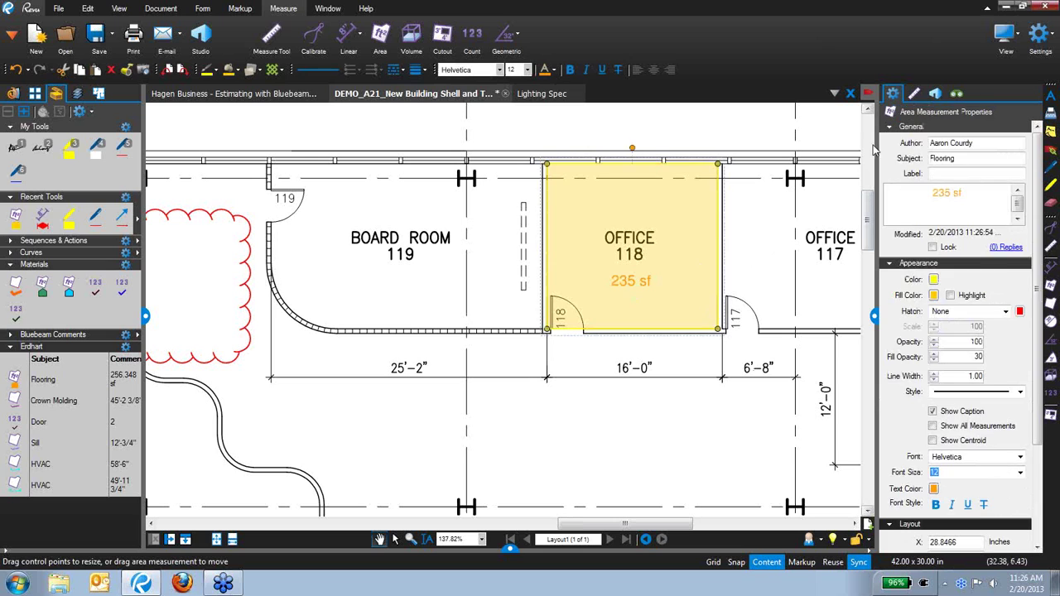
double_click(968, 158)
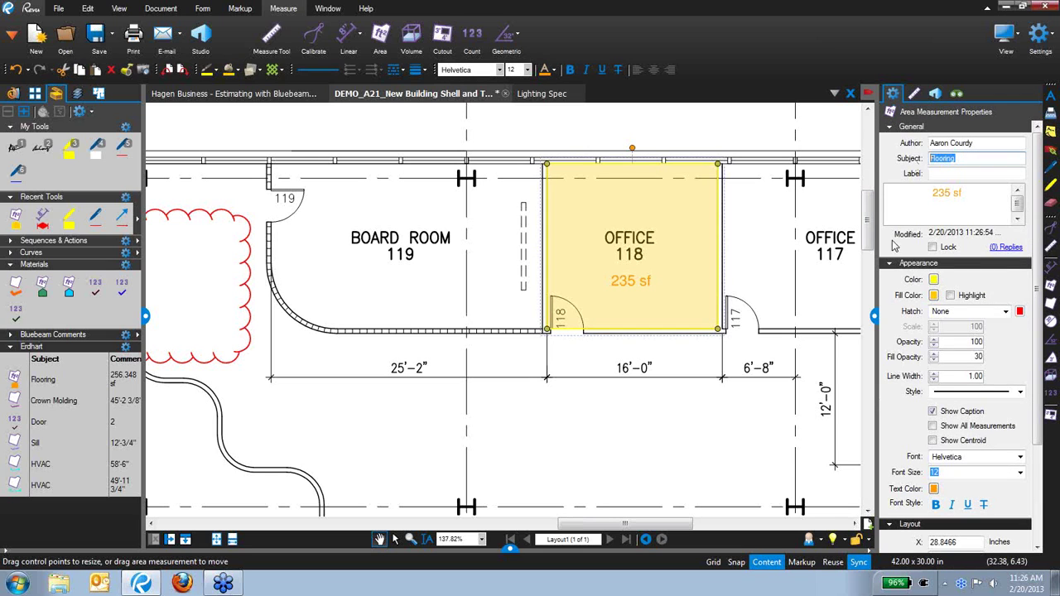
click(692, 403)
click(652, 313)
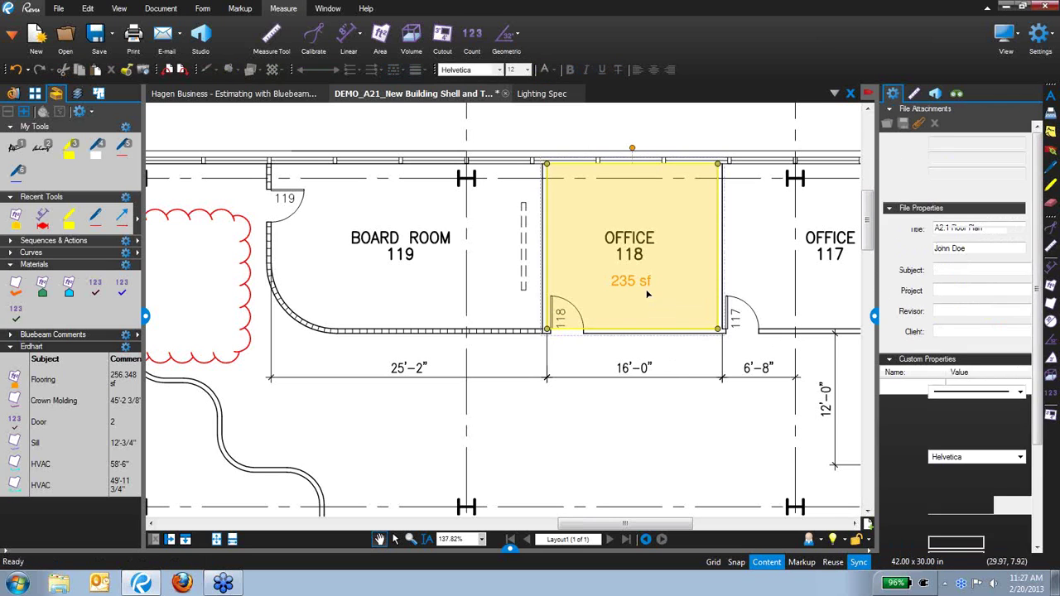
click(406, 254)
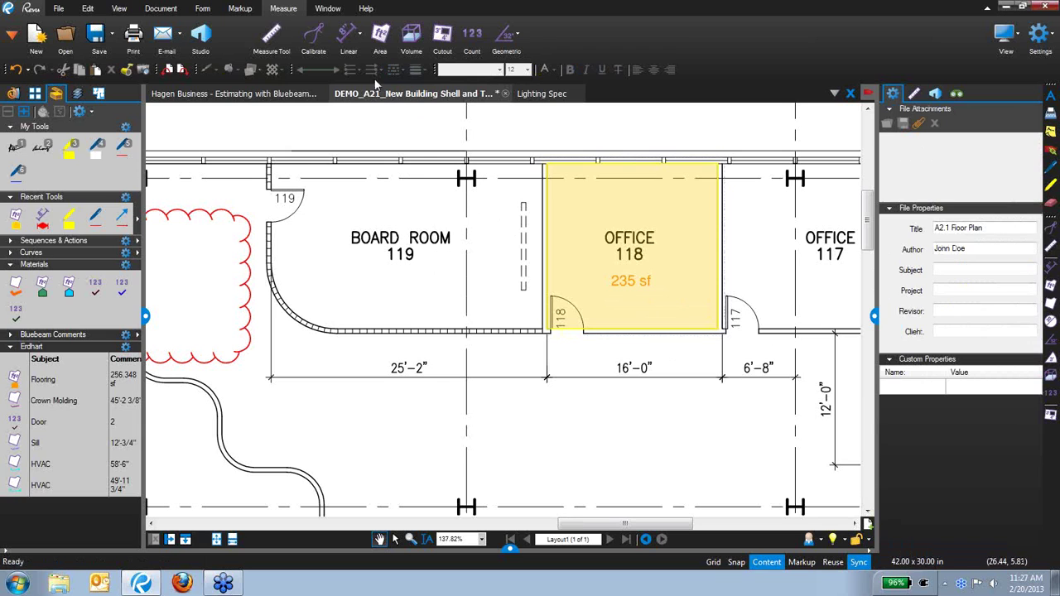
Step: Try a rough polygonal area measurement over Board Room 119, move its lower vertices outward, and delete it
click(383, 35)
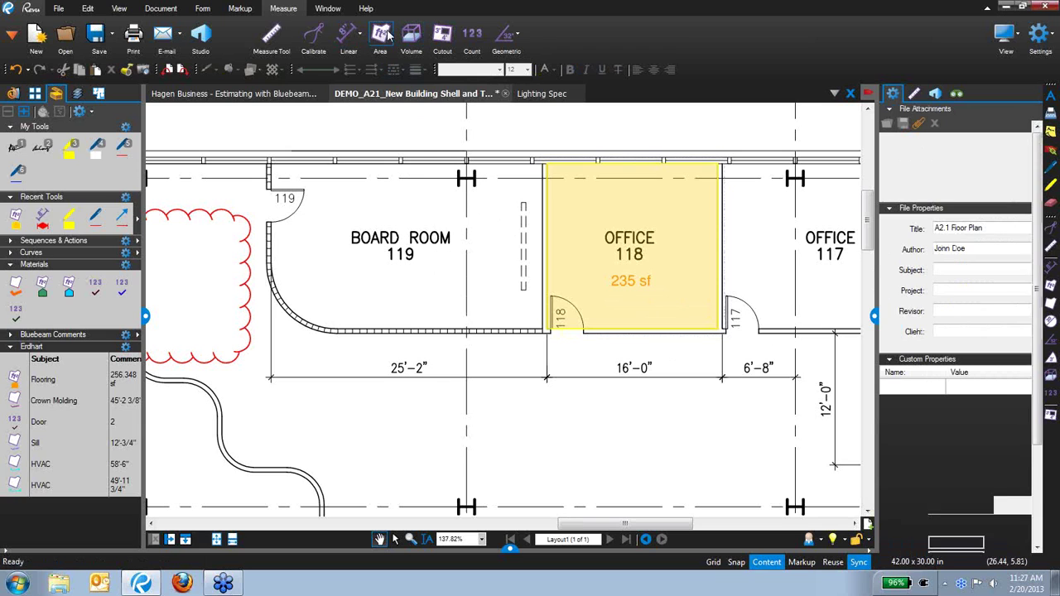
click(270, 164)
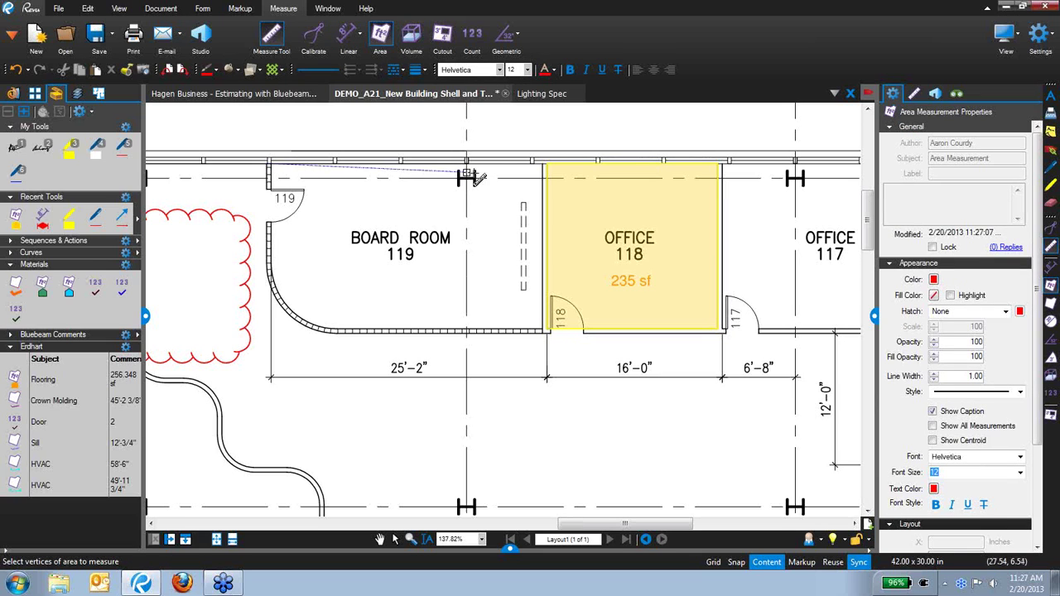
click(542, 170)
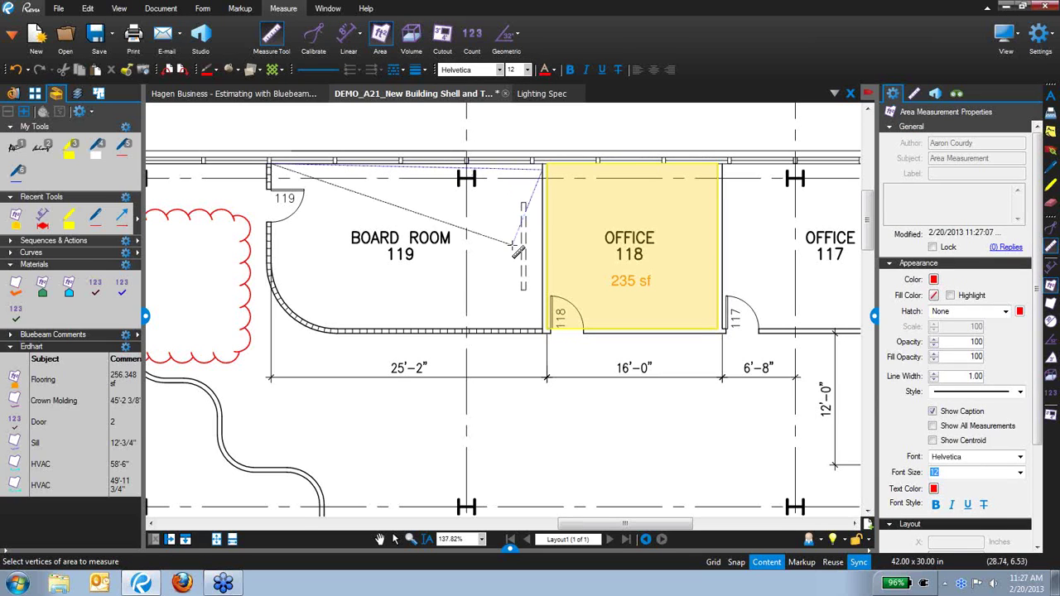
double_click(414, 275)
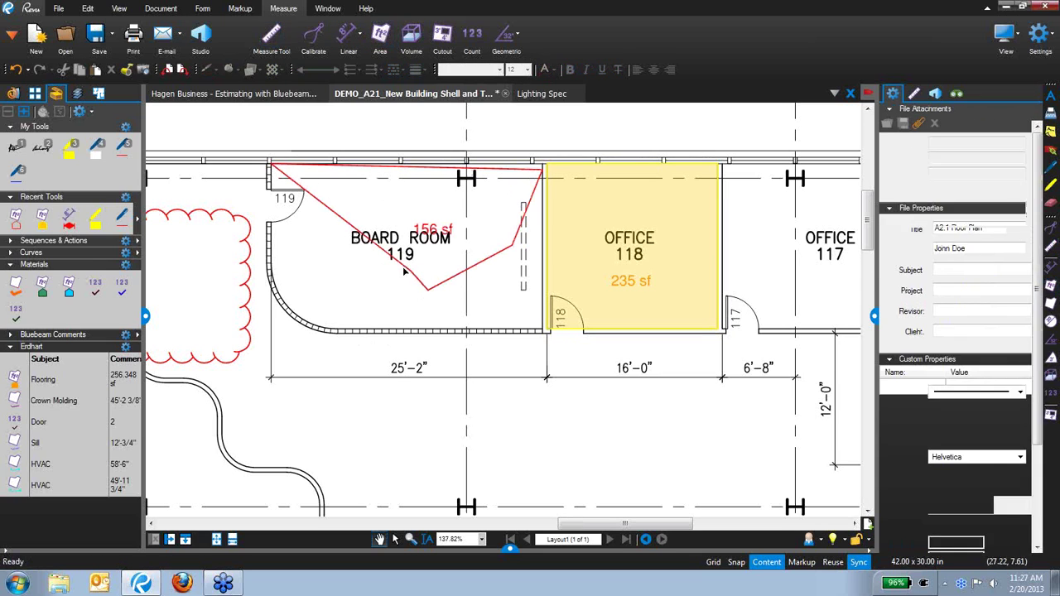
drag(413, 274, 344, 300)
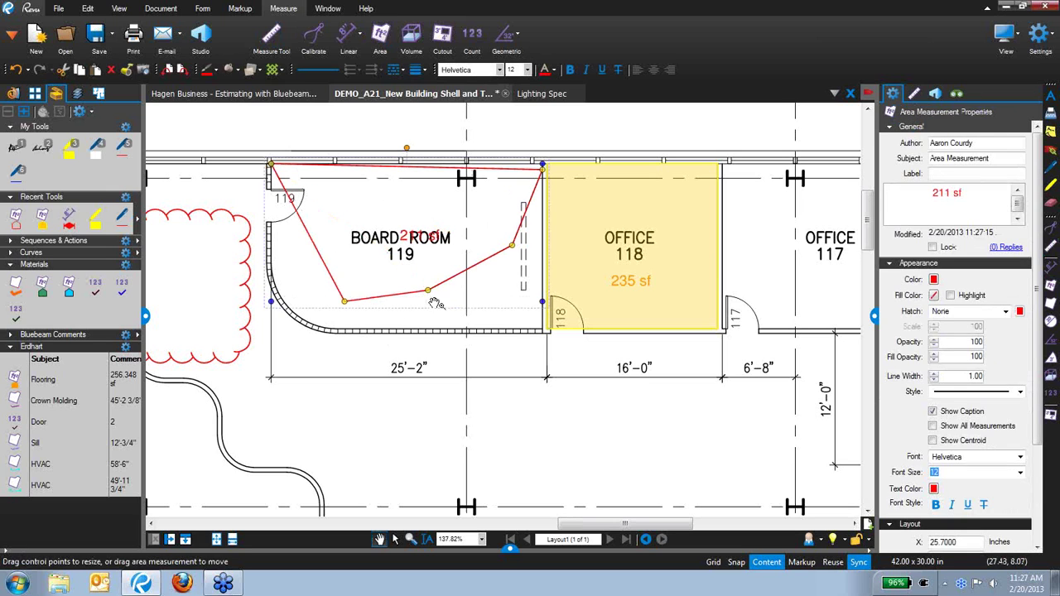
drag(428, 290, 434, 369)
drag(512, 245, 517, 358)
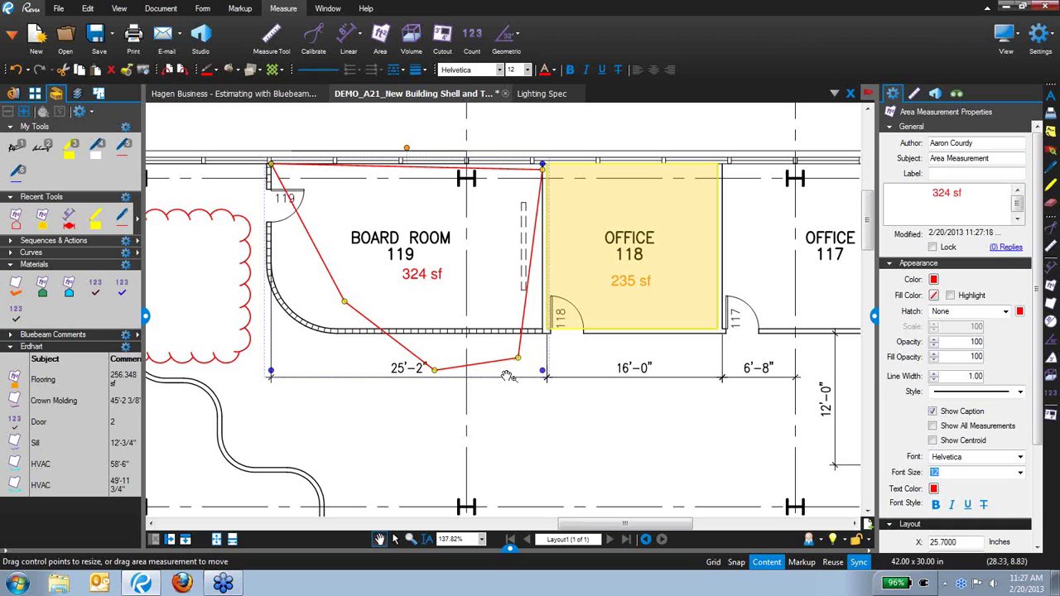
key(Delete)
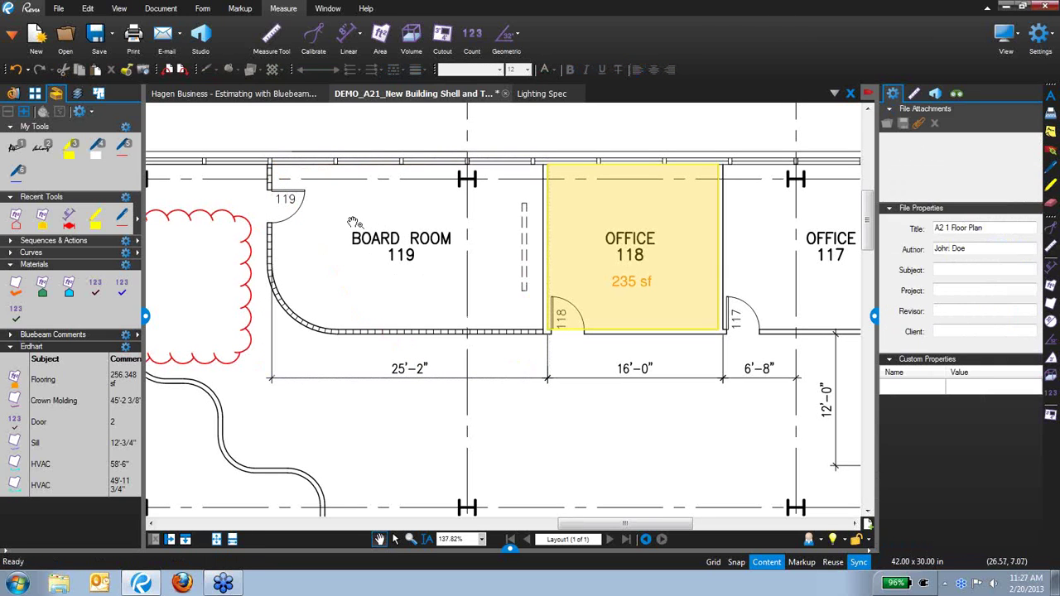
Step: Add the yellow Flooring area measurement from Recent Tools to the Materials tool set
click(11, 337)
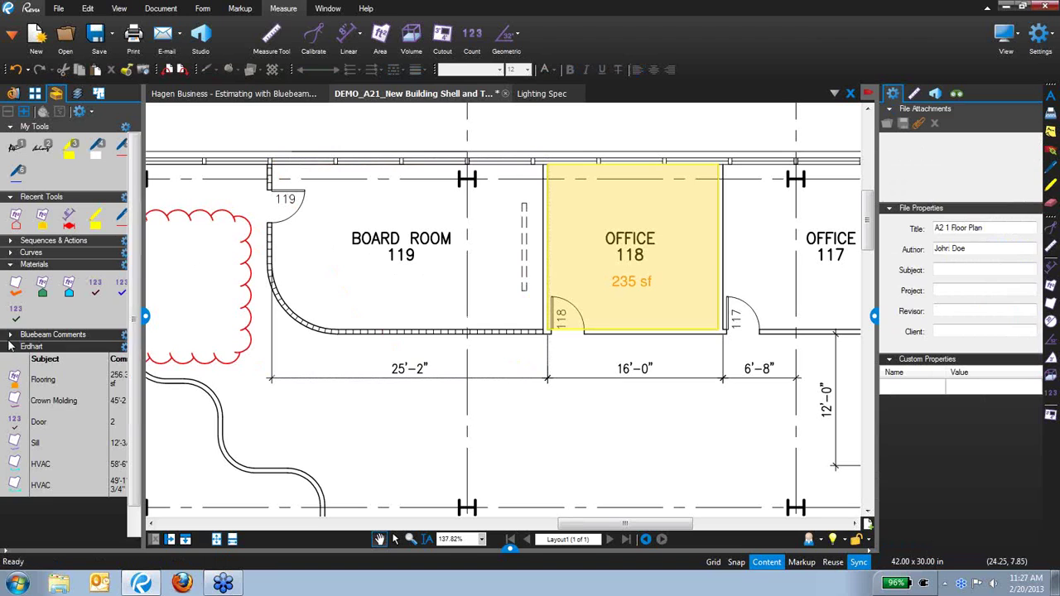
click(10, 432)
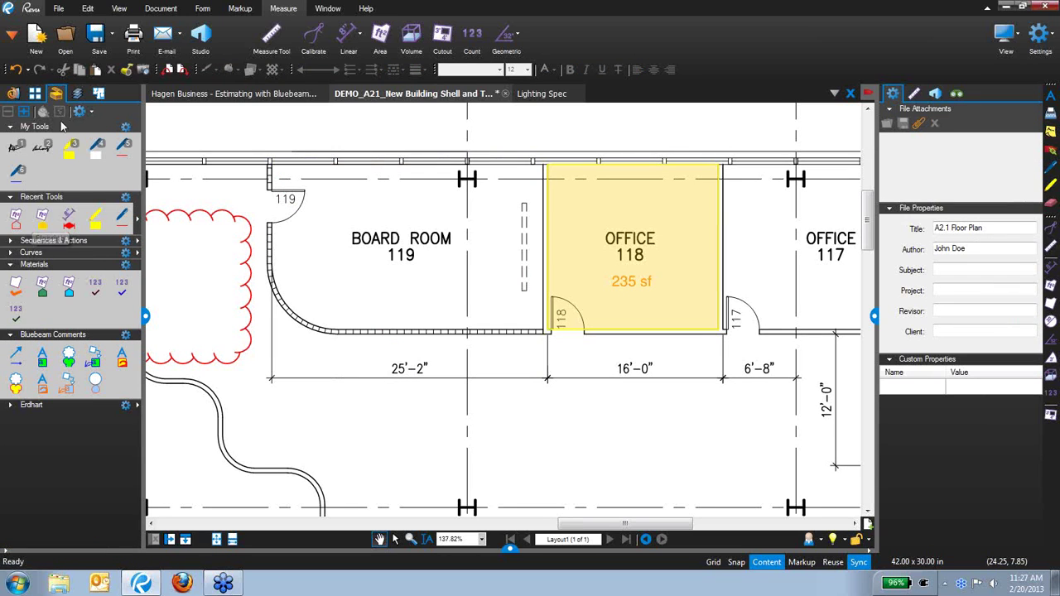
click(44, 219)
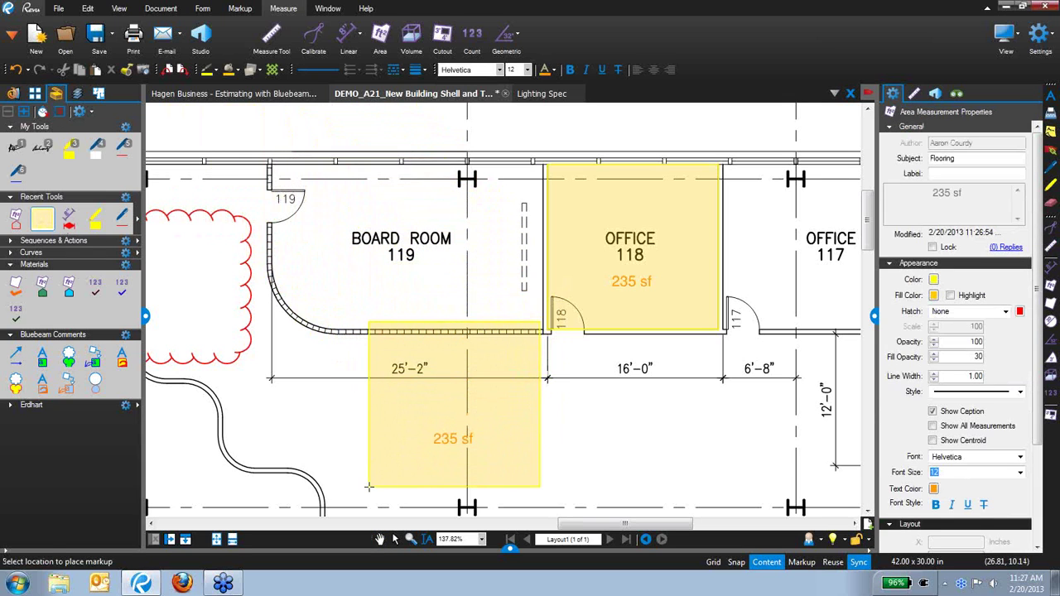
key(Escape)
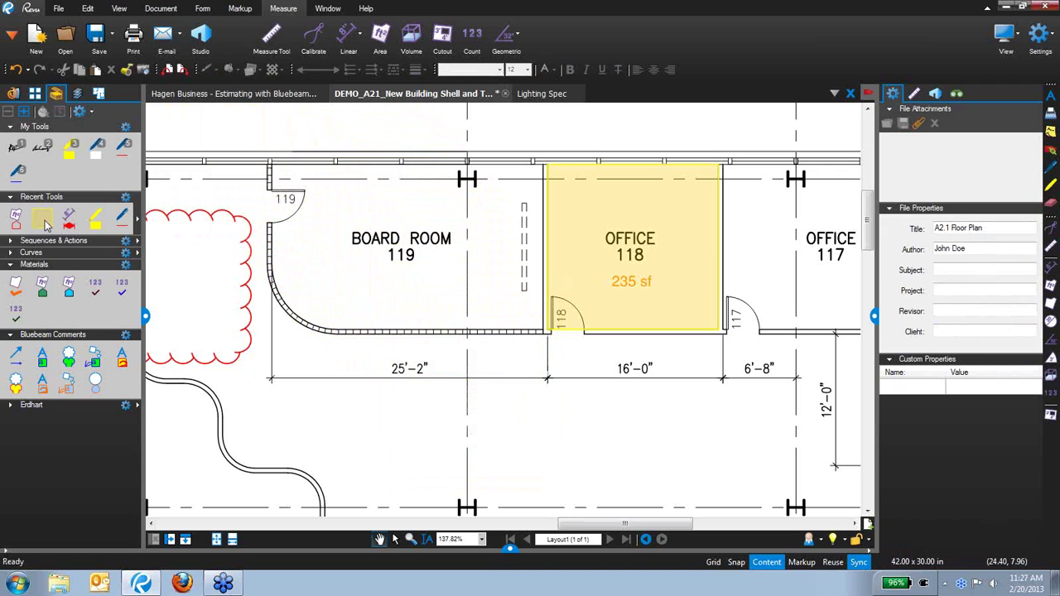
drag(43, 219, 45, 319)
key(Escape)
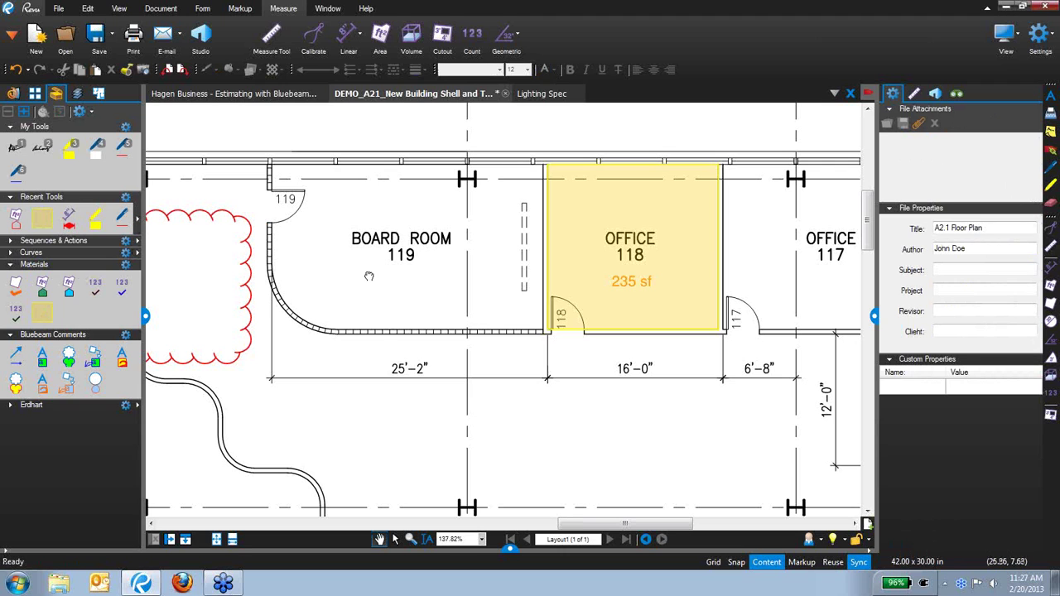
Step: Try to place the saved Flooring markup from the Materials tool set over Office 116
scroll(224, 335, down, 2)
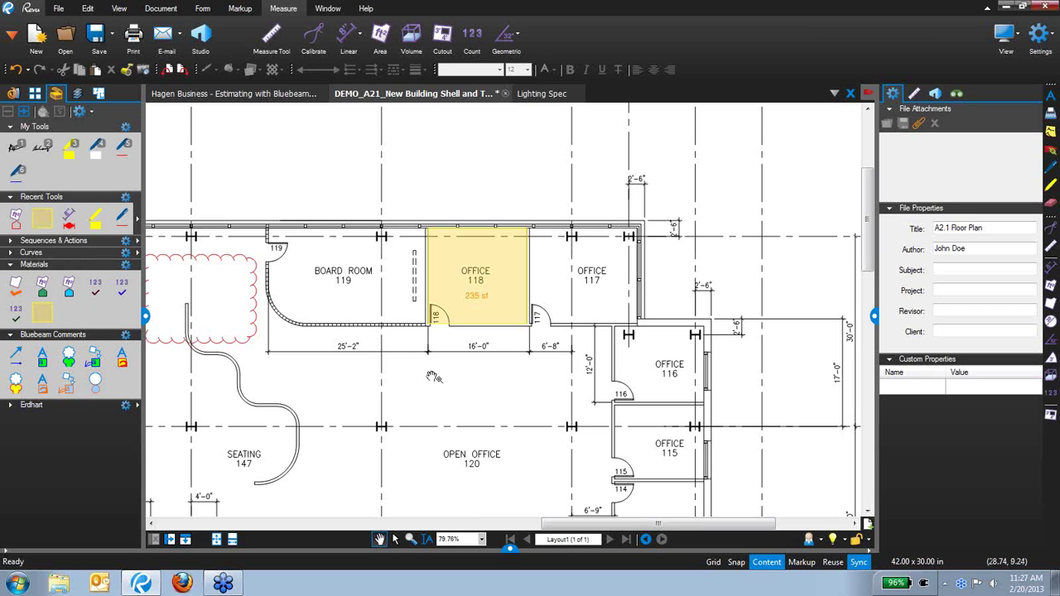
drag(517, 400, 515, 316)
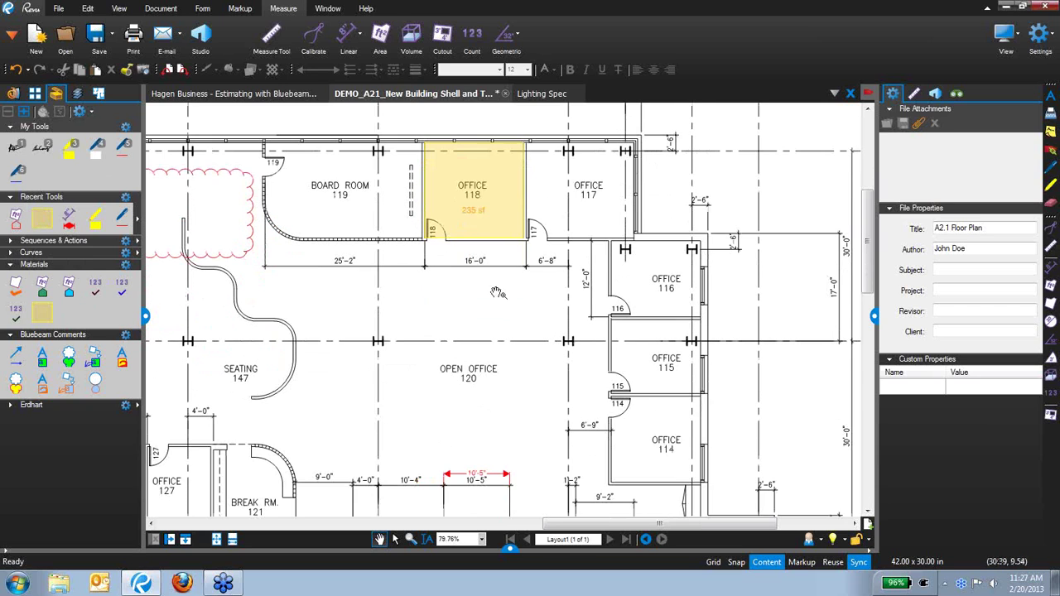
click(43, 312)
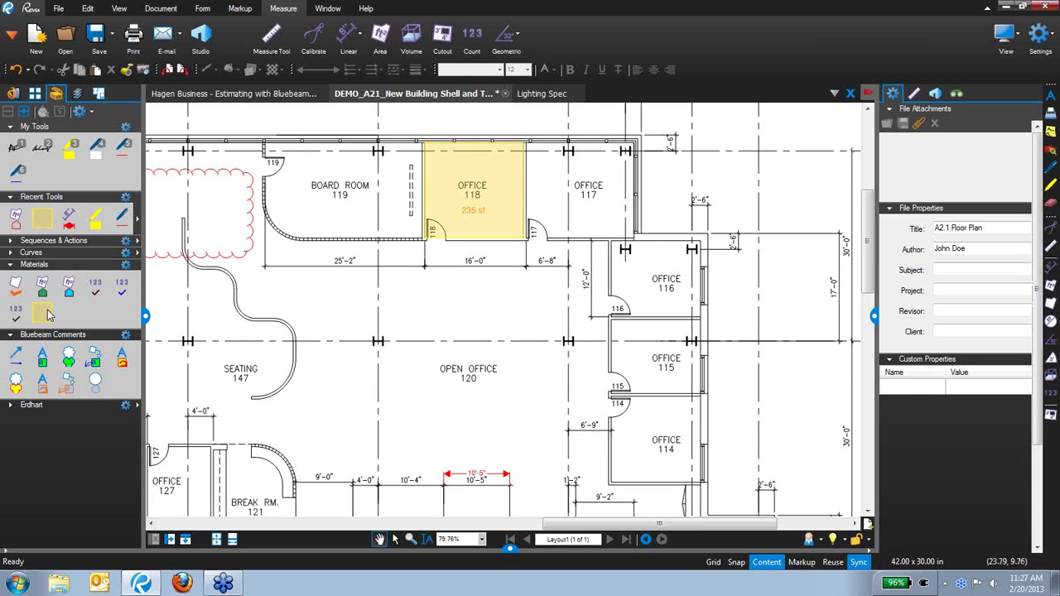
scroll(594, 323, up, 3)
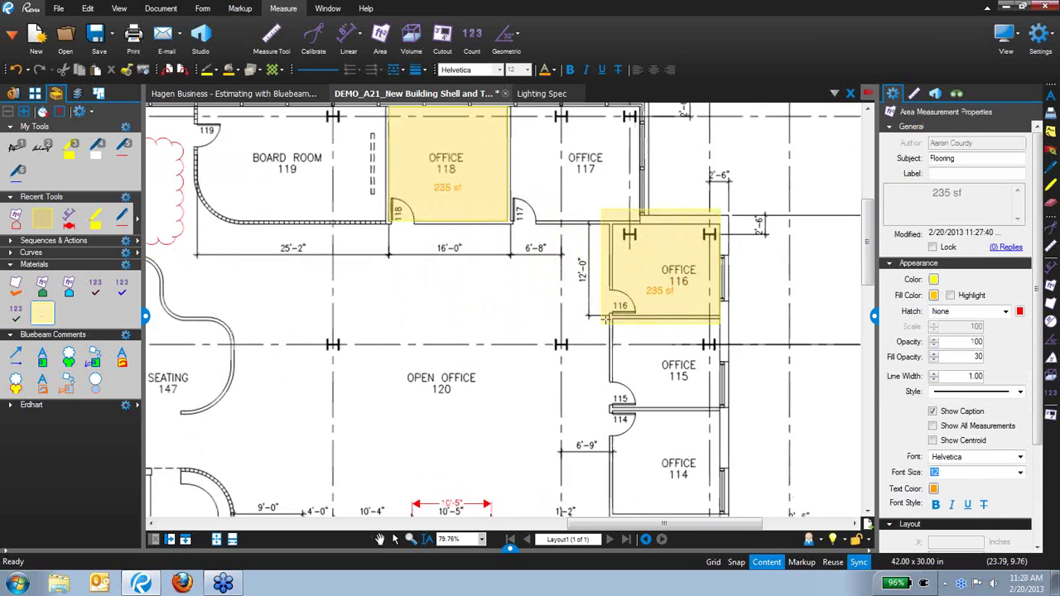
key(Escape)
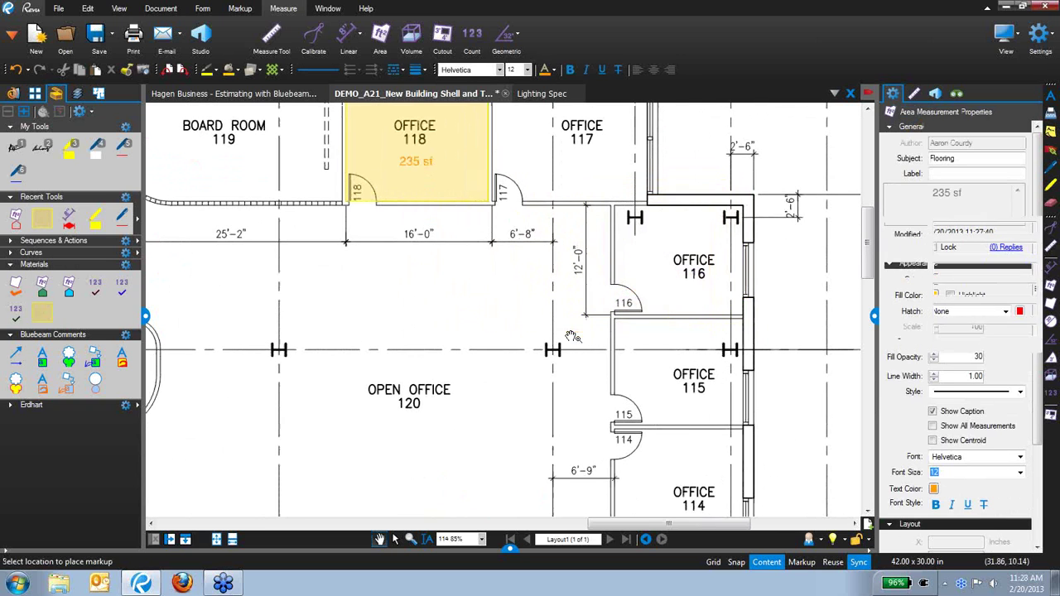
Step: Switch the saved Flooring item in the Materials tool set to properties mode and measure the floor area of Office 116
click(43, 317)
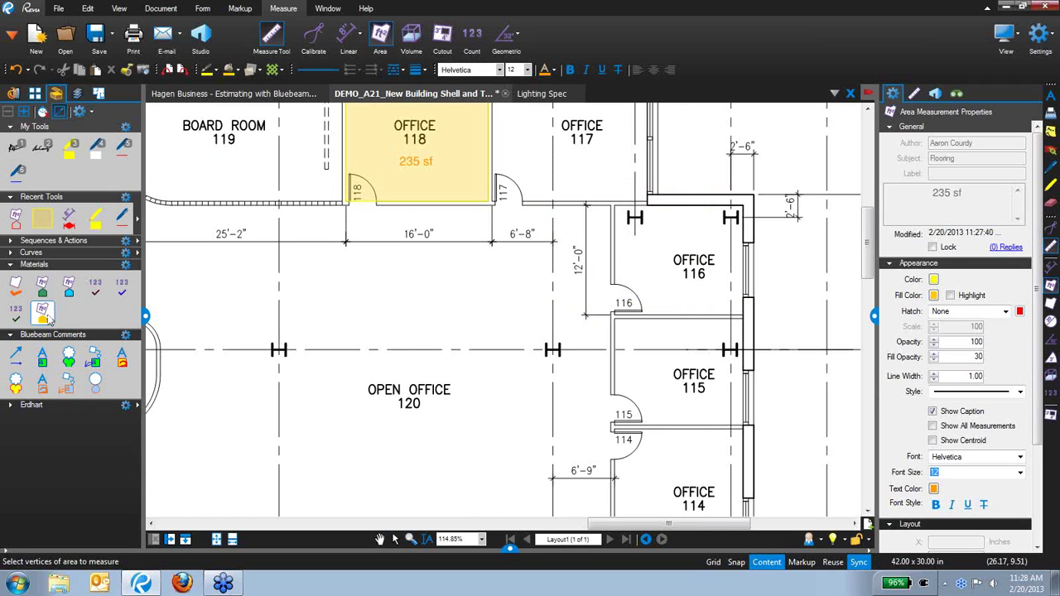
click(615, 213)
click(614, 316)
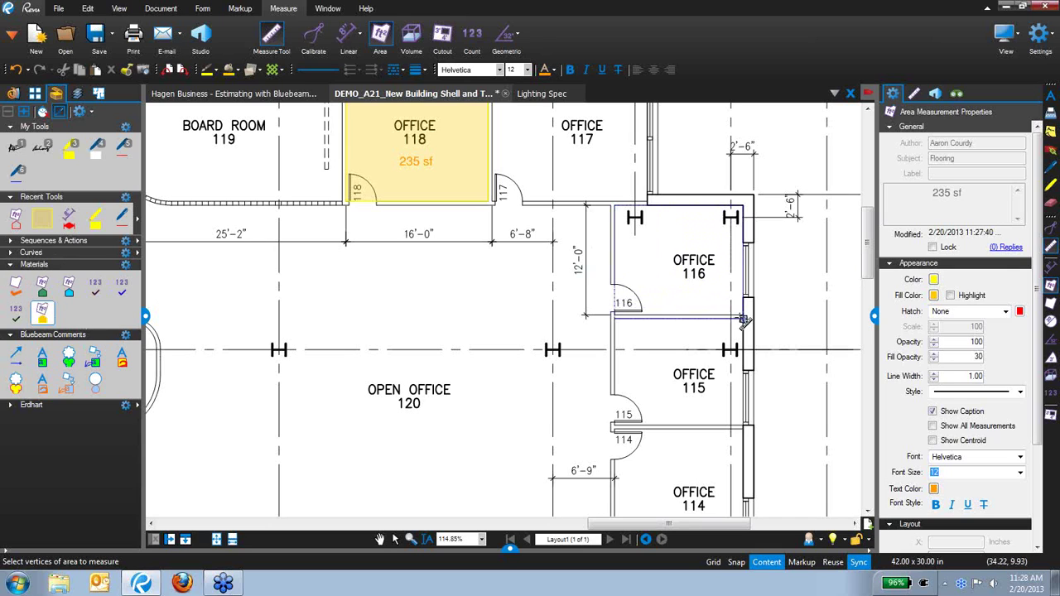
double_click(743, 317)
Step: Trace a Flooring area measurement over Office 115 along its walls
click(614, 318)
click(614, 427)
click(743, 427)
double_click(743, 318)
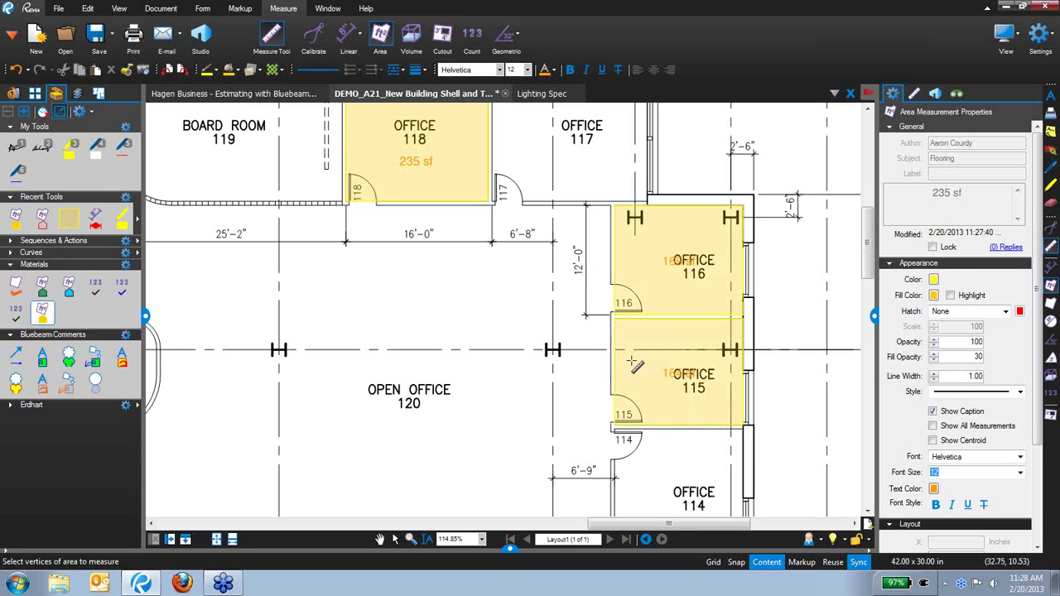
key(Escape)
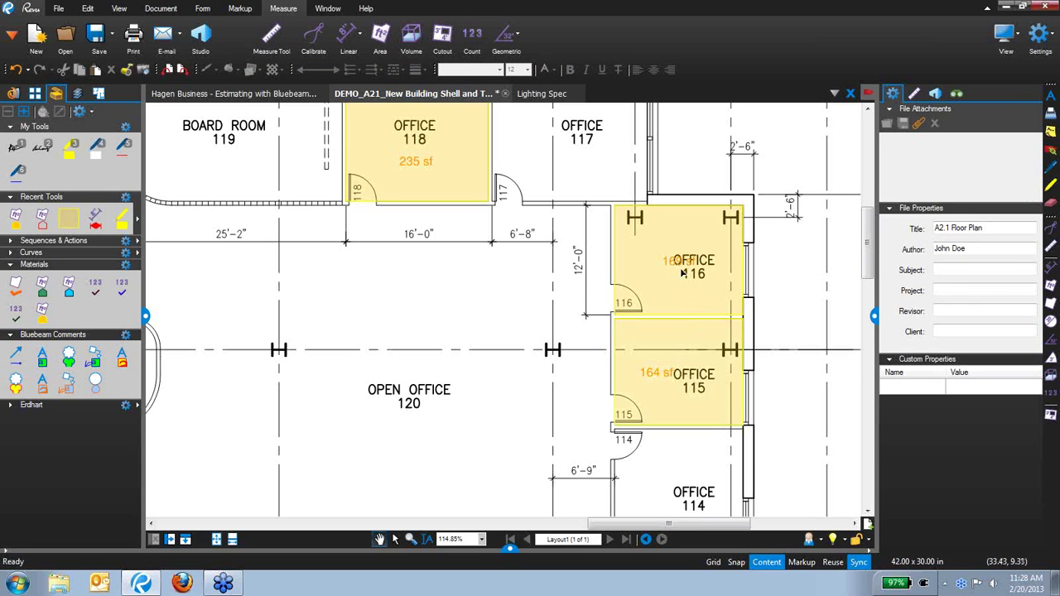
Step: Outline Board Room 119 with the saved Flooring area tool, bridging its rounded corner with a straight diagonal edge
mouse_move(343, 238)
mouse_down()
mouse_move(486, 396)
mouse_move(527, 392)
mouse_up()
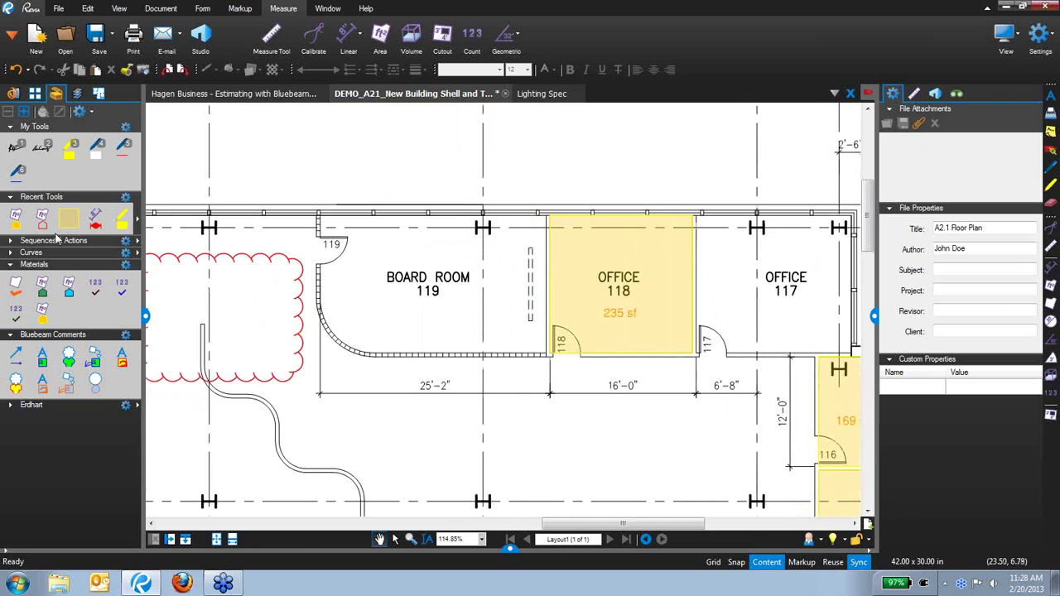
click(43, 312)
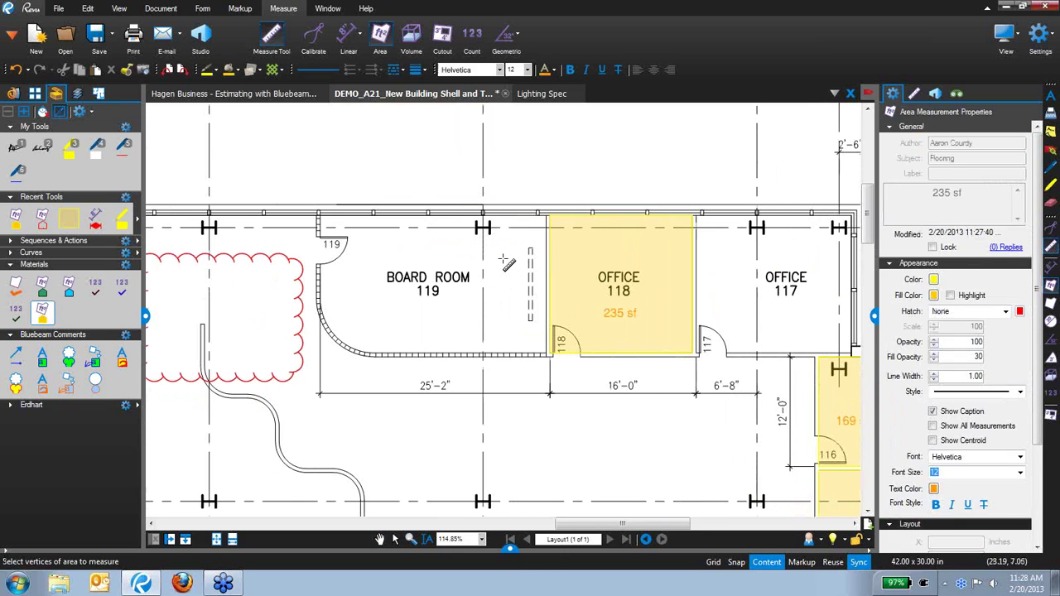
scroll(507, 264, up, 1)
scroll(507, 263, up, 2)
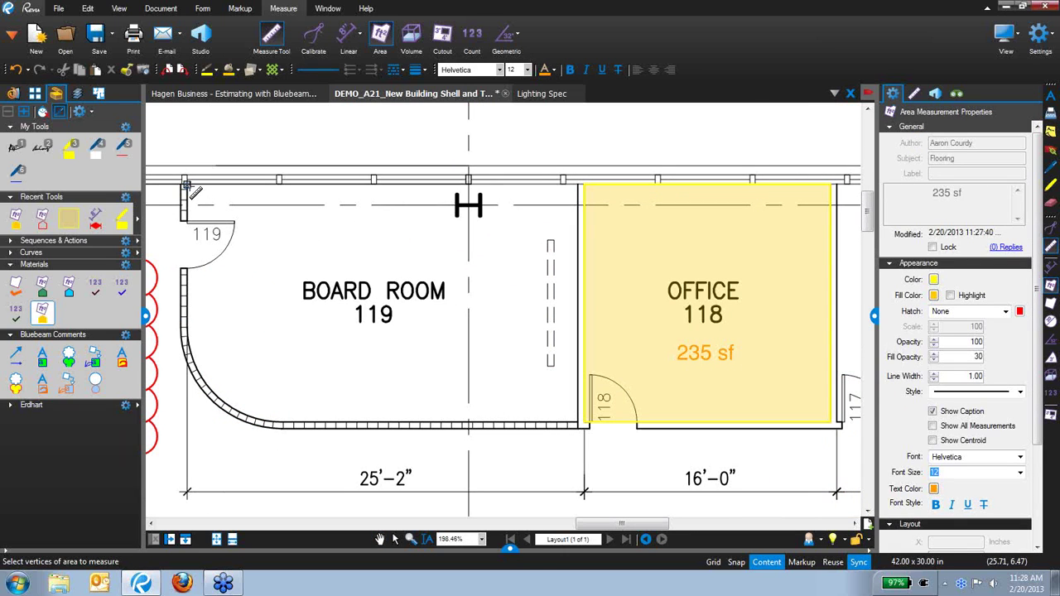
click(186, 184)
click(580, 184)
click(580, 424)
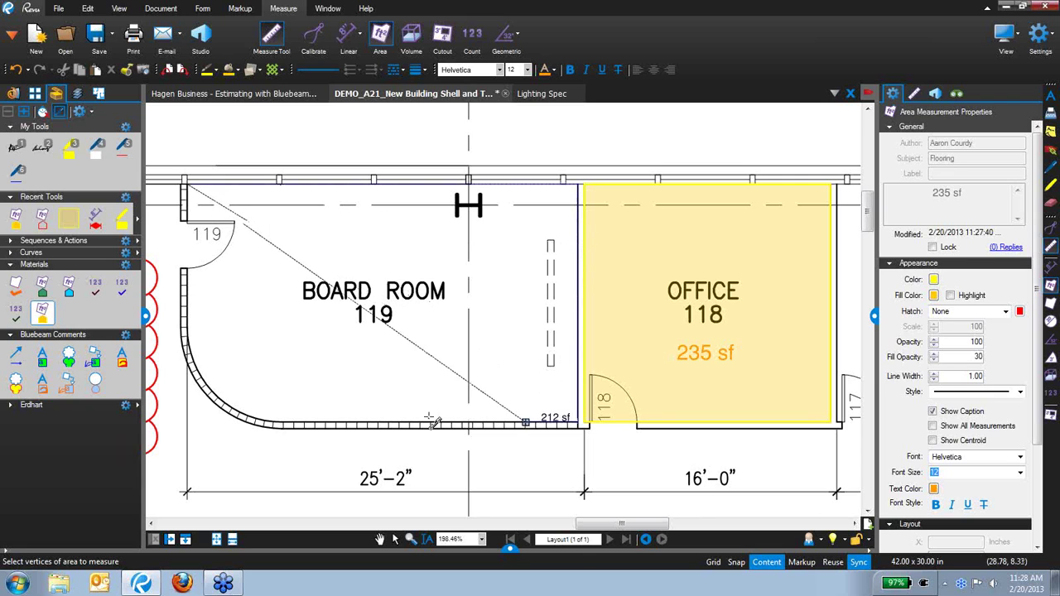
click(273, 424)
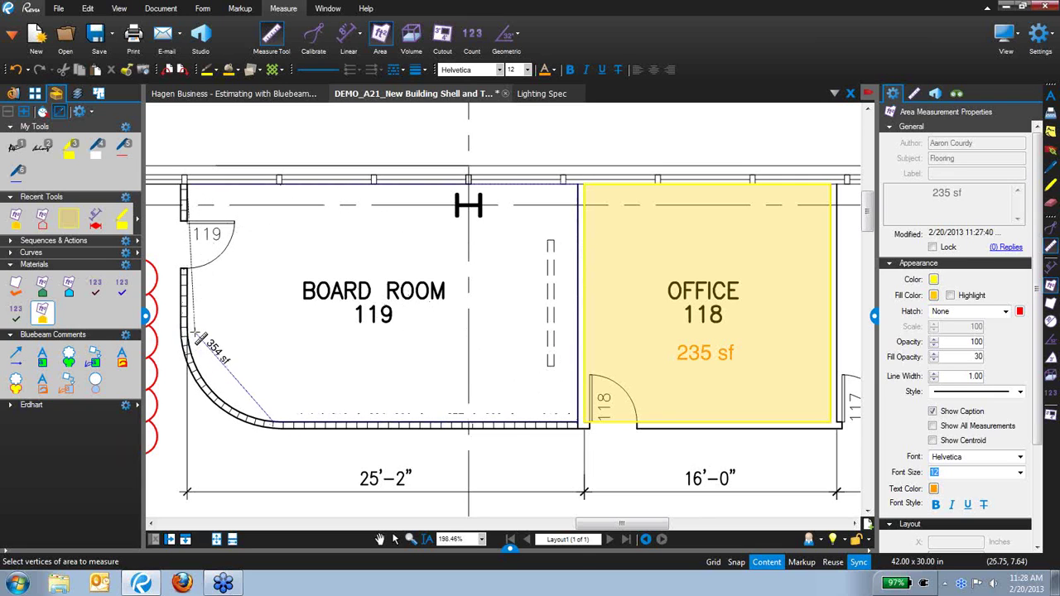
click(187, 329)
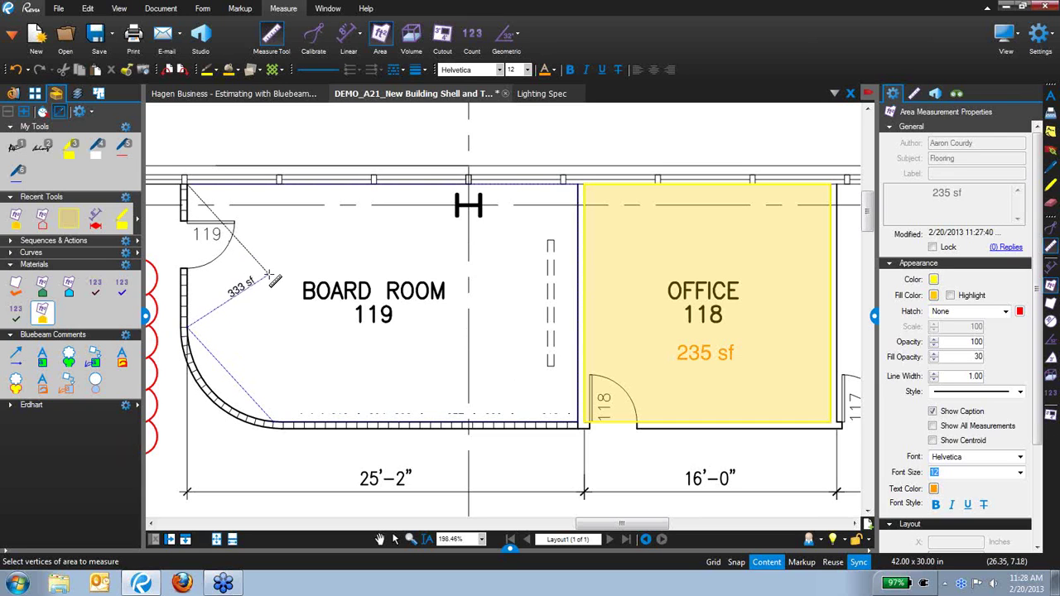
key(Return)
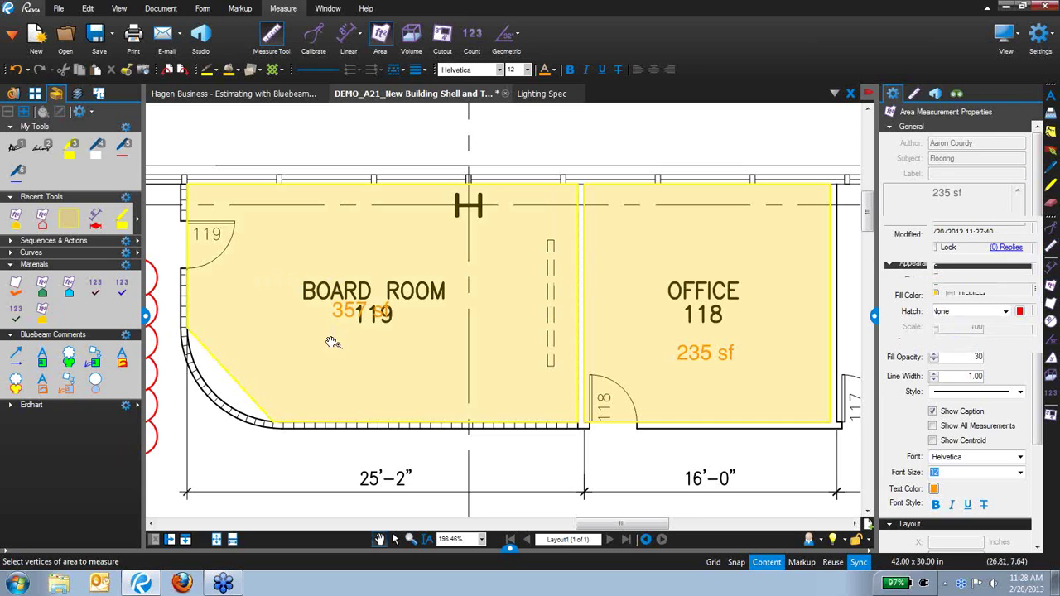
key(Escape)
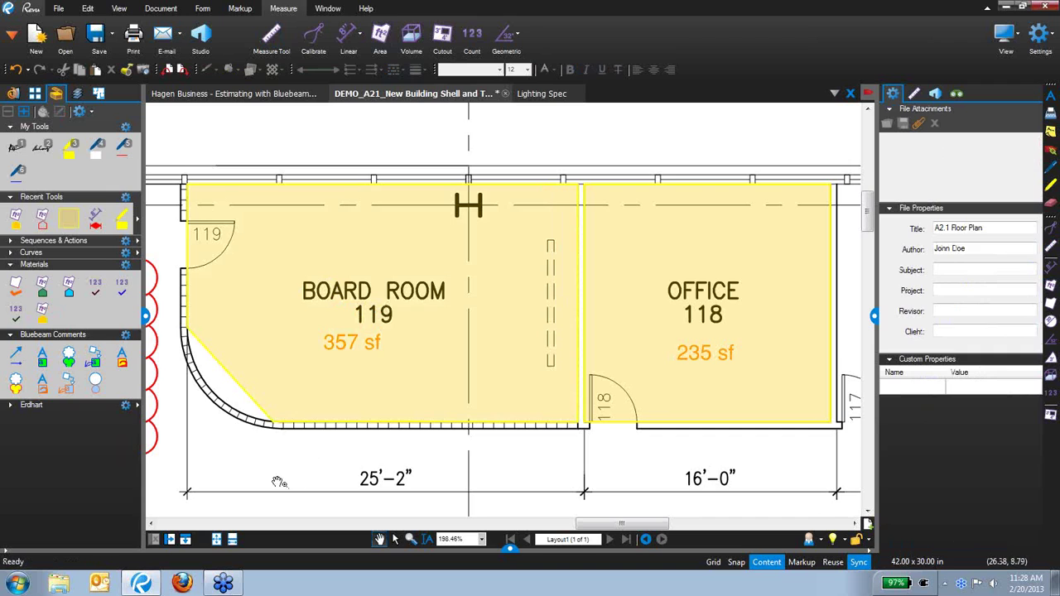
Step: Convert the diagonal edge of the Board Room 119 area measurement to an arc
drag(273, 478, 370, 468)
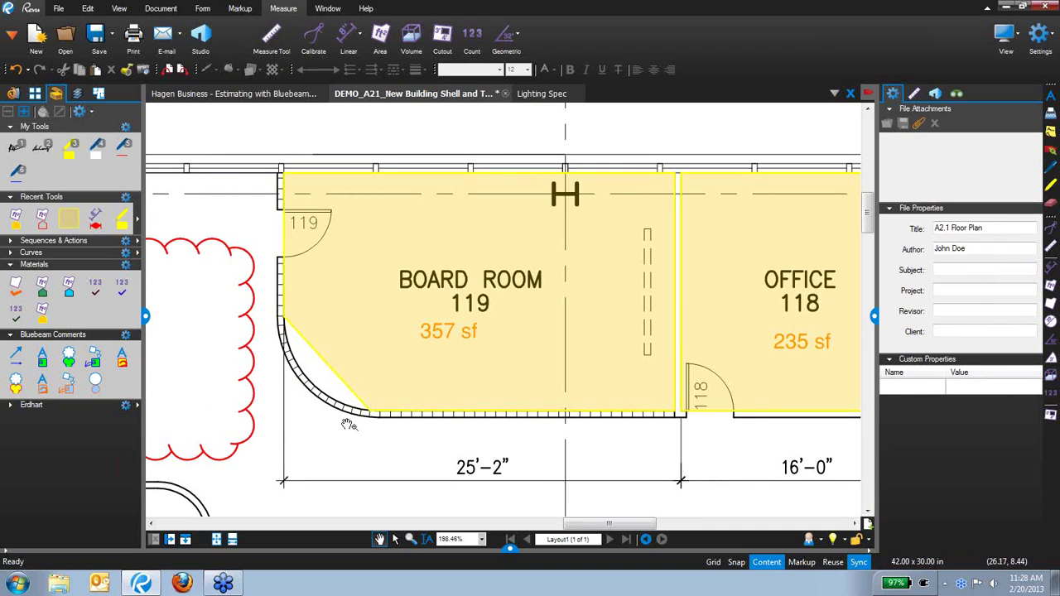
right_click(318, 353)
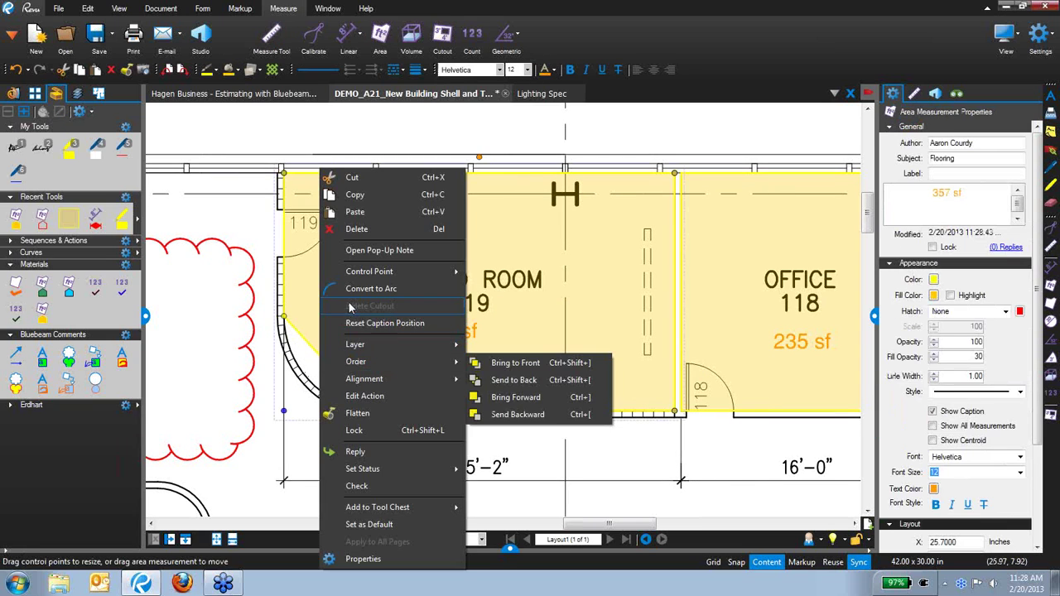
click(371, 288)
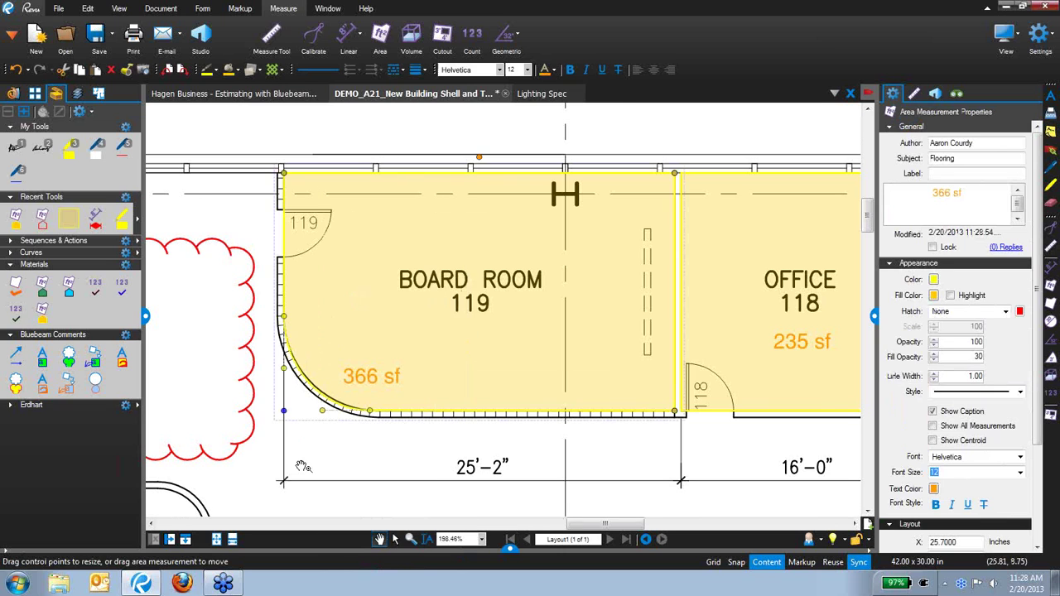
Step: Adjust the arc's control handle so the Board Room 119 area follows the curved wall more closely, leaving the measurement deselected
scroll(310, 460, up, 2)
scroll(319, 443, up, 2)
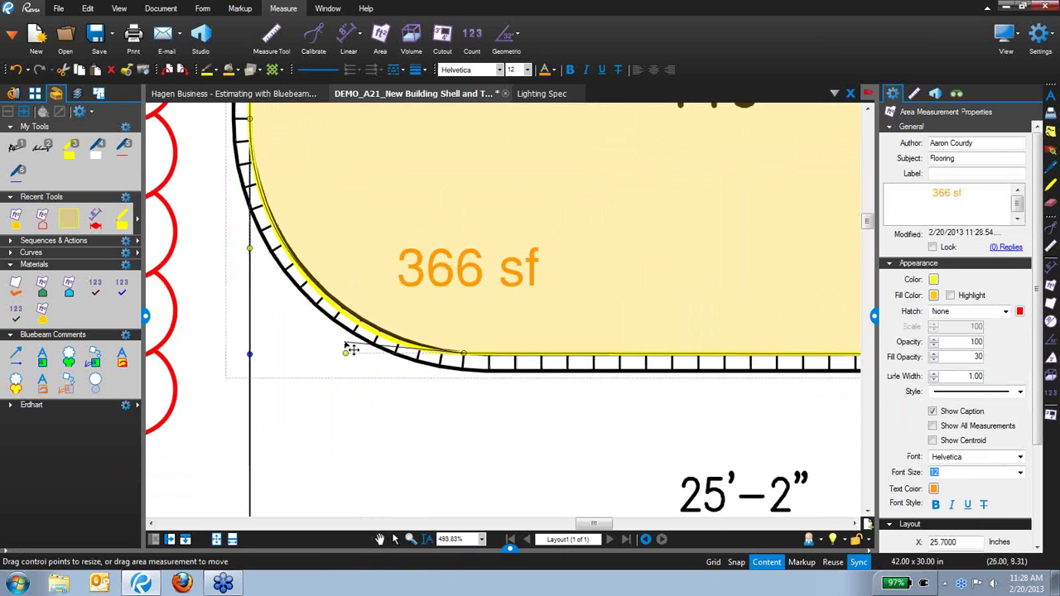
drag(250, 249, 256, 251)
click(251, 329)
scroll(240, 431, down, 1)
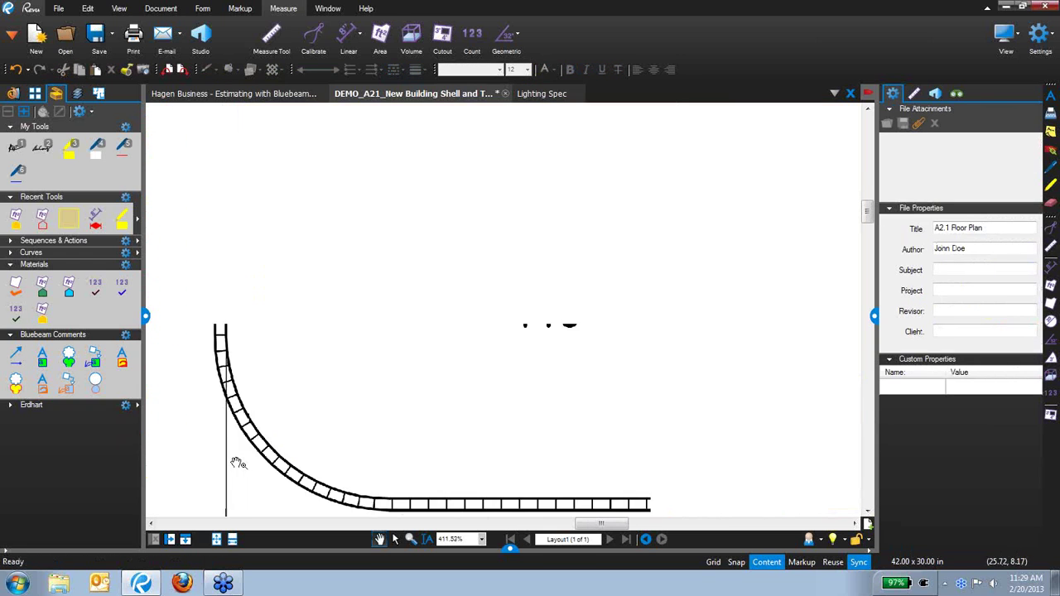
scroll(259, 214, down, 4)
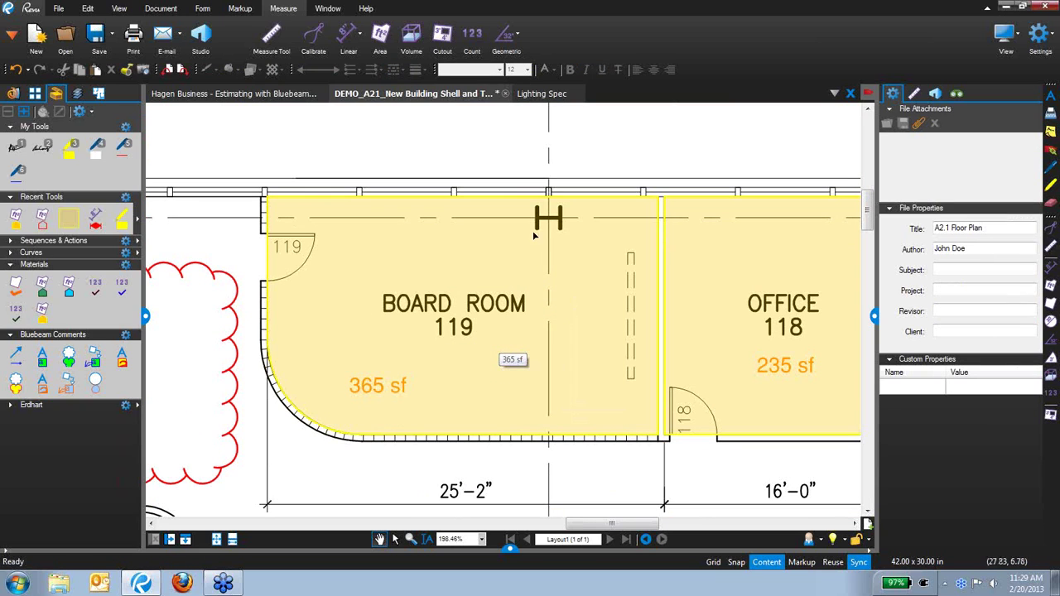
Step: Cut a rectangular opening out of the Board Room 119 flooring area around the room label
click(443, 33)
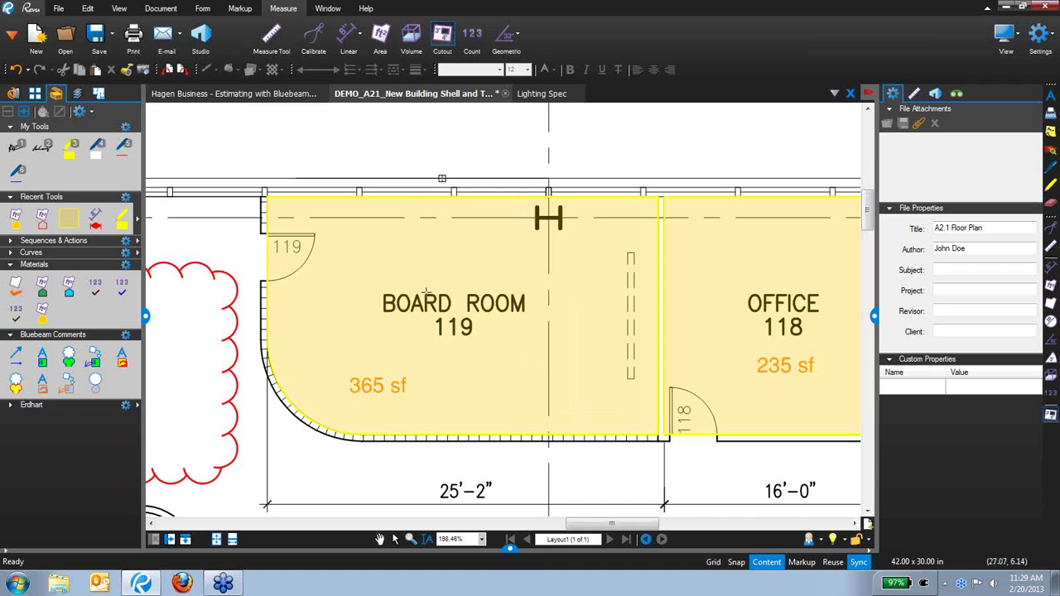
drag(328, 258, 595, 353)
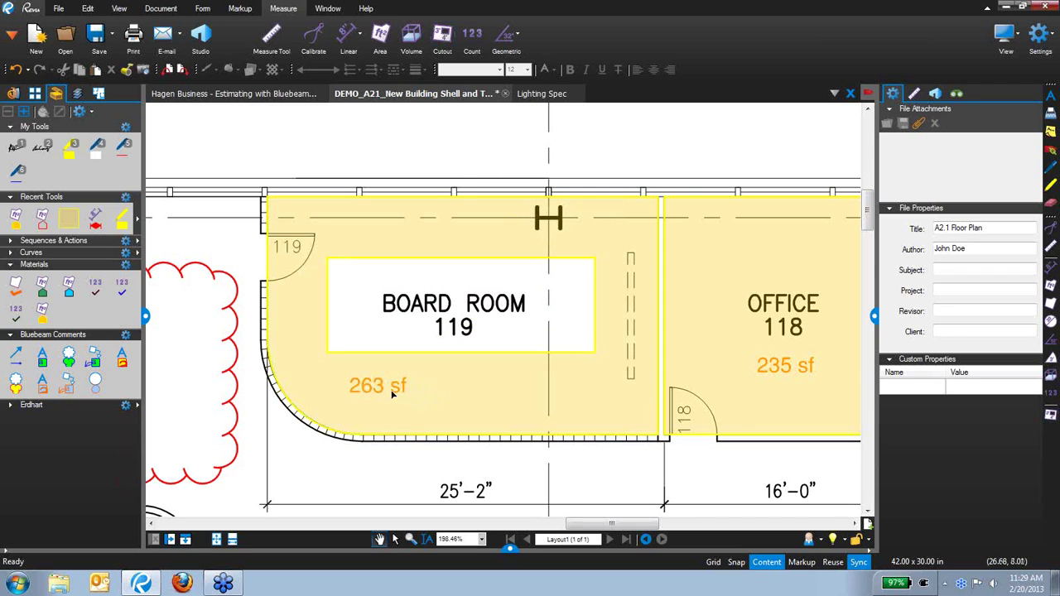
click(385, 403)
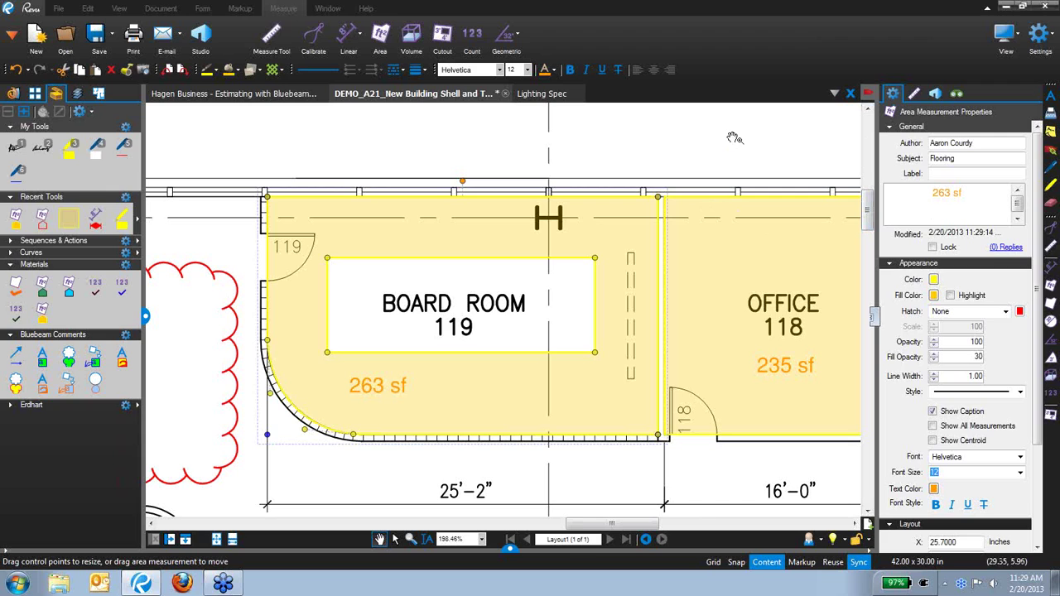
drag(733, 138, 723, 146)
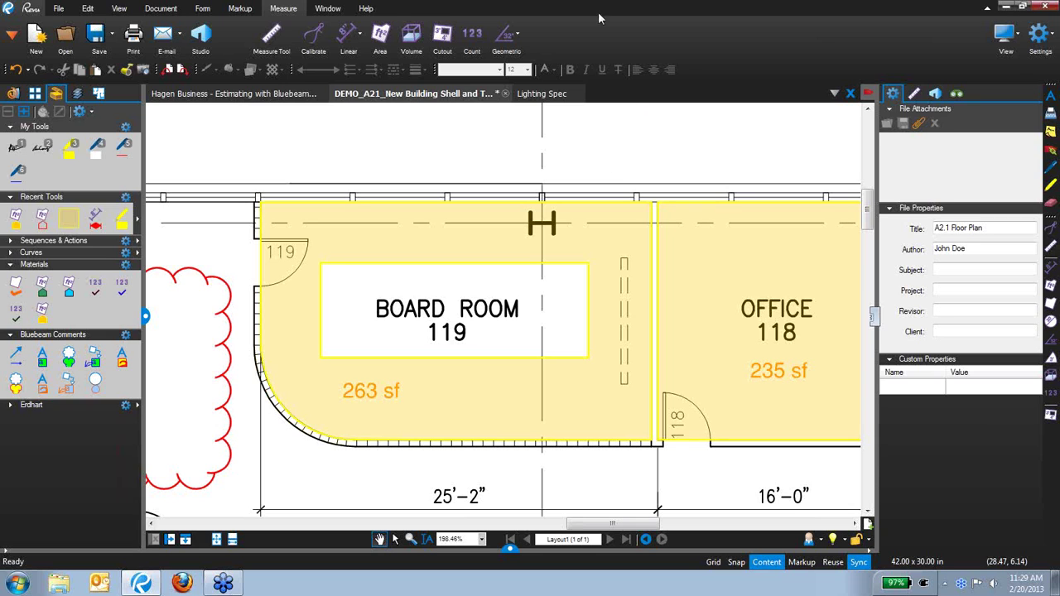
Step: Create a new layer named Flooring from the Board Room 119 area measurement
click(350, 394)
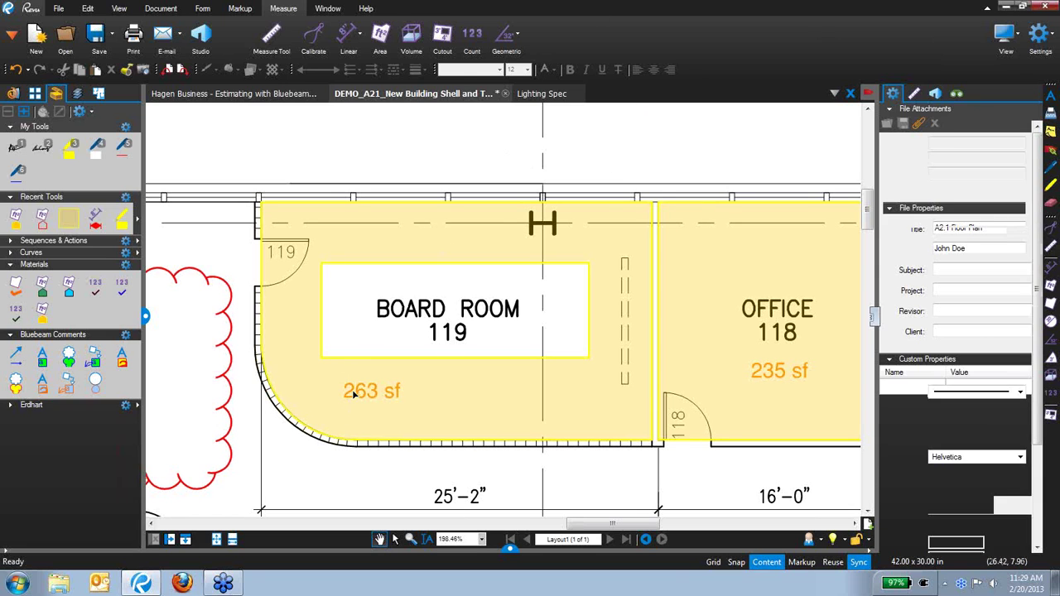
right_click(356, 385)
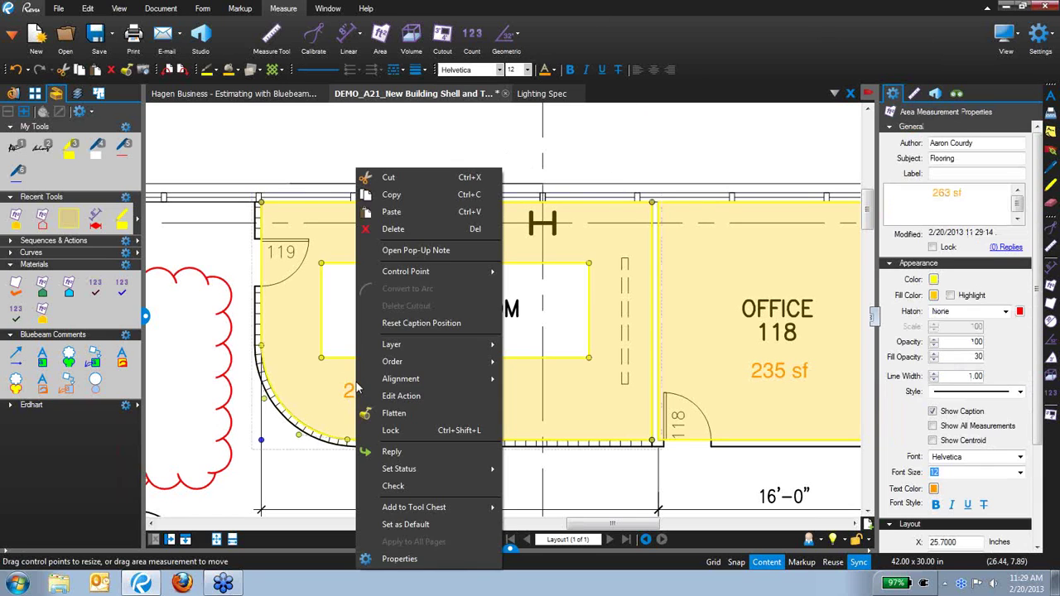
mouse_move(423, 346)
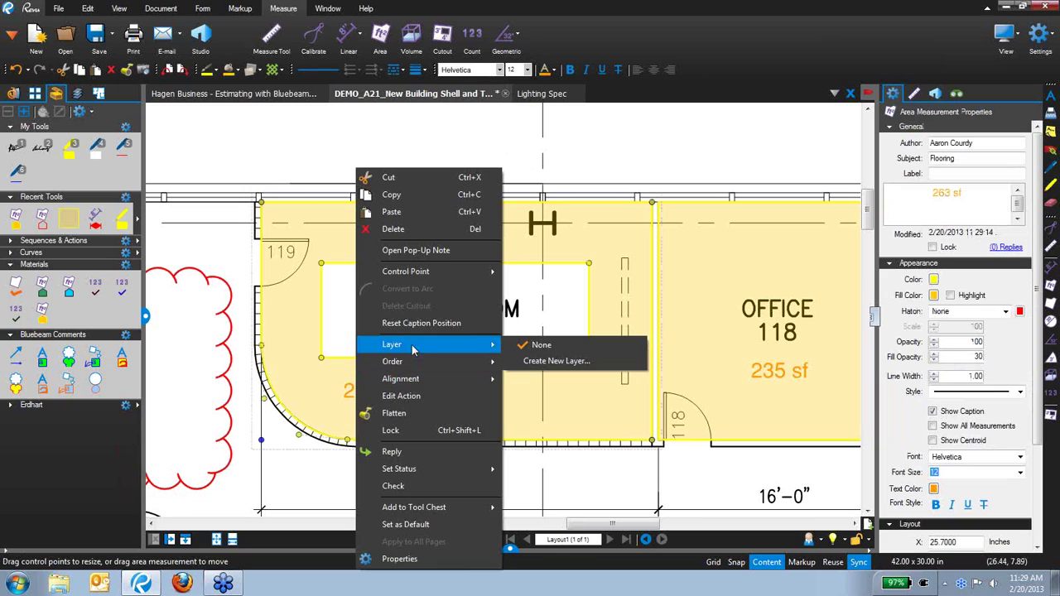
click(555, 363)
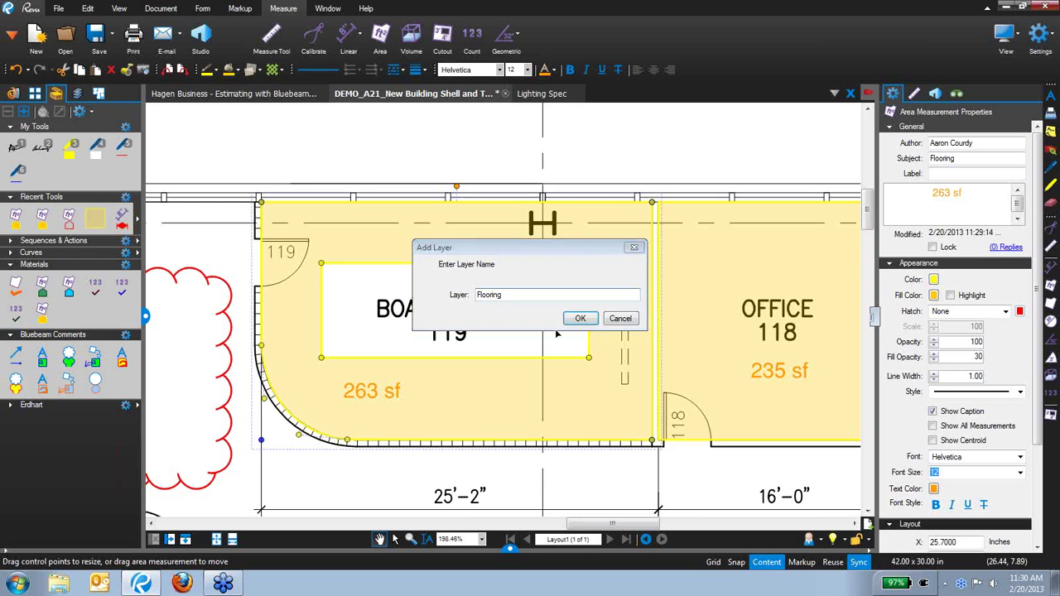
key(Return)
click(487, 162)
Step: Select the flooring areas of Board Room 119 and Offices 118, 116 and 115 together and assign them to the Flooring layer
scroll(487, 161, down, 5)
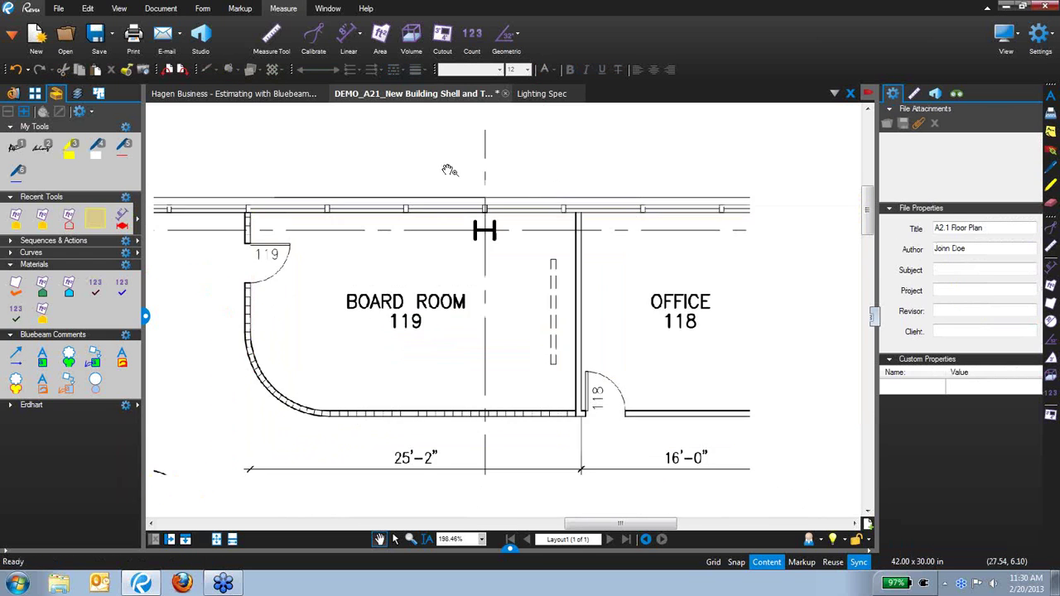
key(v)
drag(781, 491, 482, 207)
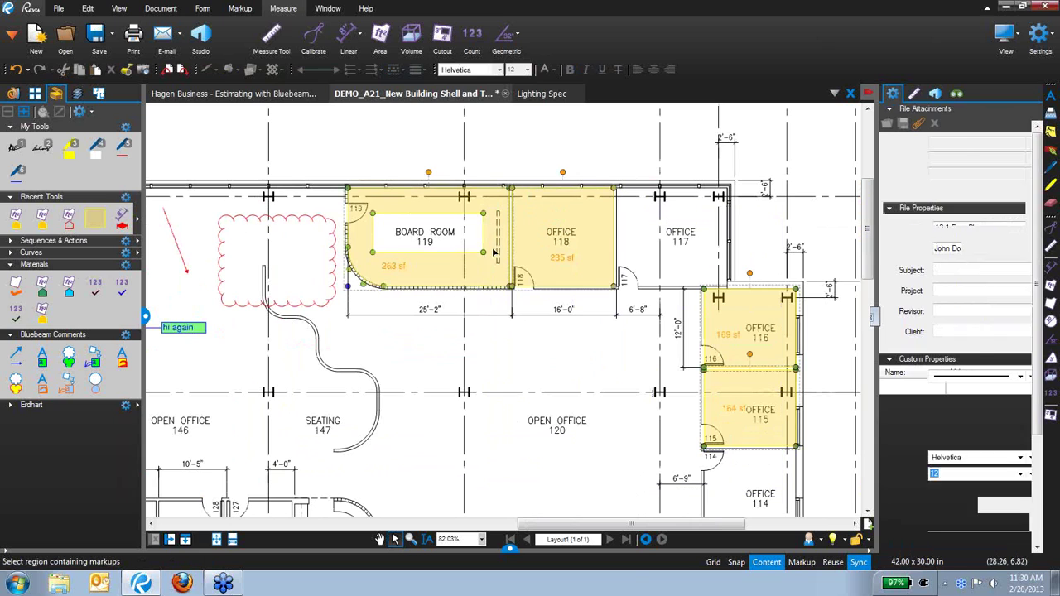
right_click(494, 251)
mouse_move(544, 356)
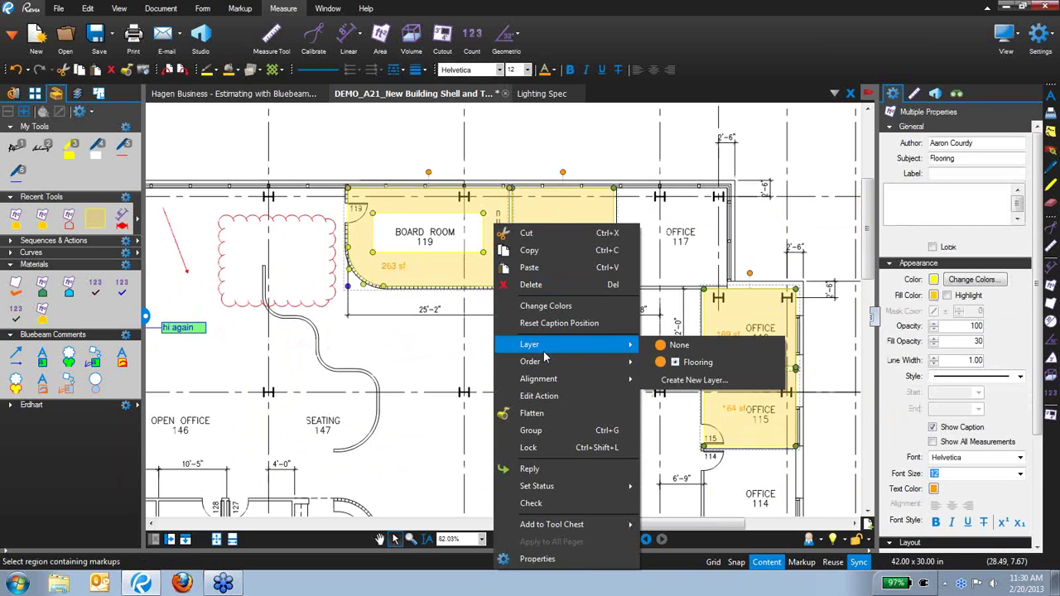
click(692, 362)
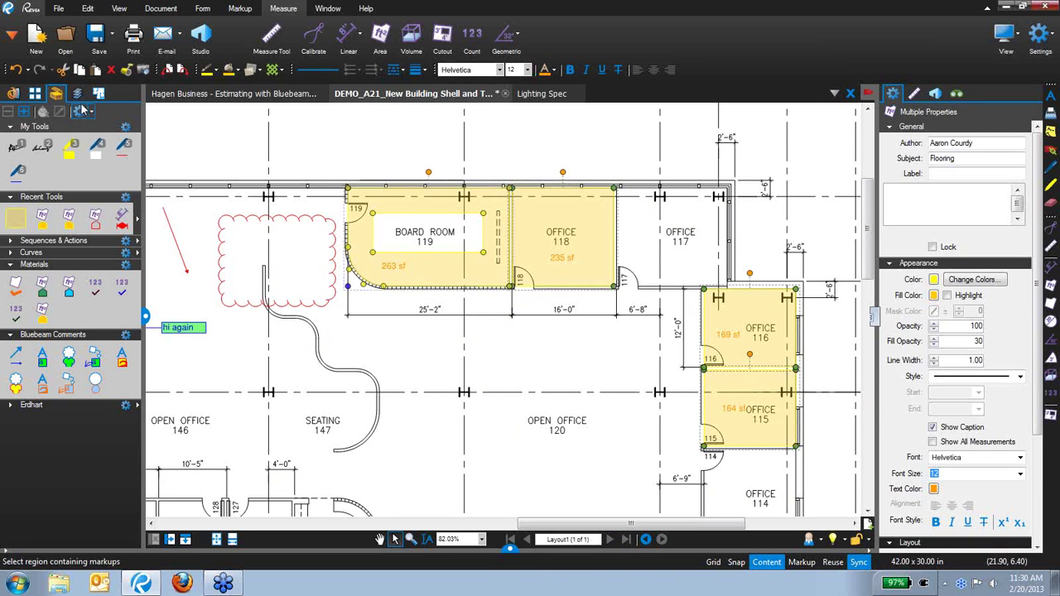
Step: Open the document's layer list and toggle the Flooring layer's visibility off and back on
click(14, 37)
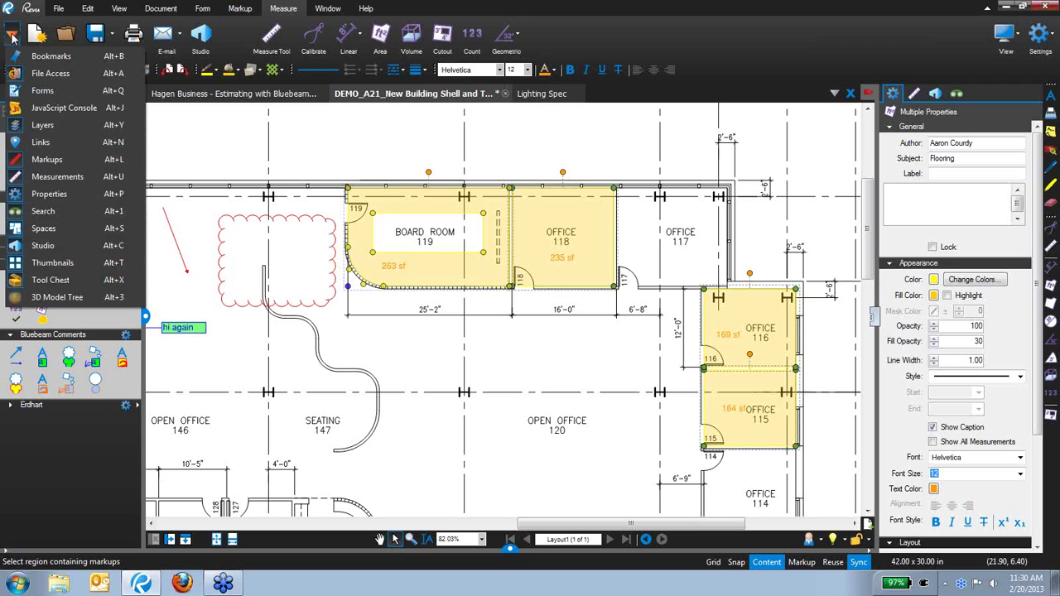
click(43, 126)
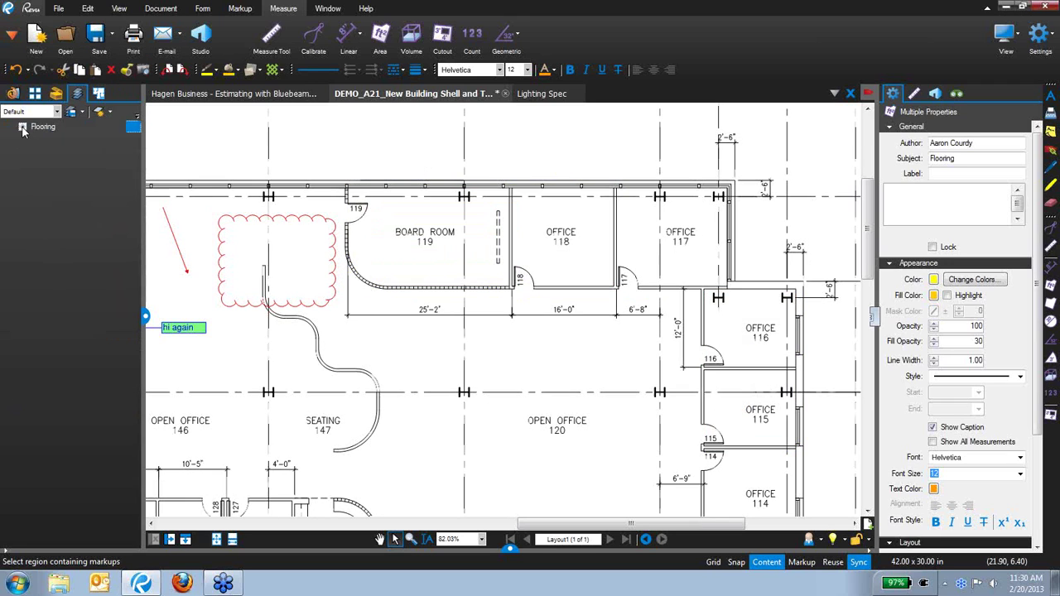
click(23, 130)
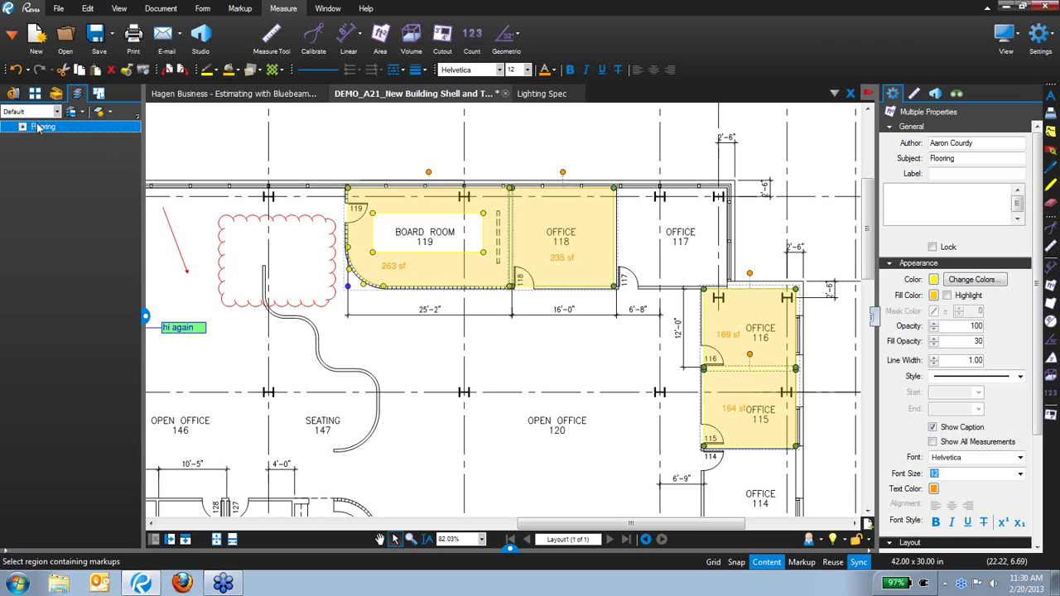
Step: Deselect the flooring areas and expand the Markups list to review the takeoff measurements
click(502, 406)
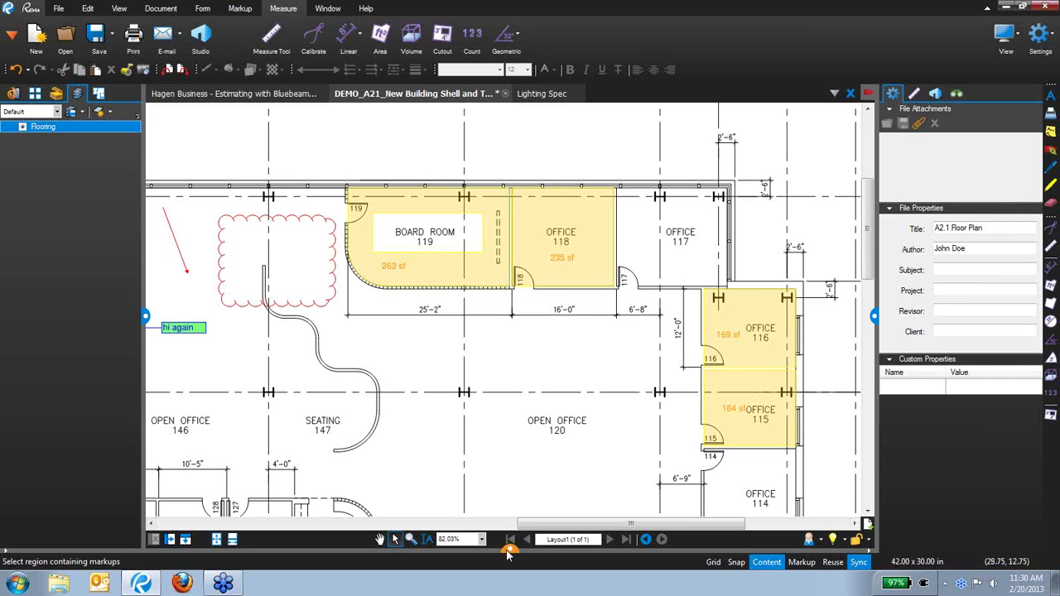
drag(508, 553, 516, 398)
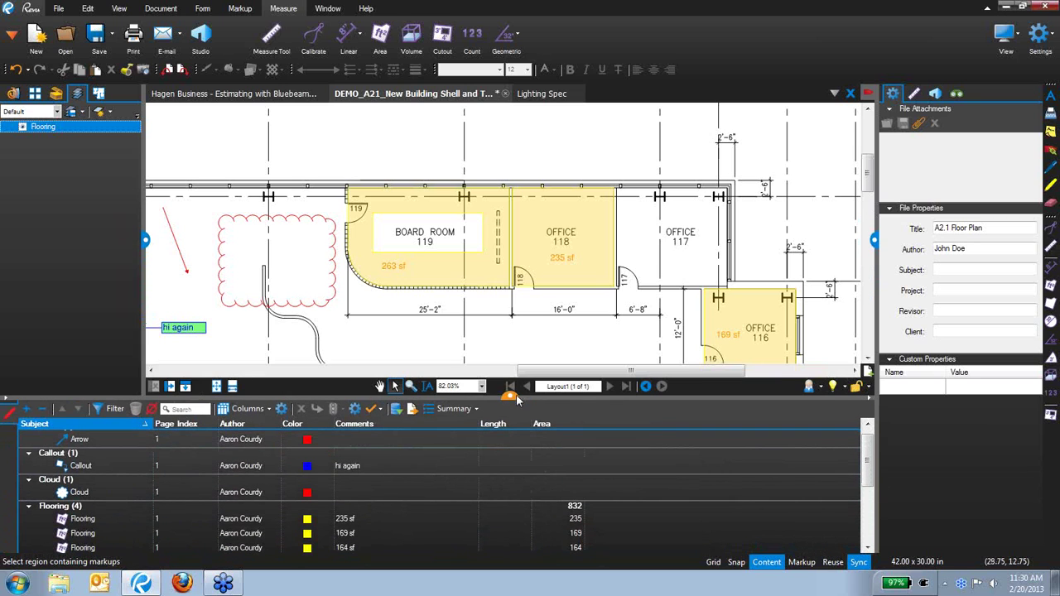
Step: Hide the file properties pane to widen the drawing and reverse the Markups list's sort order by Subject
click(875, 239)
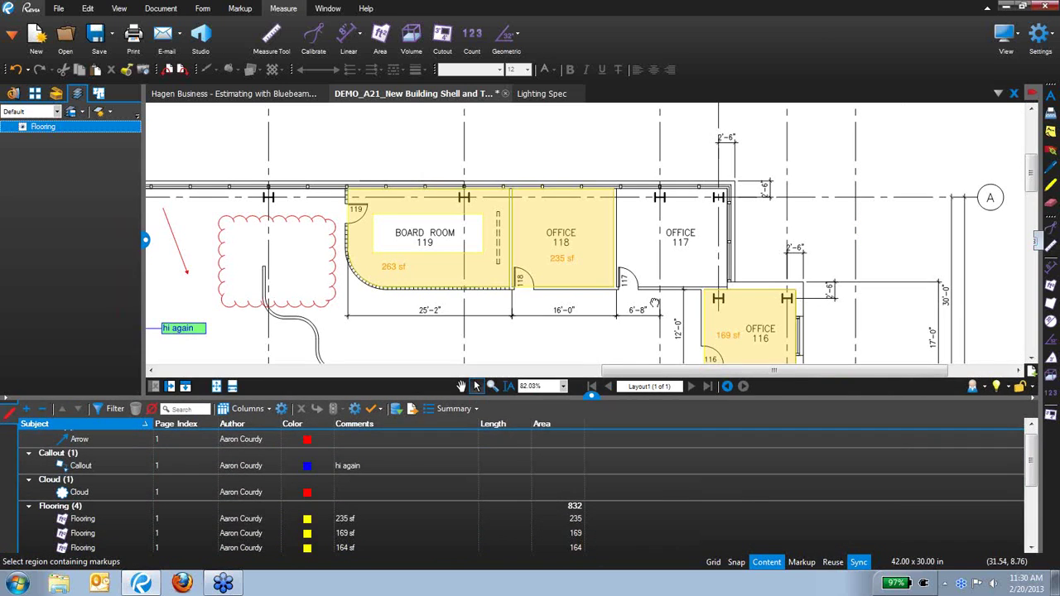
scroll(654, 269, down, 5)
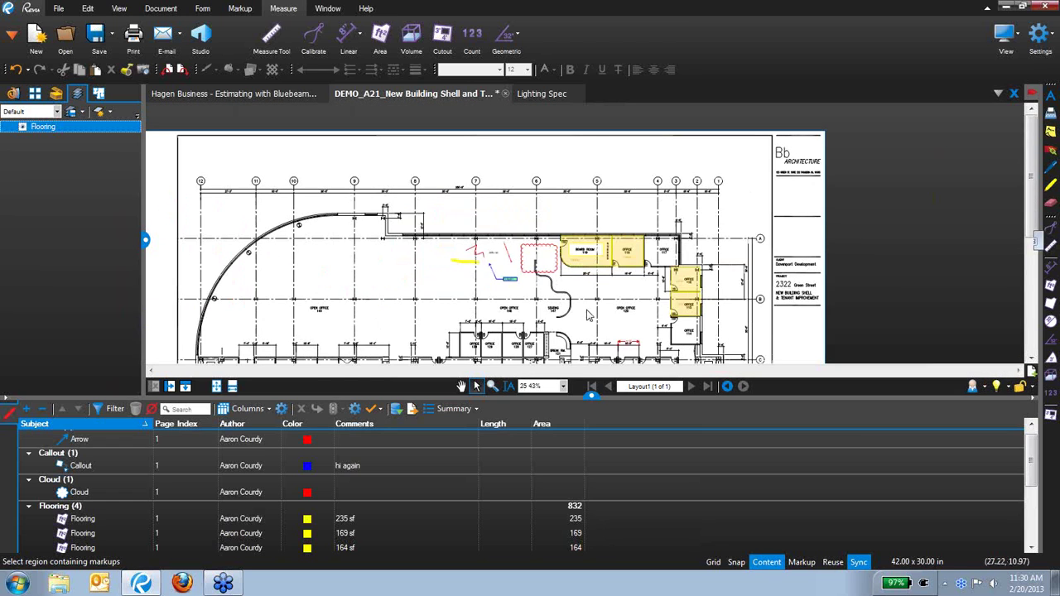
scroll(595, 303, up, 1)
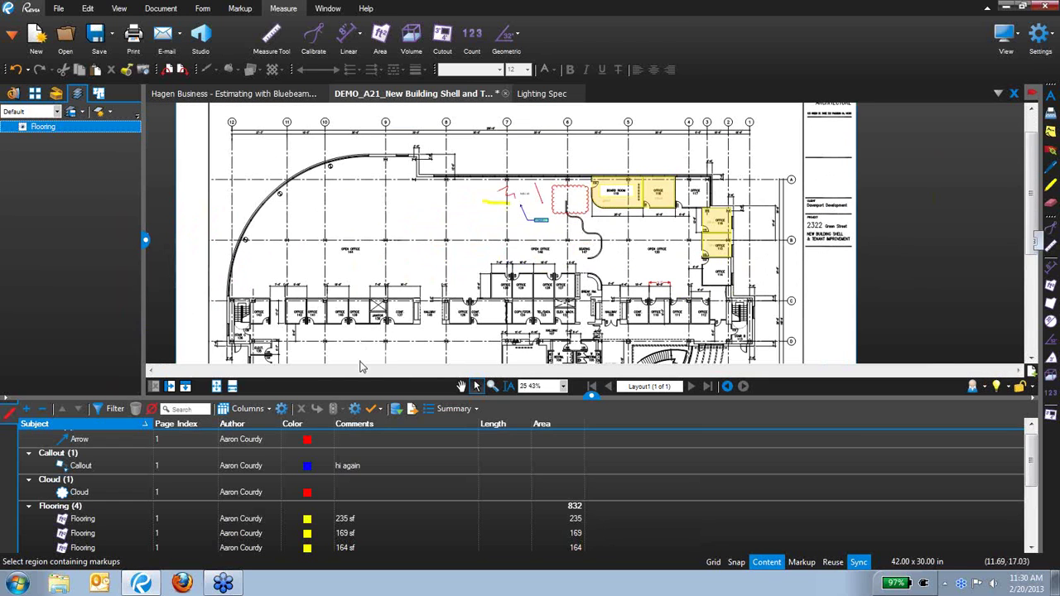
scroll(643, 254, up, 4)
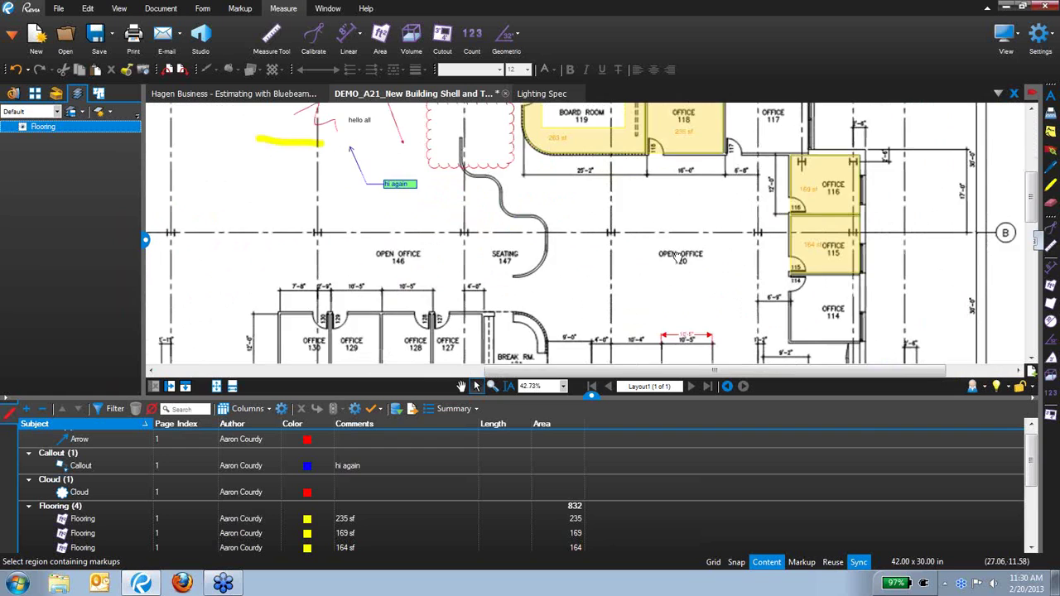
click(83, 426)
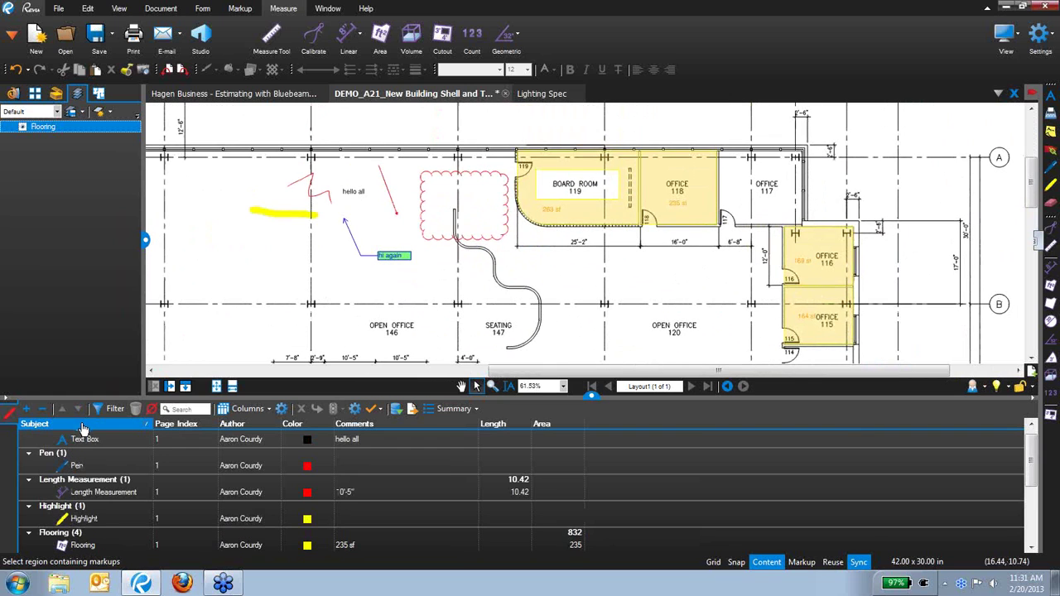
Step: Select the individual Flooring entries in the Markups list in turn to locate their areas on the plan
click(82, 545)
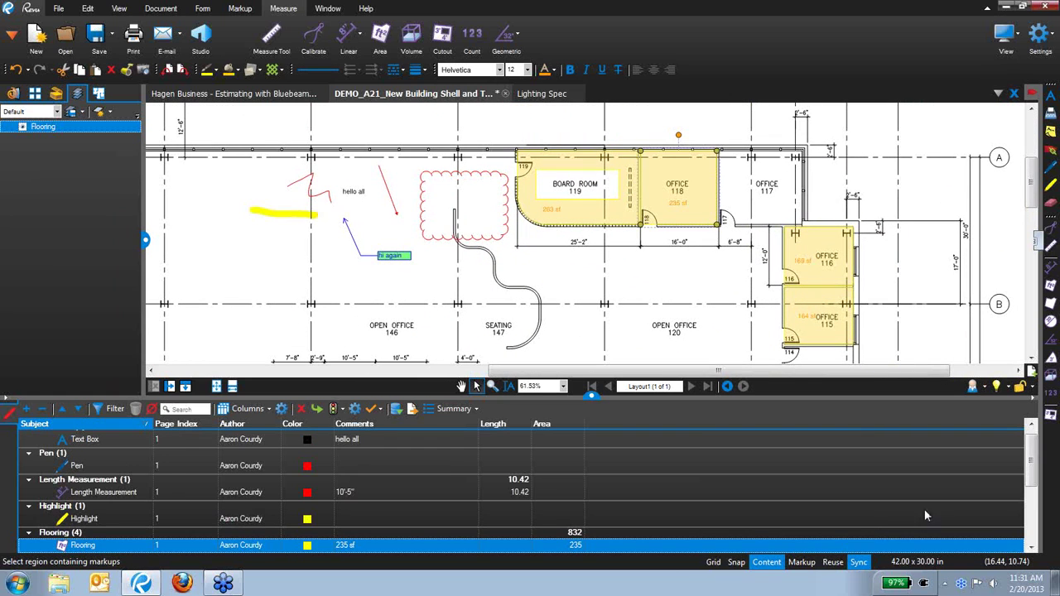
scroll(114, 542, down, 2)
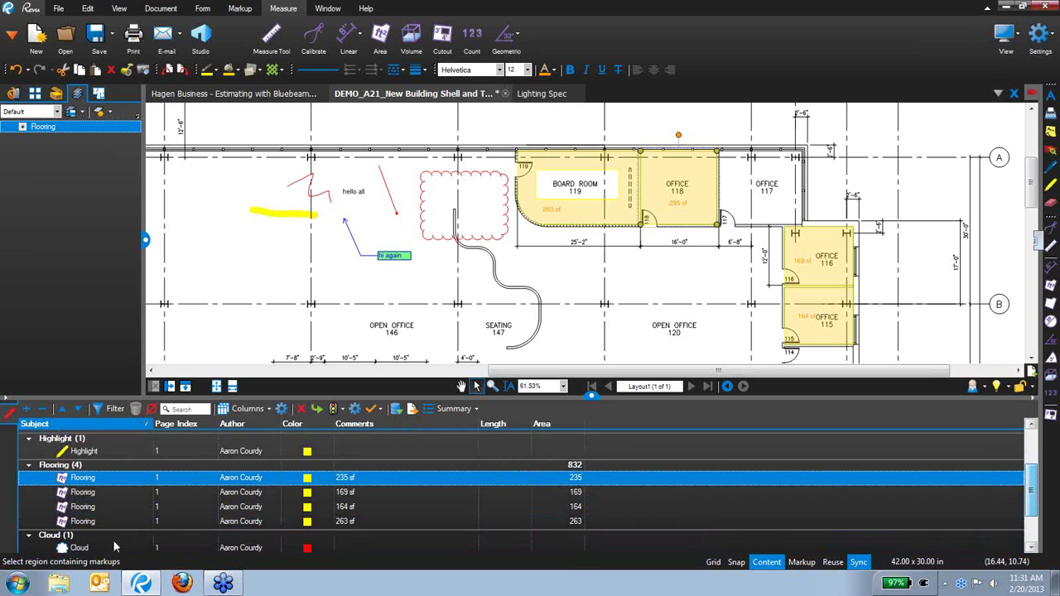
click(88, 494)
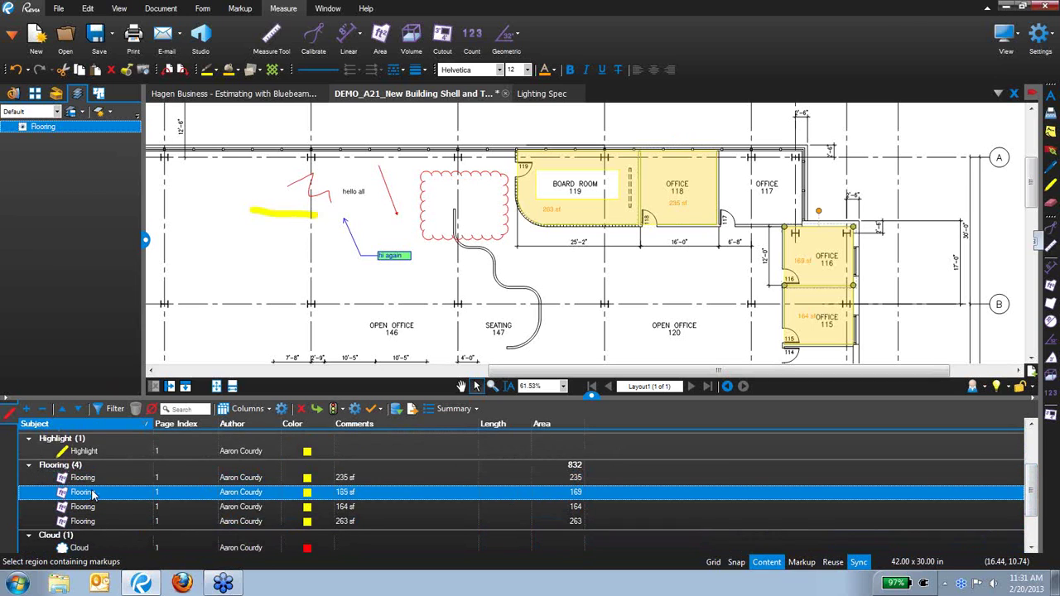
key(Down)
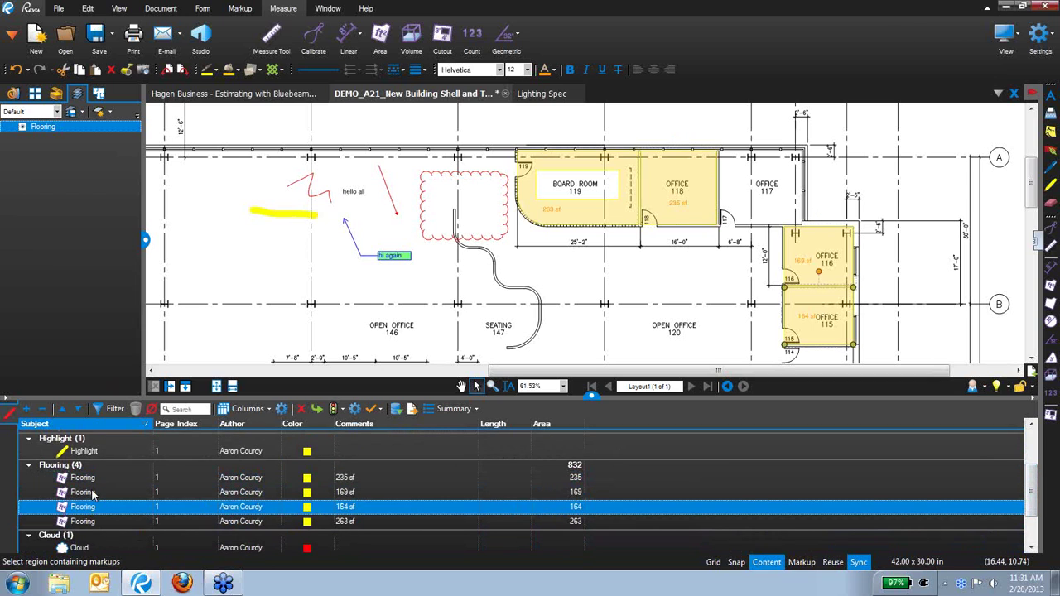
key(Down)
key(Up)
click(93, 493)
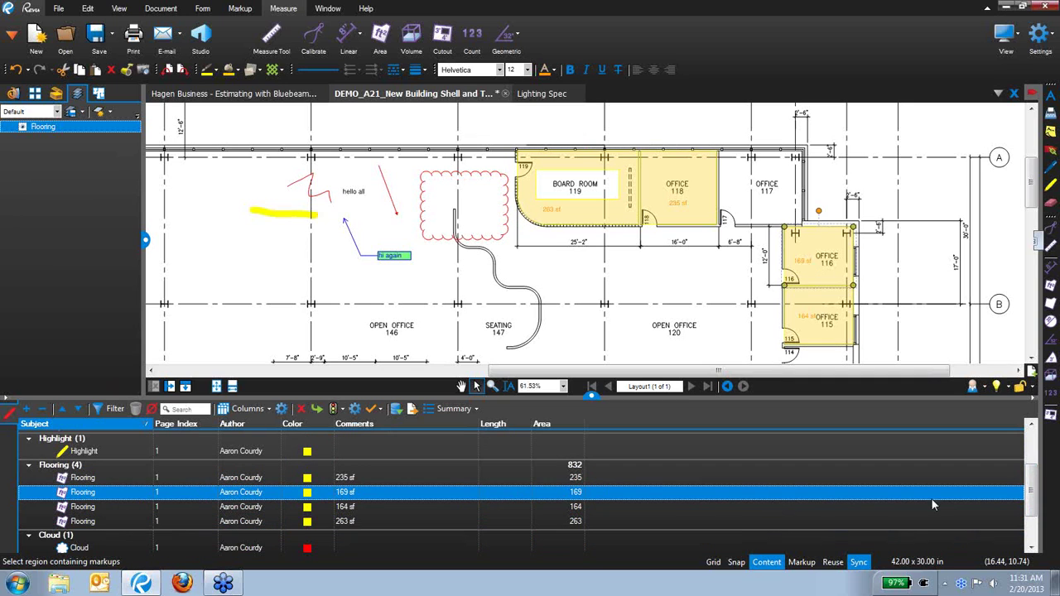
mouse_move(1031, 478)
mouse_down()
mouse_move(1031, 497)
mouse_move(1032, 477)
mouse_up()
Step: Measure a rectangular area of about 134 sf below the yellow highlight with the saved Flooring tool and select its list entry
click(56, 93)
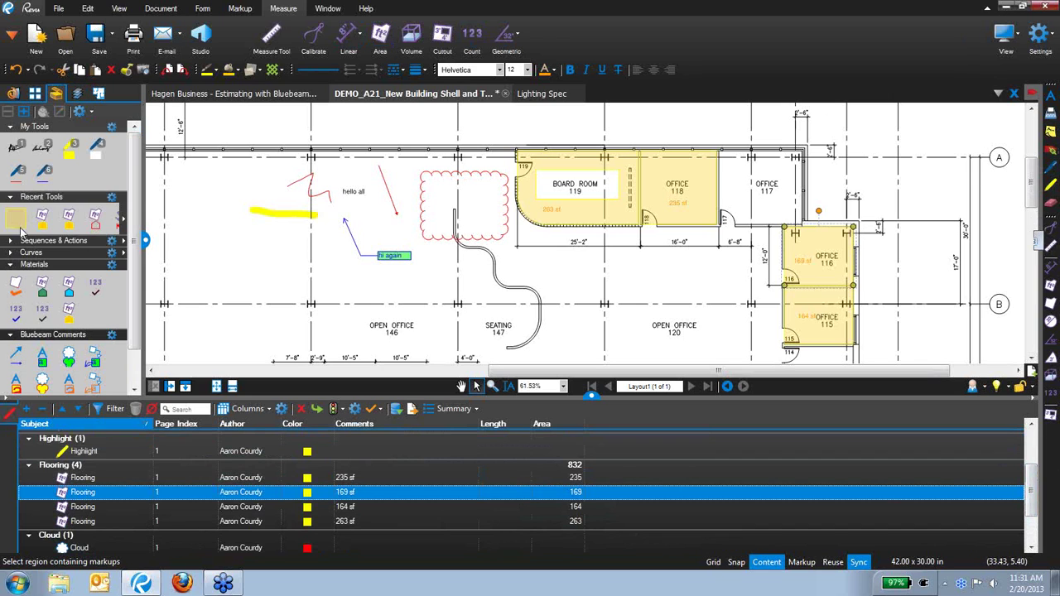
click(69, 312)
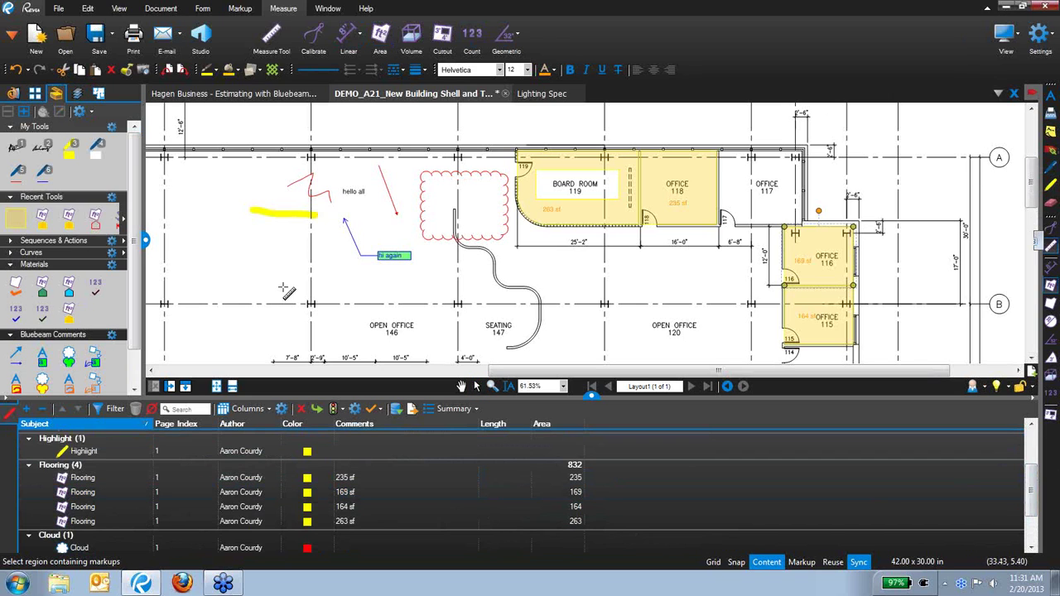
drag(231, 249, 291, 304)
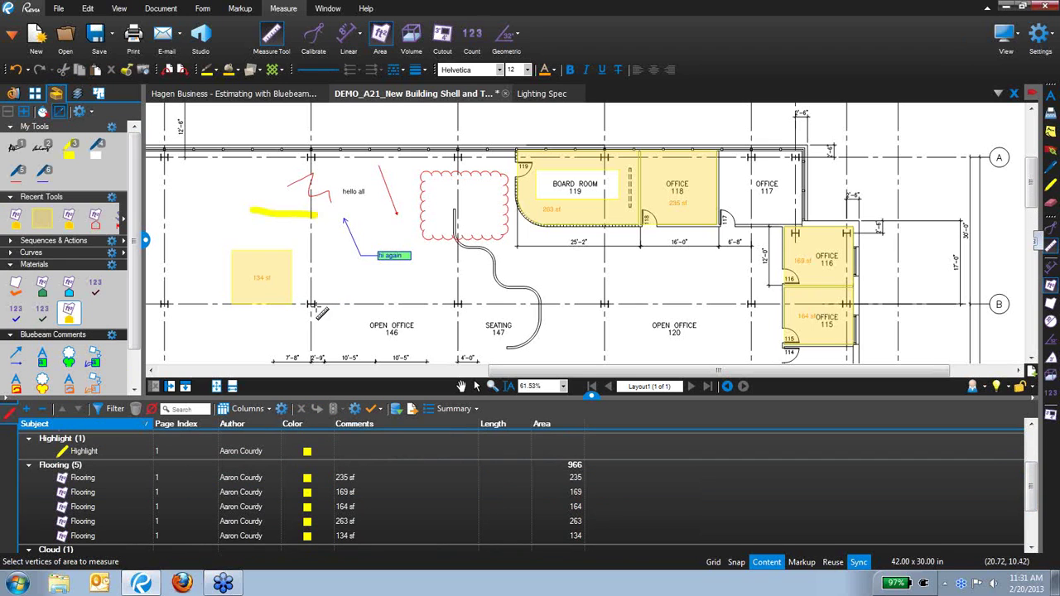
click(331, 535)
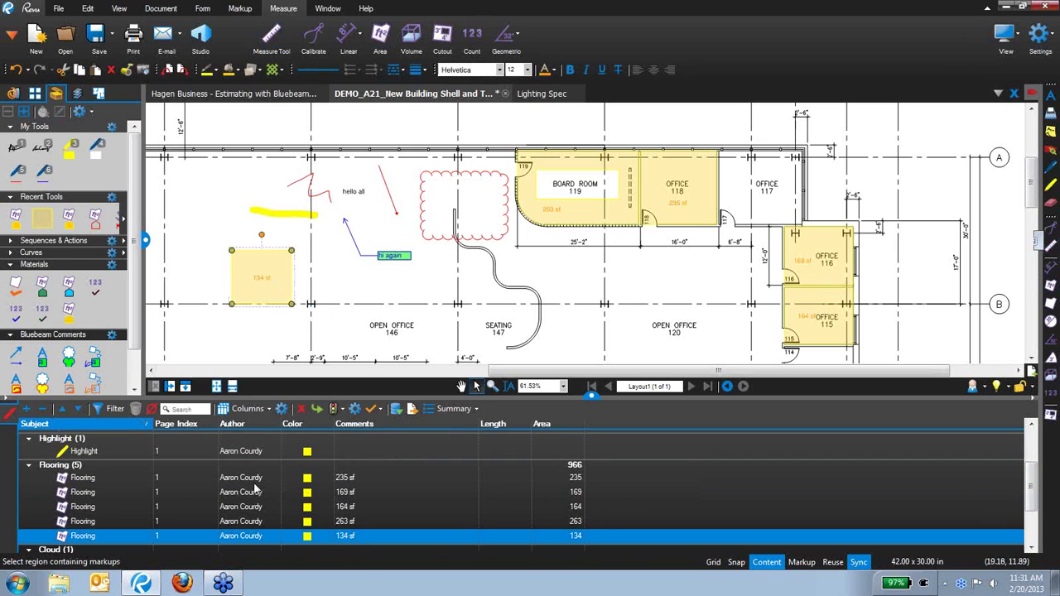
Step: Show the Measurement and Status columns in the Markups list
click(247, 409)
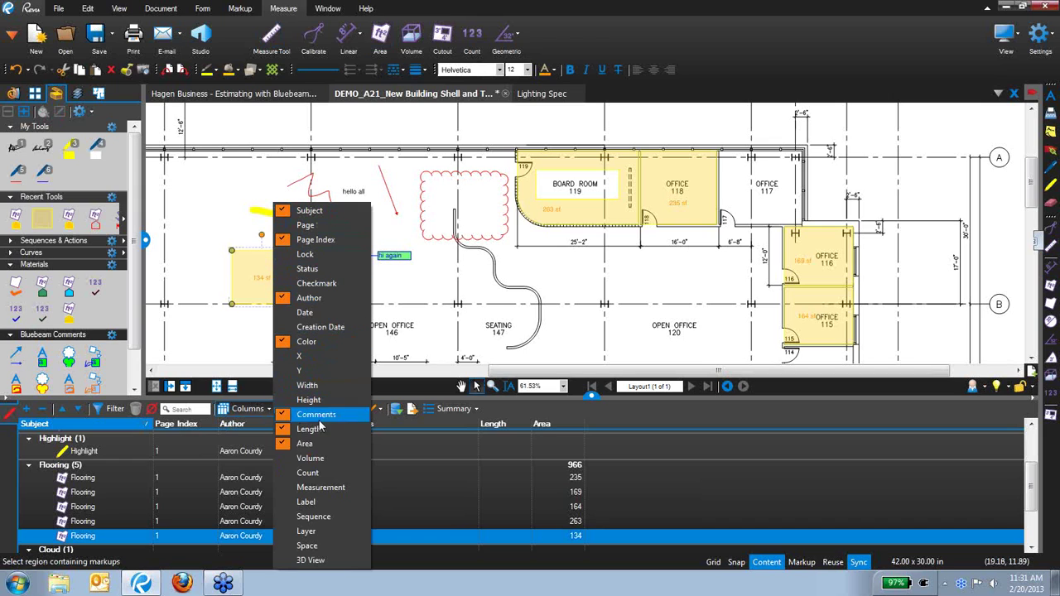
click(315, 488)
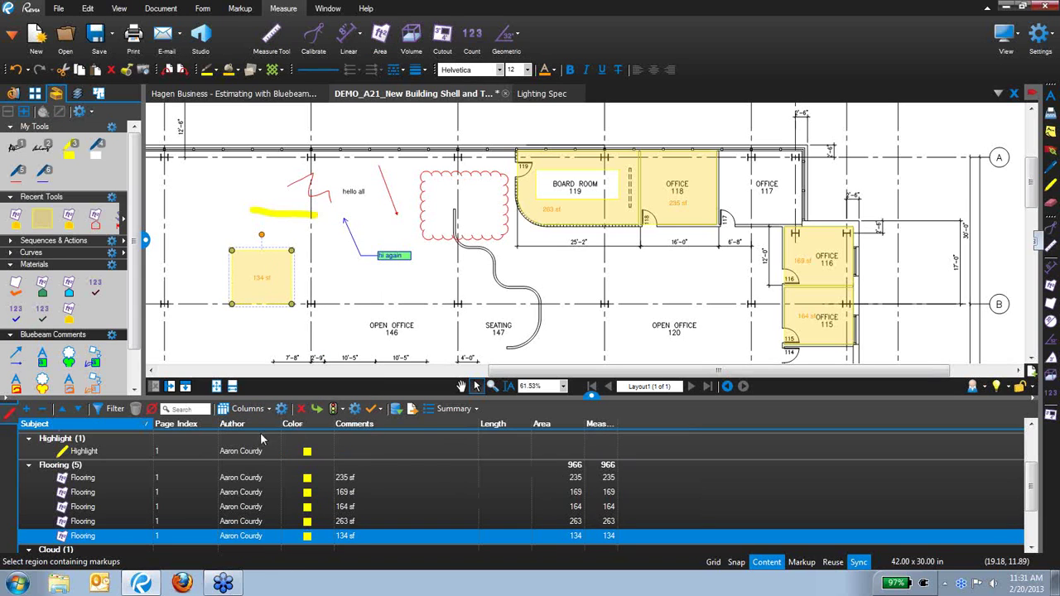
click(249, 409)
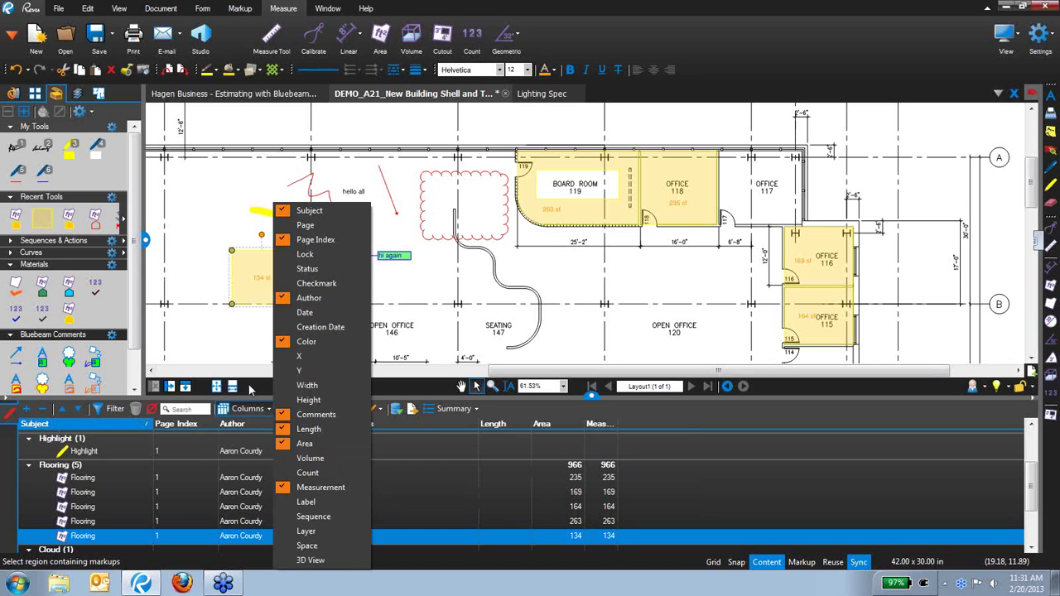
click(295, 274)
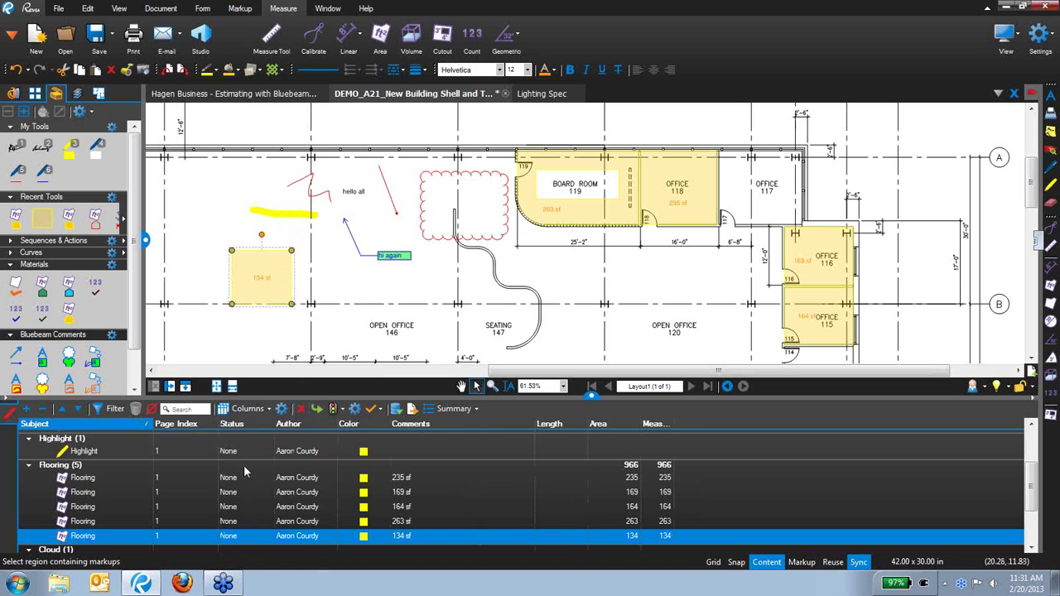
Step: Set the review status of the 134 sf Flooring entry to Completed
right_click(228, 537)
mouse_move(254, 546)
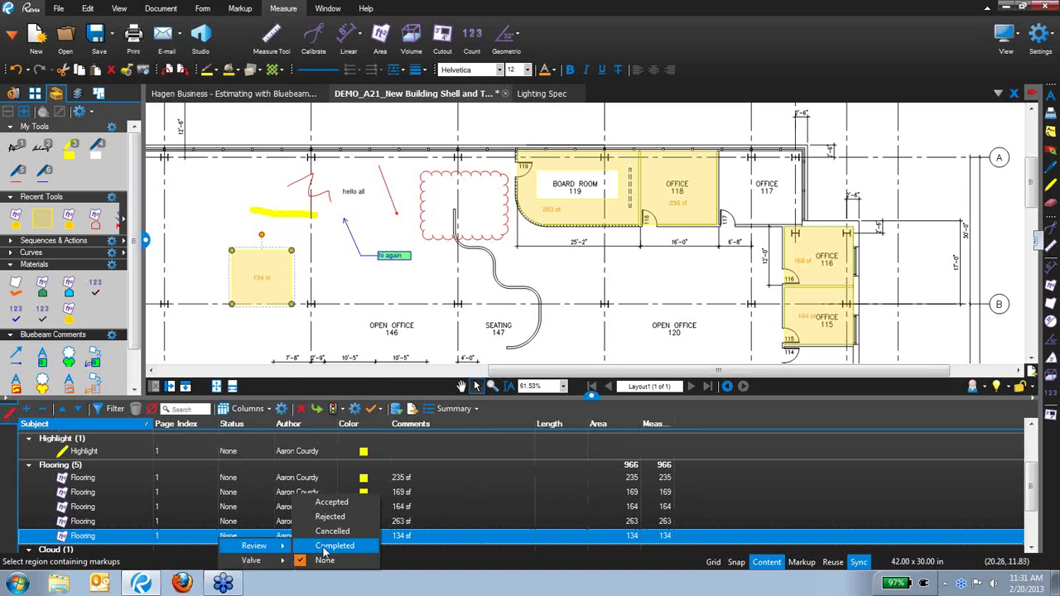
click(330, 547)
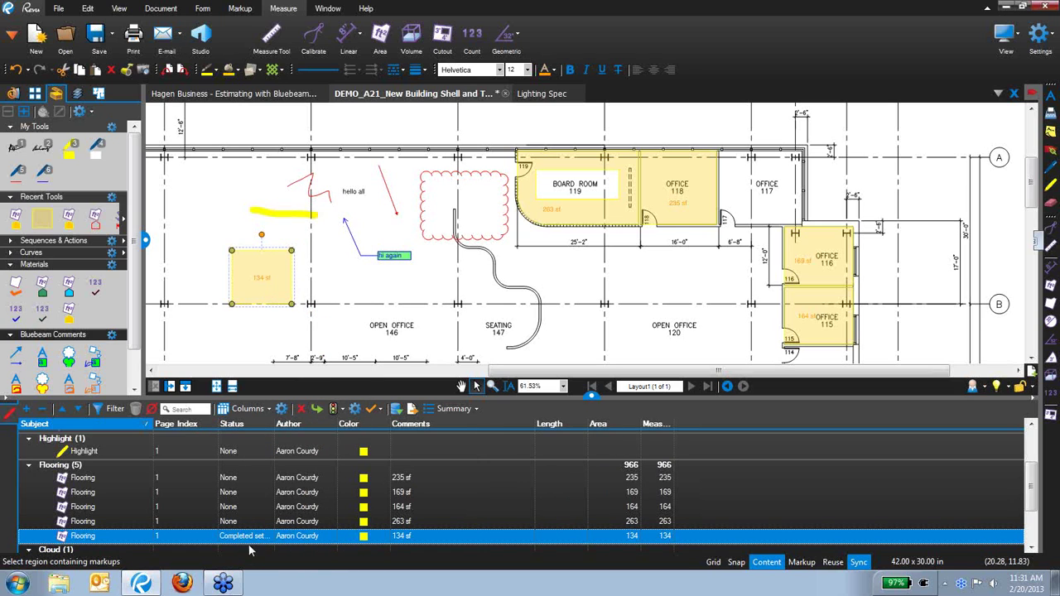
Step: Show the Layer column in the Markups list
click(251, 410)
click(255, 411)
click(266, 414)
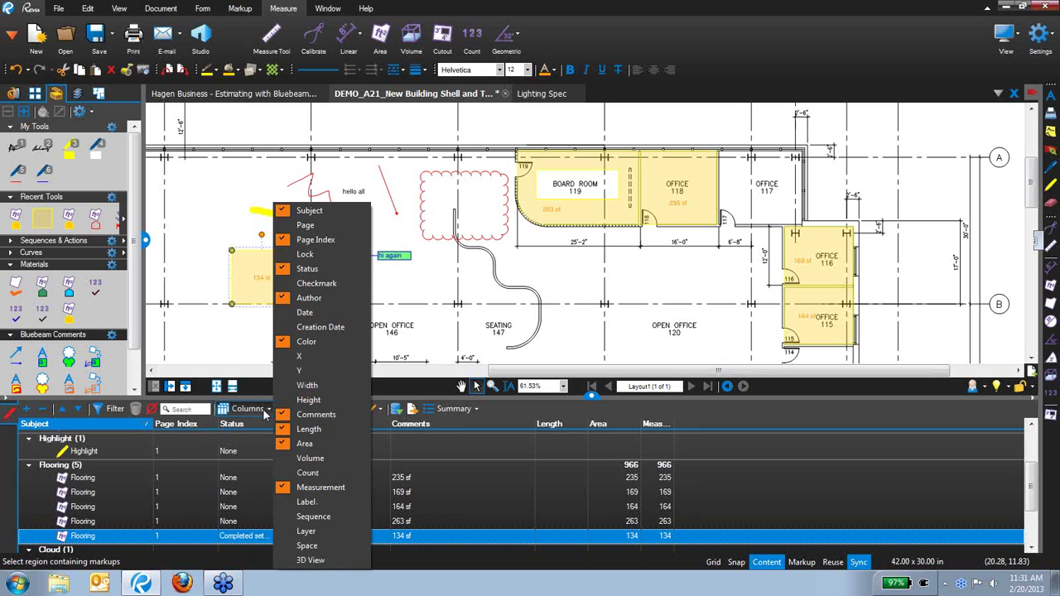
click(305, 531)
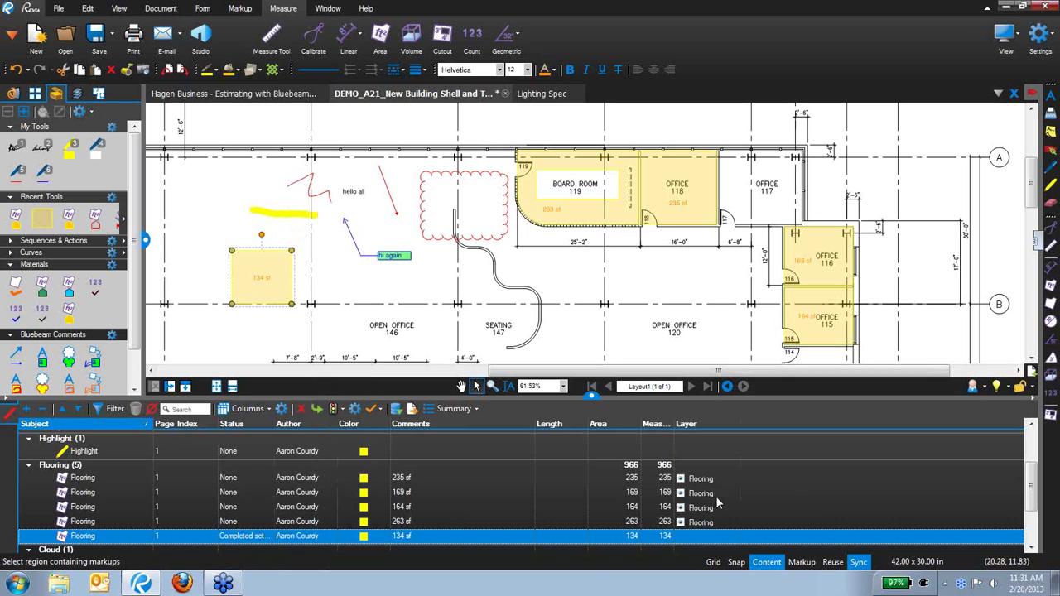
Step: Start a new custom column for the Markups list named Material with the type Choice
click(301, 421)
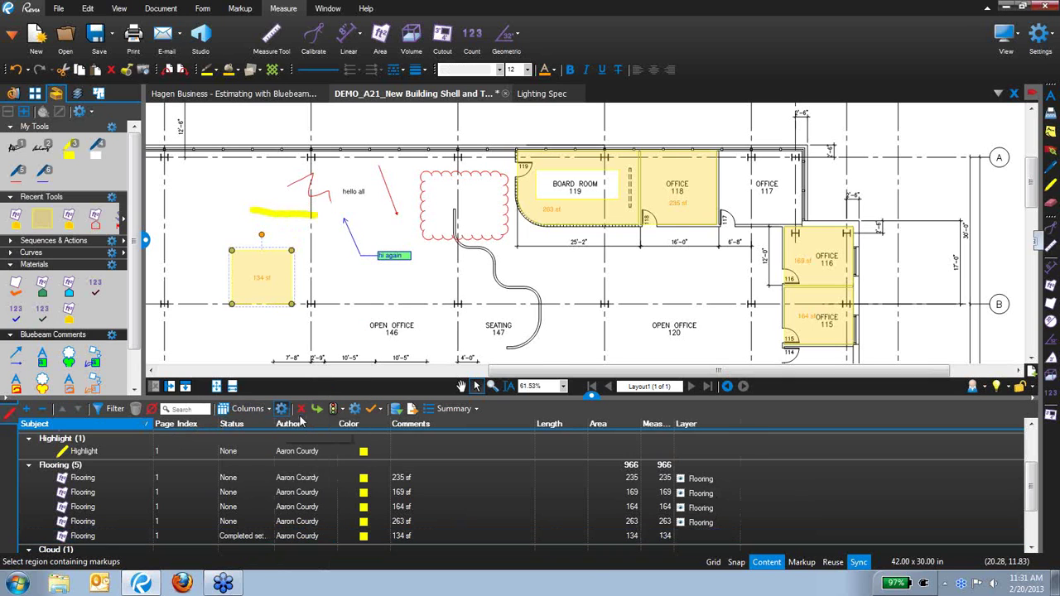
click(464, 173)
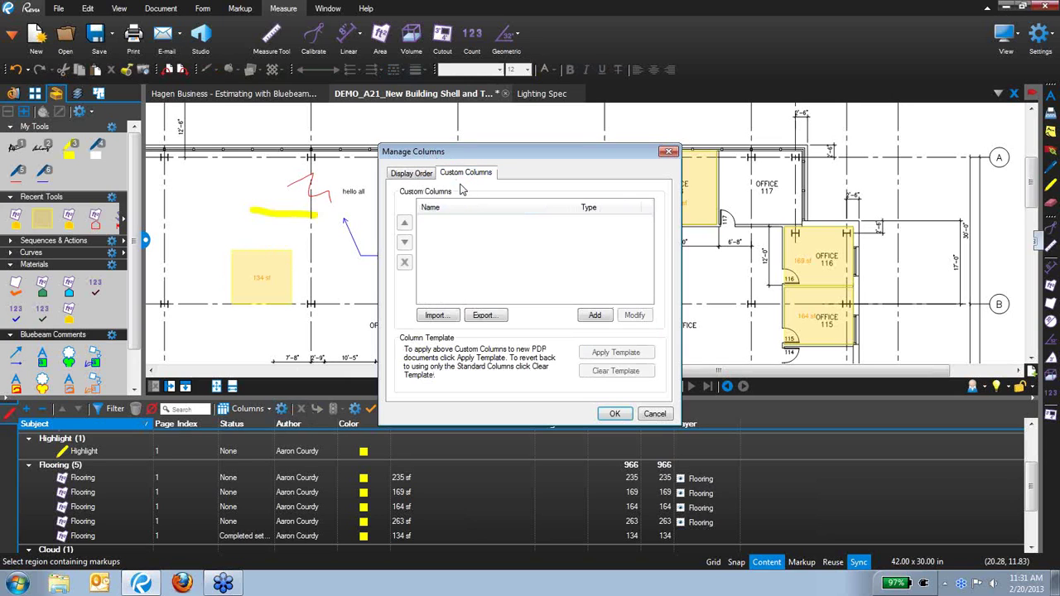
click(588, 315)
text(Maj)
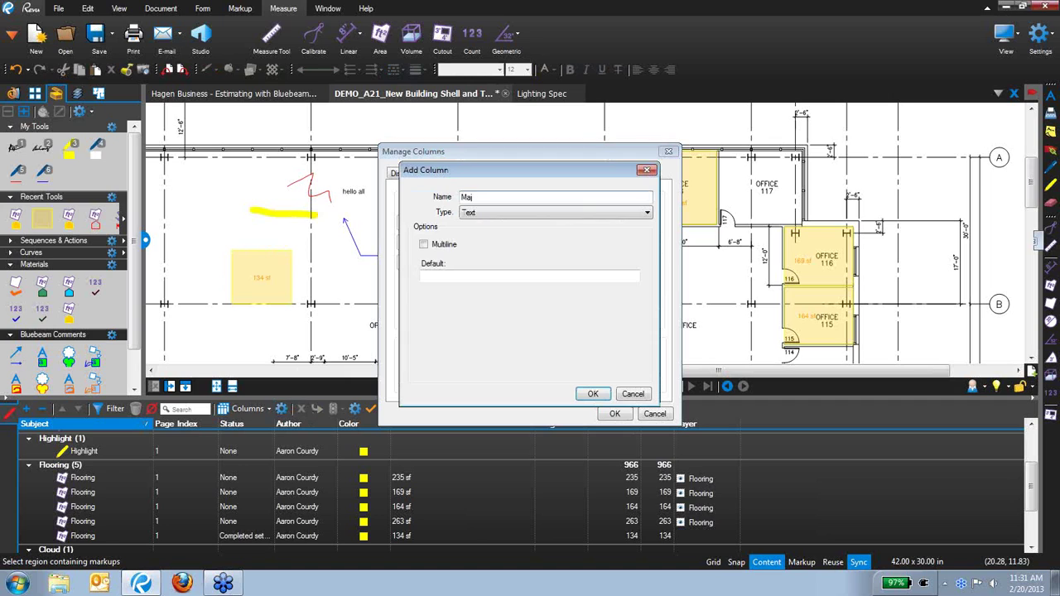
click(578, 214)
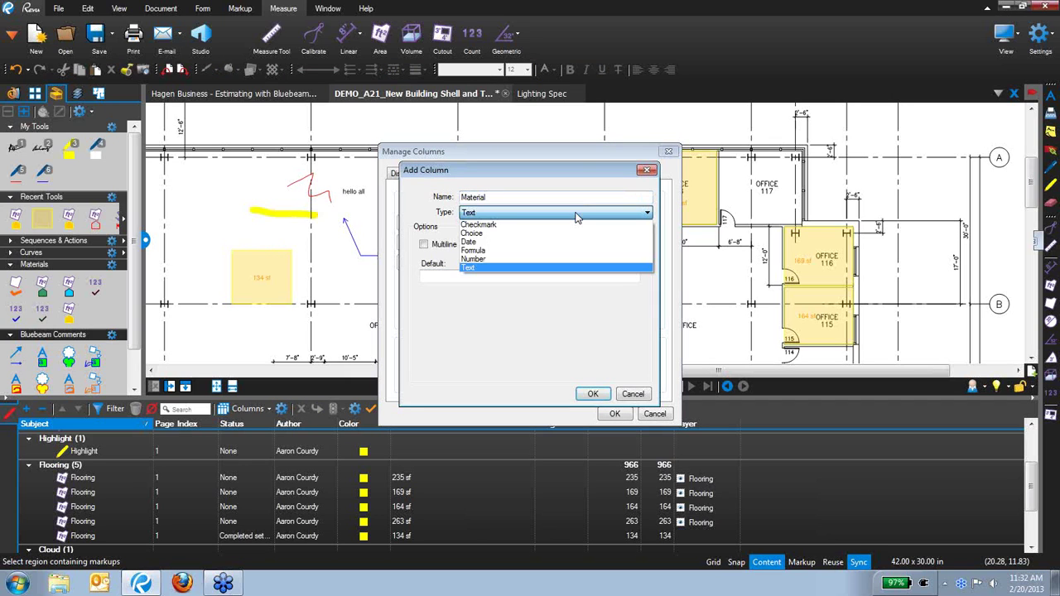
click(478, 233)
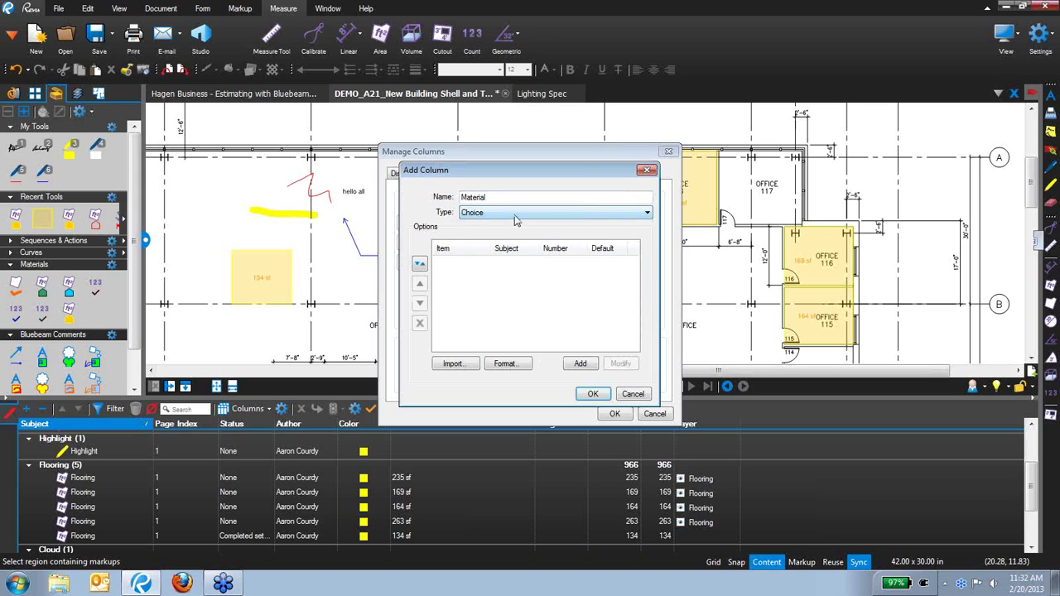
Step: Add the choice item Wood - Bamboo to the Material column with subject Flooring and a numeric value of 19.79
click(578, 364)
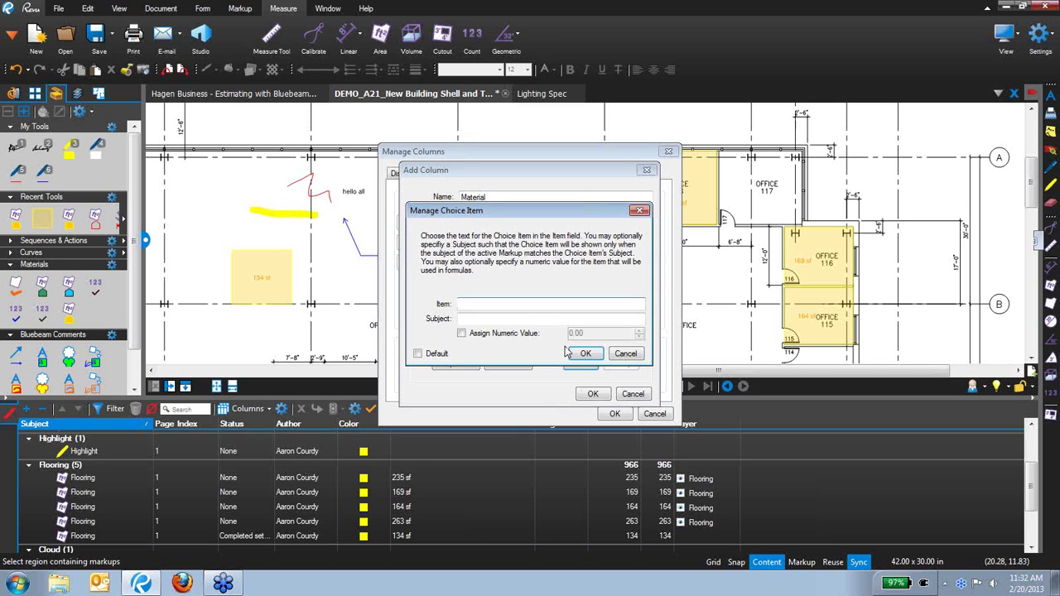
text(Bamboo)
key(Tab)
text(Flooring)
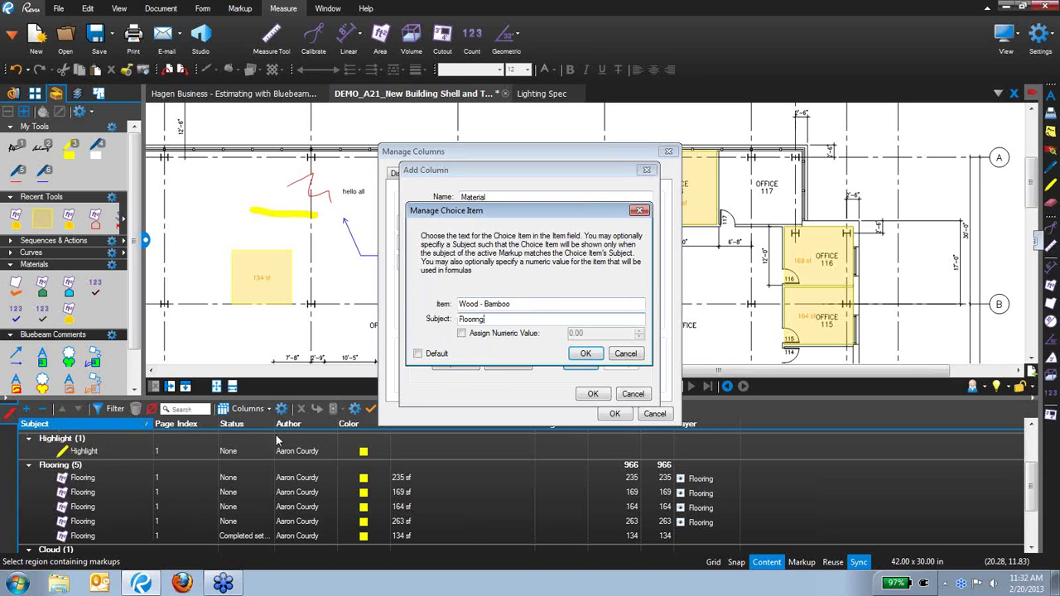
click(462, 333)
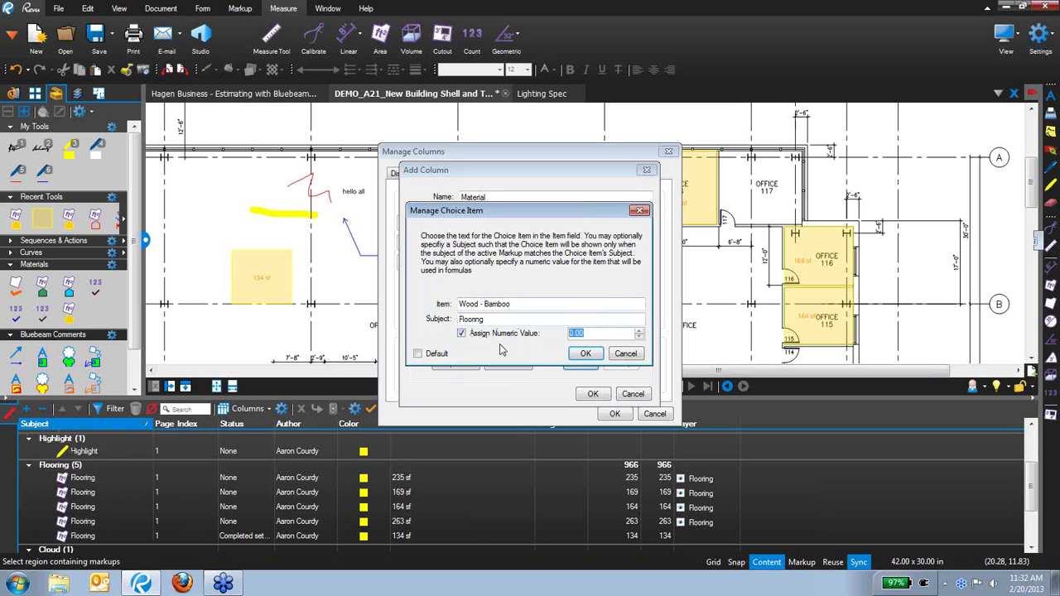
text(1)
click(586, 353)
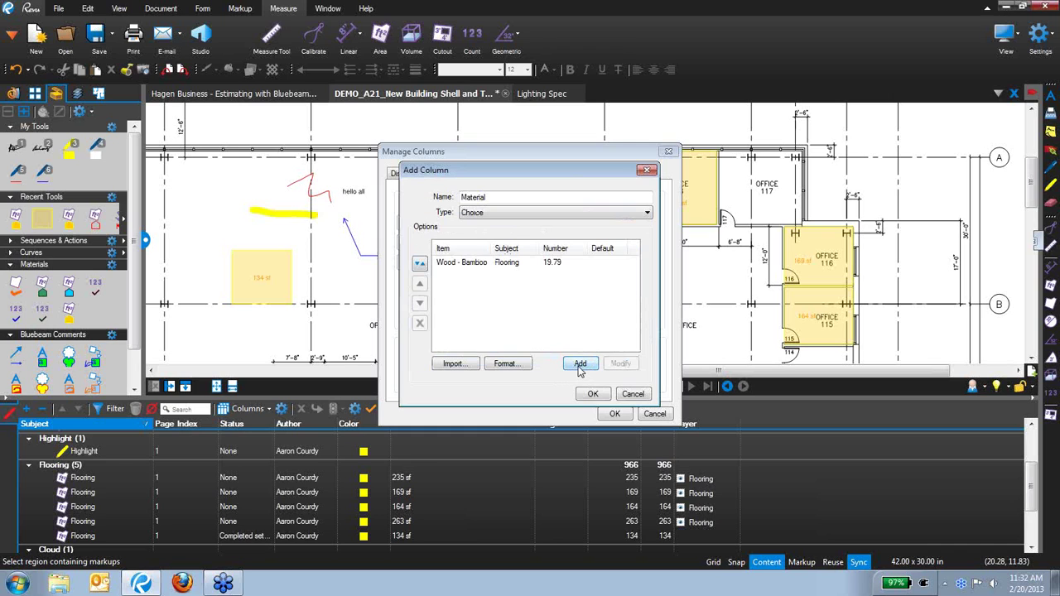
Step: Add the choice item Wood - Oak to the Material column with subject Flooring and a numeric value of 14.75
click(581, 364)
text(Wood - Oak)
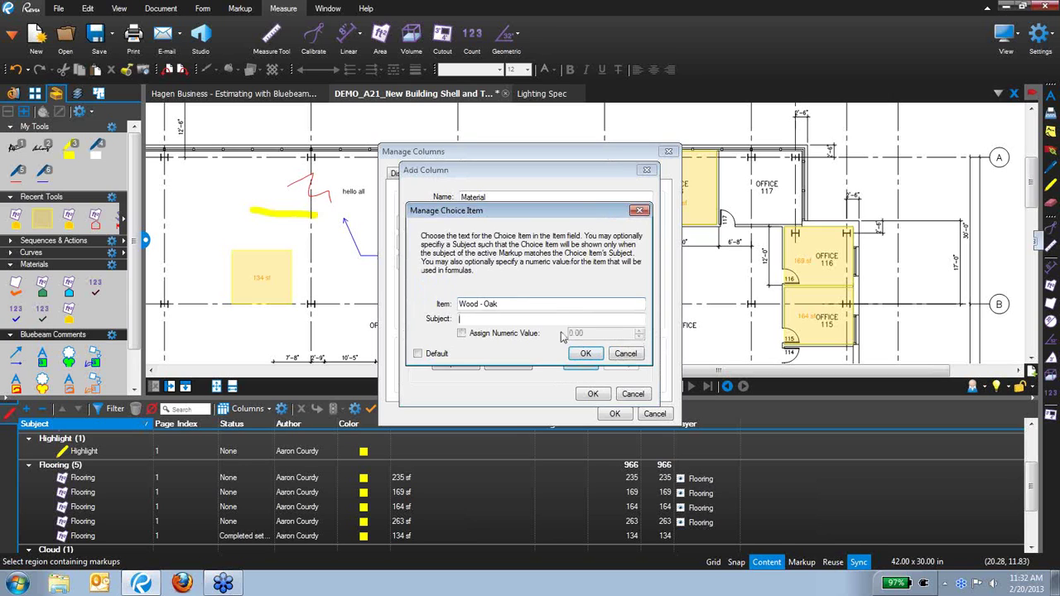
text(Flooring)
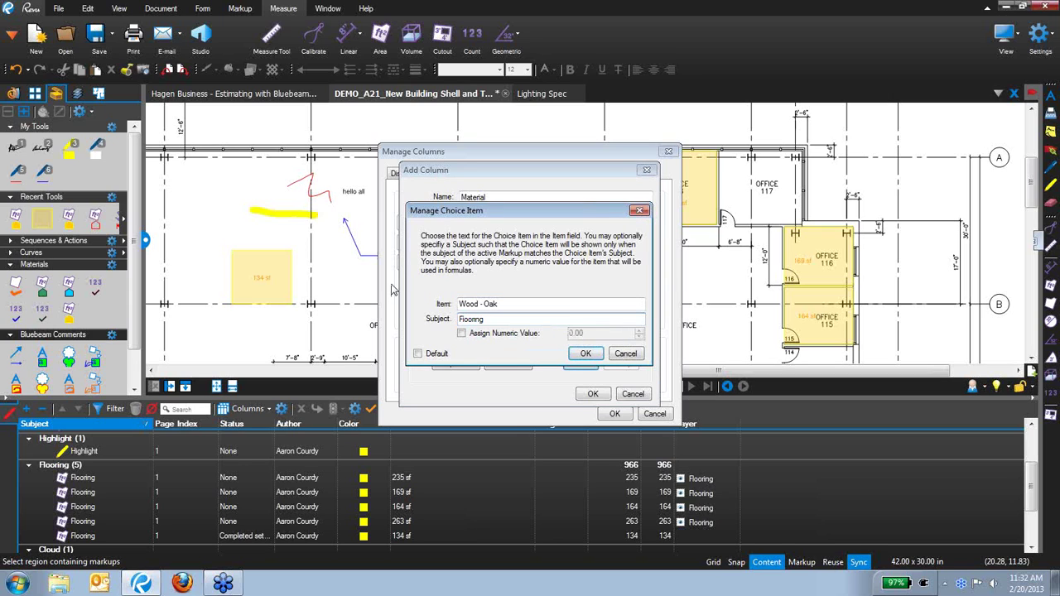
click(462, 333)
key(Tab)
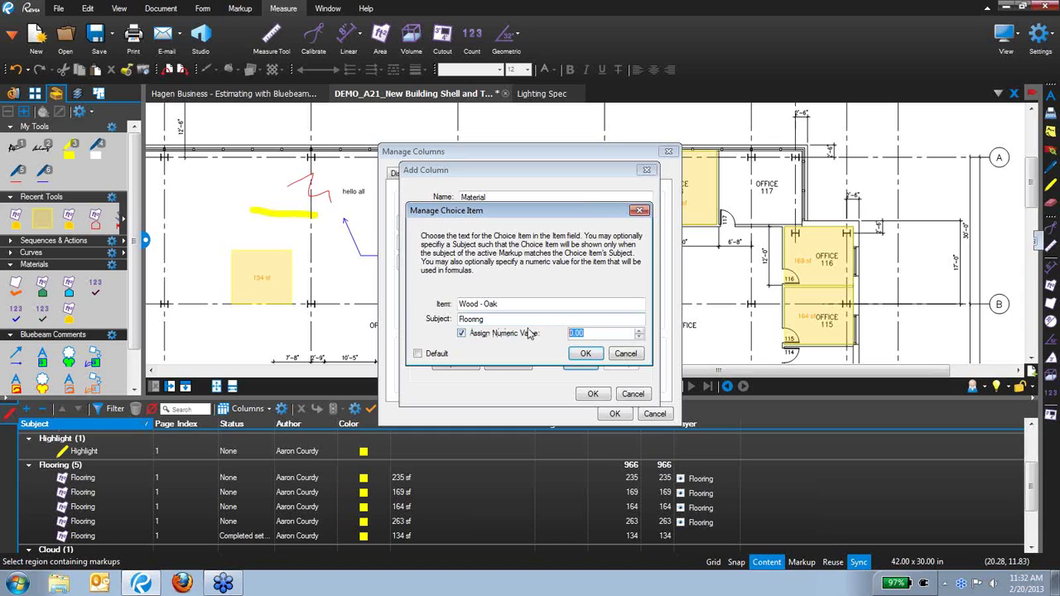
text(14.75)
click(585, 353)
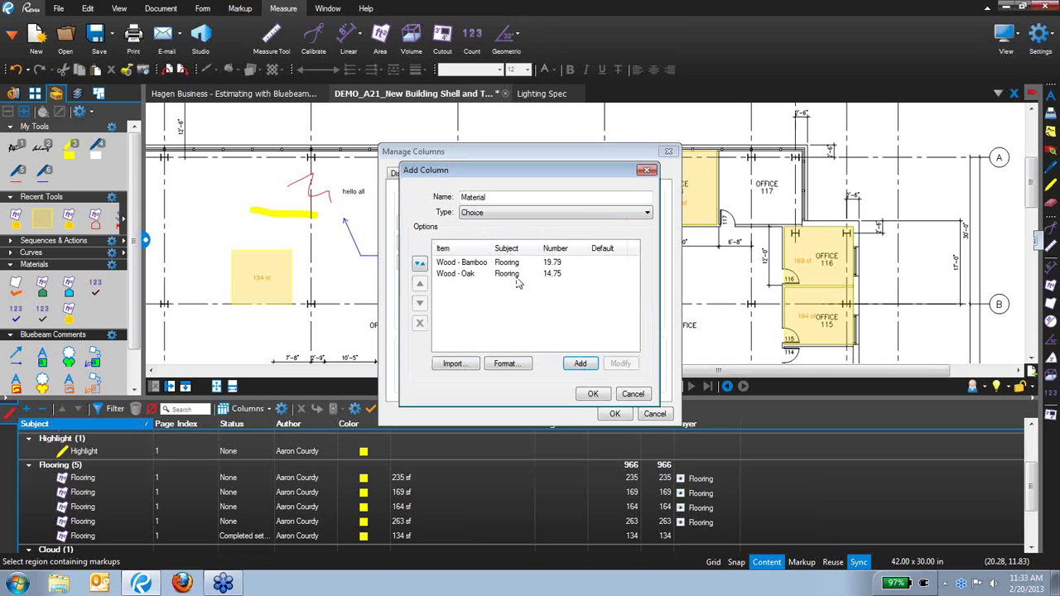
Step: Add the choice item Carpet - Plush with subject Flooring and a numeric value of 4.44, and save the Material column
click(579, 369)
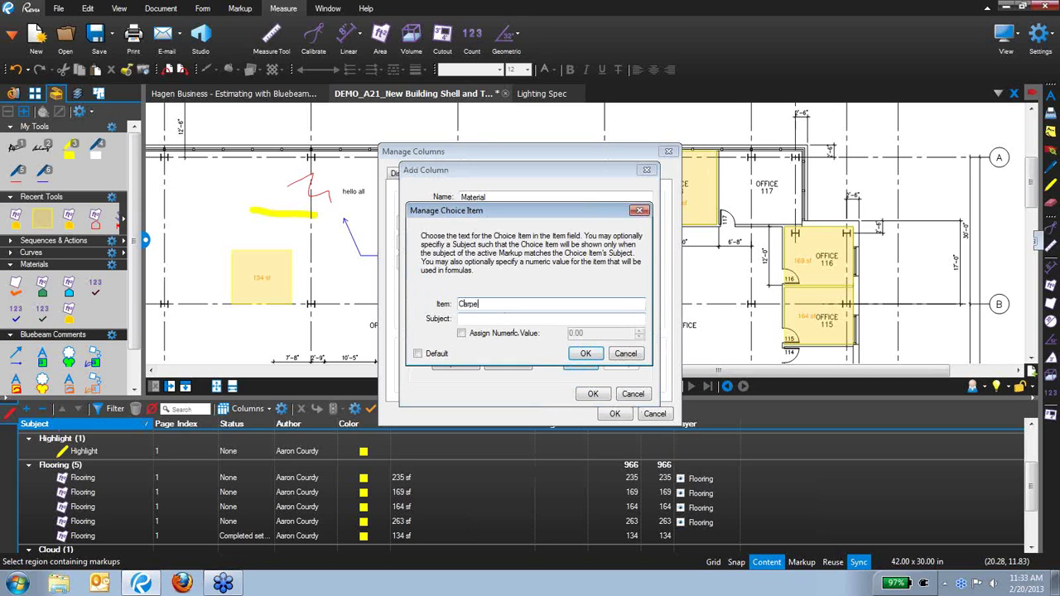
text(h)
key(Tab)
text(Flor)
text(ring)
key(Tab)
key(space)
key(Tab)
text(4.44)
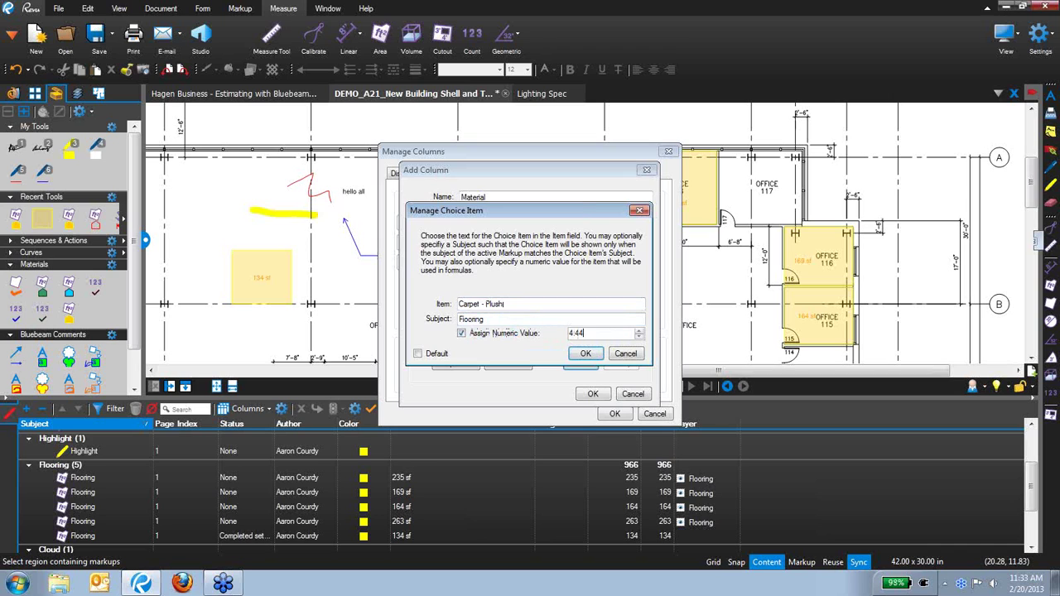
click(584, 353)
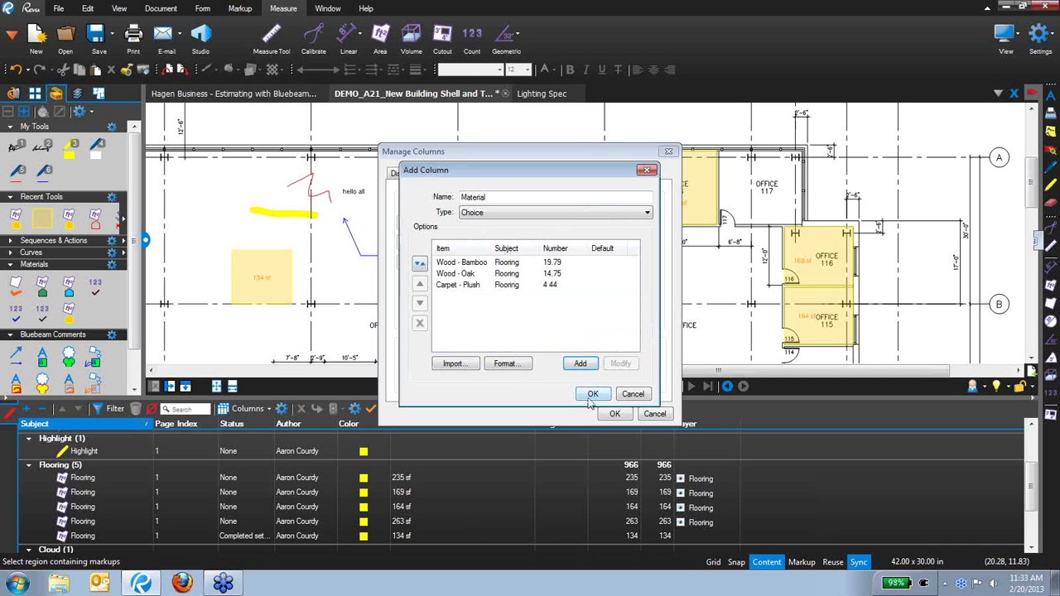
click(587, 395)
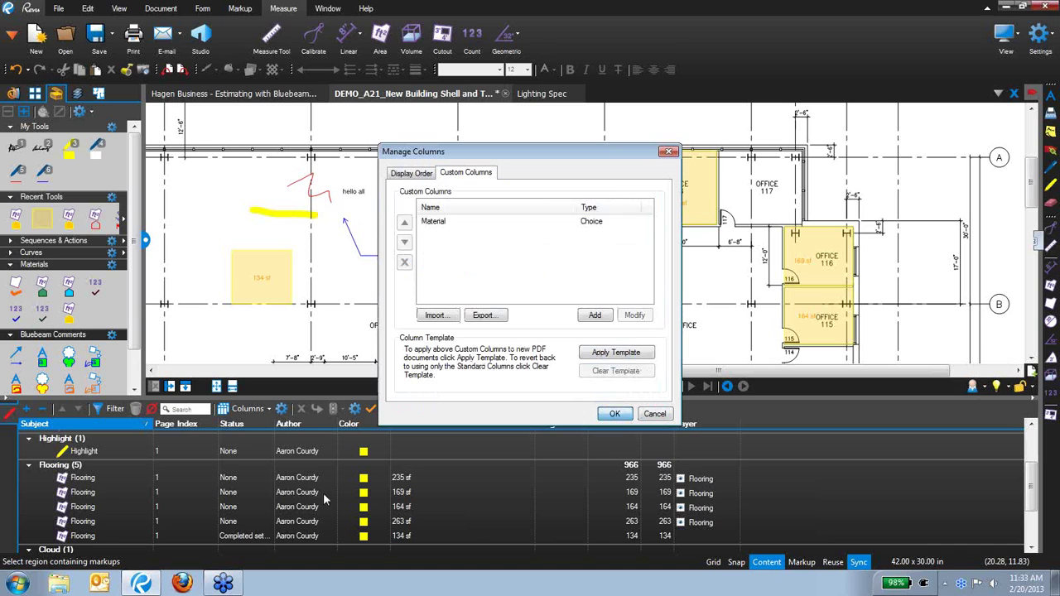
click(615, 413)
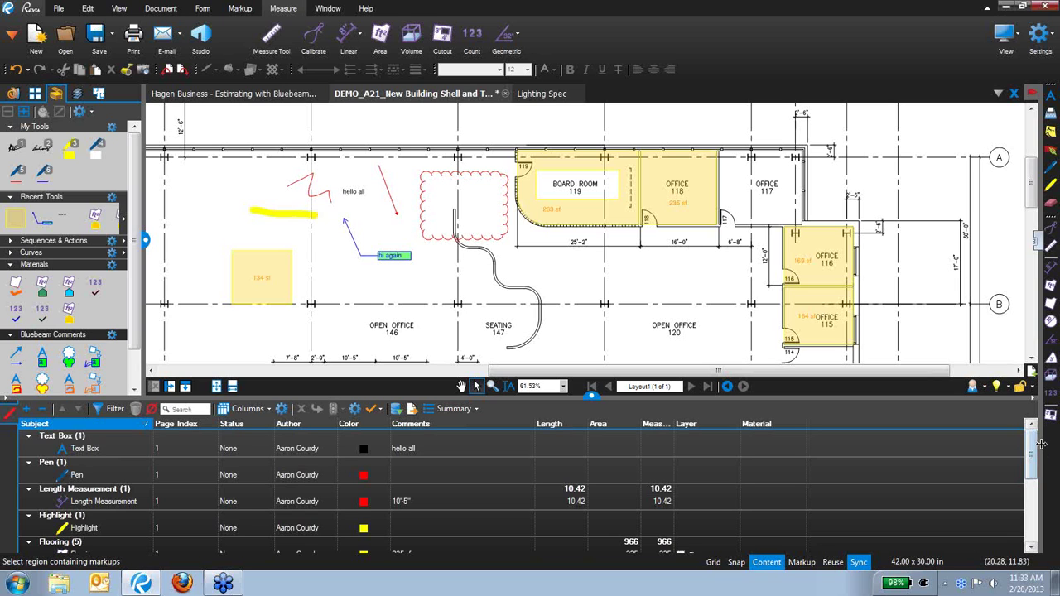
Step: Filter the Markups list by subject to show only the Flooring markups
drag(1031, 454, 748, 430)
click(749, 431)
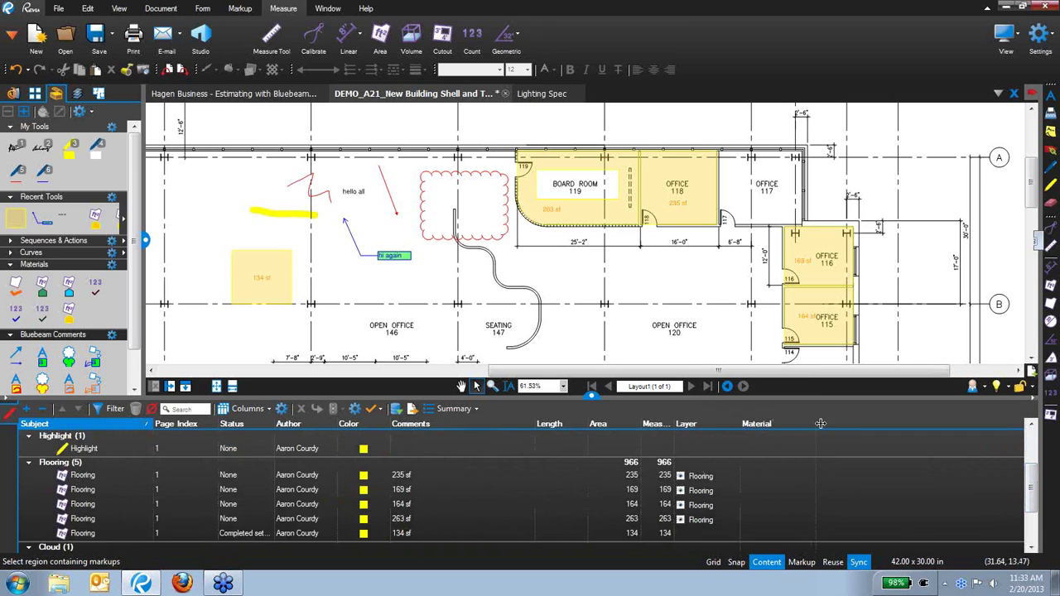
click(106, 410)
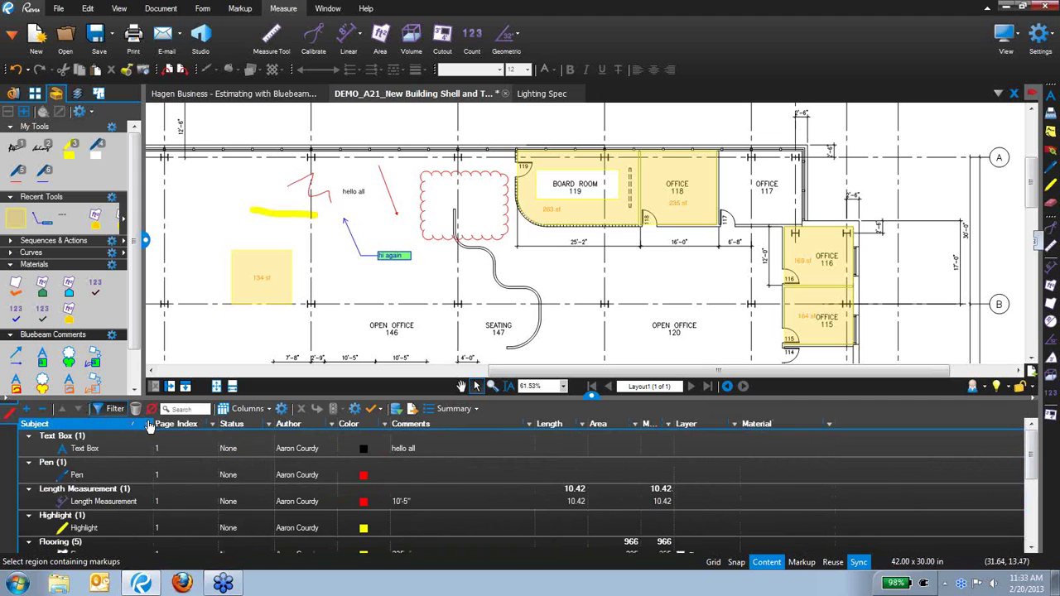
click(133, 424)
click(75, 496)
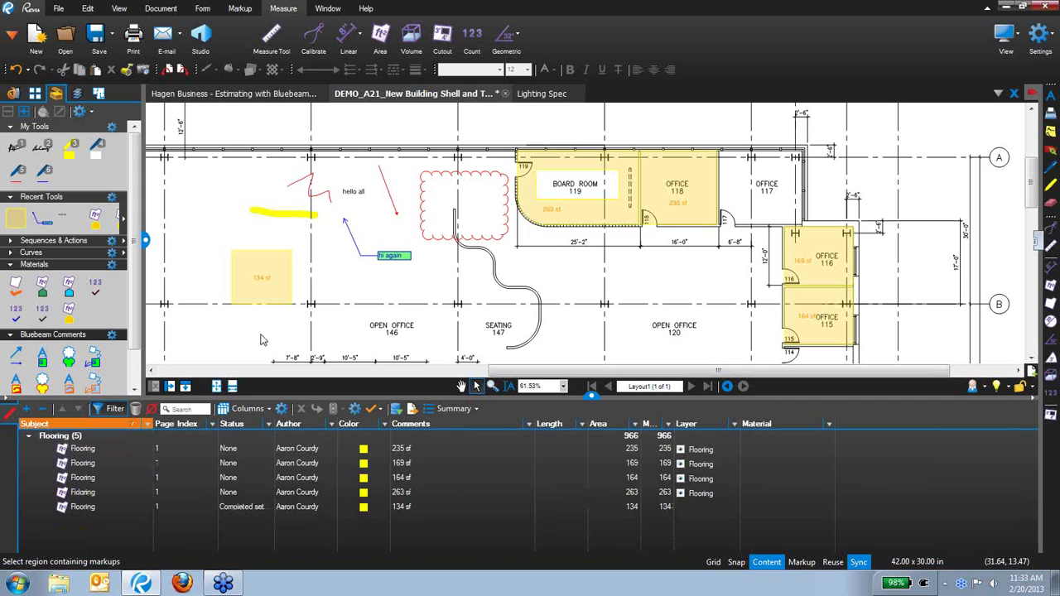
Step: Set the Material of the Office 118 and Office 116 flooring areas to Wood - Bamboo in the Markups list
scroll(309, 233, down, 3)
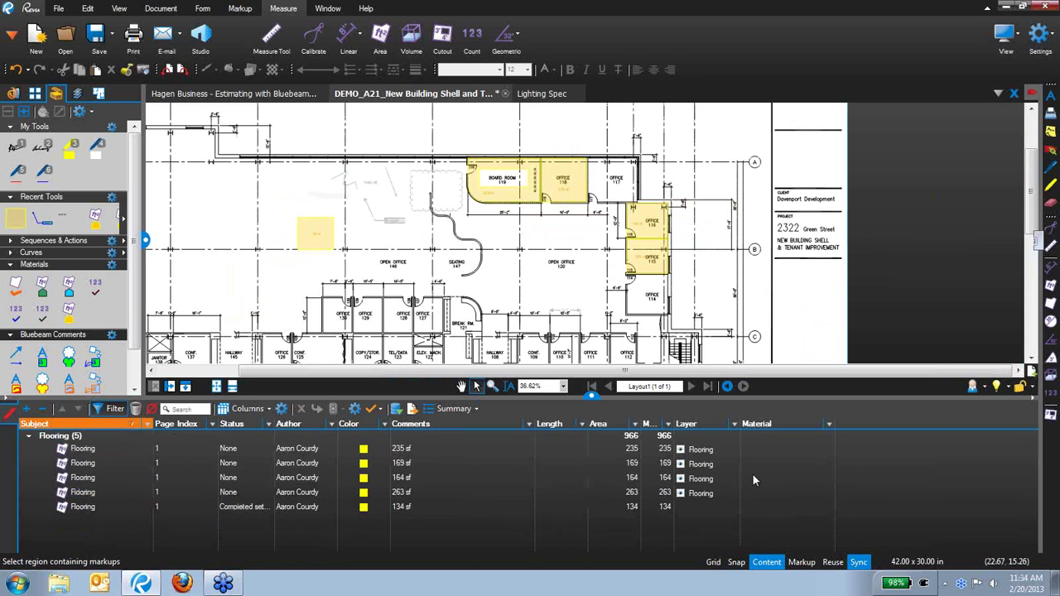
click(751, 451)
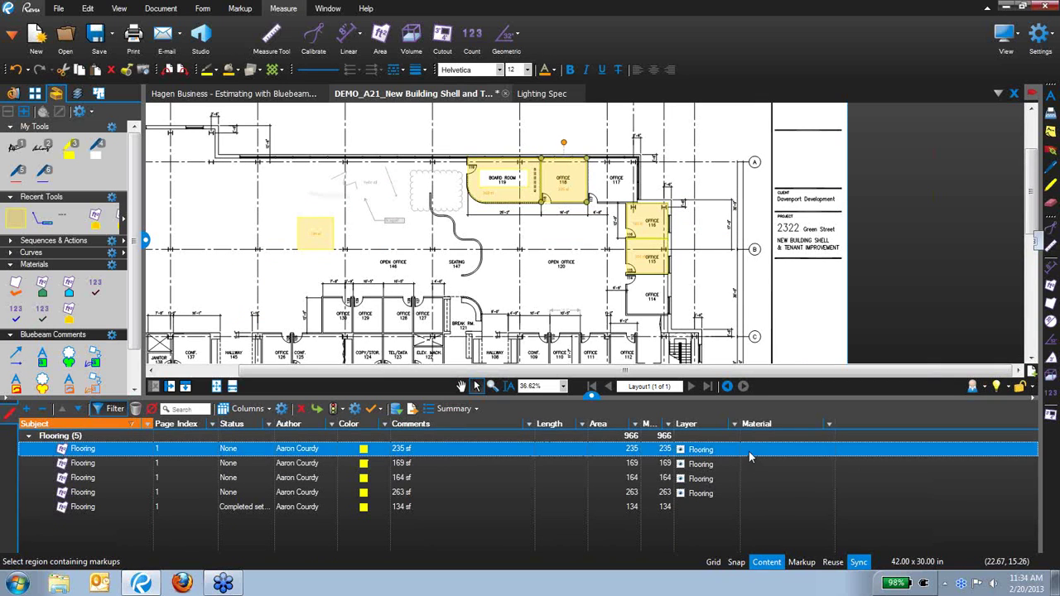
scroll(643, 221, up, 6)
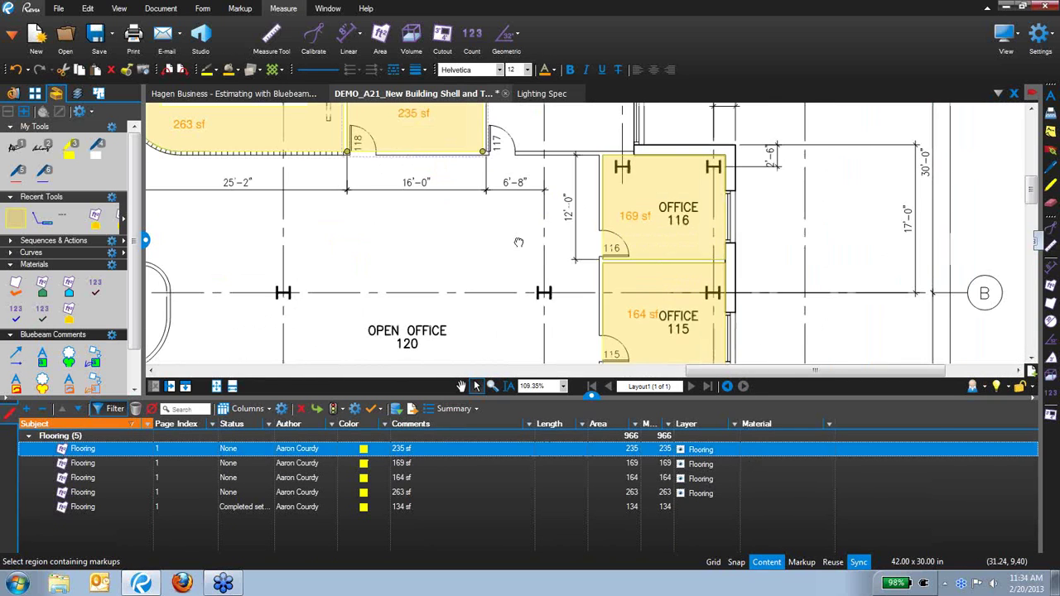
click(770, 450)
text(Wood - Bamboo)
key(Return)
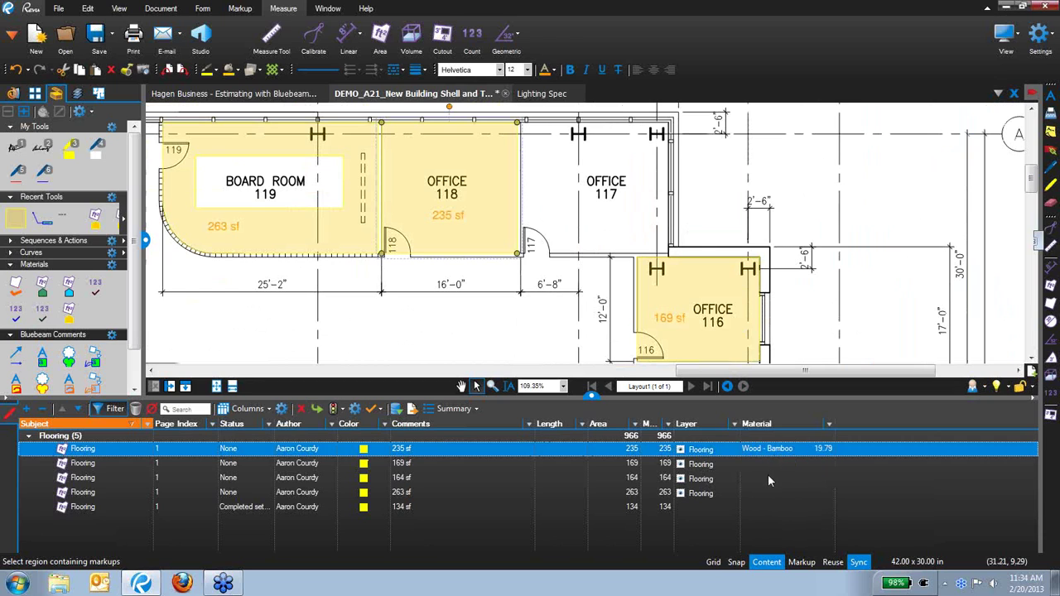
click(766, 464)
click(769, 463)
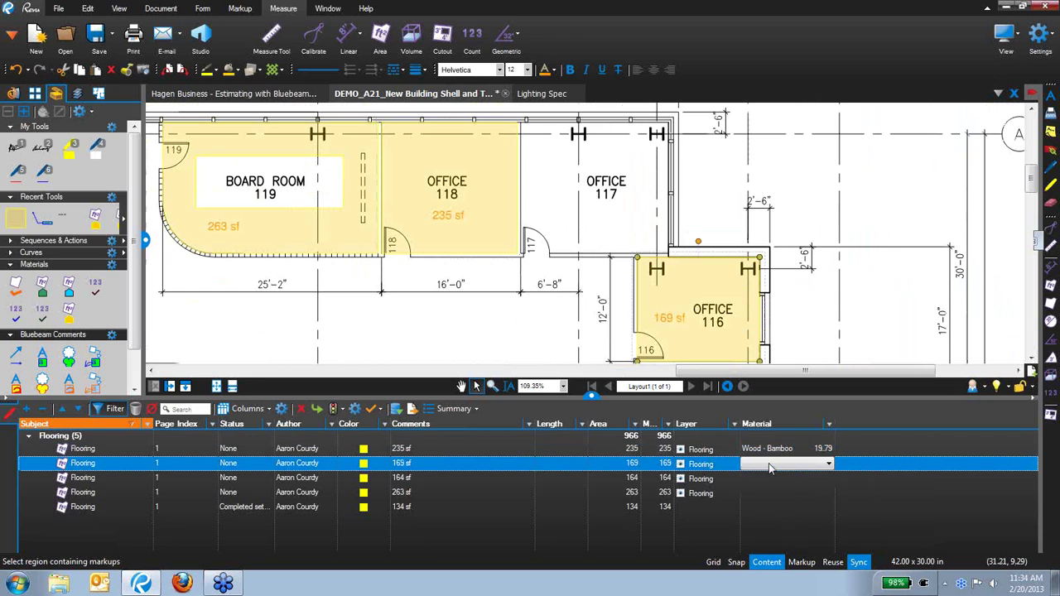
click(765, 476)
Step: Set the Material of the Office 115 flooring area to Carpet - Plush
click(765, 478)
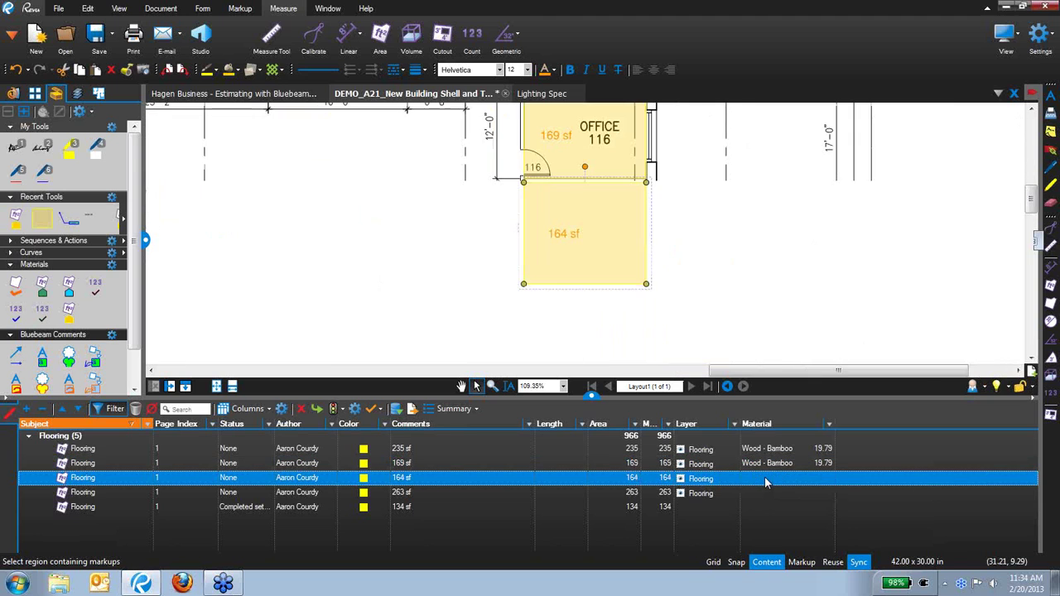
click(765, 478)
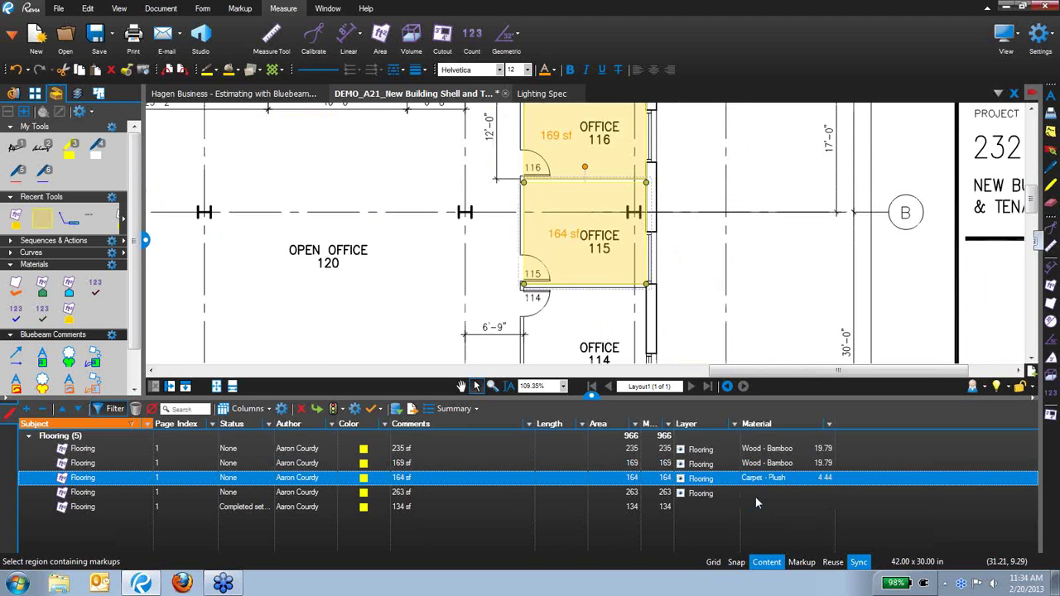
click(766, 508)
Step: Set the Material of the Board Room 119 flooring and the 134 sf flooring area to Wood - Oak
click(765, 493)
click(765, 493)
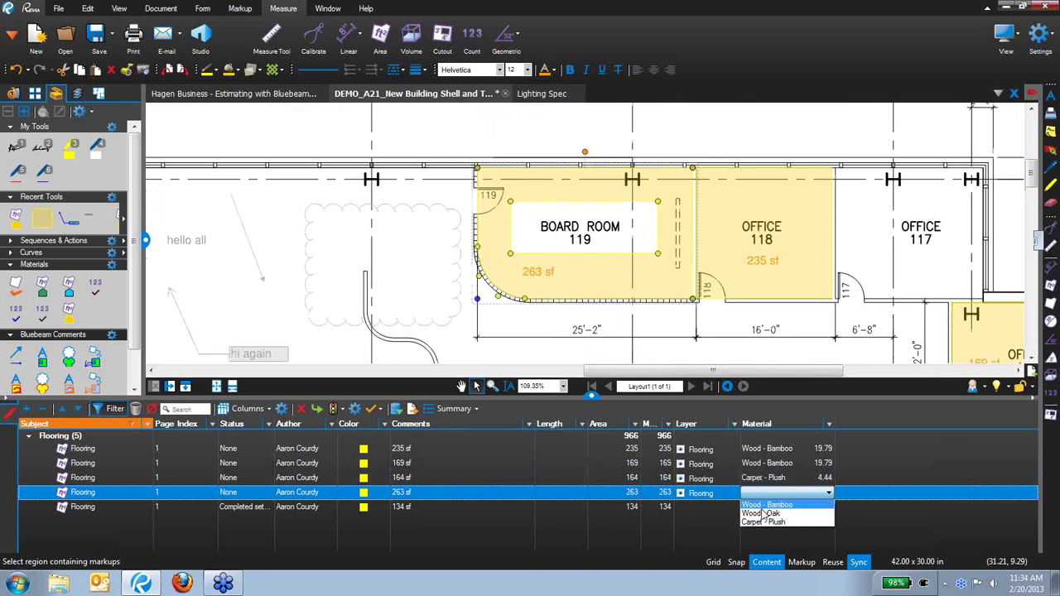
click(763, 514)
click(764, 508)
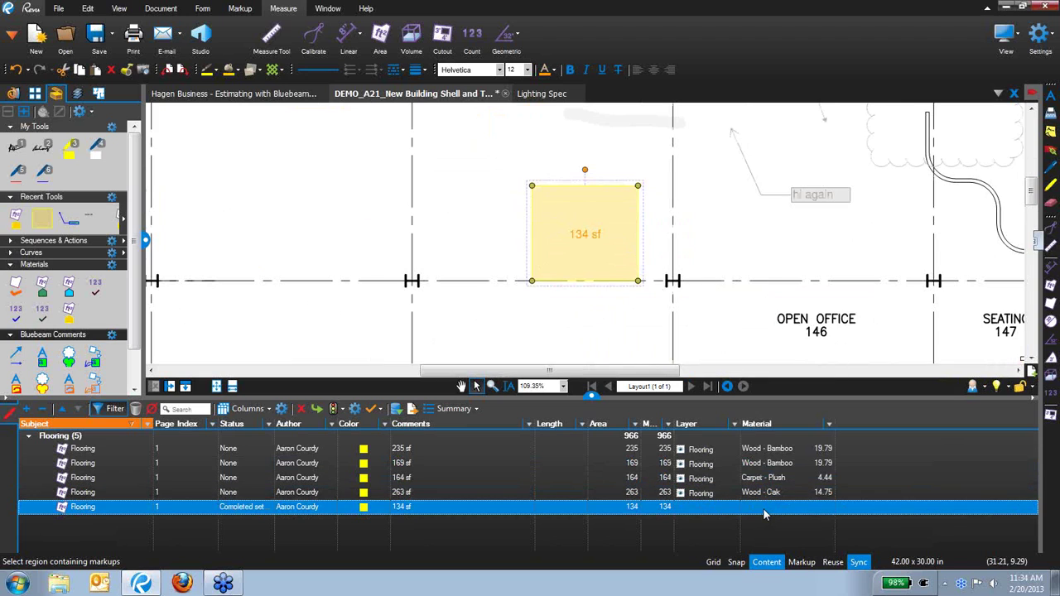
click(764, 510)
click(766, 516)
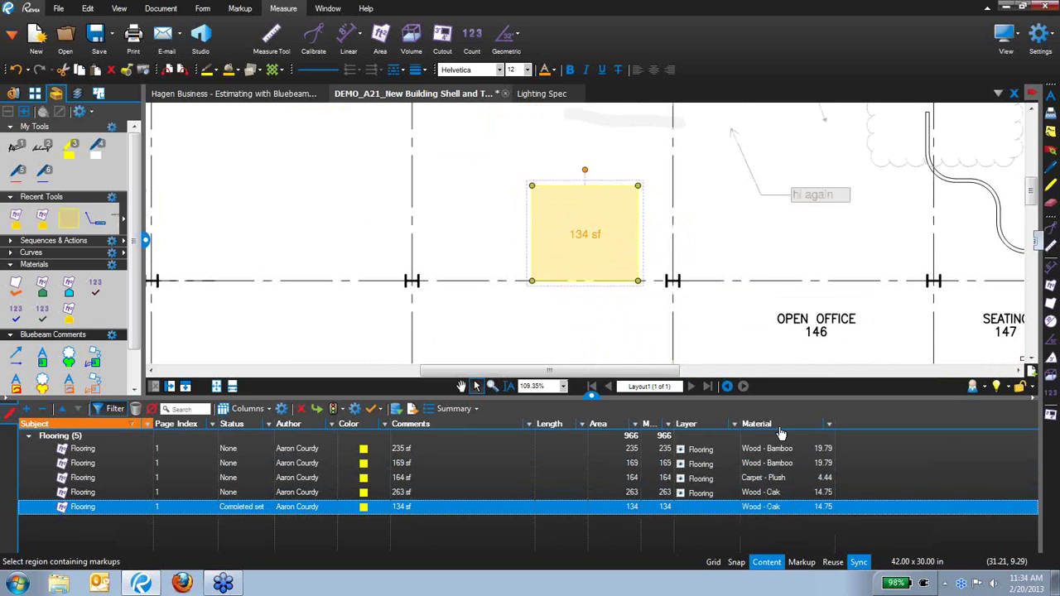
click(736, 335)
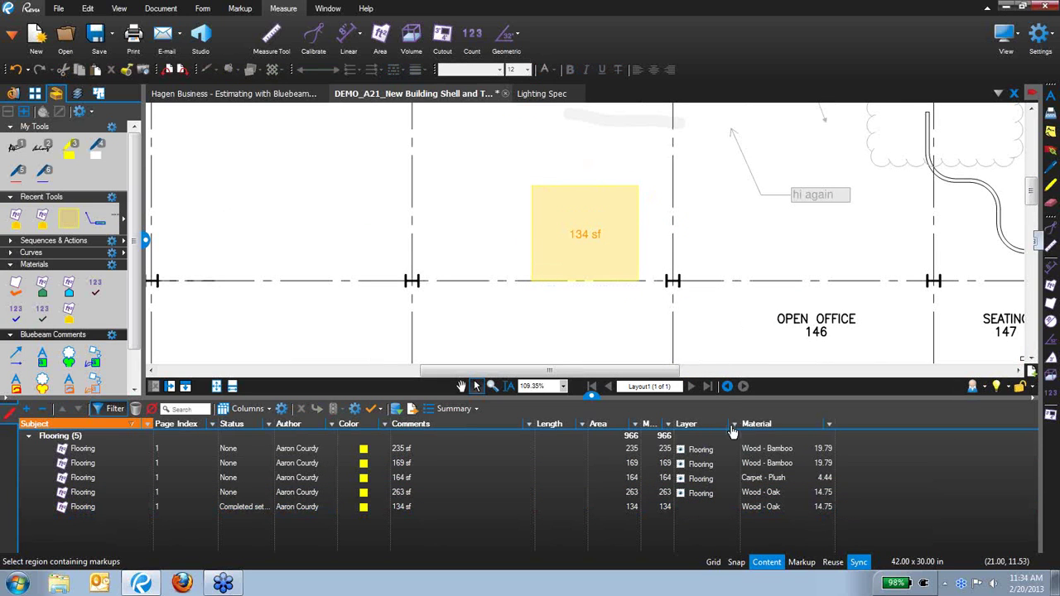
click(778, 463)
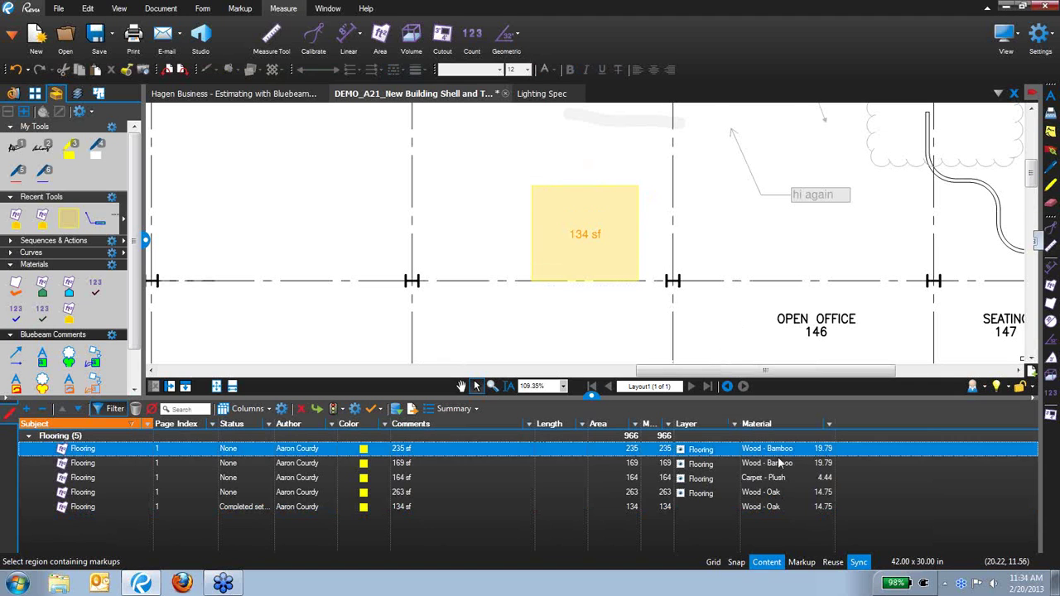
click(781, 480)
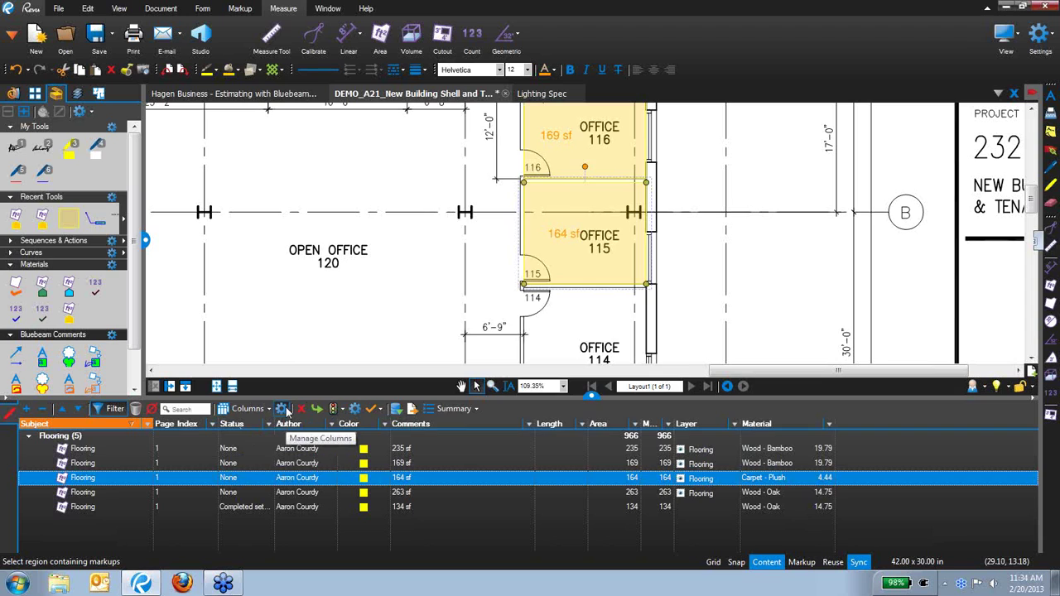
Step: Start a new custom column named Cost with the type Formula and the format Currency
click(282, 409)
click(467, 174)
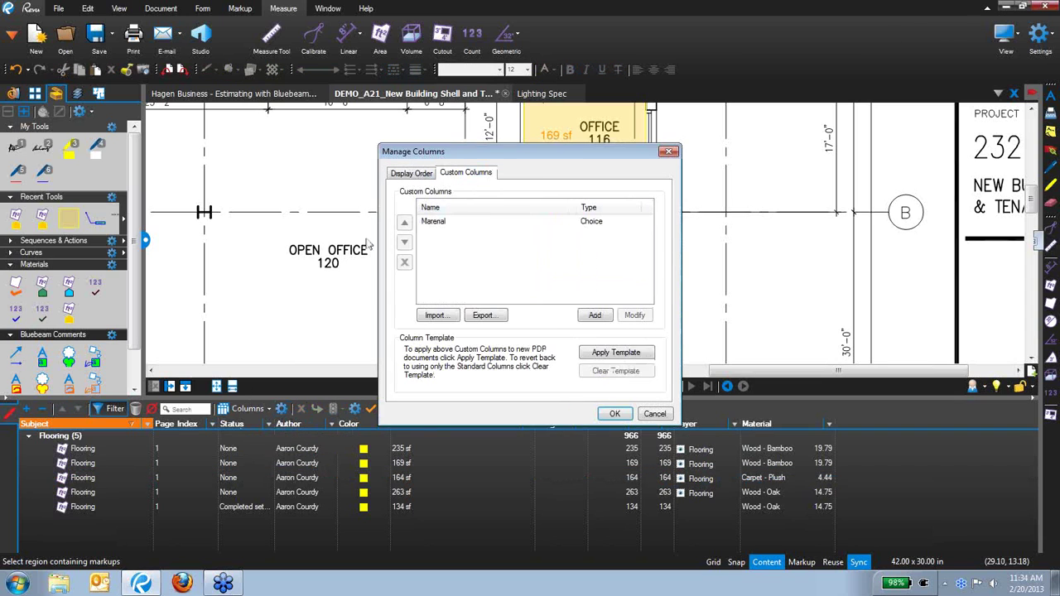
click(596, 316)
click(529, 215)
click(491, 251)
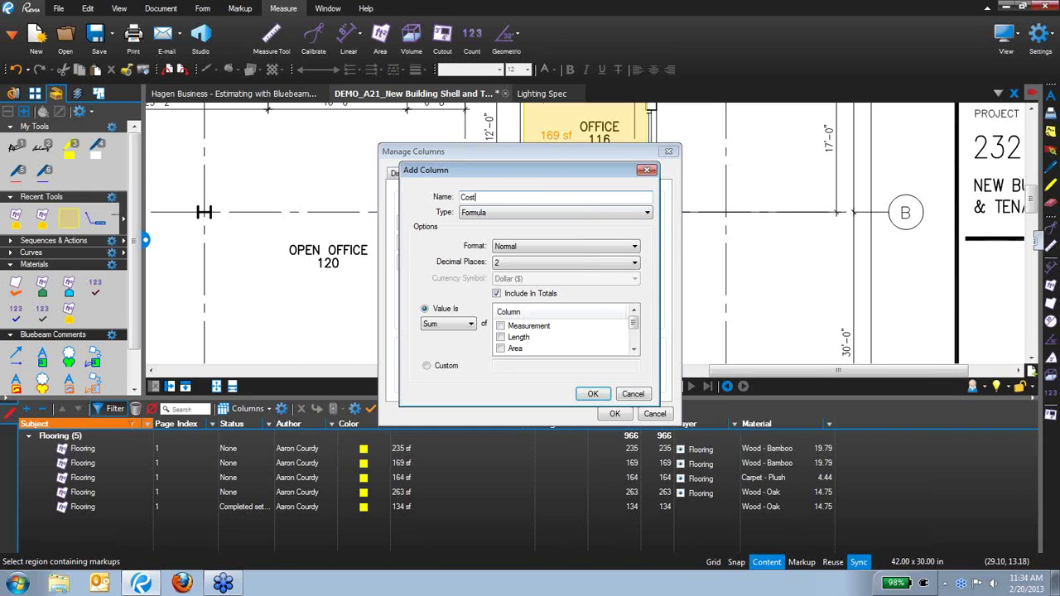
click(552, 246)
click(528, 263)
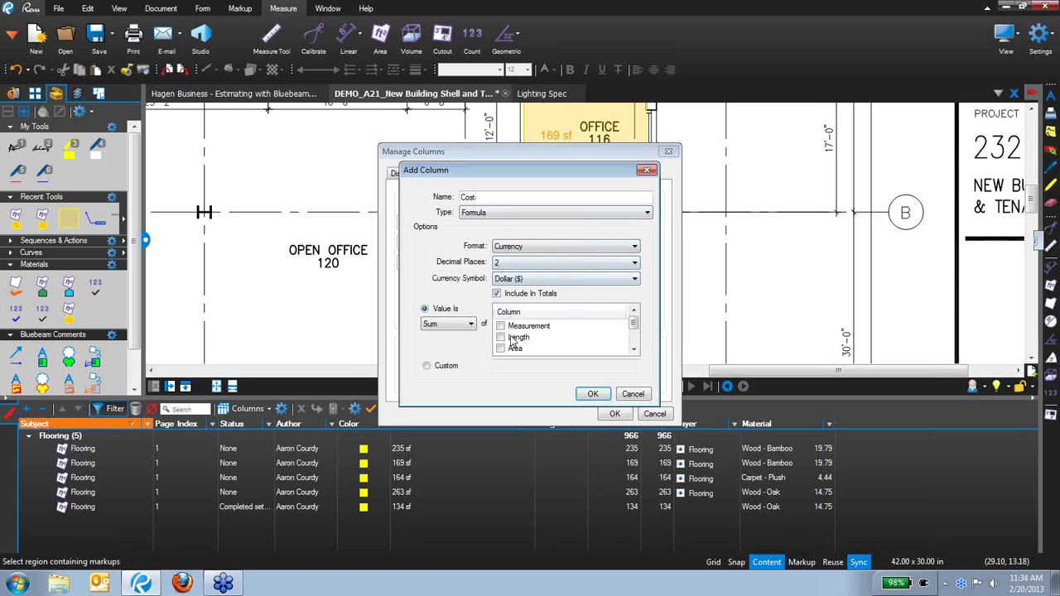
Step: Define the Cost column's value as the product of Measurement and Material, and save the custom columns
click(458, 326)
click(437, 344)
click(501, 326)
click(632, 349)
click(633, 349)
click(633, 348)
click(501, 349)
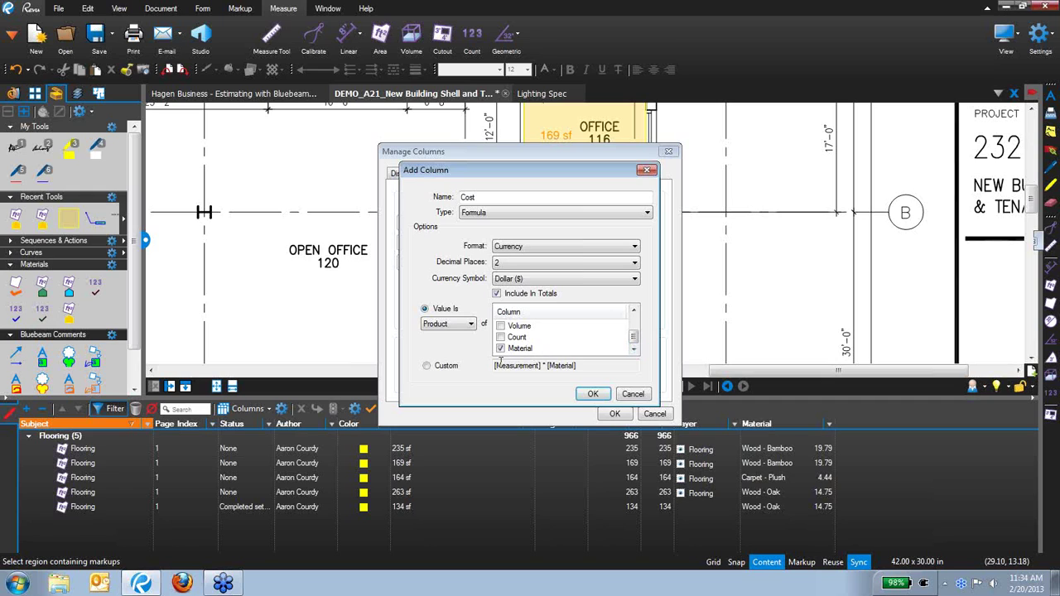
click(594, 394)
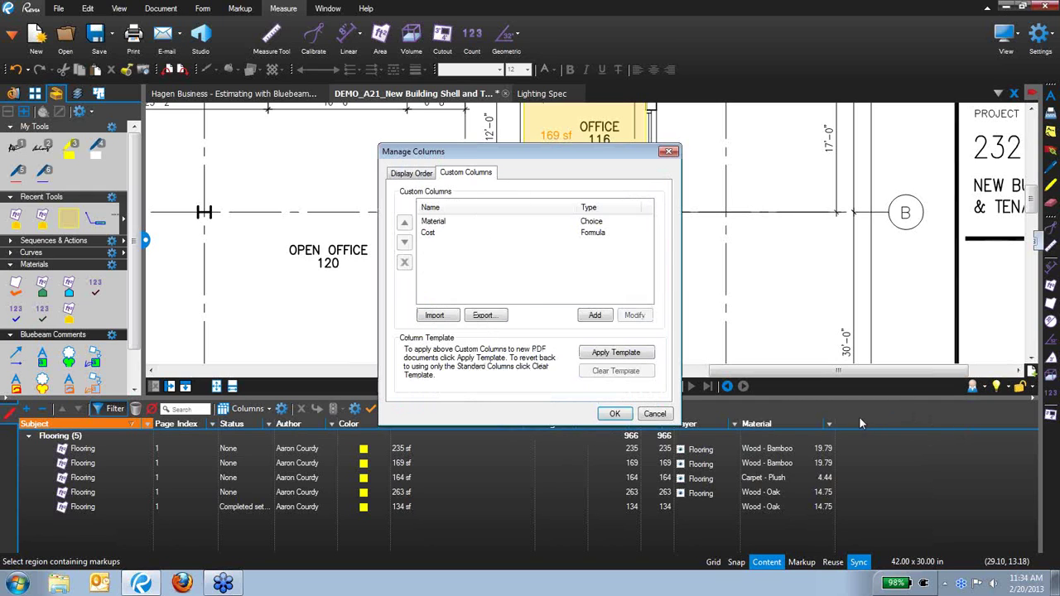
click(615, 414)
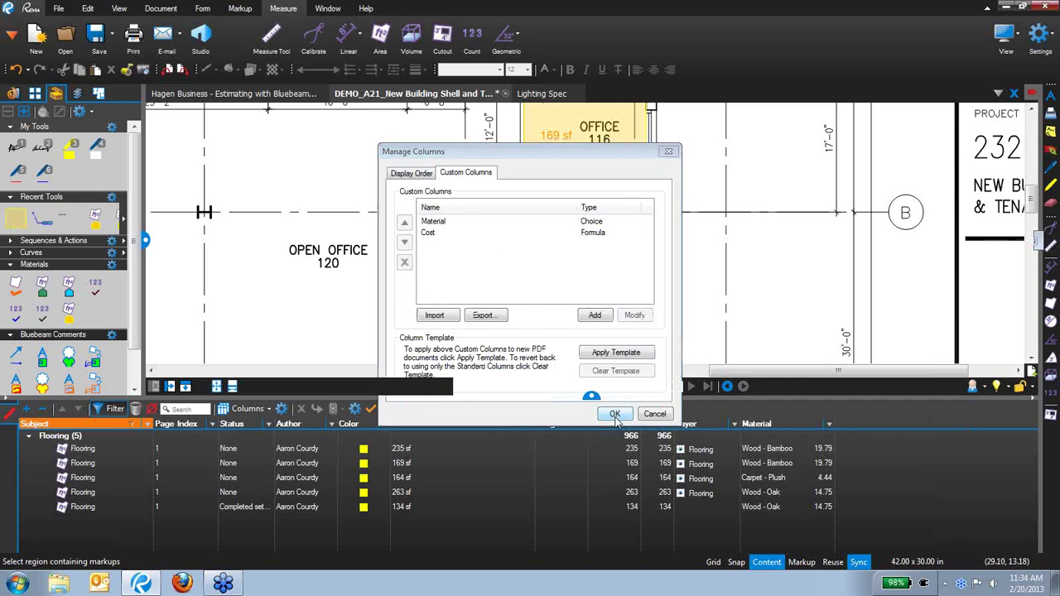
Step: Adjust the width of the Cost column and sort the Markups list by Material
drag(903, 424, 922, 423)
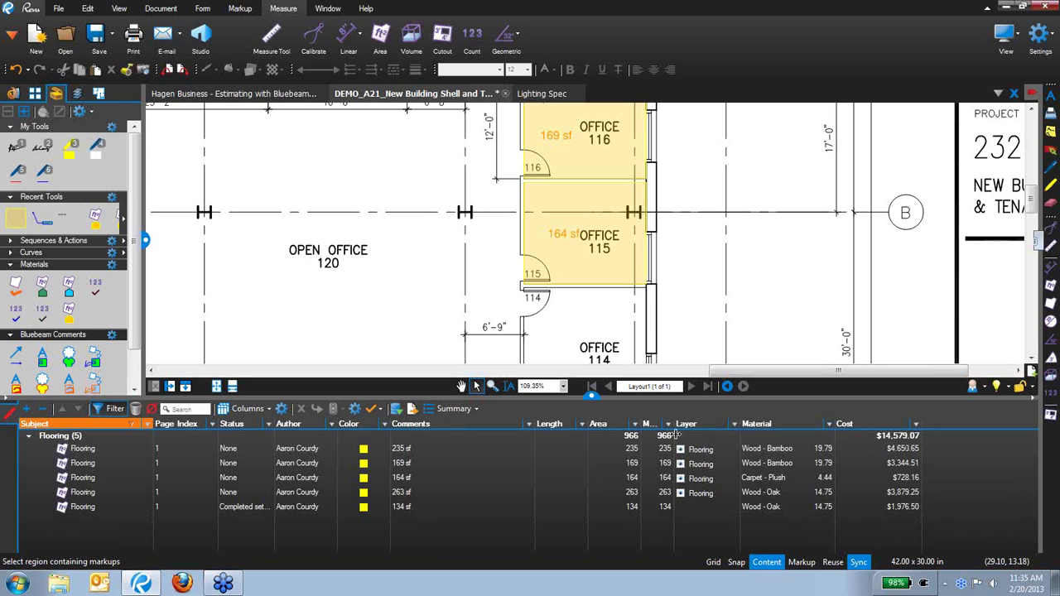
click(770, 425)
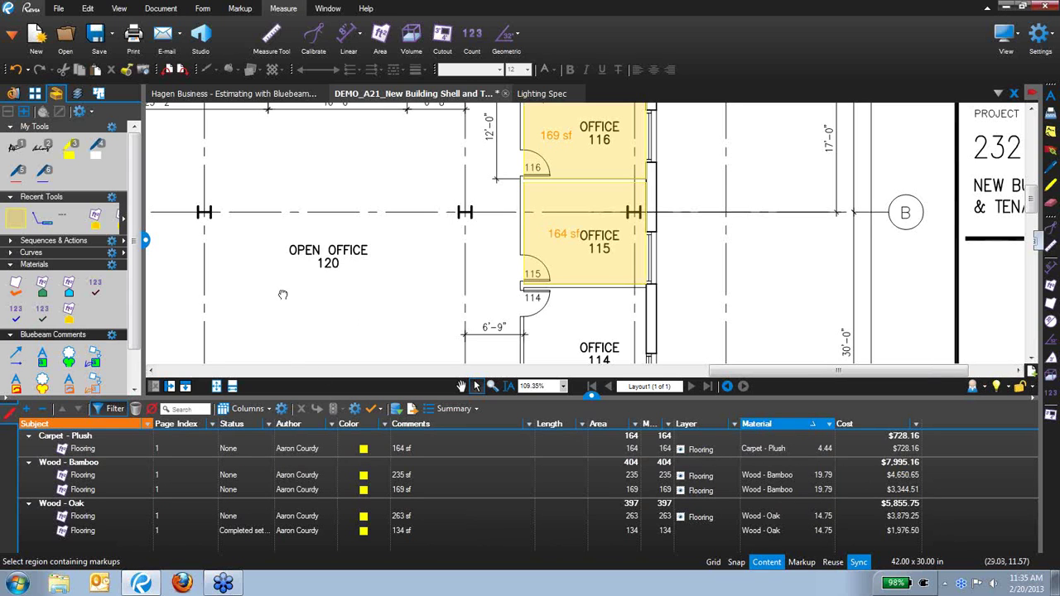
Step: Measure the floor of Office 111 with the Flooring area tool from the Materials tool set
scroll(282, 298, down, 4)
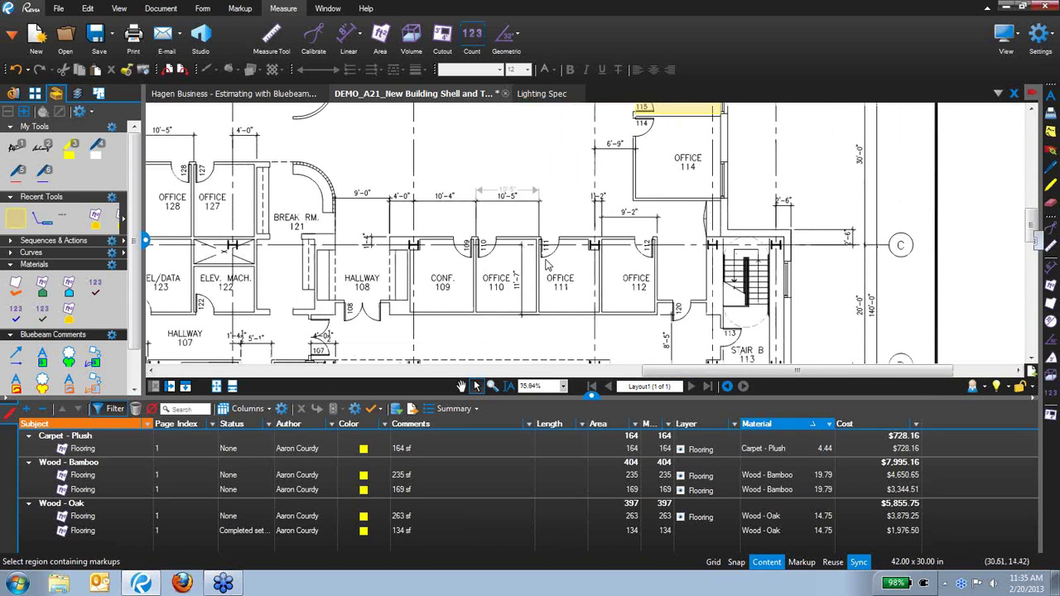
scroll(547, 260, up, 3)
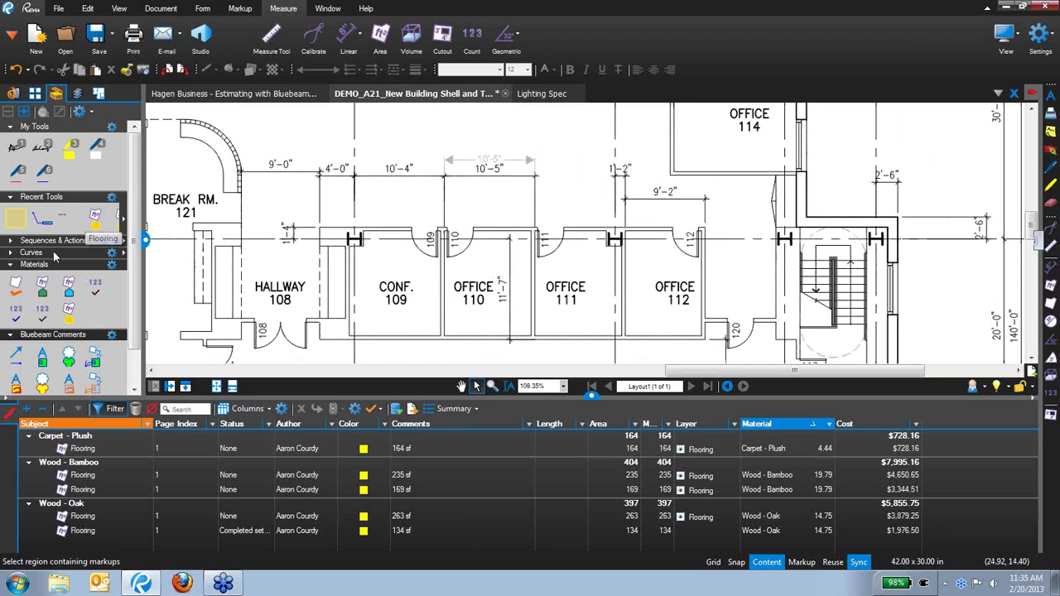
click(69, 313)
drag(537, 233, 626, 336)
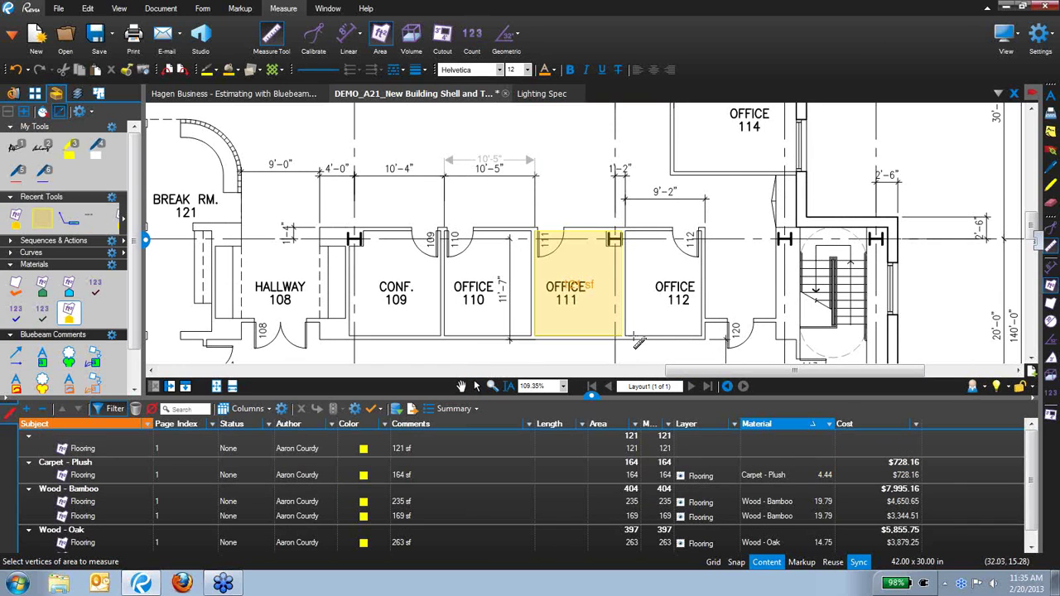
Step: Set the Material of the Office 111 flooring area to Carpet - Plush and deselect the markup
click(581, 288)
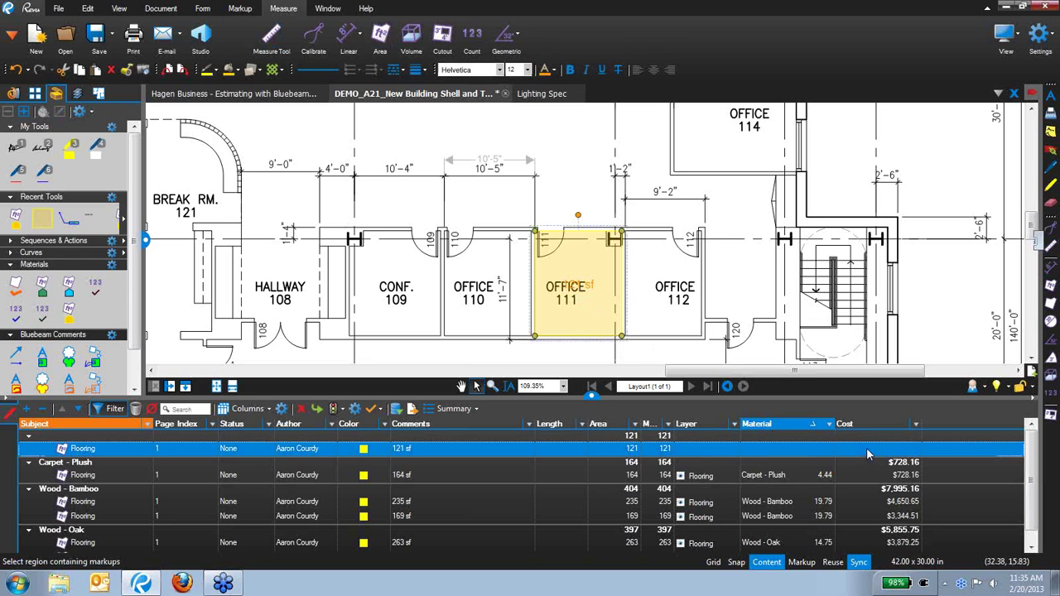
click(802, 448)
click(762, 469)
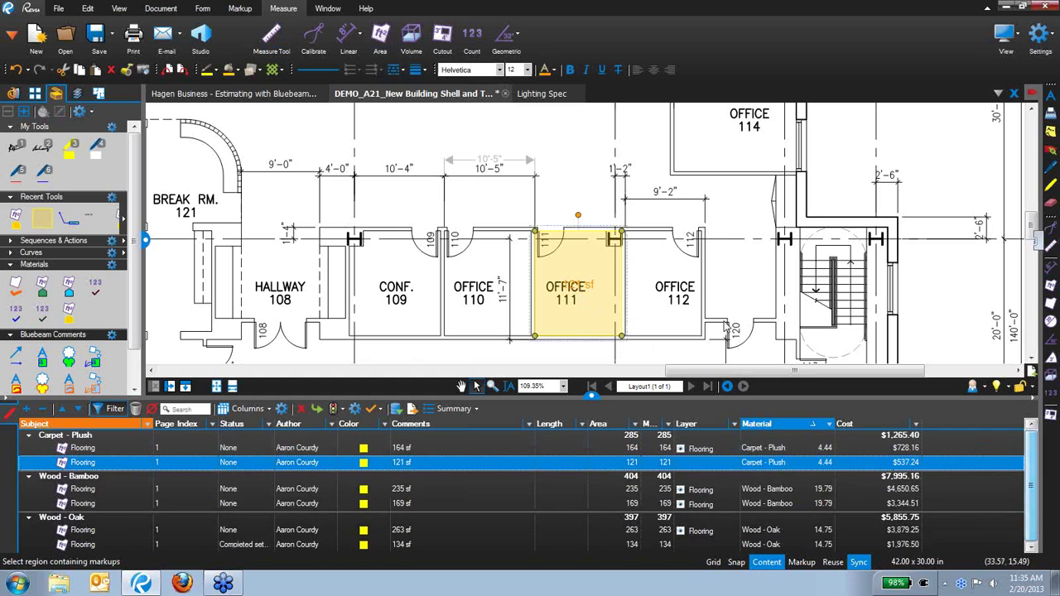
click(727, 310)
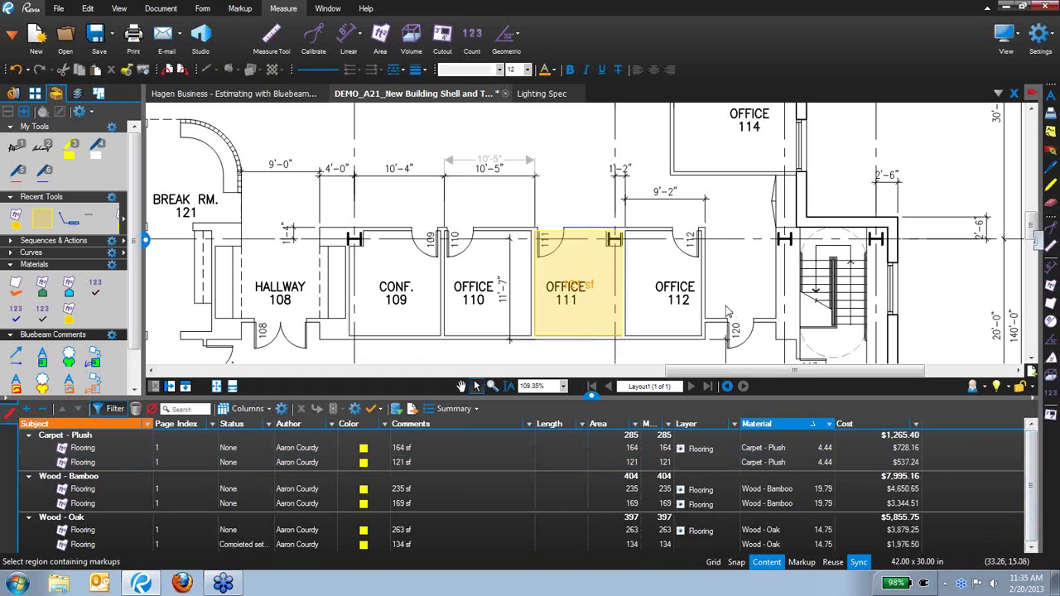
Step: Toggle the Flooring layer's visibility off and back on from the 164 sf Carpet - Plush entry in the Markups list
click(682, 452)
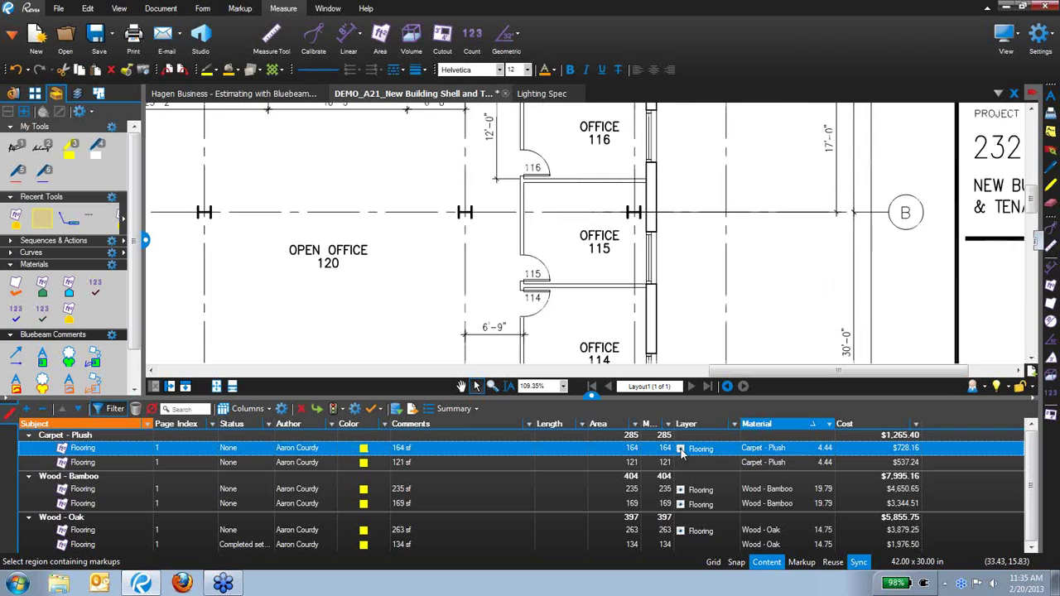
click(743, 300)
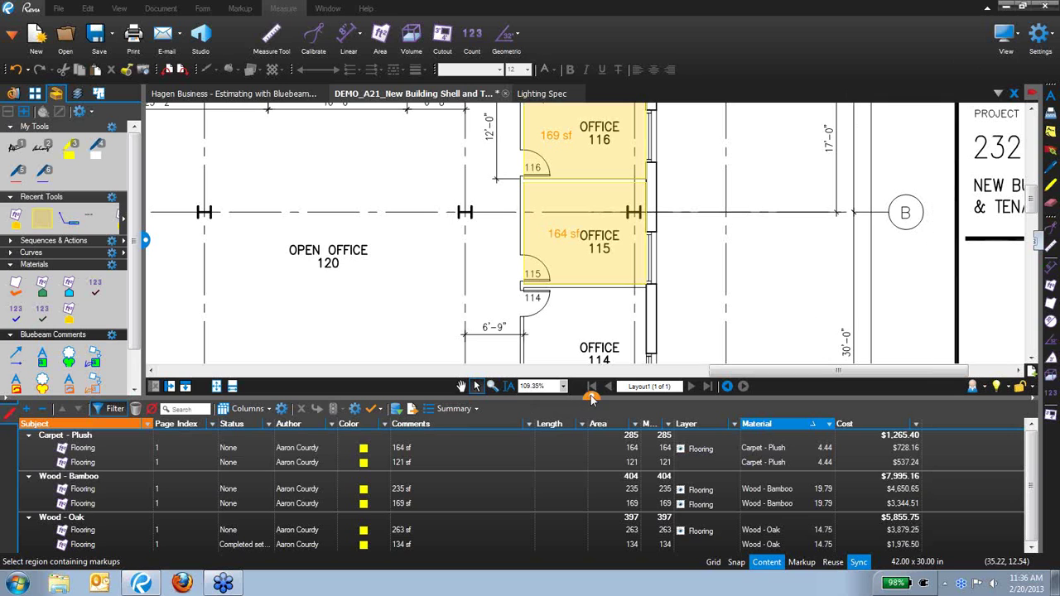
Step: Hide the Page Index column in the Markups list
scroll(684, 307, down, 4)
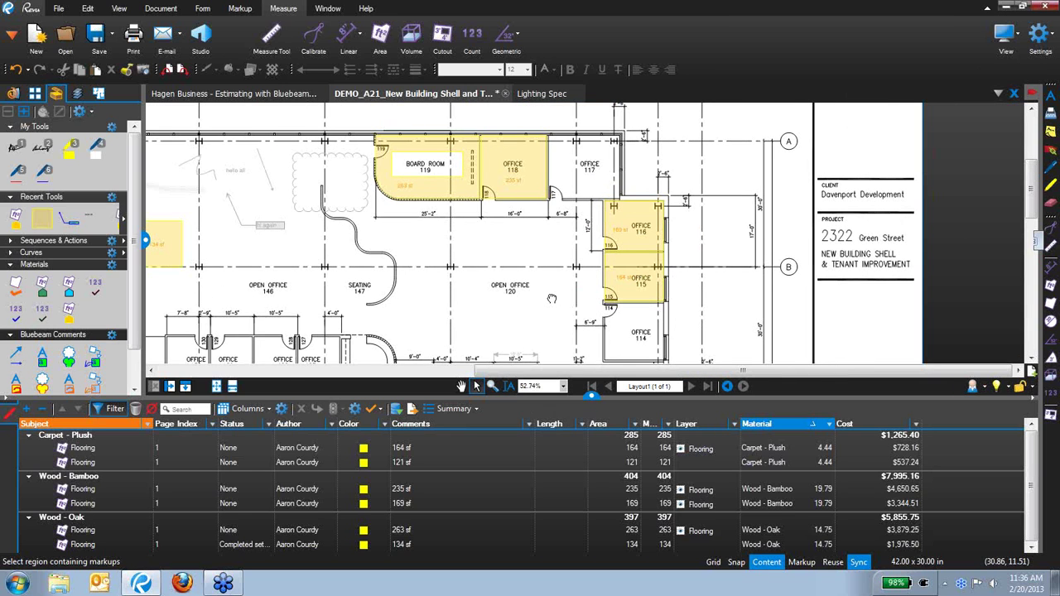
scroll(512, 280, down, 1)
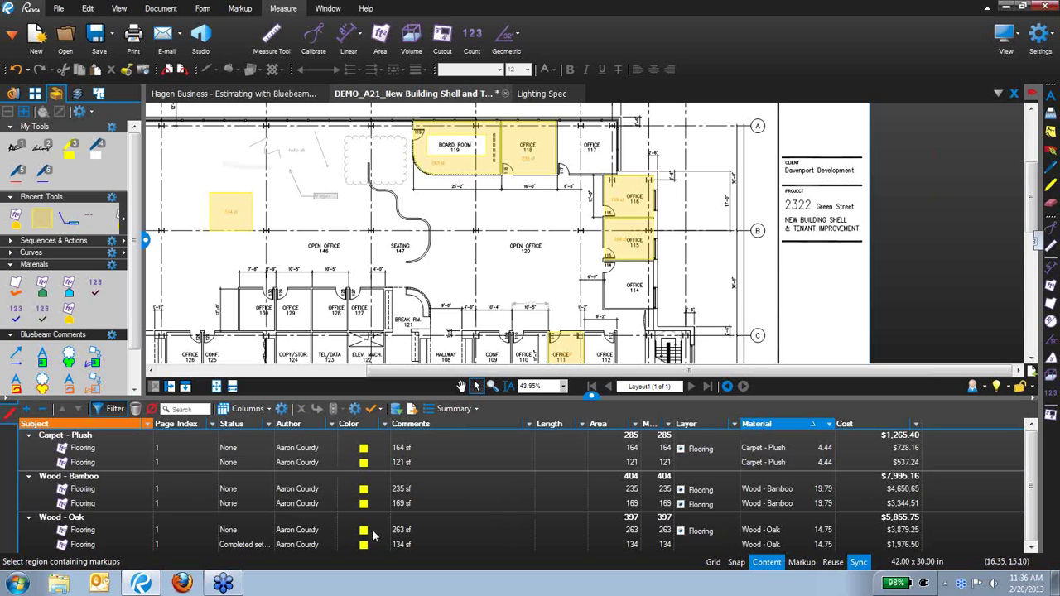
click(247, 409)
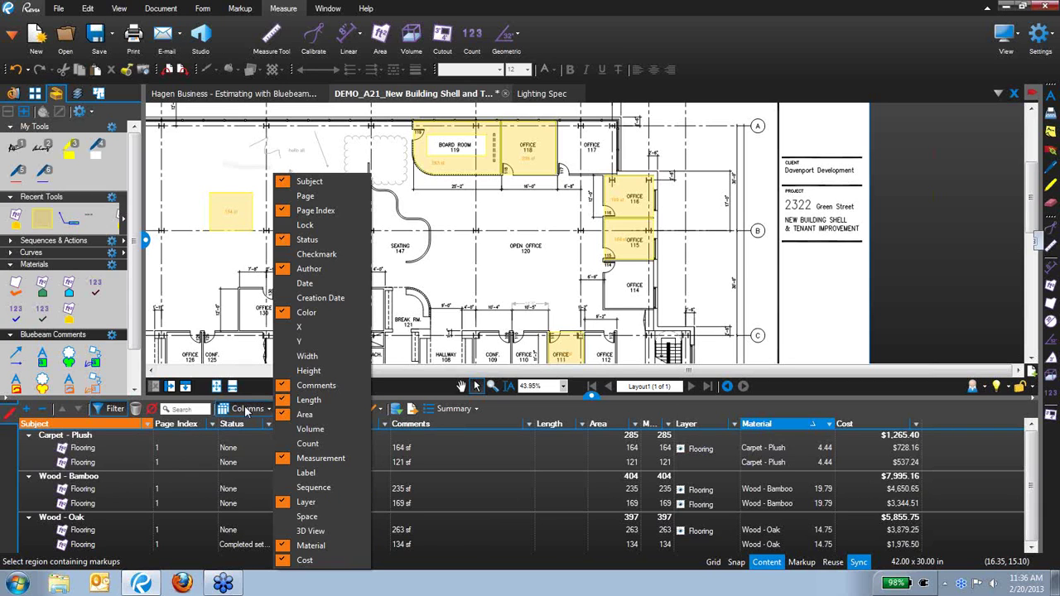
click(314, 211)
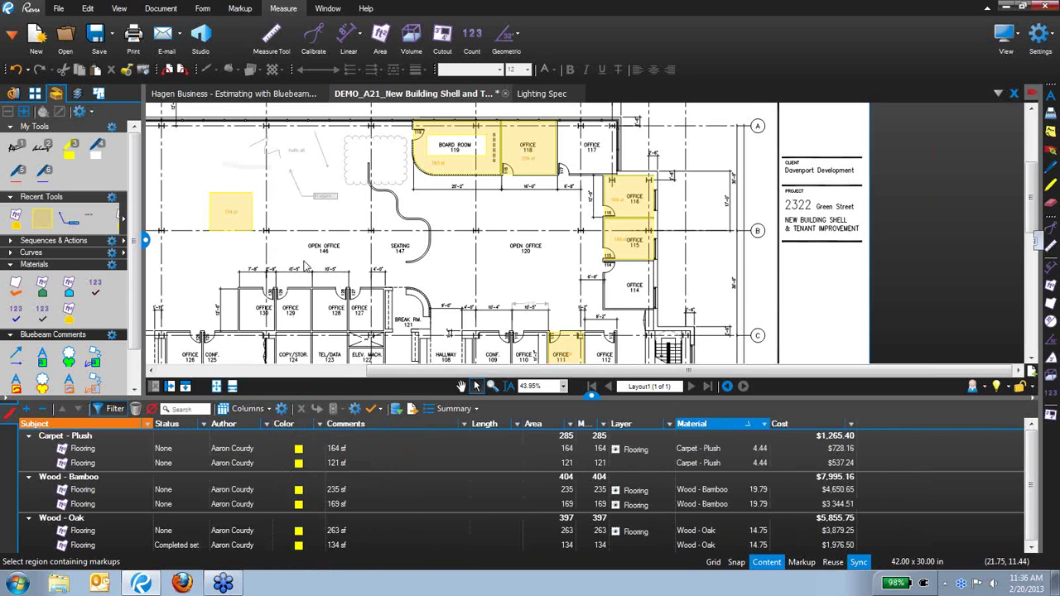
Step: Set the review status of the 164 sf Carpet - Plush flooring markup to Accepted and the 121 sf one to Completed
right_click(170, 453)
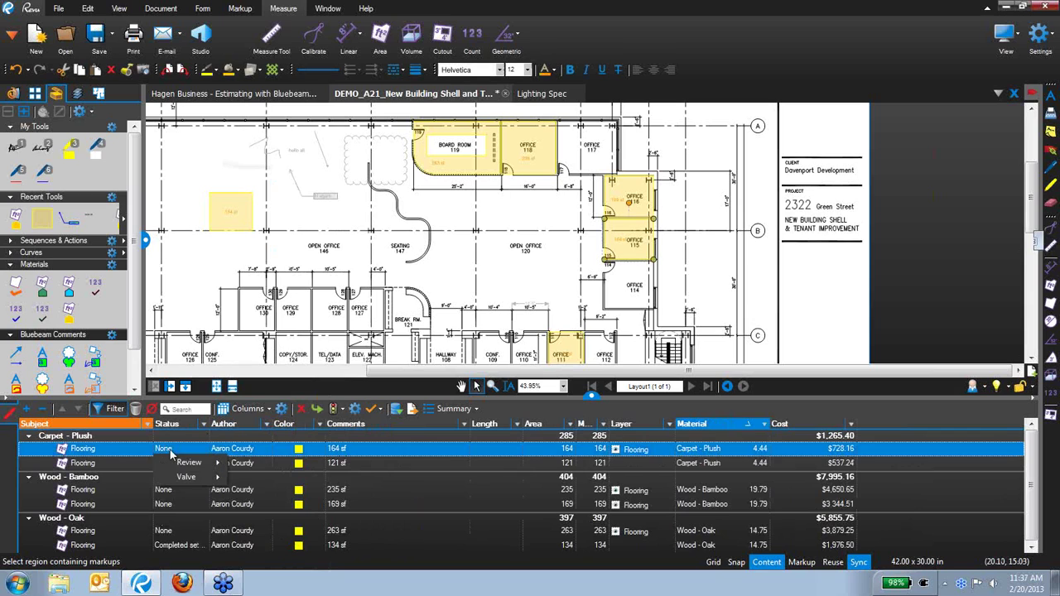
mouse_move(203, 463)
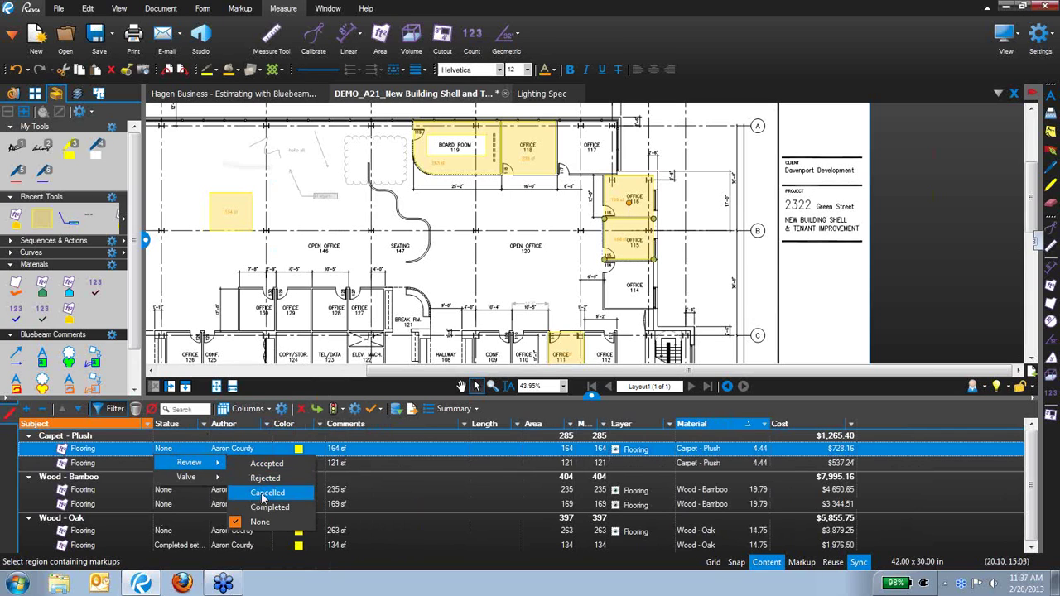
click(266, 464)
right_click(177, 467)
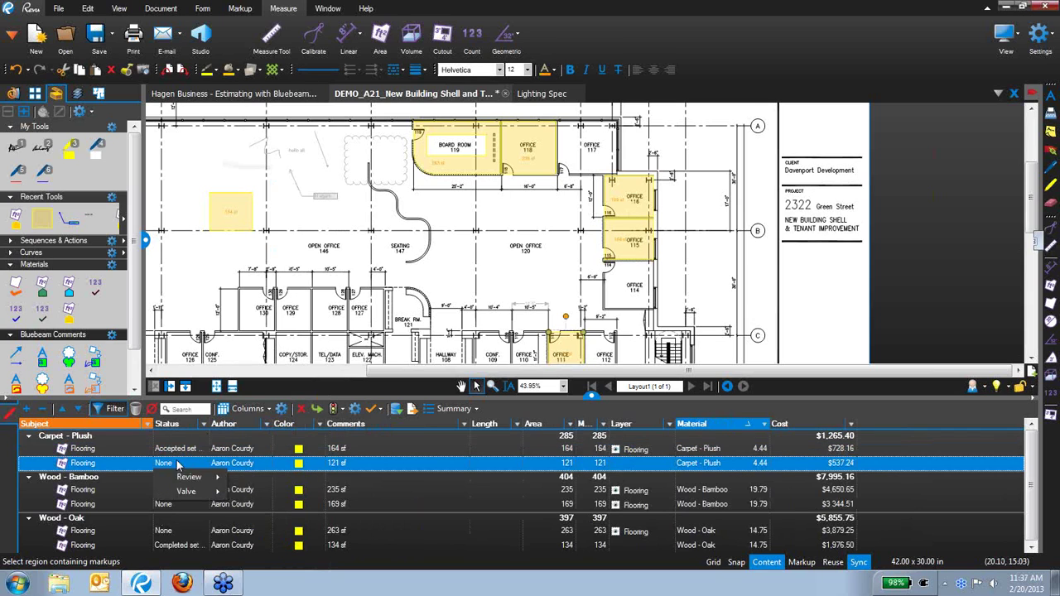
mouse_move(203, 478)
click(270, 522)
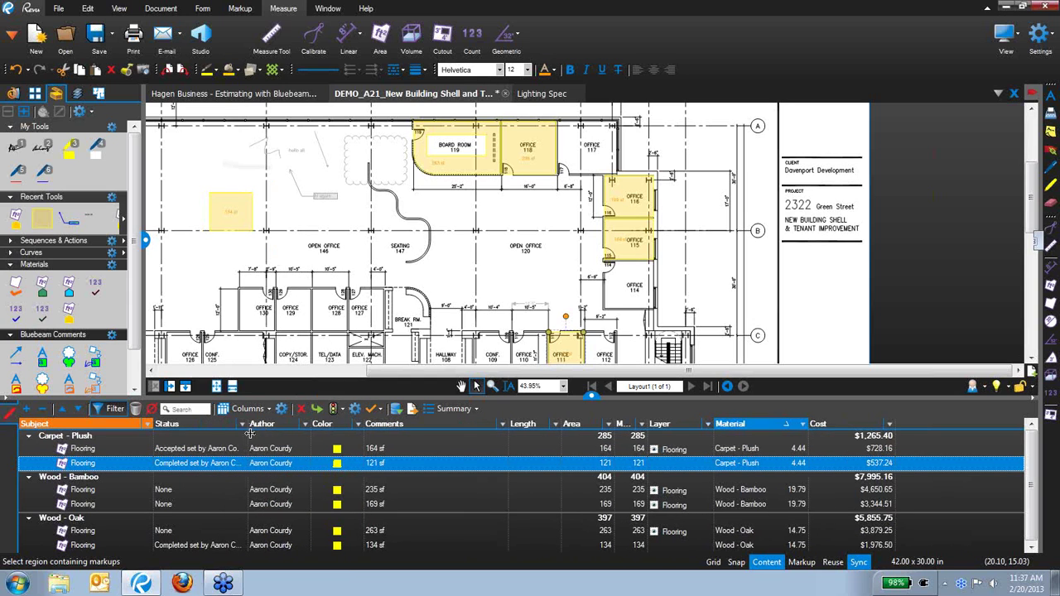
Step: Hide the Author and Color columns in the Markups list
click(245, 409)
click(302, 273)
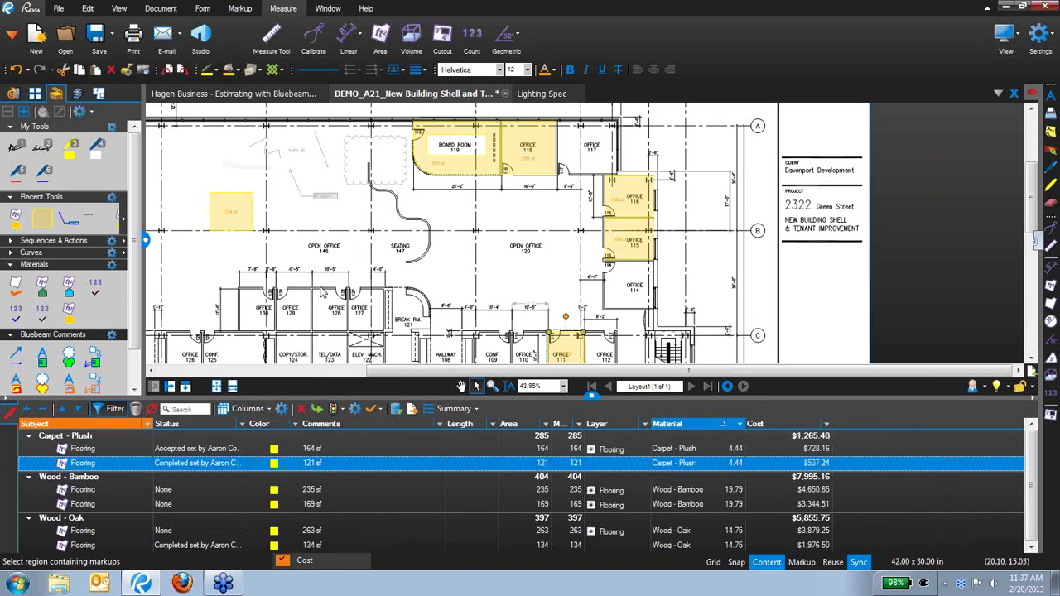
click(259, 409)
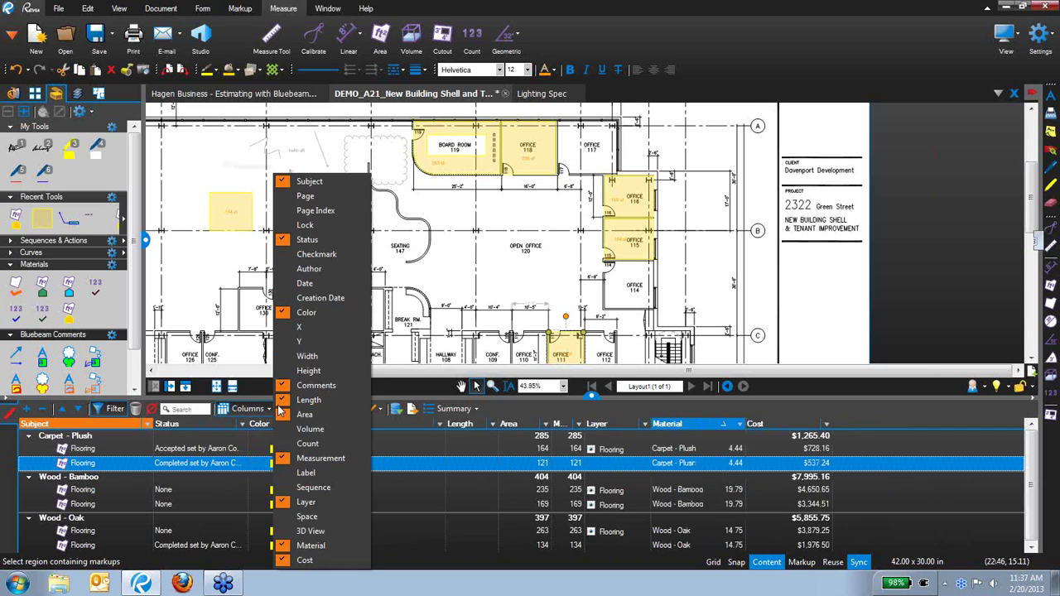
click(302, 319)
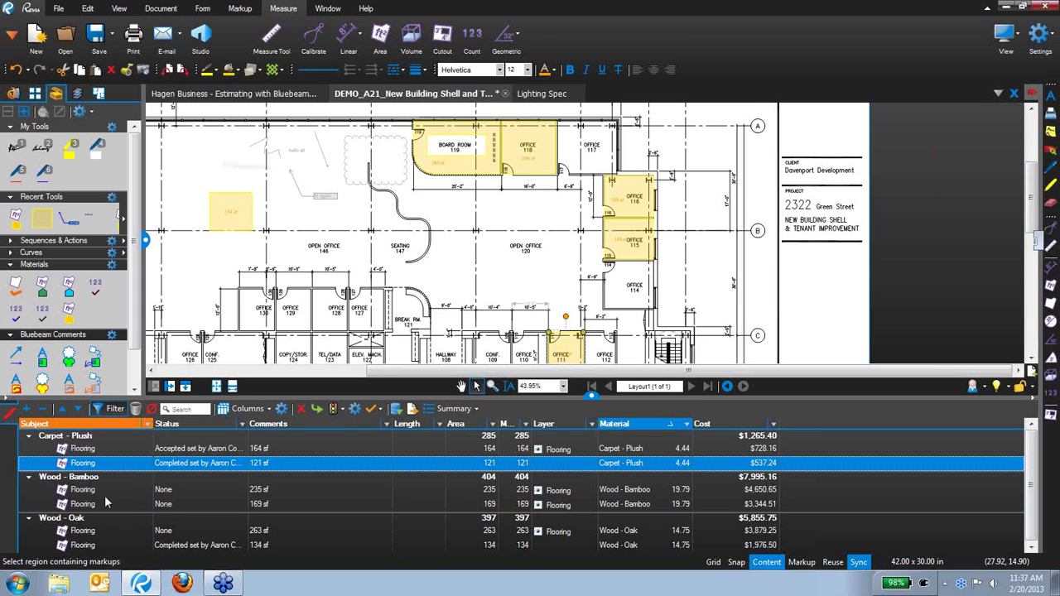
Step: Export a CSV summary of all pages to the Desktop, excluding filtered markups and hidden columns, with column headers included and the file opened after creation
click(436, 410)
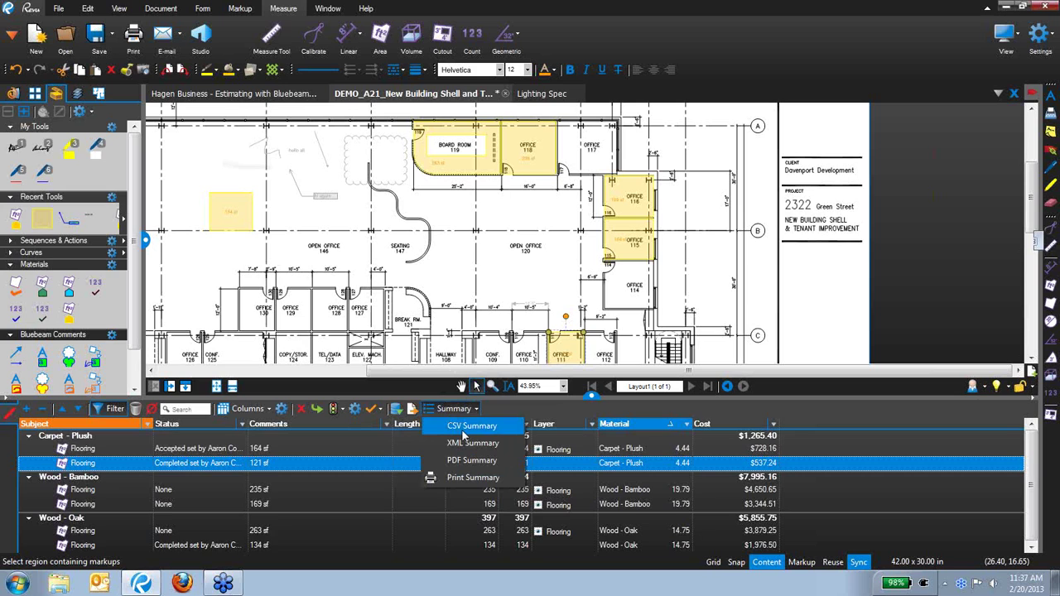
click(470, 427)
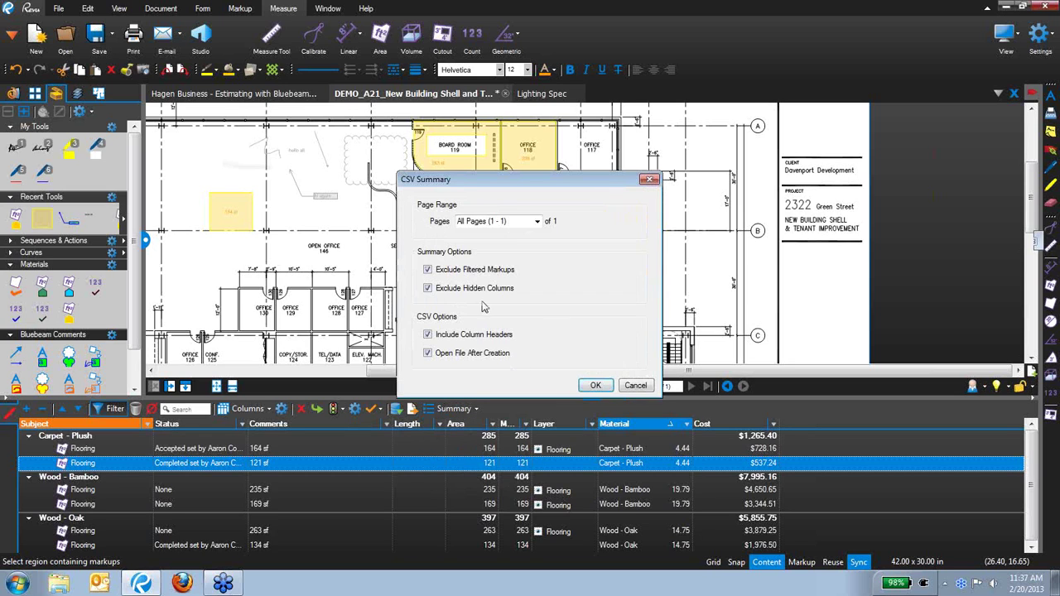
click(595, 386)
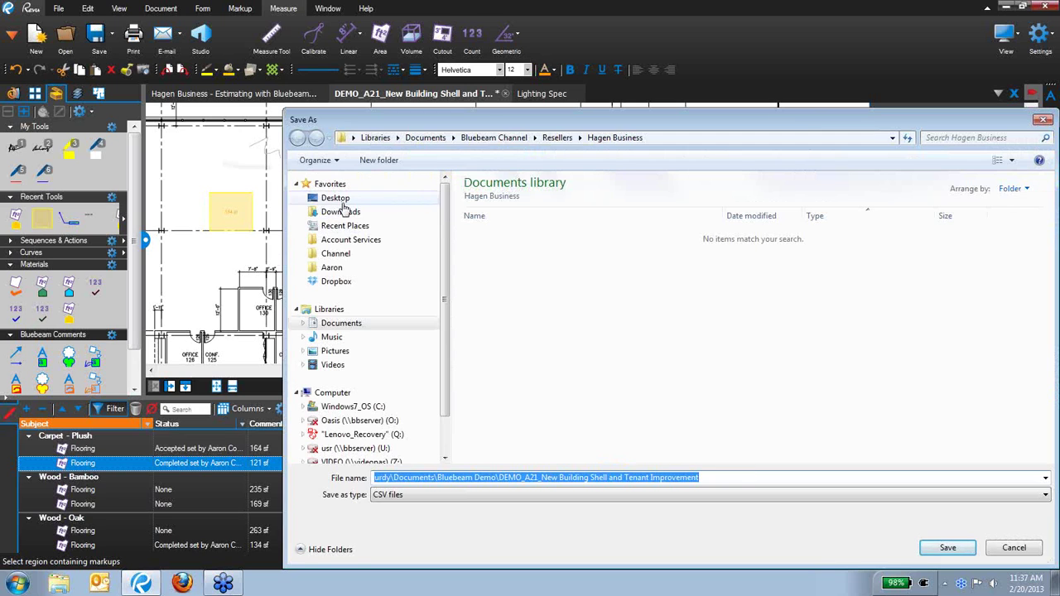
click(343, 201)
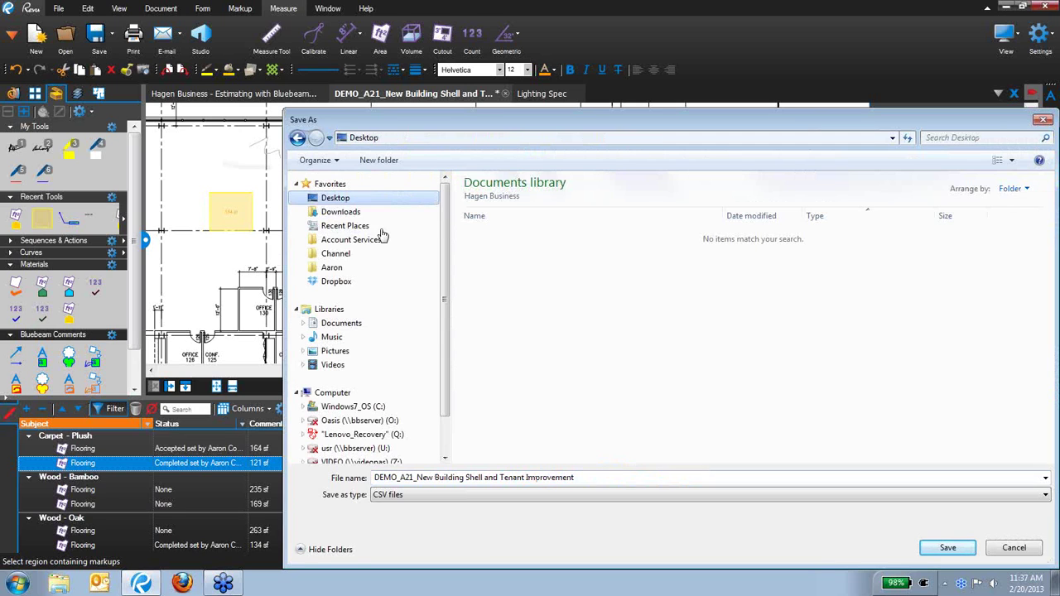
click(943, 550)
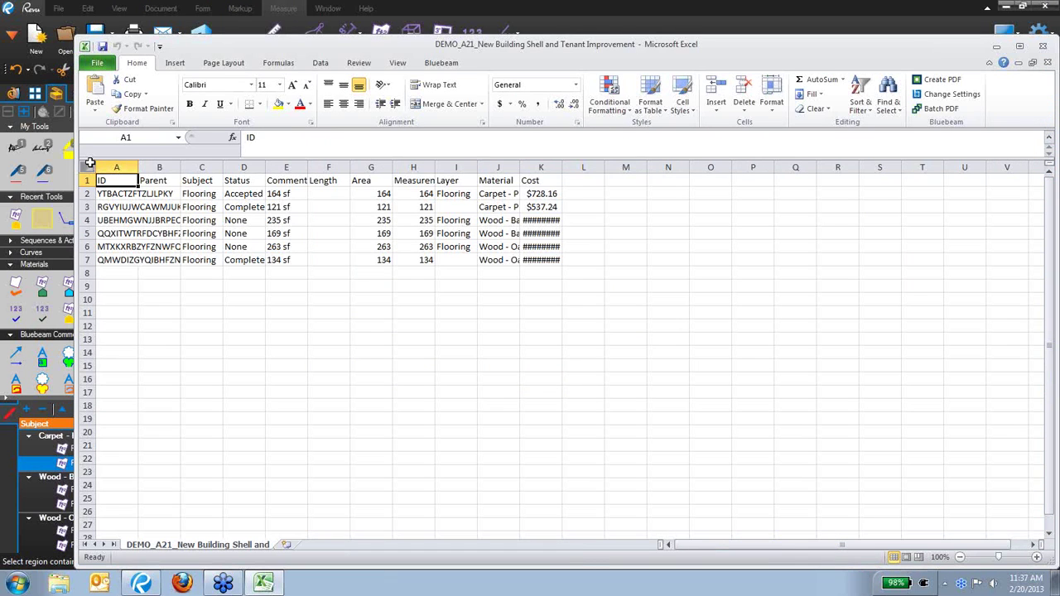
Step: Autofit the width of all columns in the exported spreadsheet
click(89, 163)
double_click(139, 167)
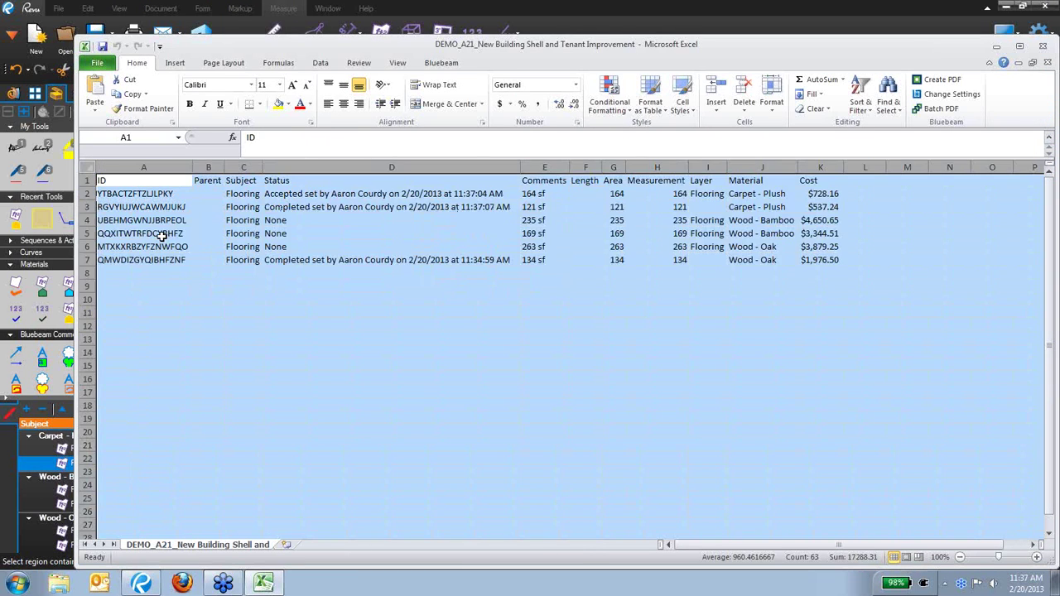
click(144, 352)
Step: Hide the ID and Parent columns in the exported spreadsheet
click(124, 166)
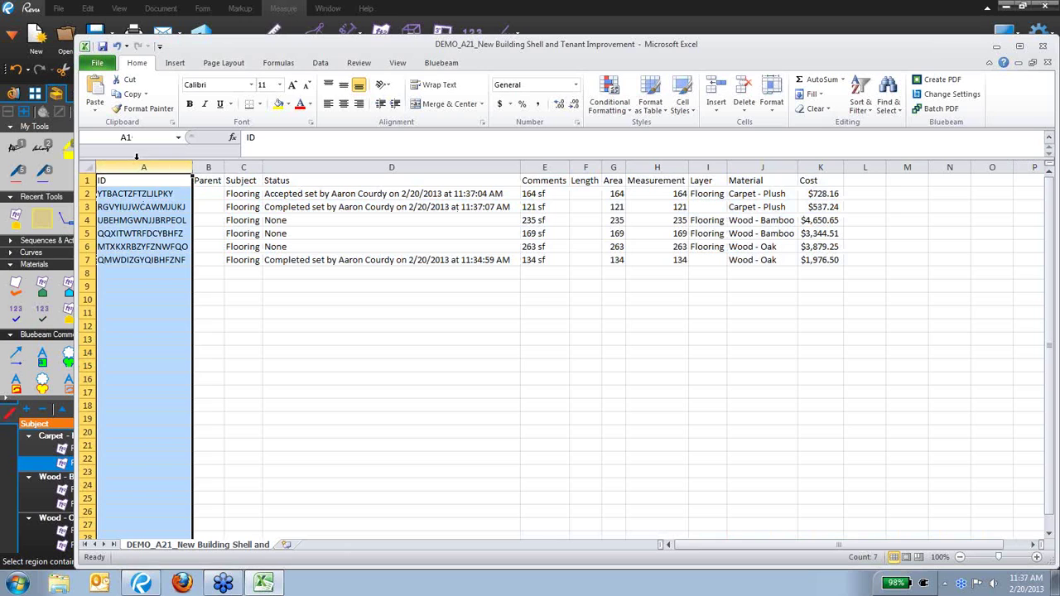
right_click(138, 168)
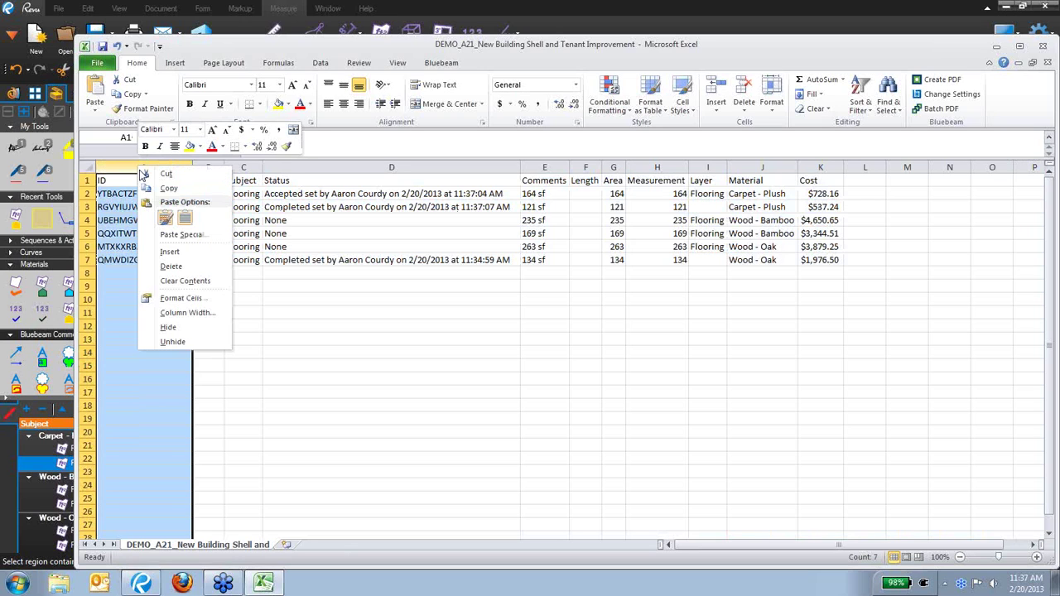
click(170, 332)
click(218, 299)
click(116, 167)
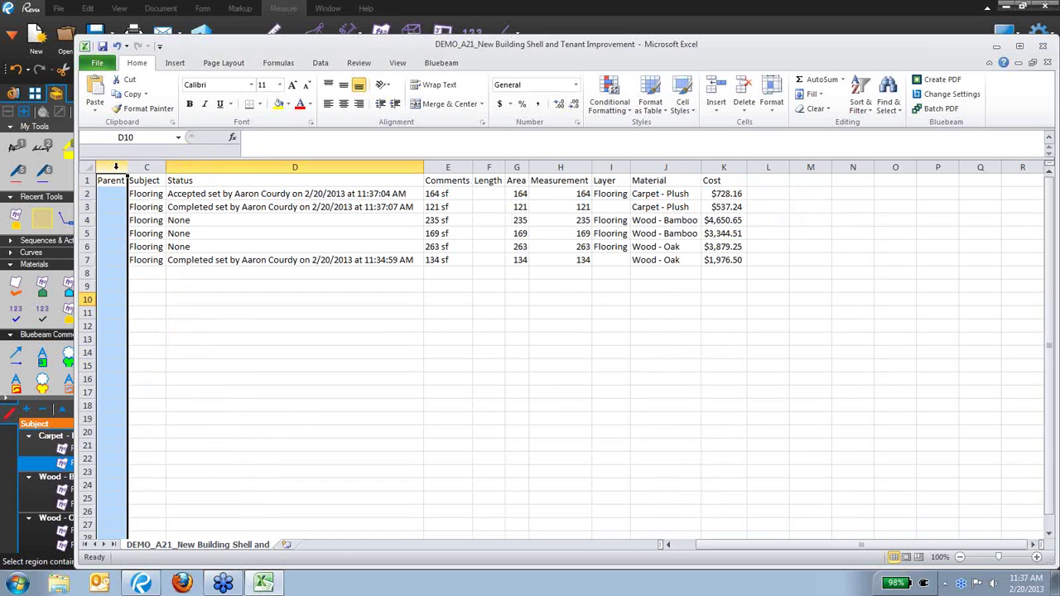
right_click(116, 167)
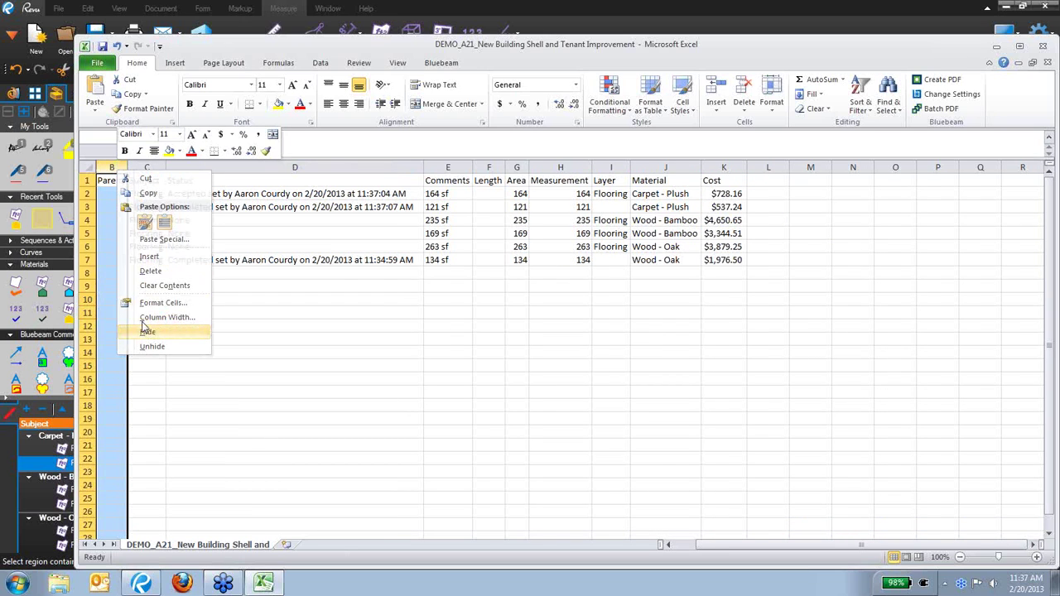
click(147, 332)
click(147, 313)
Step: Examine the exported flooring data column by column, from Subject and Status through Area, Measurement, Layer and Material to Cost
drag(116, 193, 116, 259)
drag(172, 193, 174, 259)
drag(420, 193, 406, 260)
click(495, 193)
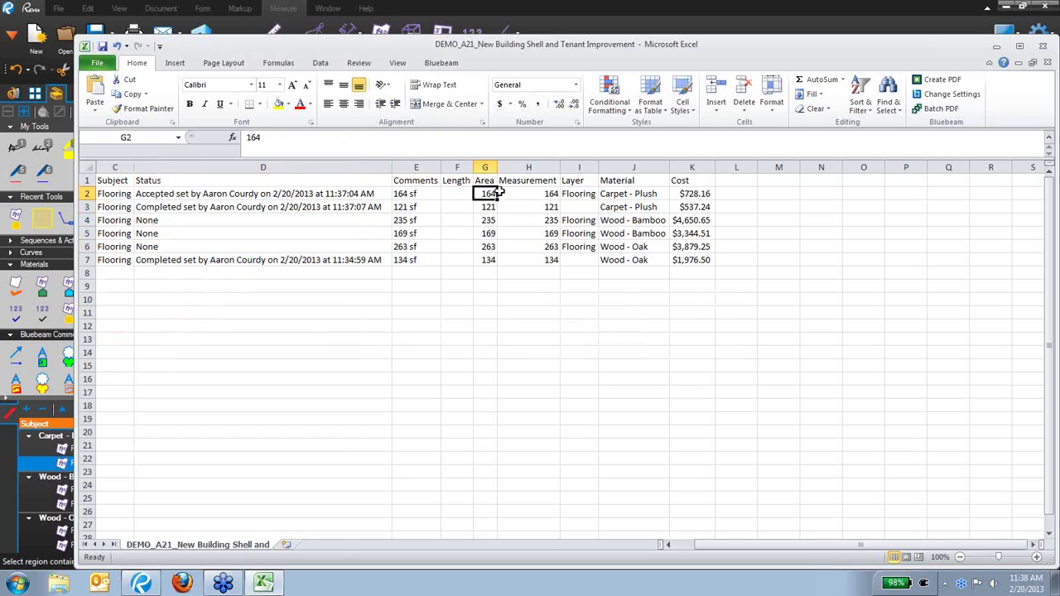
click(545, 196)
click(584, 194)
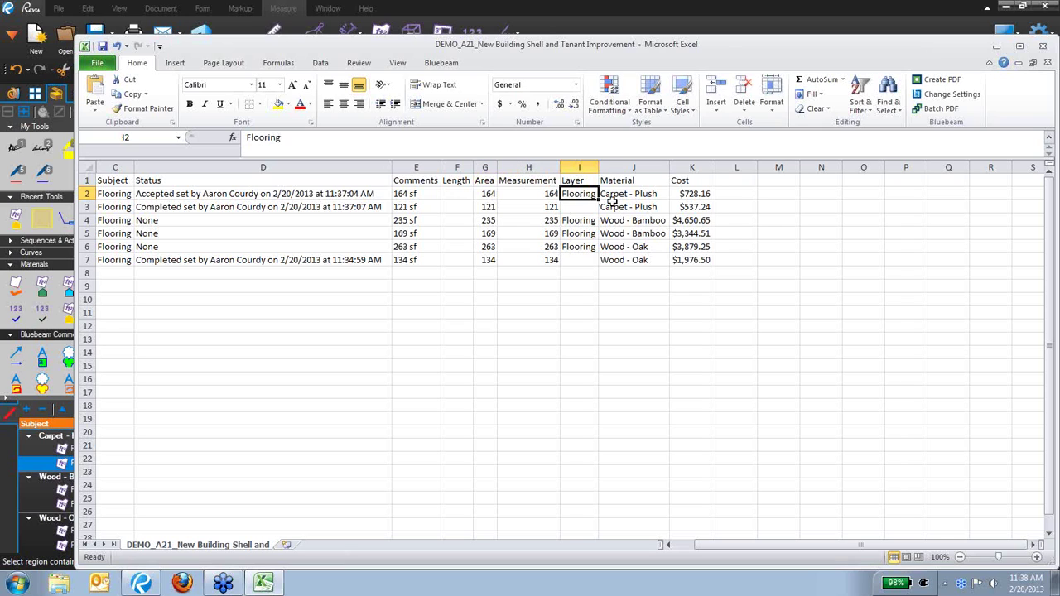
click(627, 197)
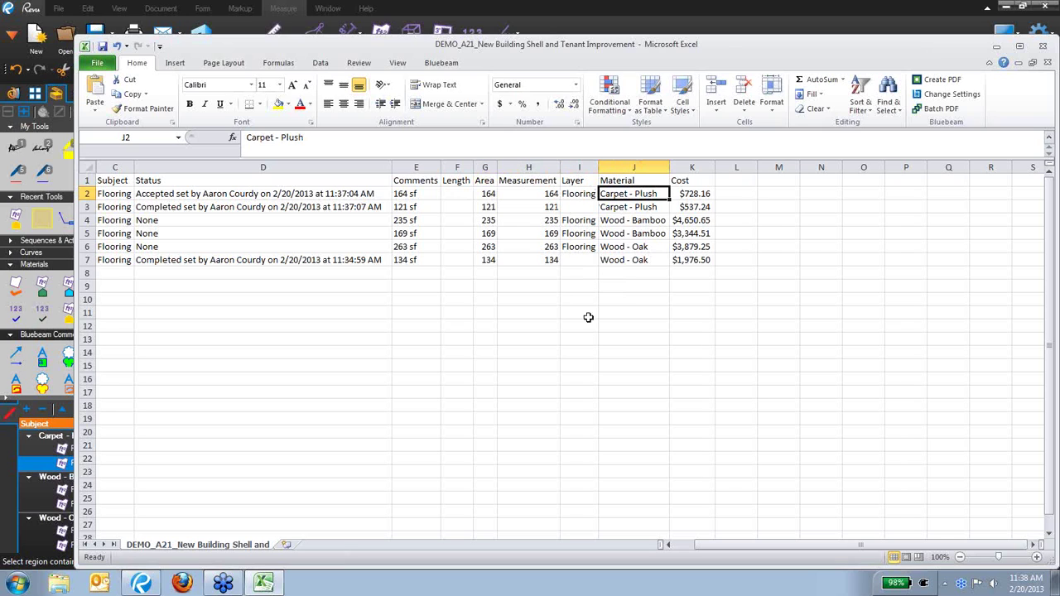
click(698, 195)
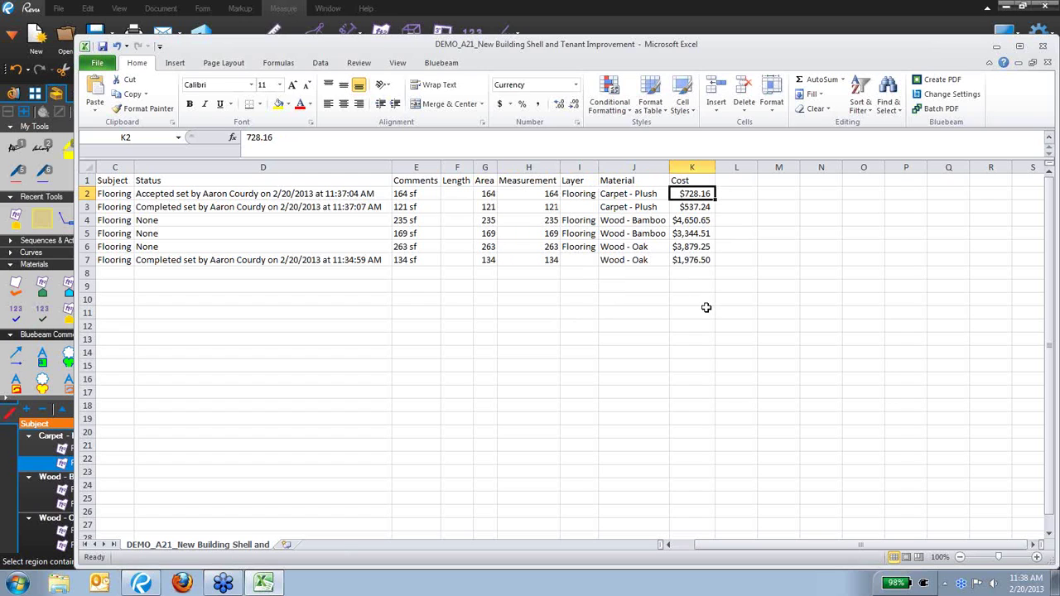
drag(701, 262, 109, 167)
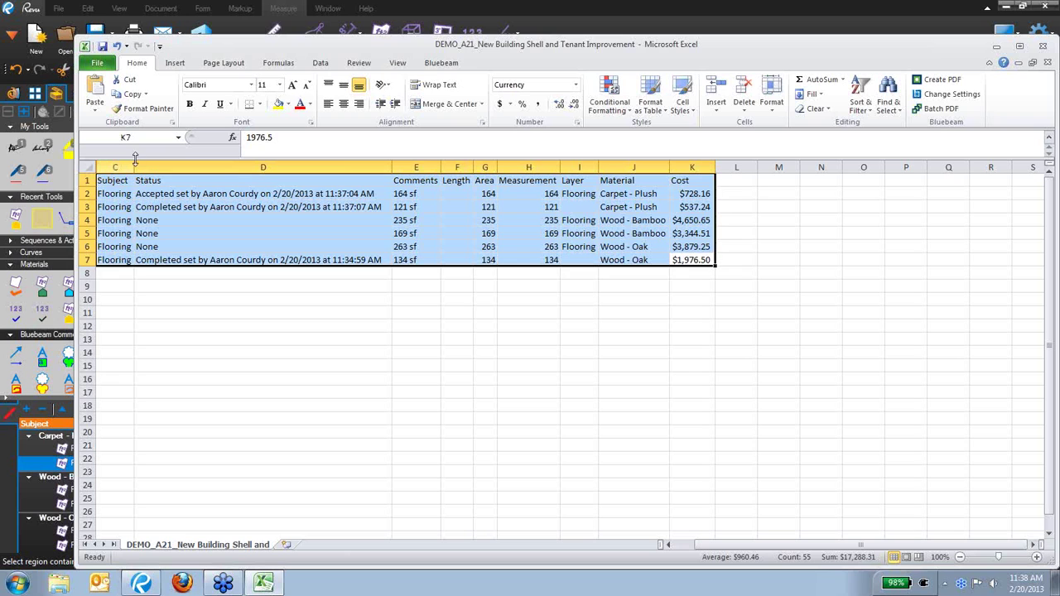
click(525, 299)
Step: Close the exported spreadsheet without saving its changes and return to the floor plan in Bluebeam Revu
click(1043, 46)
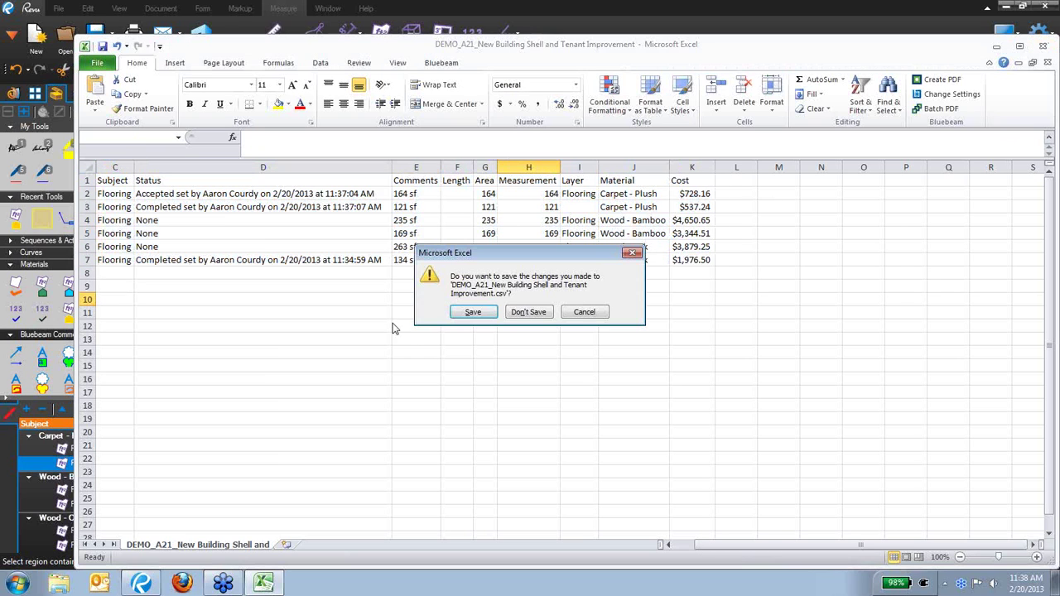
click(528, 312)
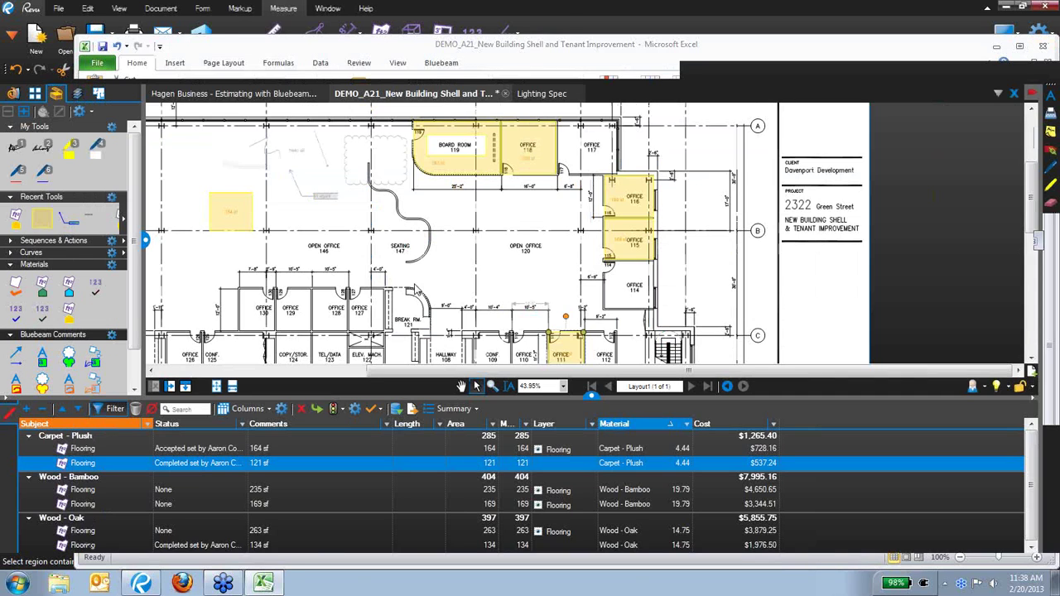
Step: Show the page thumbnails of the plan and start creating a PDF summary of the markups
click(454, 408)
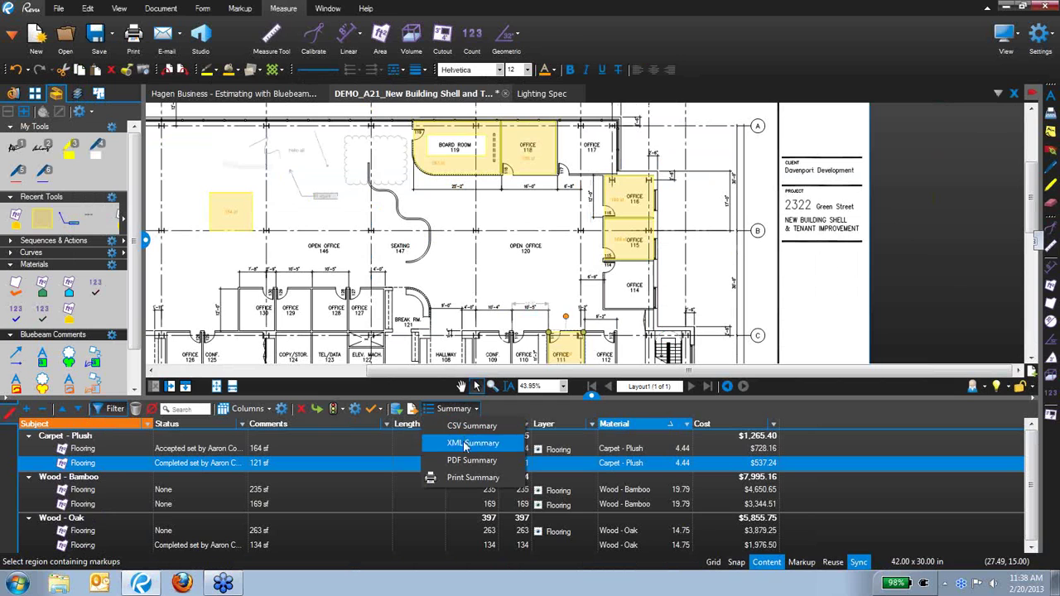
click(38, 94)
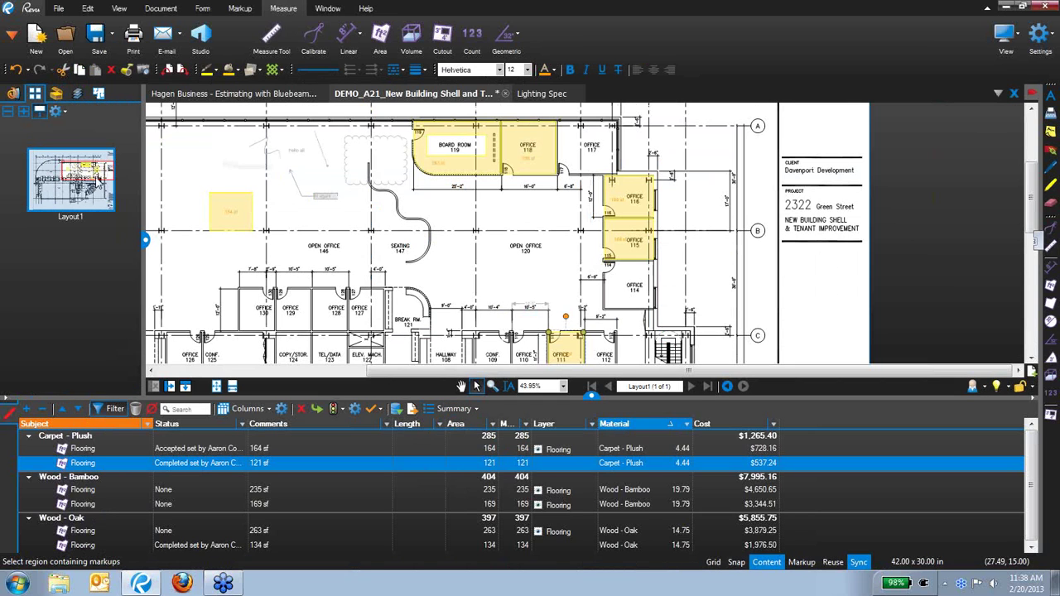
scroll(870, 133, down, 3)
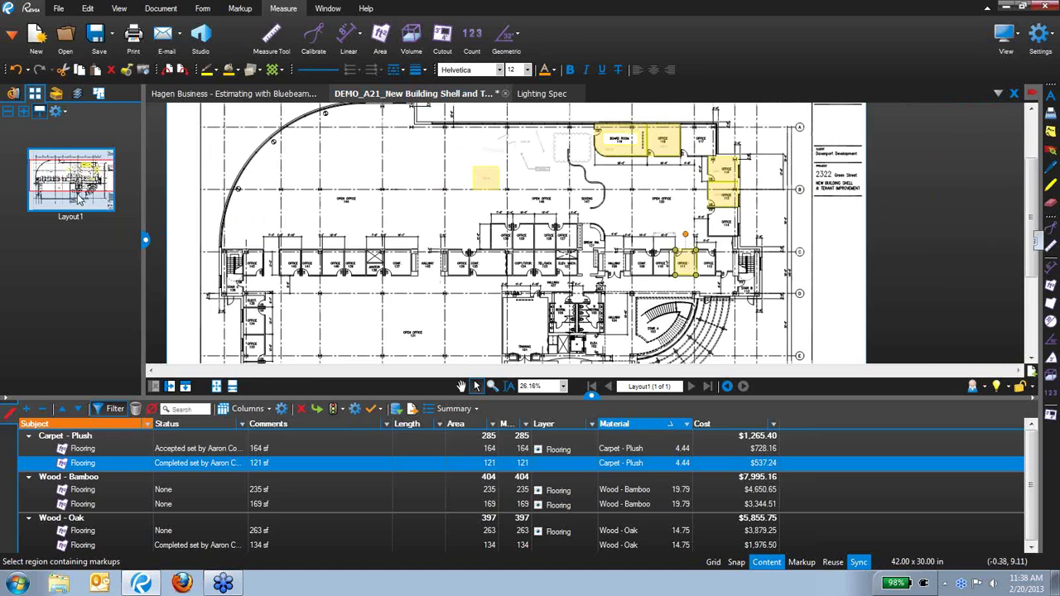
click(472, 409)
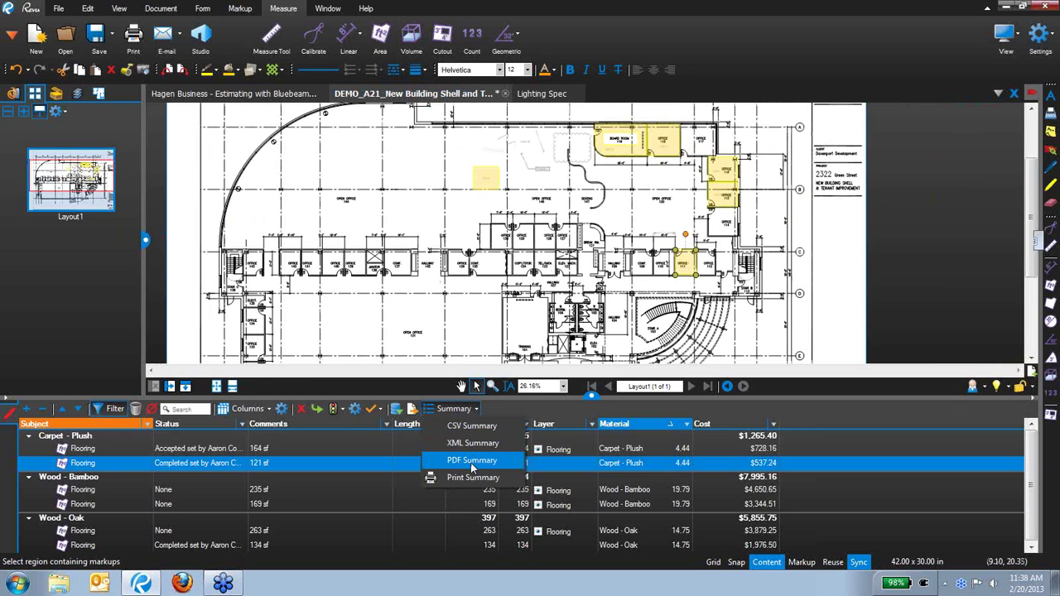
Step: Generate a PDF summary of the flooring markups titled "Flooring Estimate", appended to the current PDF with hyperlinks and totals
click(472, 461)
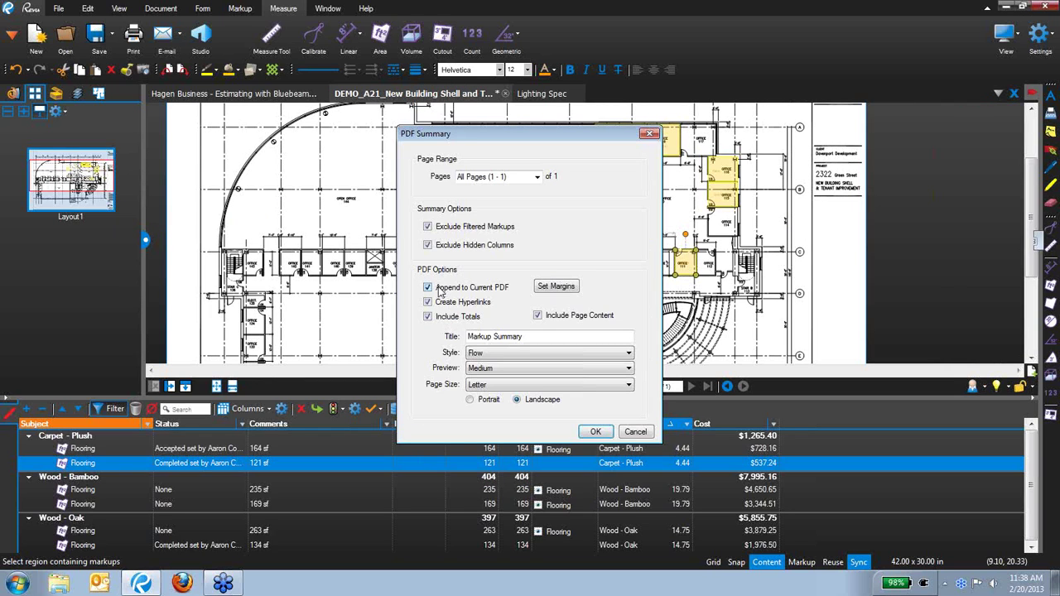
drag(533, 337, 317, 329)
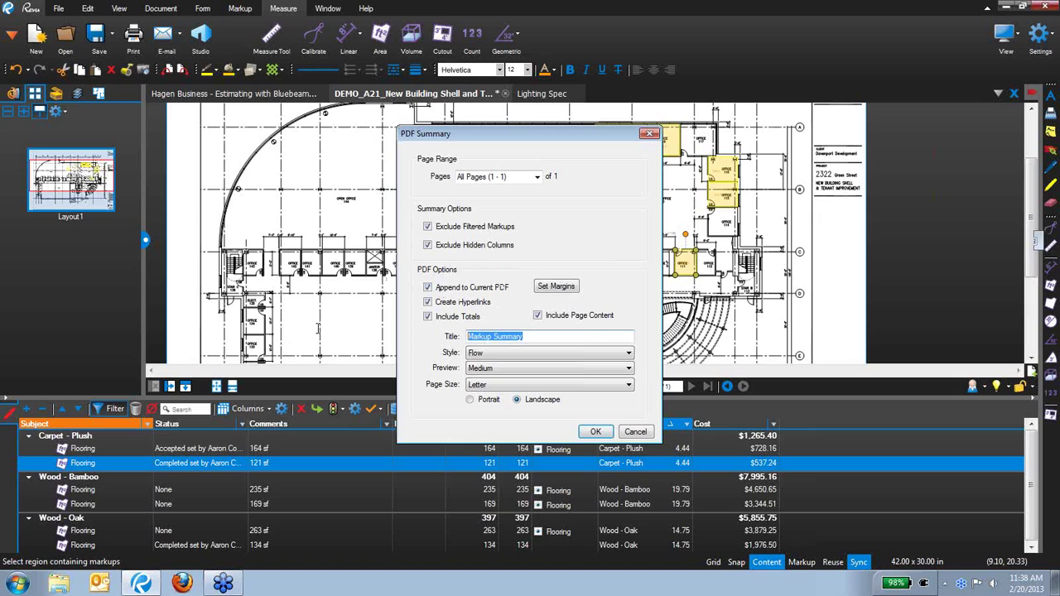
text(Flooring Estimate)
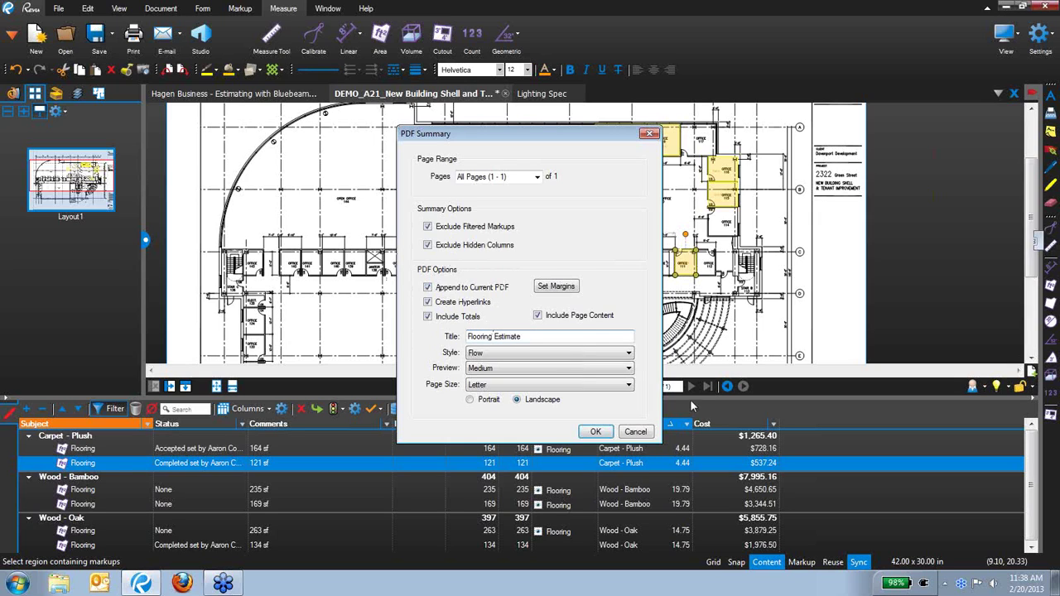
click(596, 432)
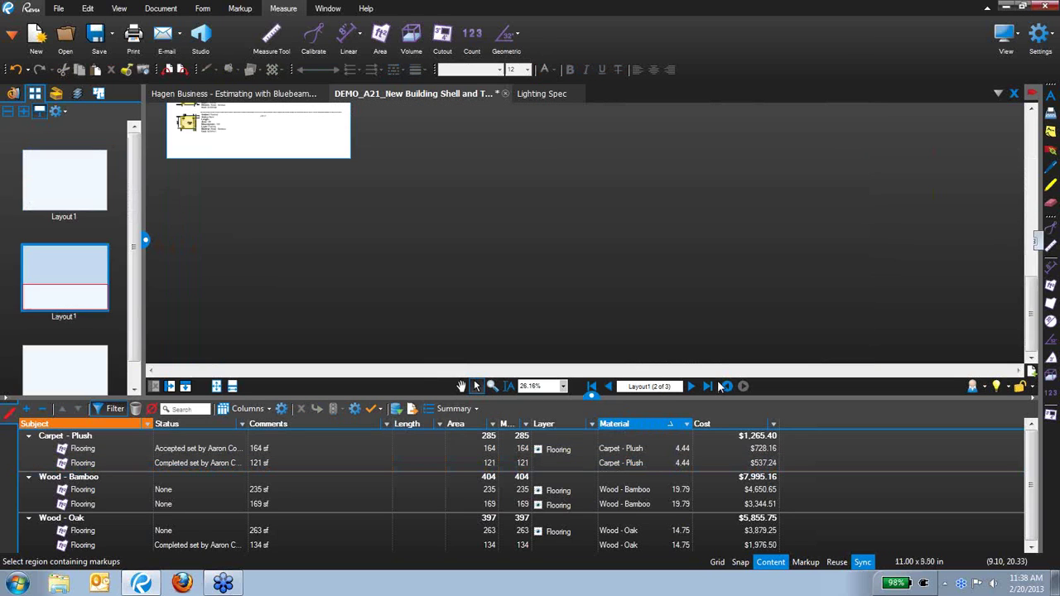
Step: Hide the markups list and return to the floor plan on page 1
click(590, 396)
click(86, 205)
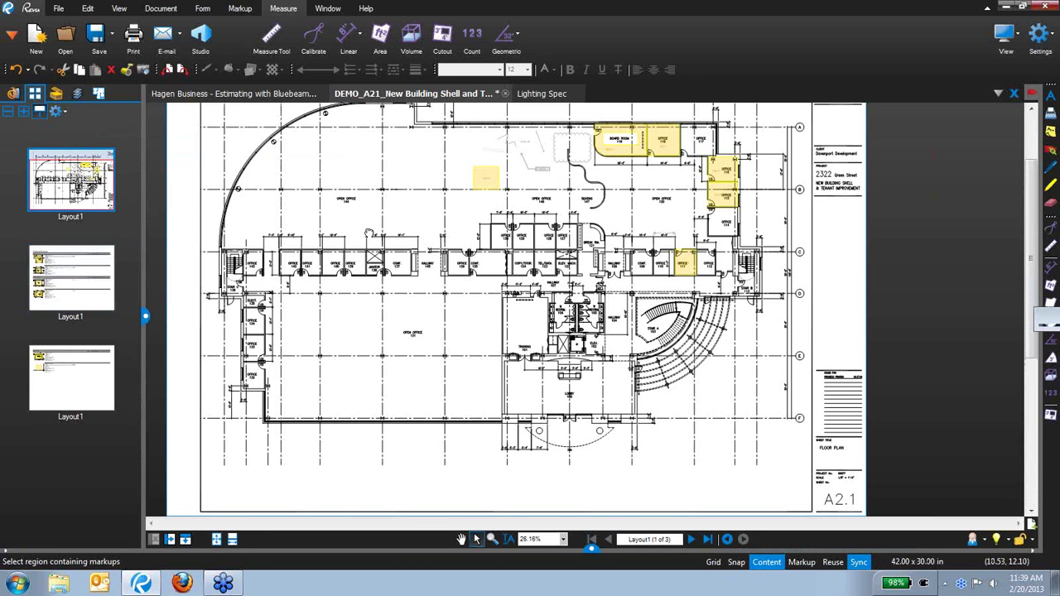
scroll(369, 233, up, 1)
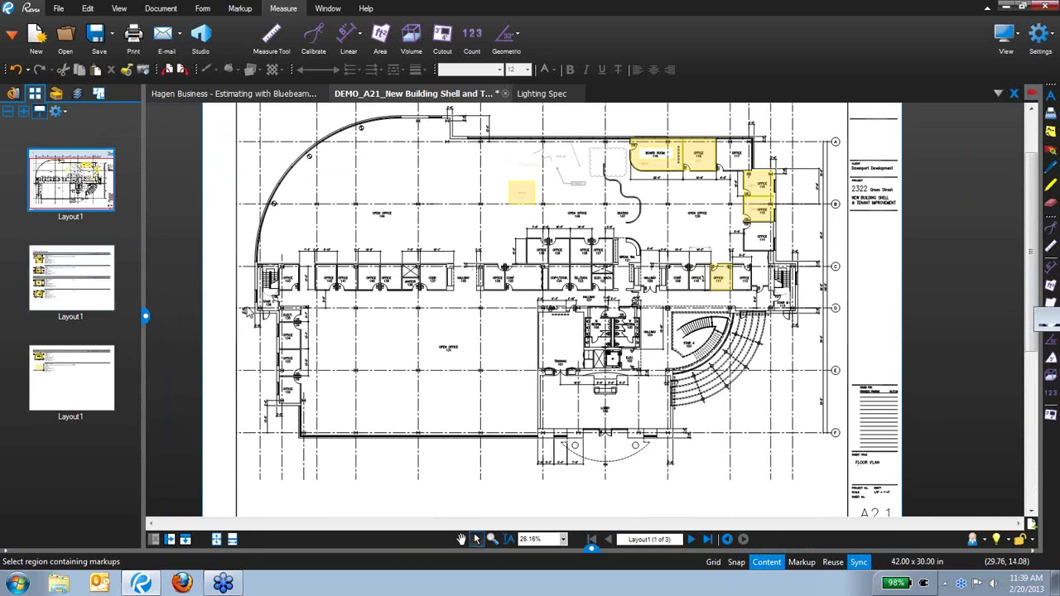
Step: Review the Flooring Estimate summary on page 2 and follow the Office 118 snapshot link to its area on the floor plan
click(91, 270)
drag(313, 272, 429, 338)
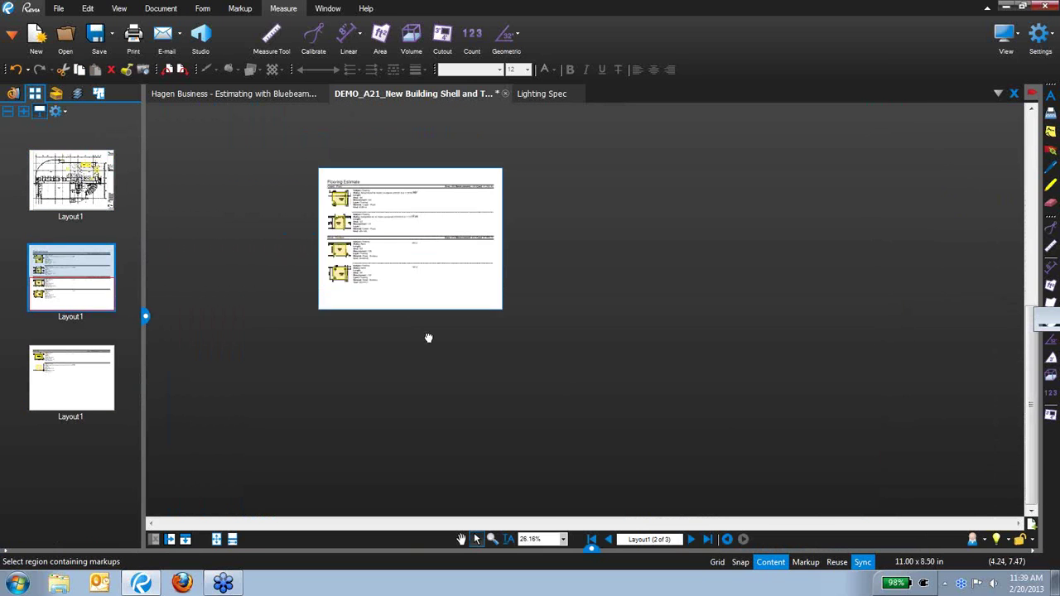
scroll(428, 338, up, 5)
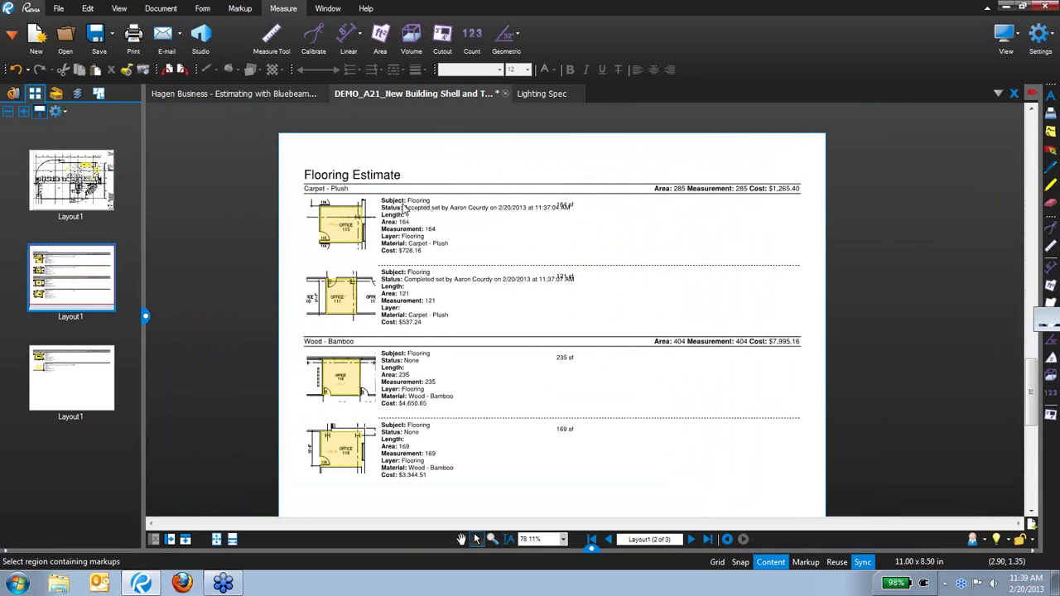
scroll(407, 211, up, 1)
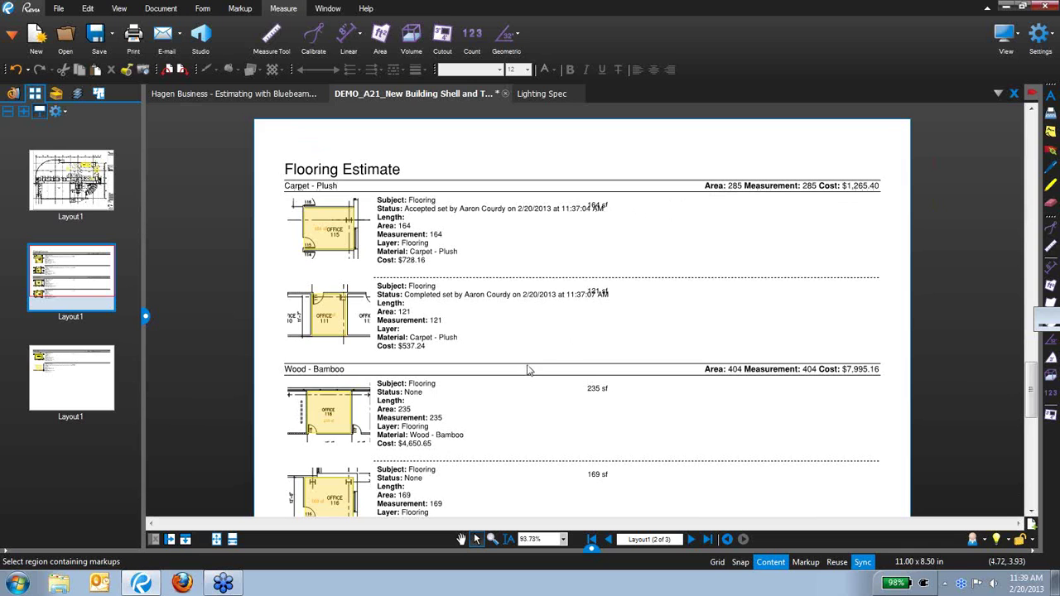
scroll(547, 383, up, 3)
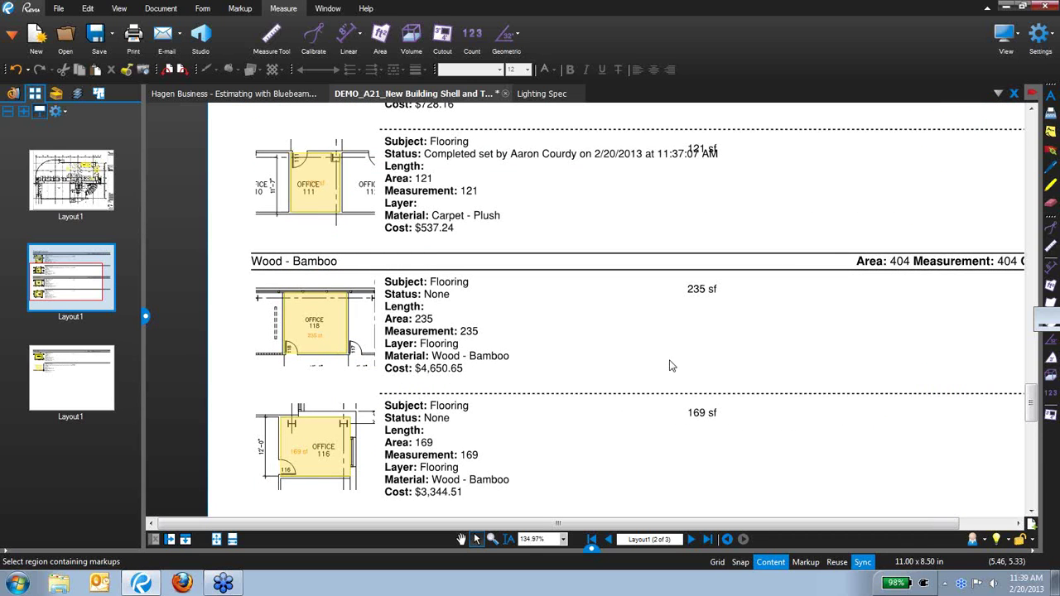
drag(659, 361, 640, 342)
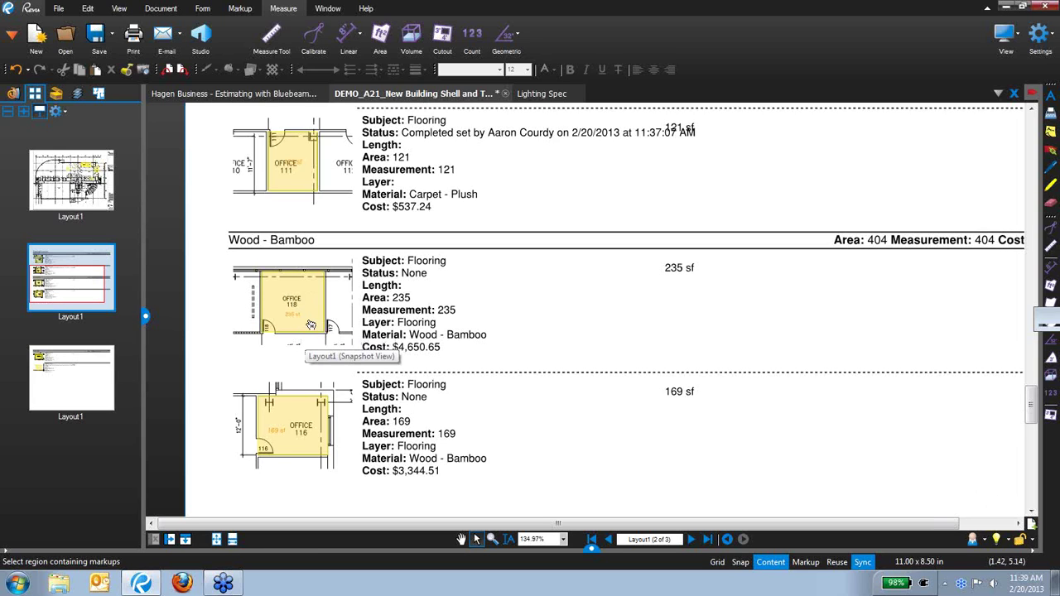
click(316, 308)
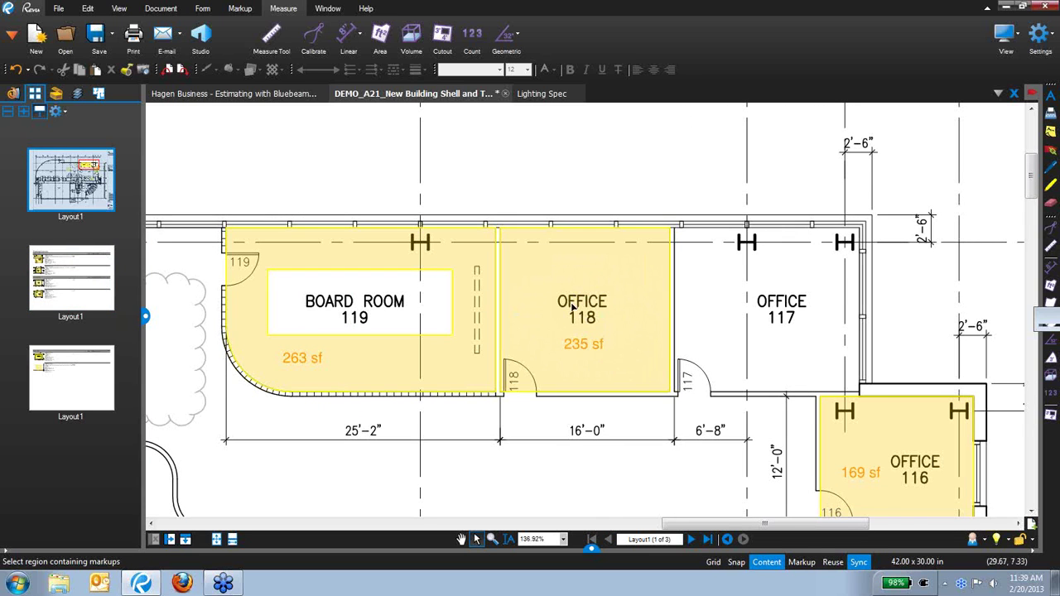
scroll(572, 309, down, 5)
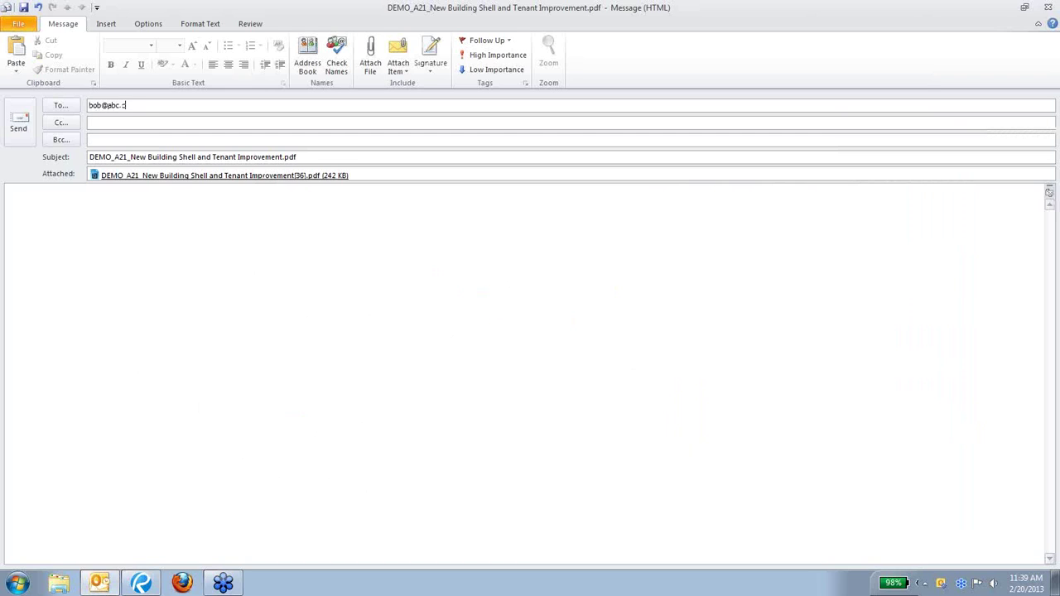
Step: Write "Please check my calcs!" as the body of the e-mail with the attached PDF, and close the message without sending it
click(11, 200)
text(plew)
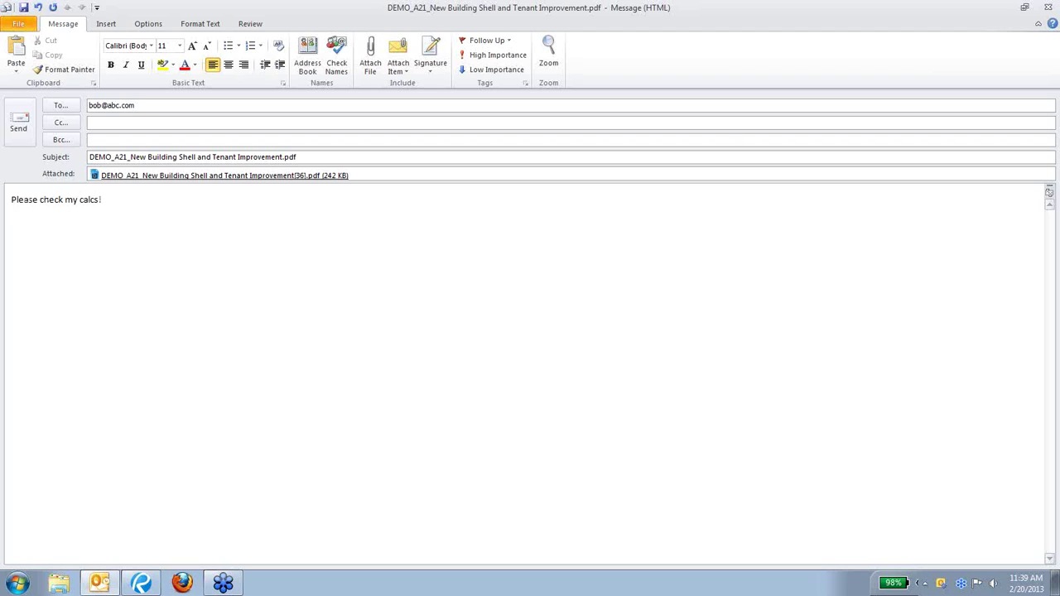
click(1048, 7)
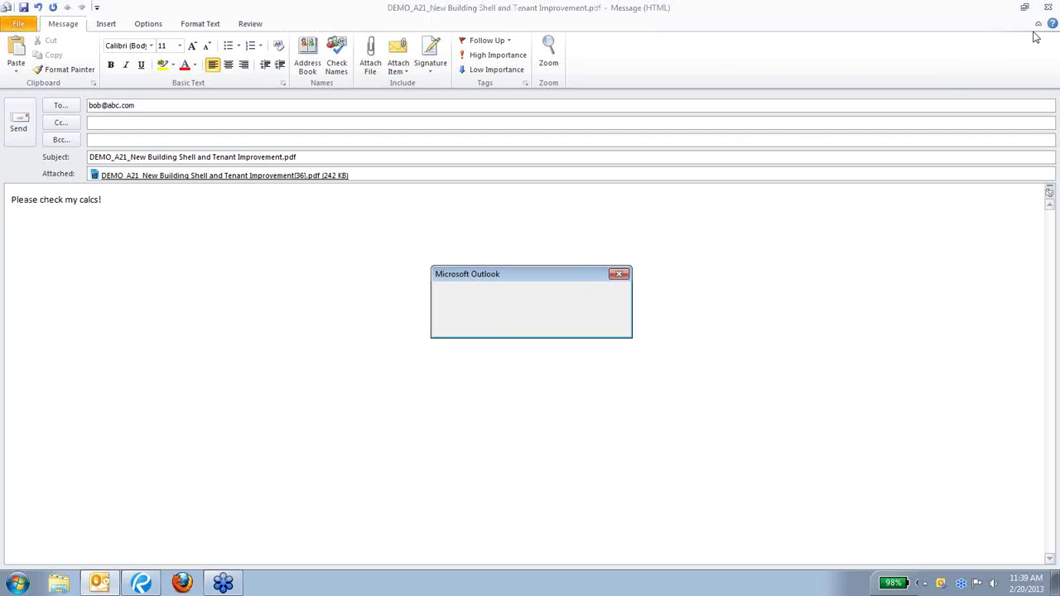
click(533, 323)
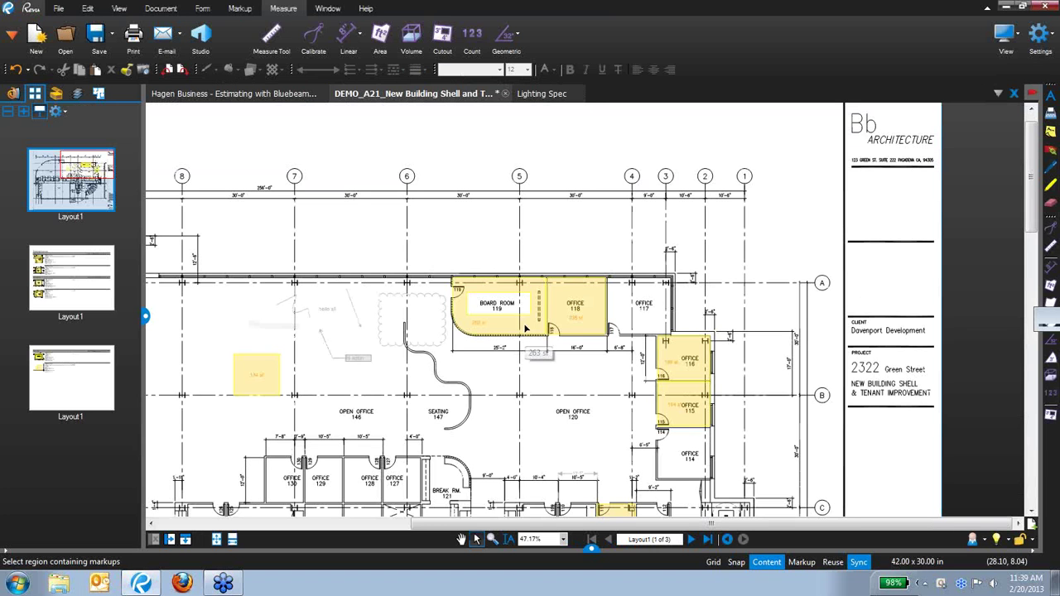
Step: Briefly check the markups list below the floor plan, and go back to the Flooring Estimate page
mouse_move(597, 242)
mouse_down()
mouse_move(640, 206)
mouse_move(670, 201)
mouse_up()
click(591, 550)
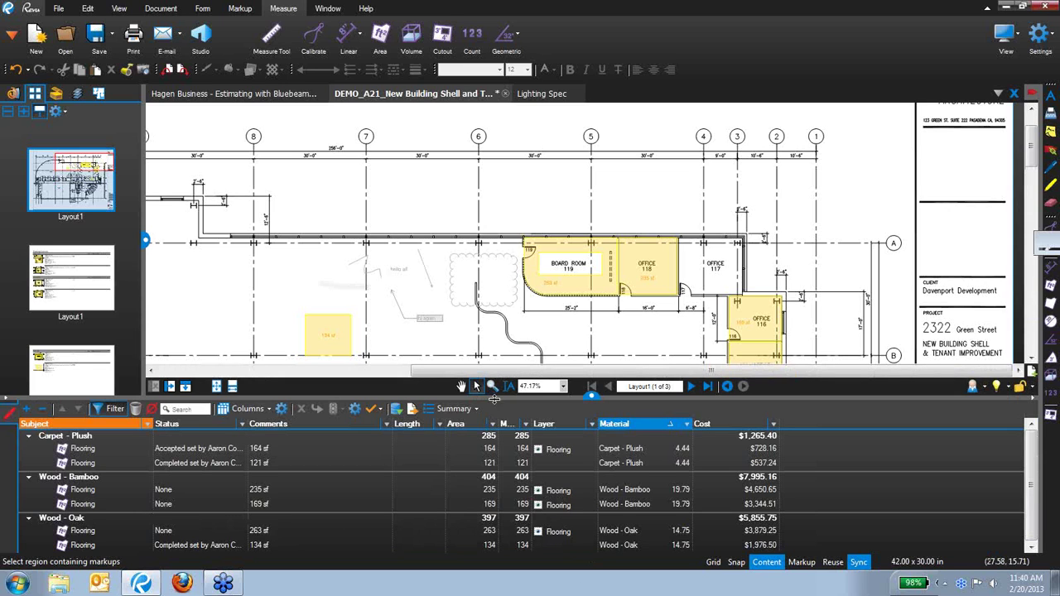
click(595, 396)
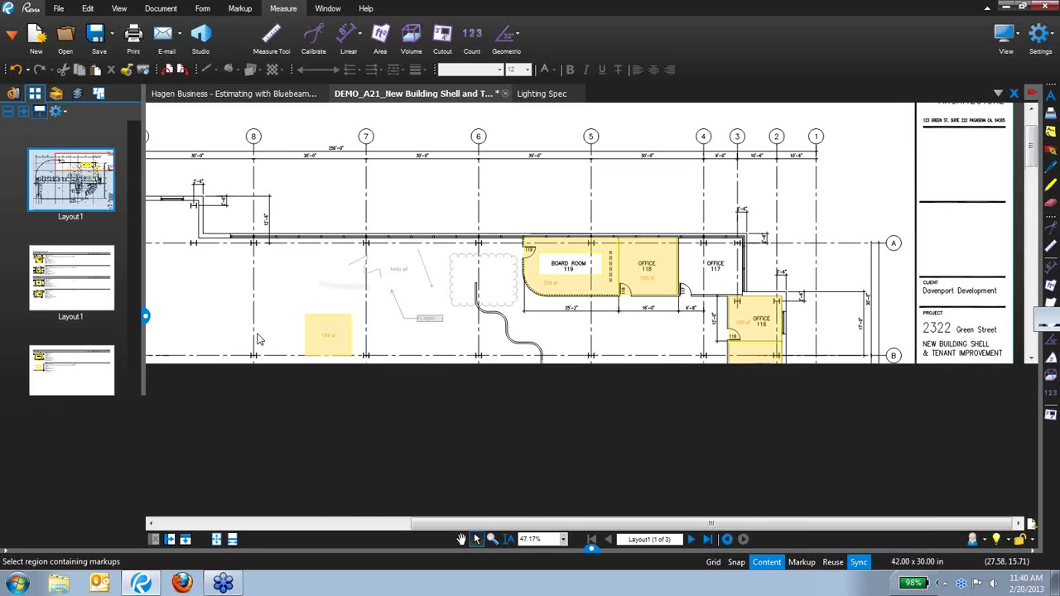
key(Page_Down)
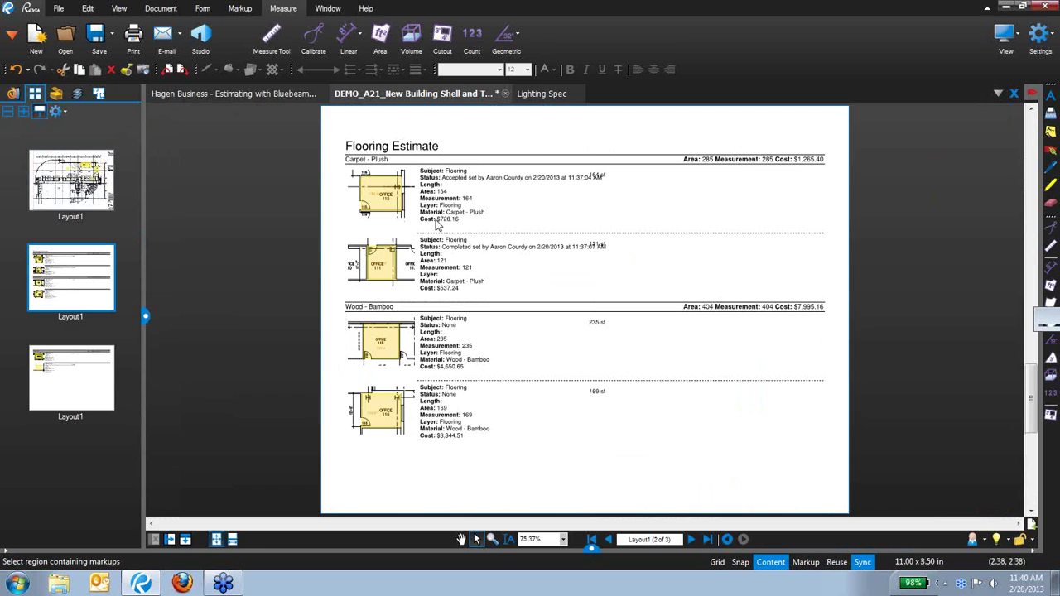
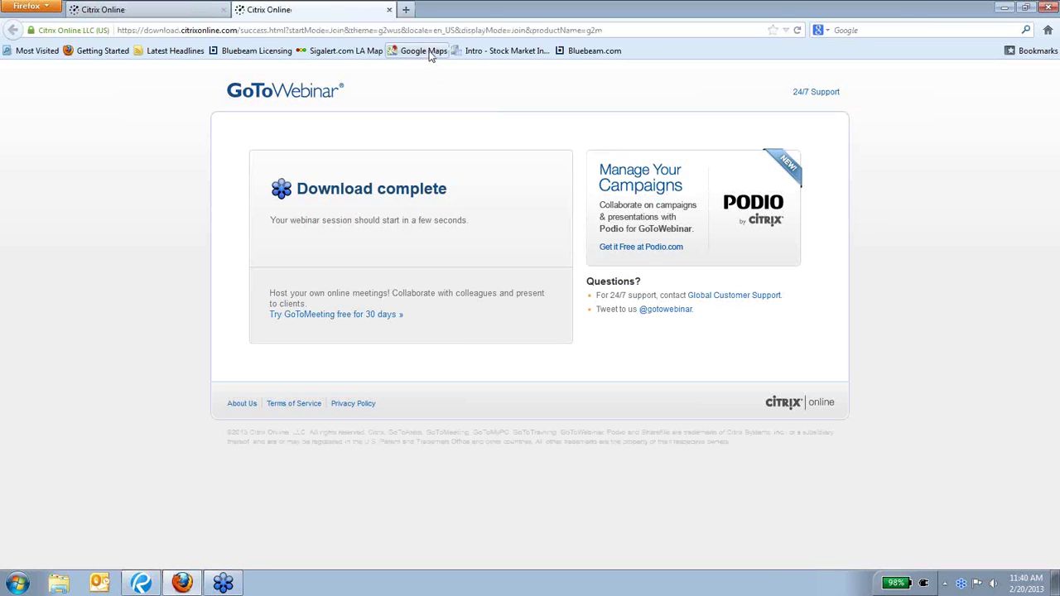
Step: Search Google Maps for "fontana, ca" and locate the large building complex between Marygold Ave and Valley Blvd, closing the map when finished
click(430, 55)
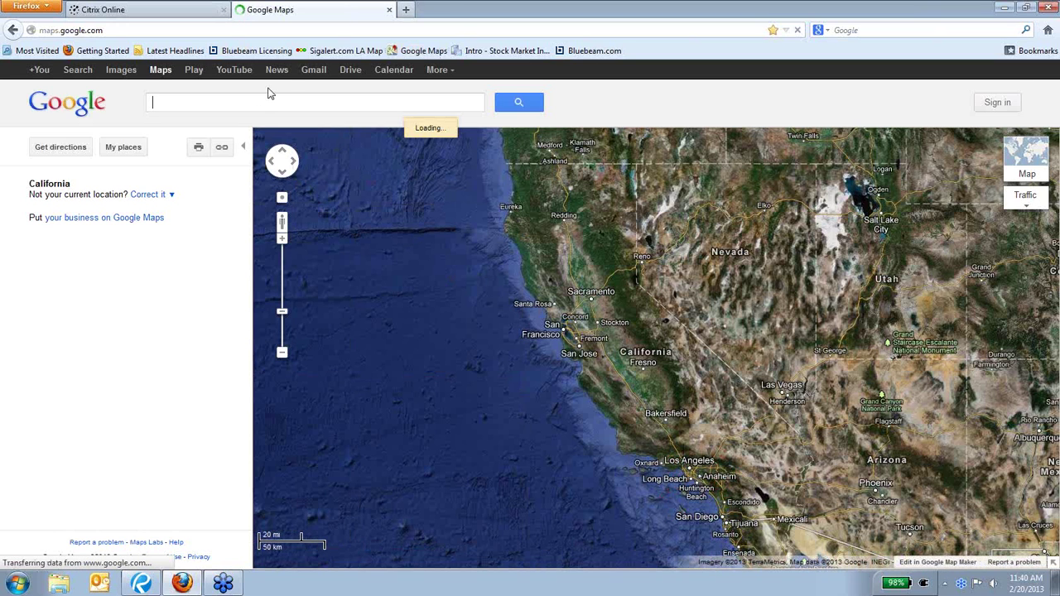
text(fontana, ca)
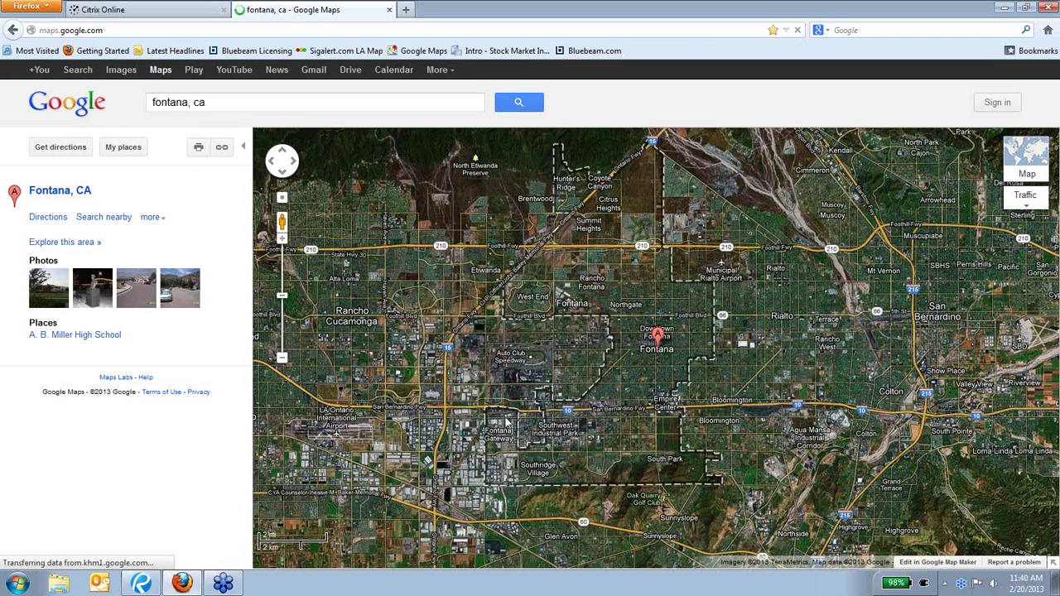
scroll(562, 408, up, 2)
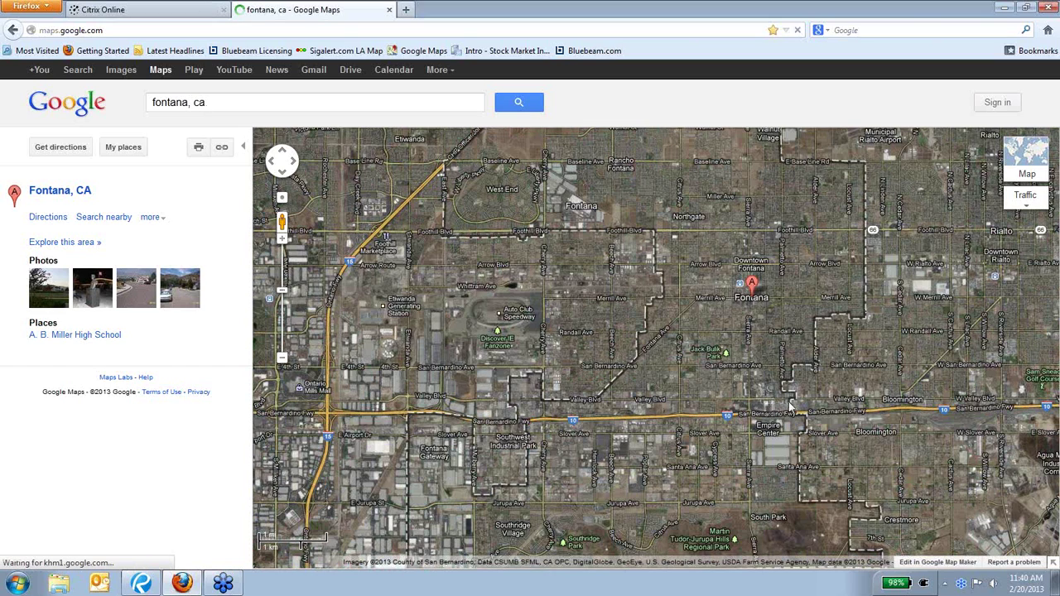
scroll(766, 399, up, 2)
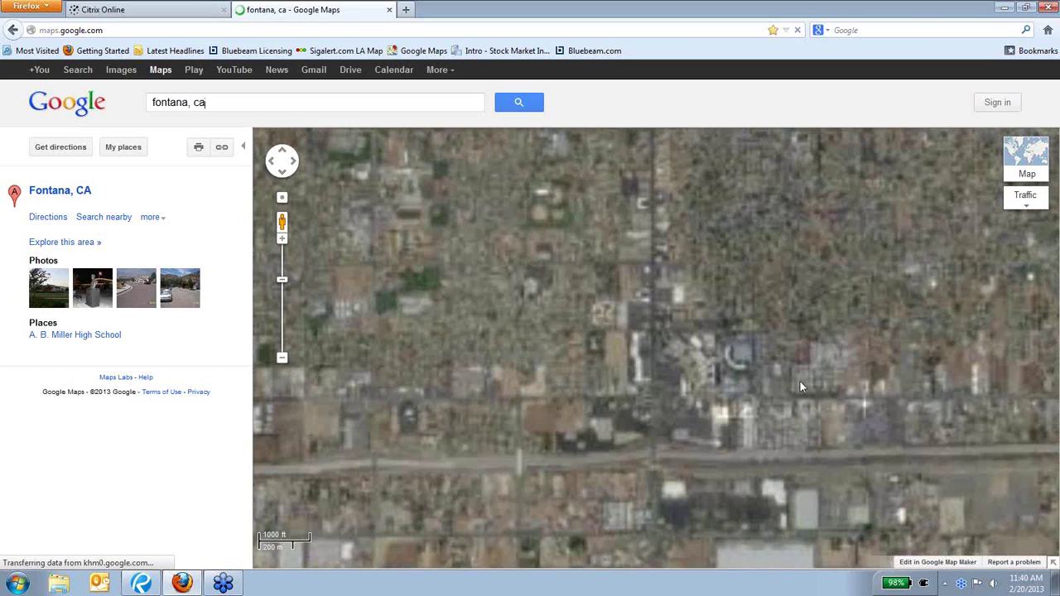
scroll(826, 418, up, 1)
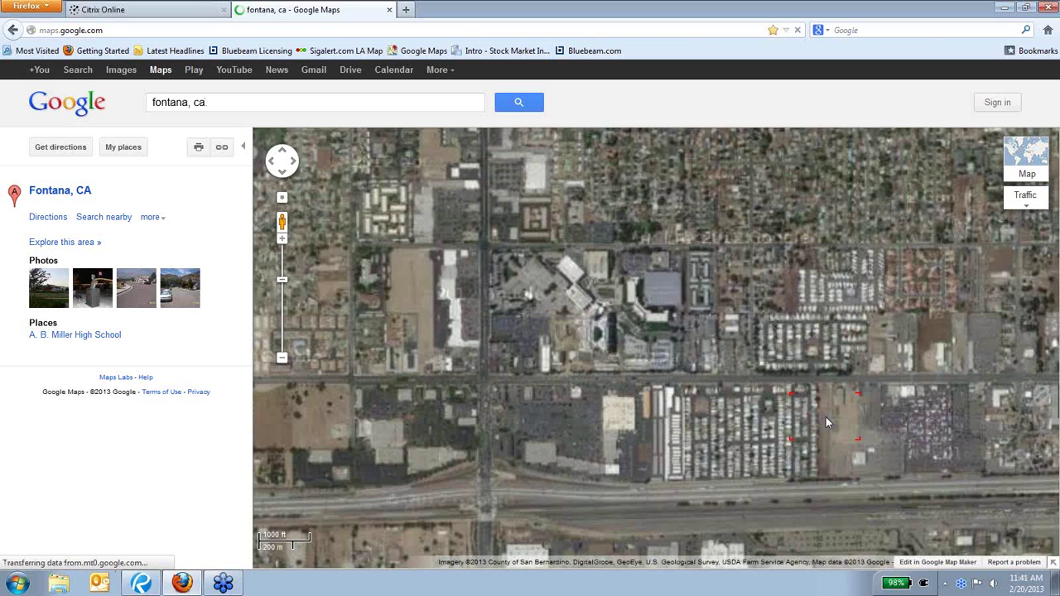
scroll(625, 352, up, 1)
scroll(613, 348, up, 1)
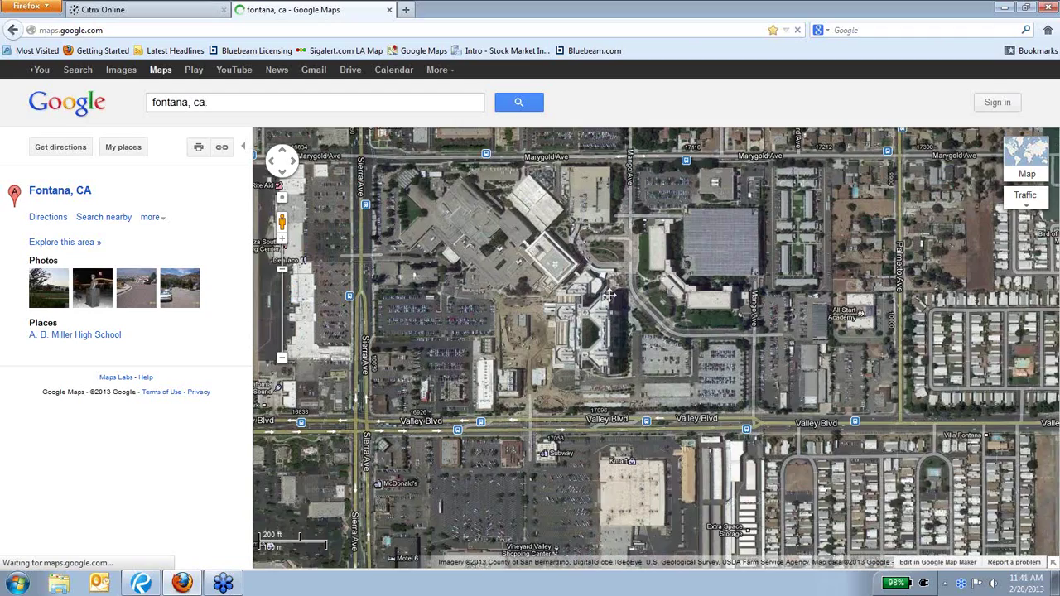
drag(610, 294, 542, 347)
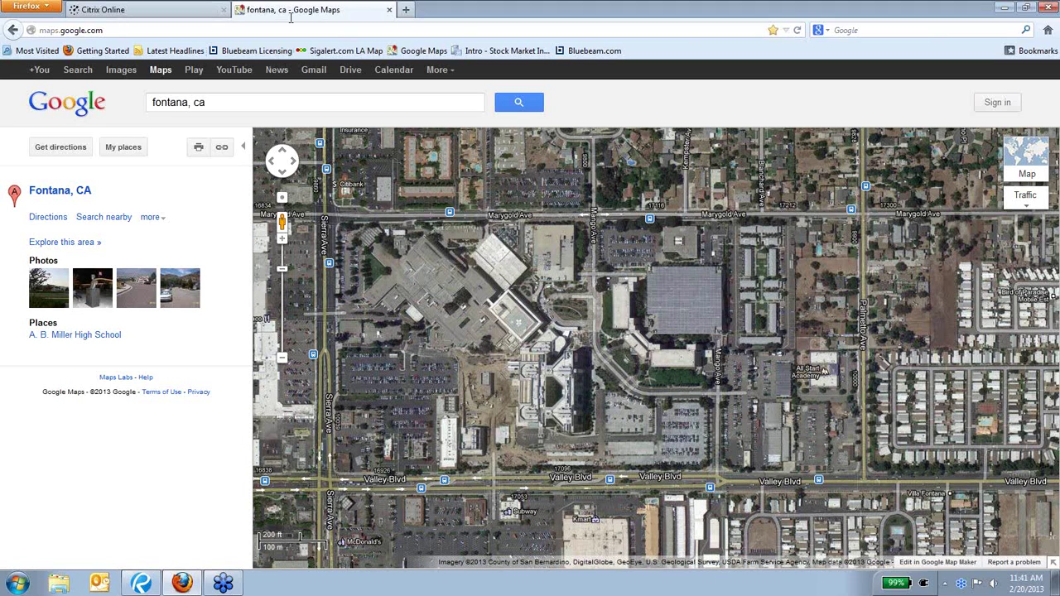
click(389, 9)
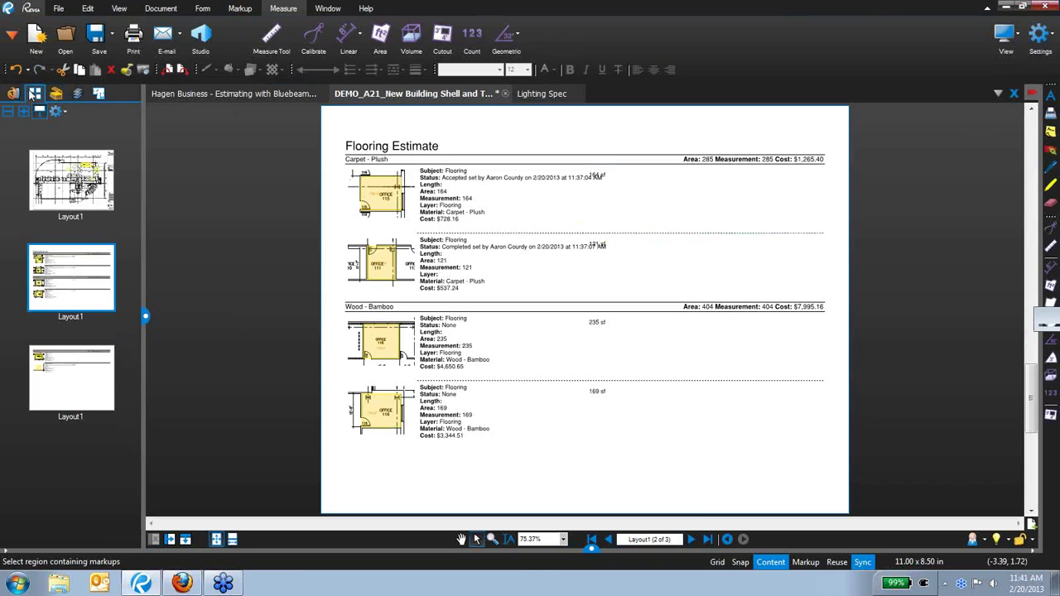
Step: Open "Estimating from Google.pdf" from the Estimation category of pinned files
click(14, 94)
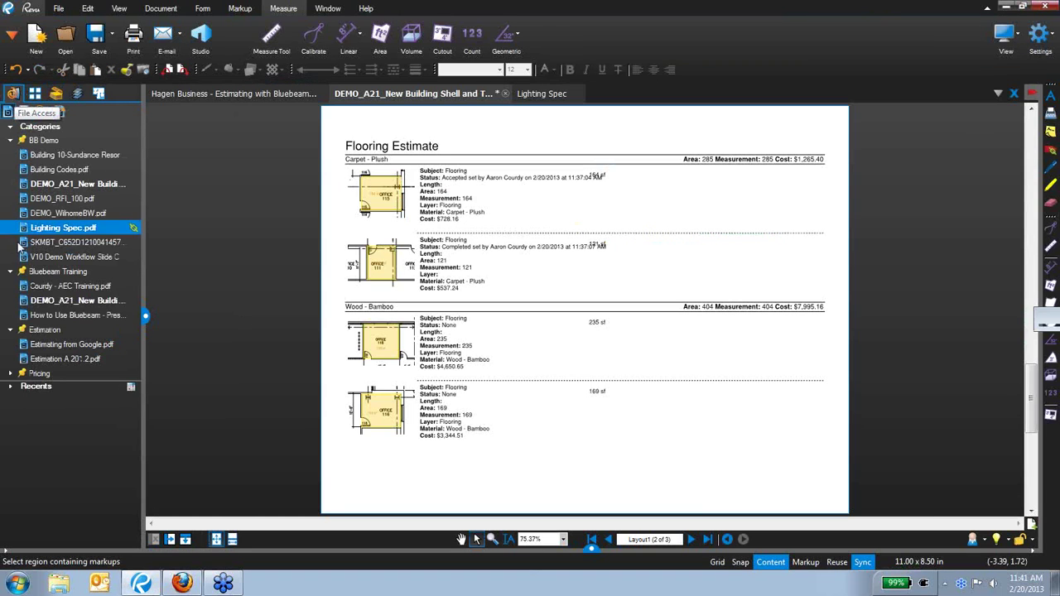
double_click(50, 272)
click(44, 302)
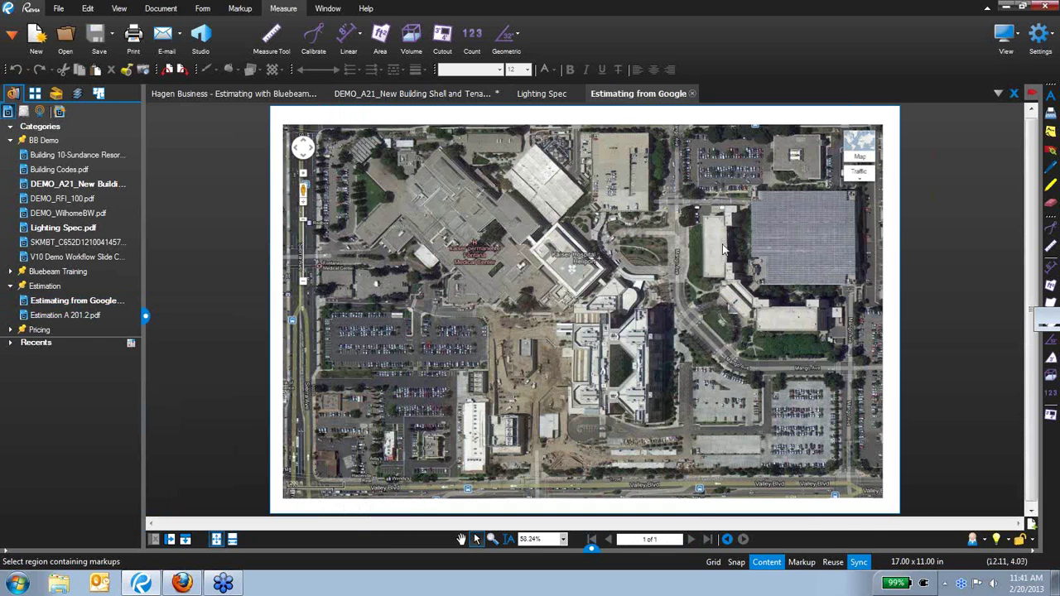
click(184, 585)
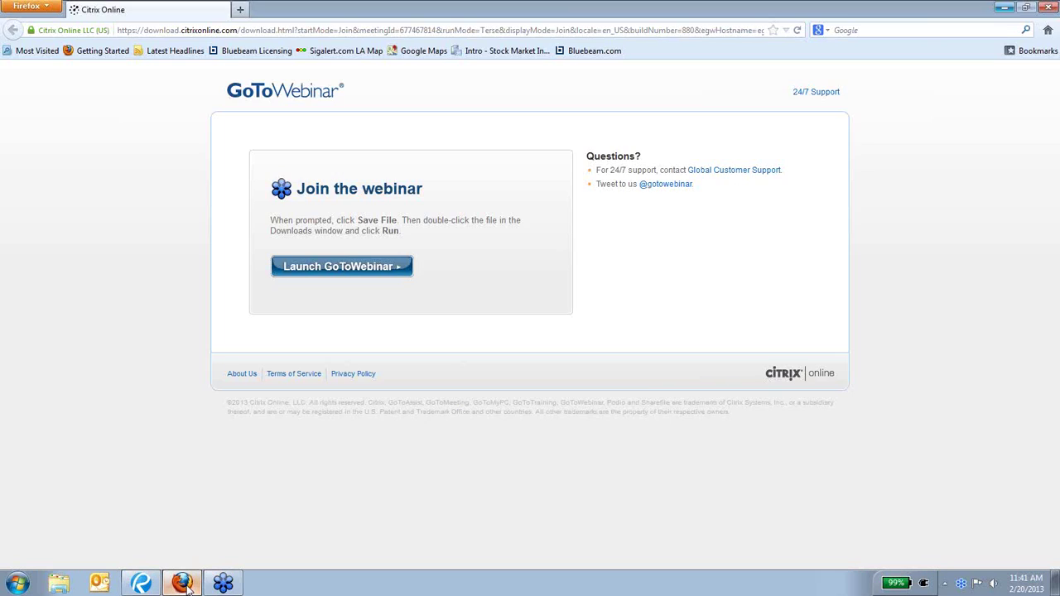
click(1004, 7)
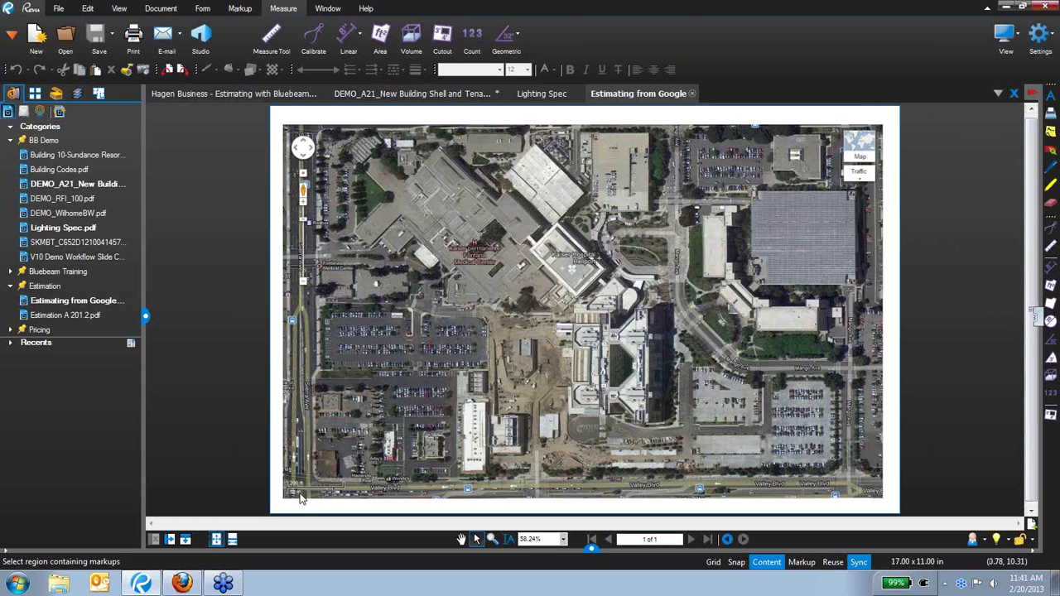
Step: Calibrate the measurement scale by picking both ends of the aerial image's scale bar and entering 200'0" as the distance
scroll(296, 502, up, 4)
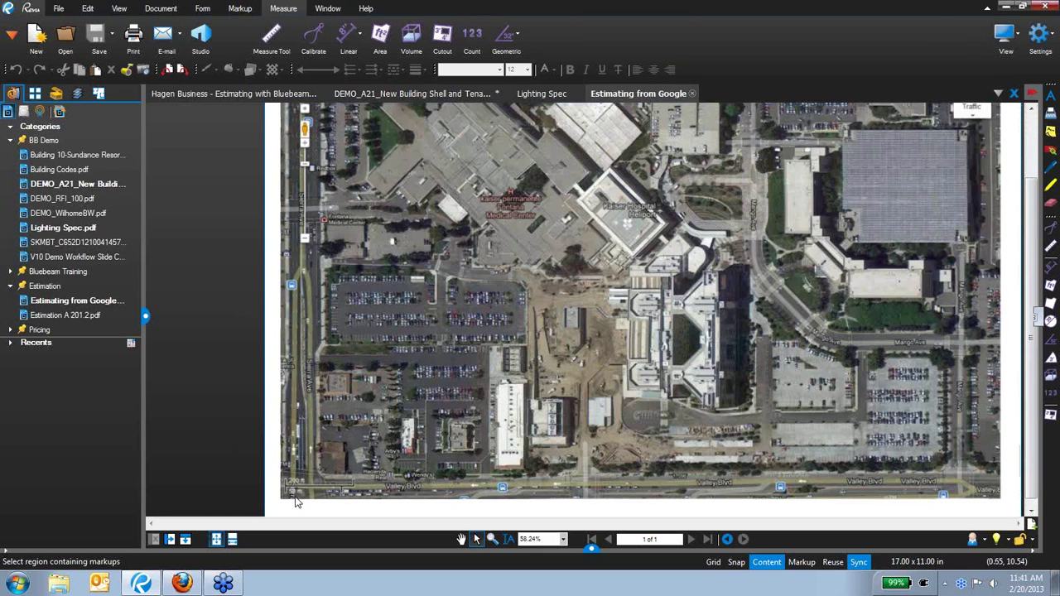
scroll(313, 481, up, 9)
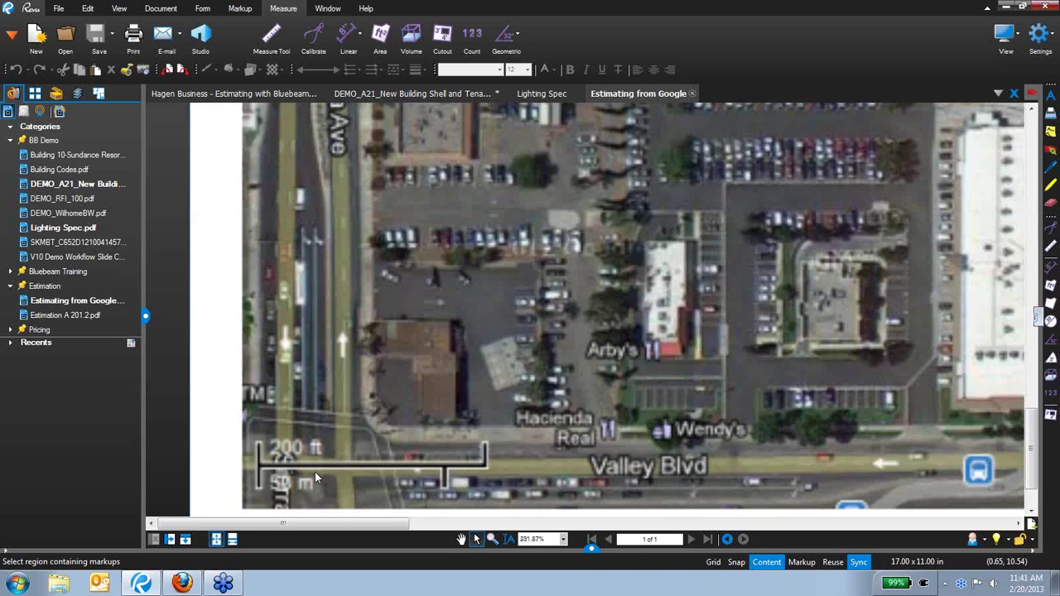
drag(342, 388, 317, 307)
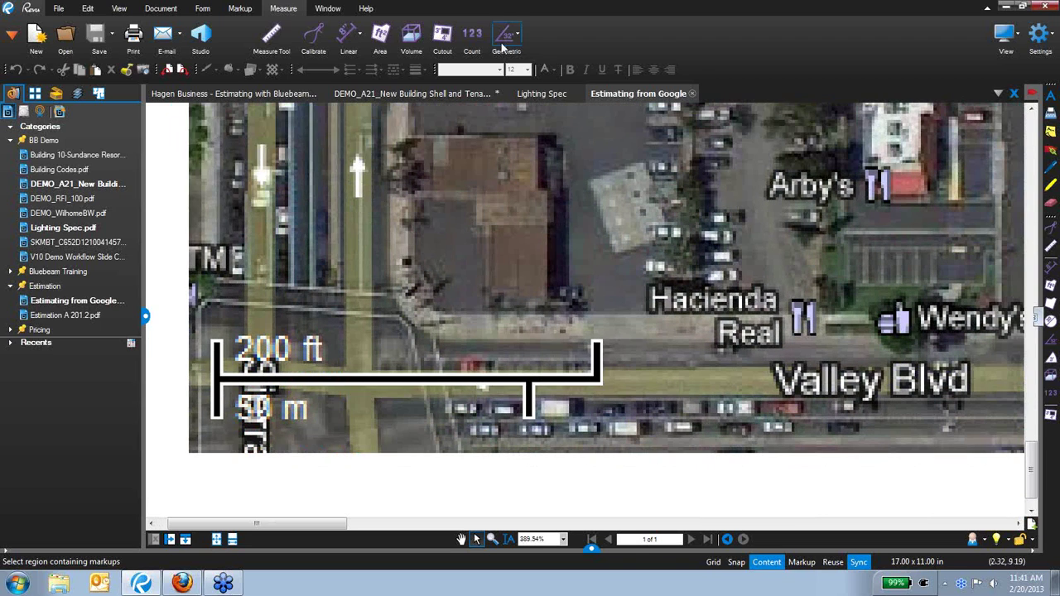
click(313, 34)
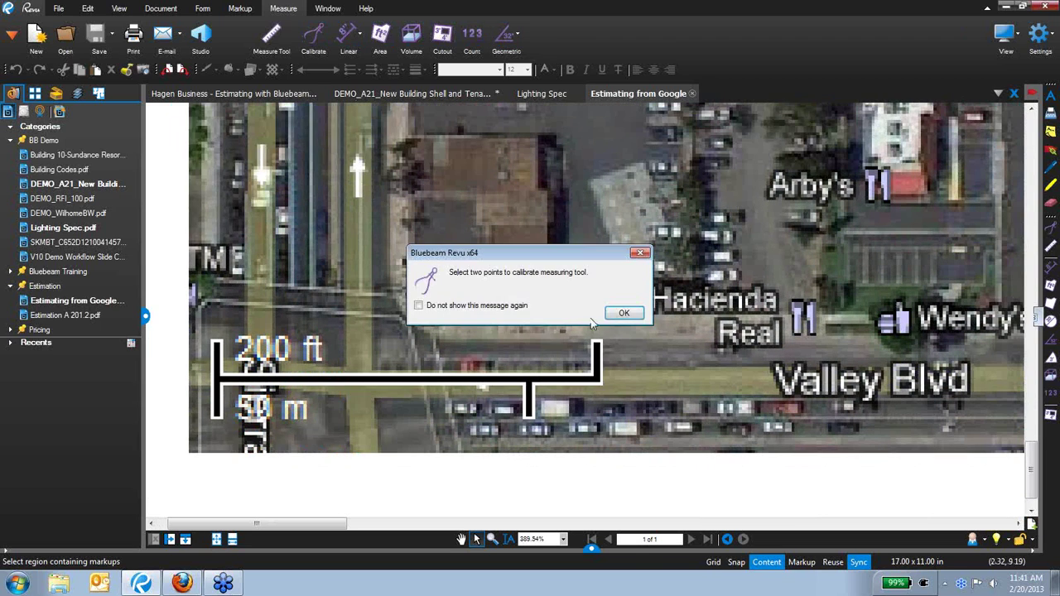
click(620, 317)
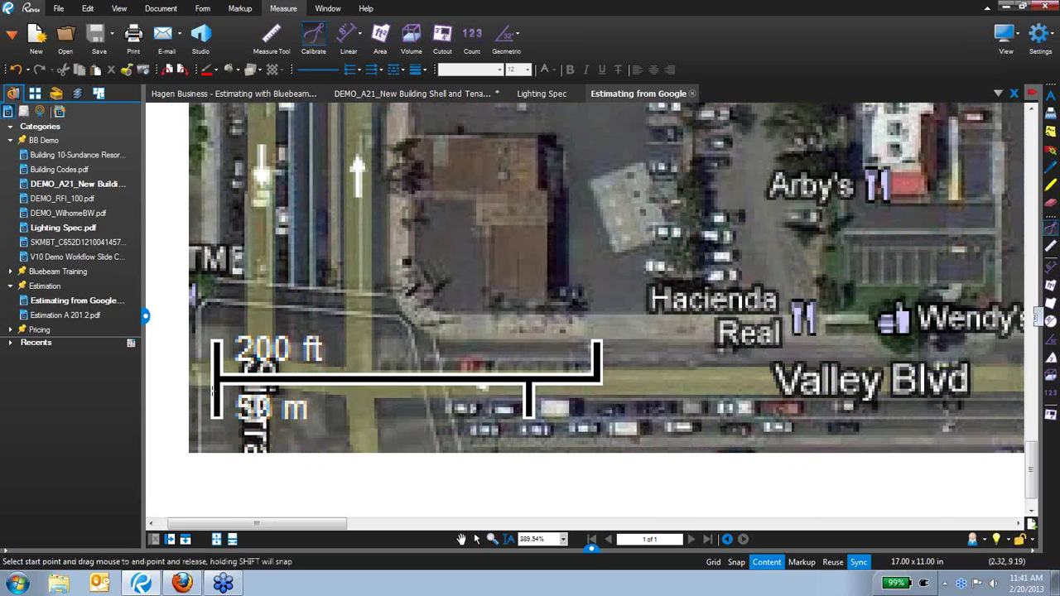
click(595, 383)
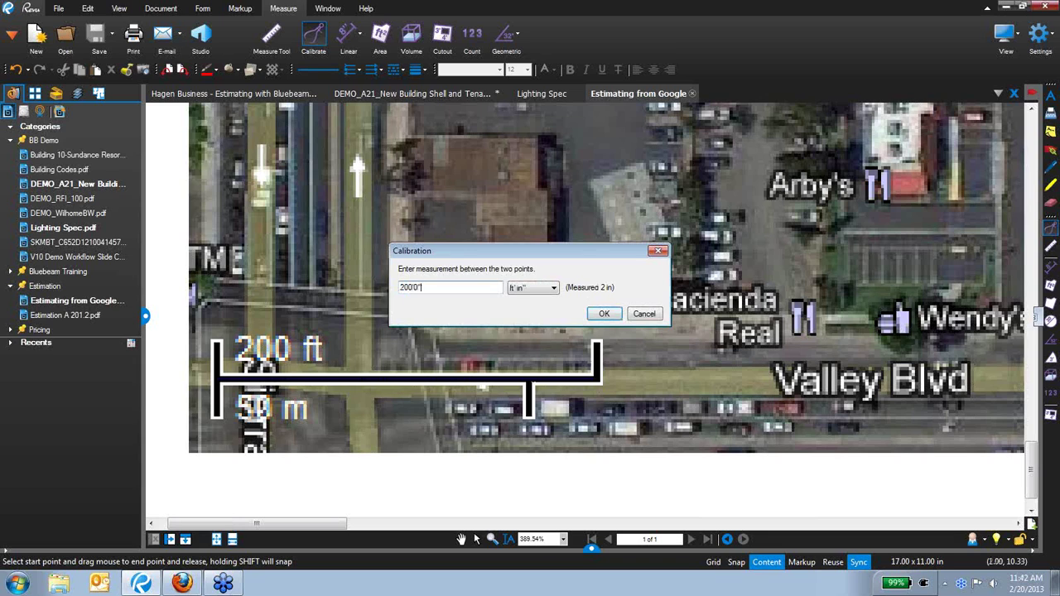
text(200'0")
click(604, 313)
Step: Check the calibration by adding a length measurement across the 200 ft scale bar and placing its dimension line above the bar
key(shift+alt+a)
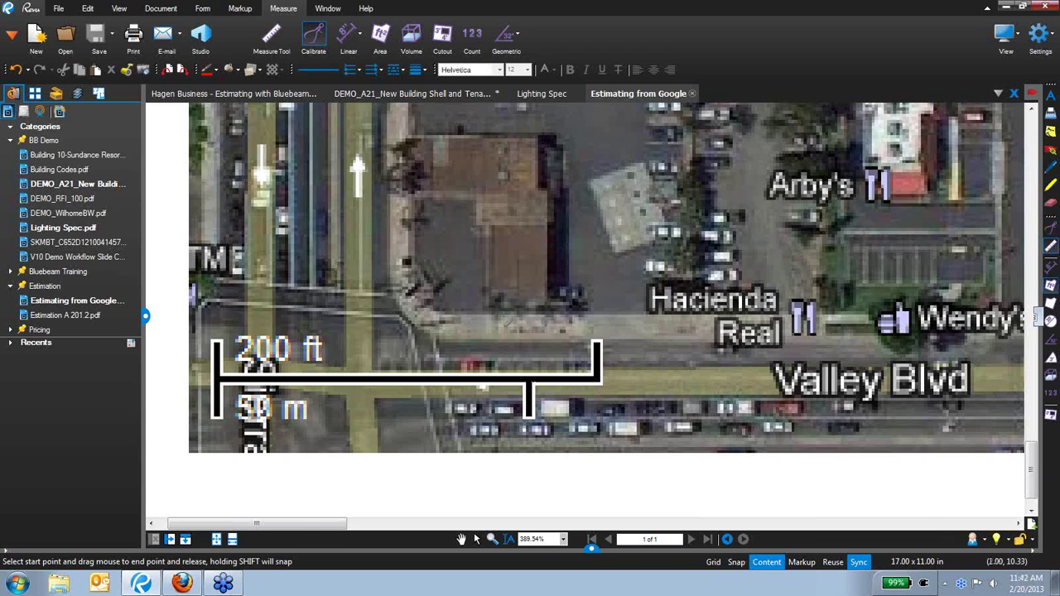
click(1039, 321)
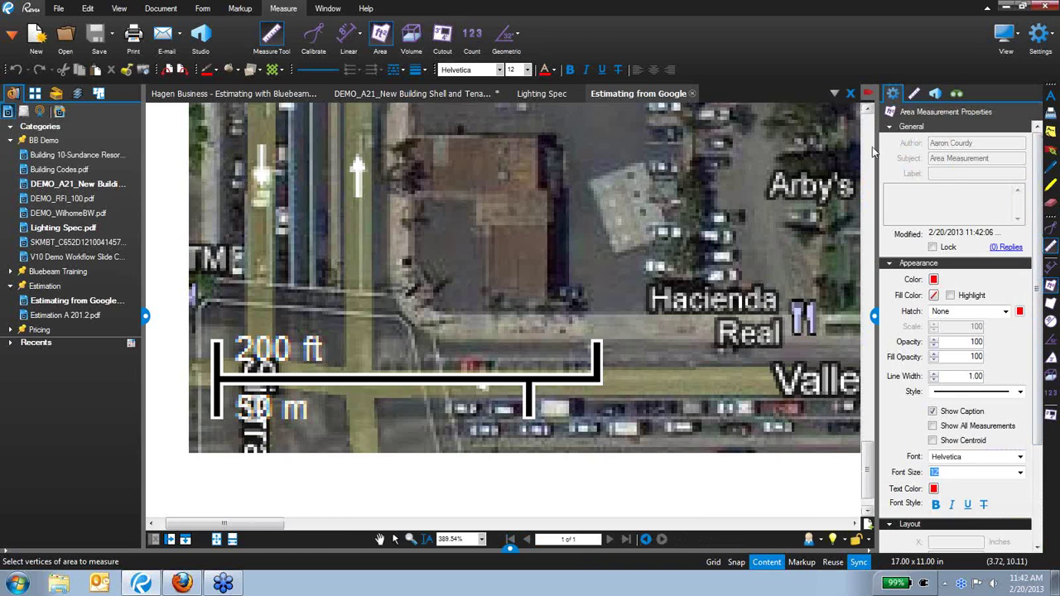
click(914, 106)
key(Escape)
click(914, 94)
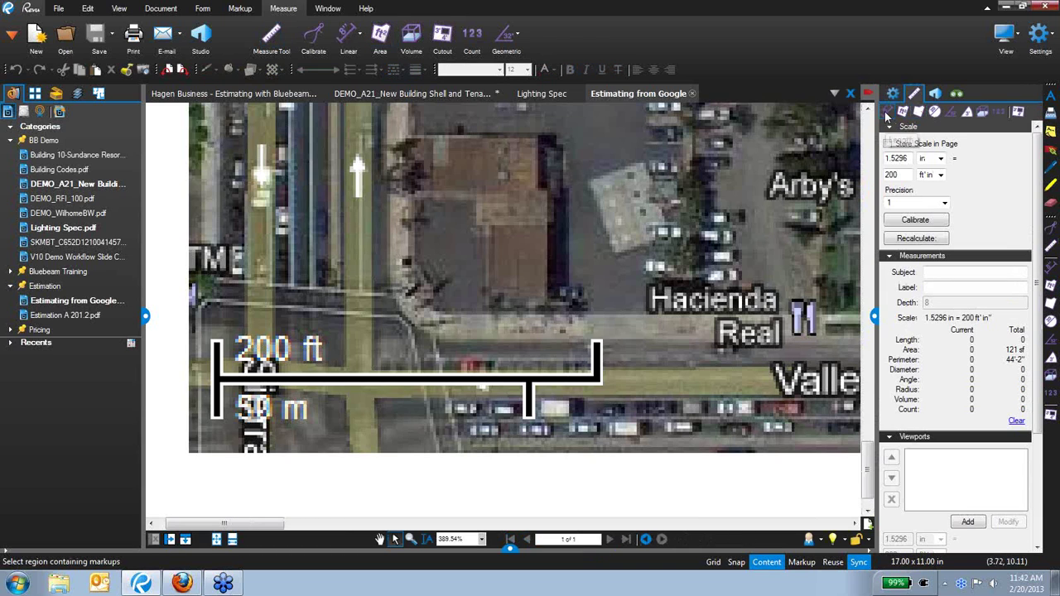
click(888, 113)
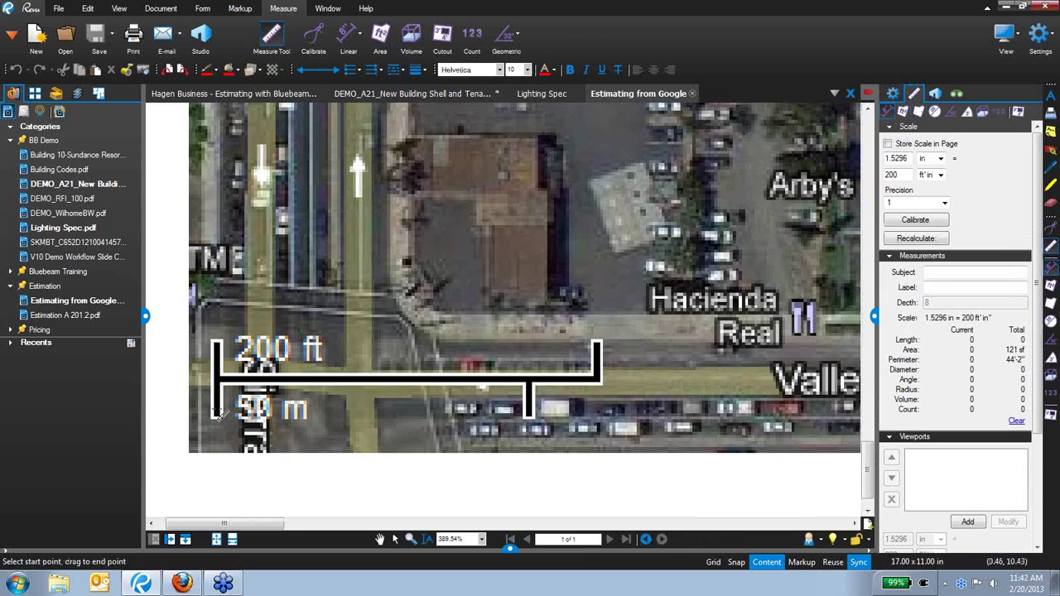
drag(217, 414, 597, 415)
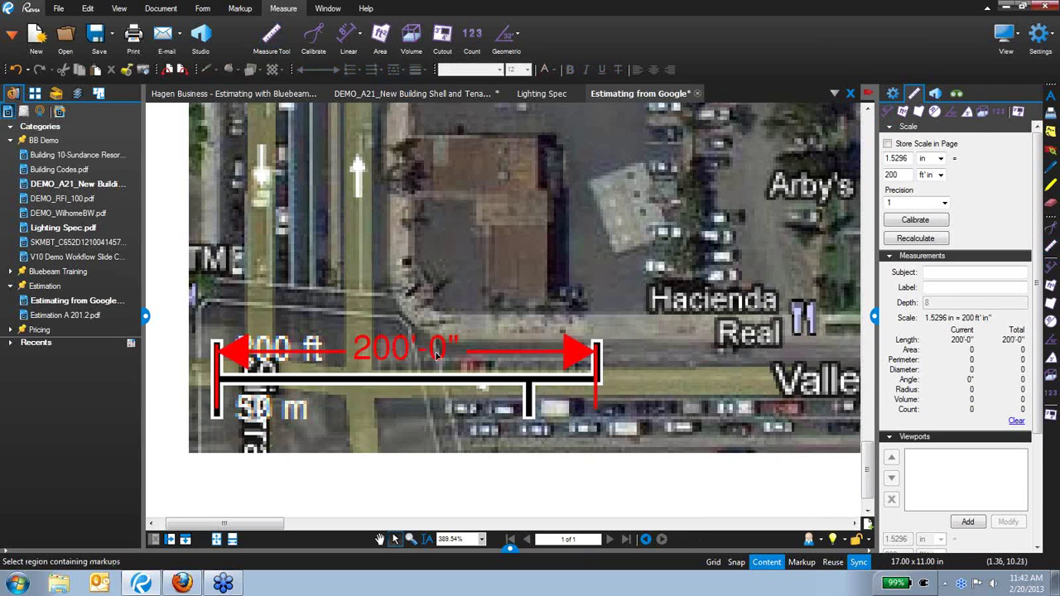
click(416, 360)
drag(417, 361, 418, 318)
Step: Draw a four-sided perimeter measurement of about 748 ft over the parking lot beside Sierra Ave
scroll(588, 272, down, 5)
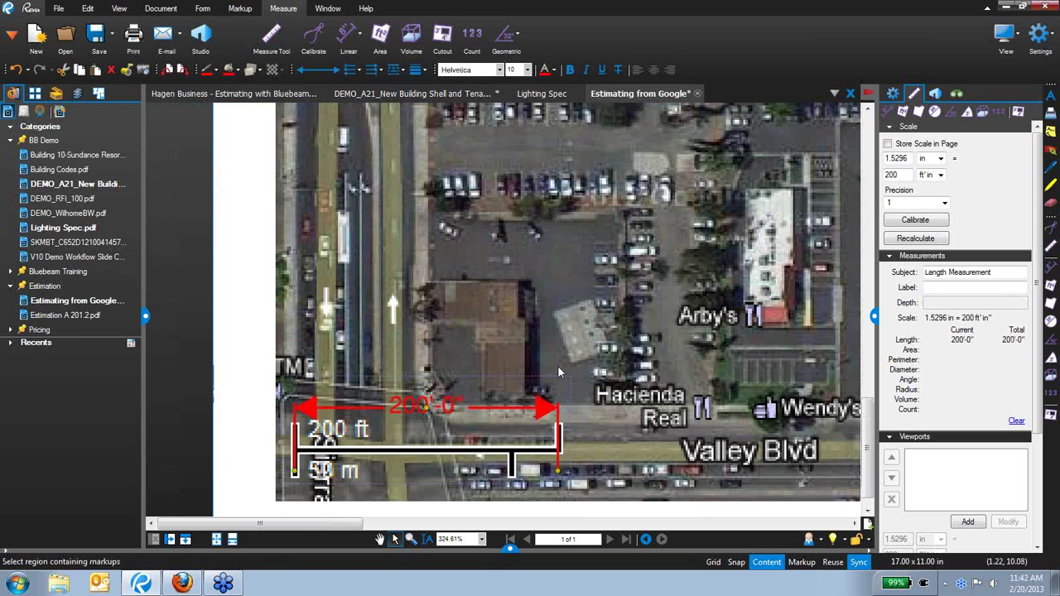
scroll(661, 285, down, 5)
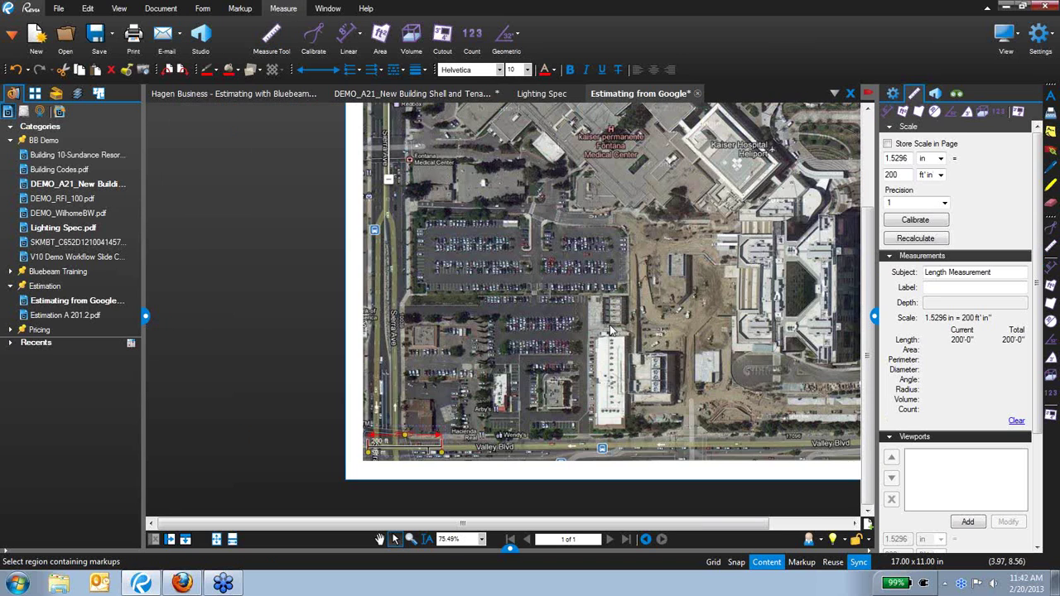
drag(610, 330, 506, 332)
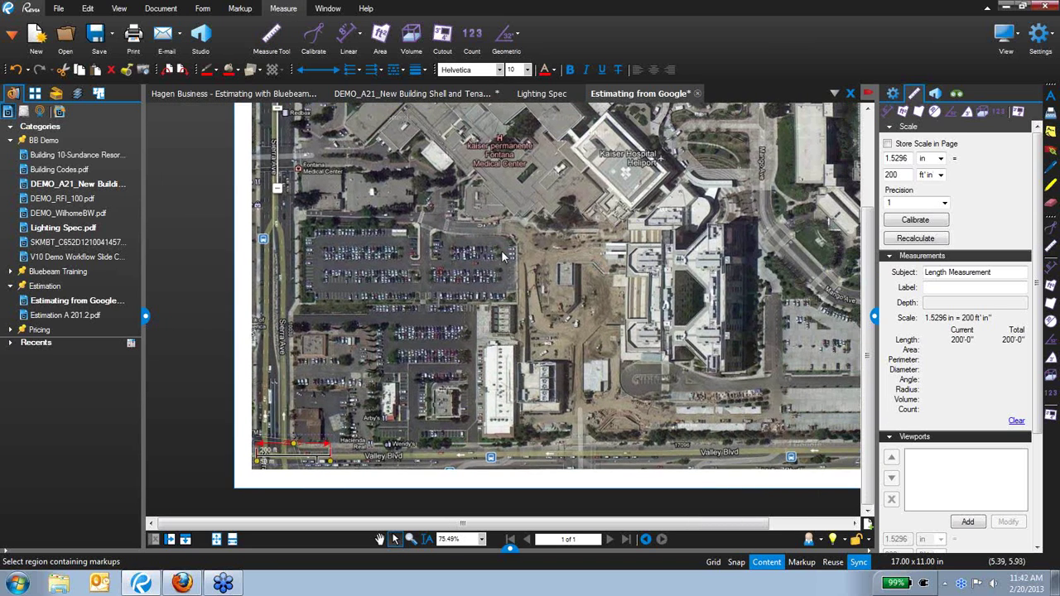
click(461, 421)
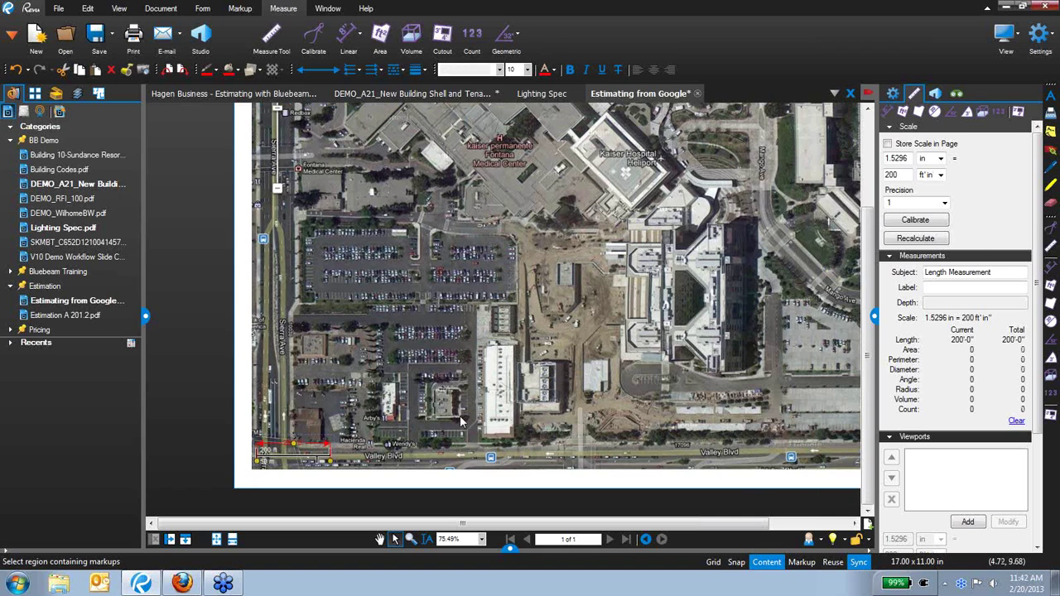
click(351, 46)
click(373, 73)
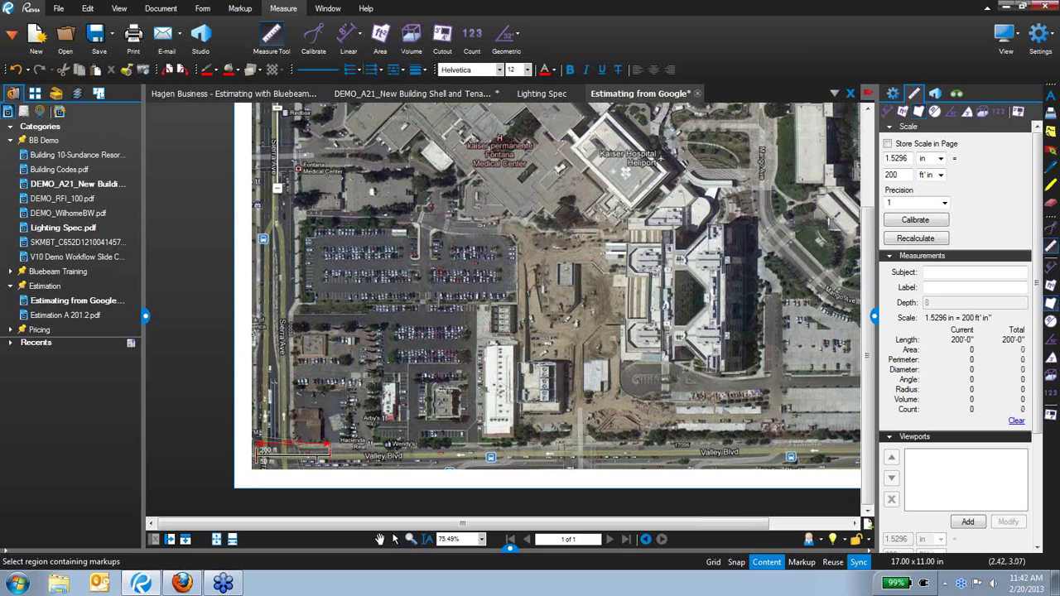
click(324, 224)
click(404, 229)
click(416, 251)
click(342, 285)
double_click(357, 281)
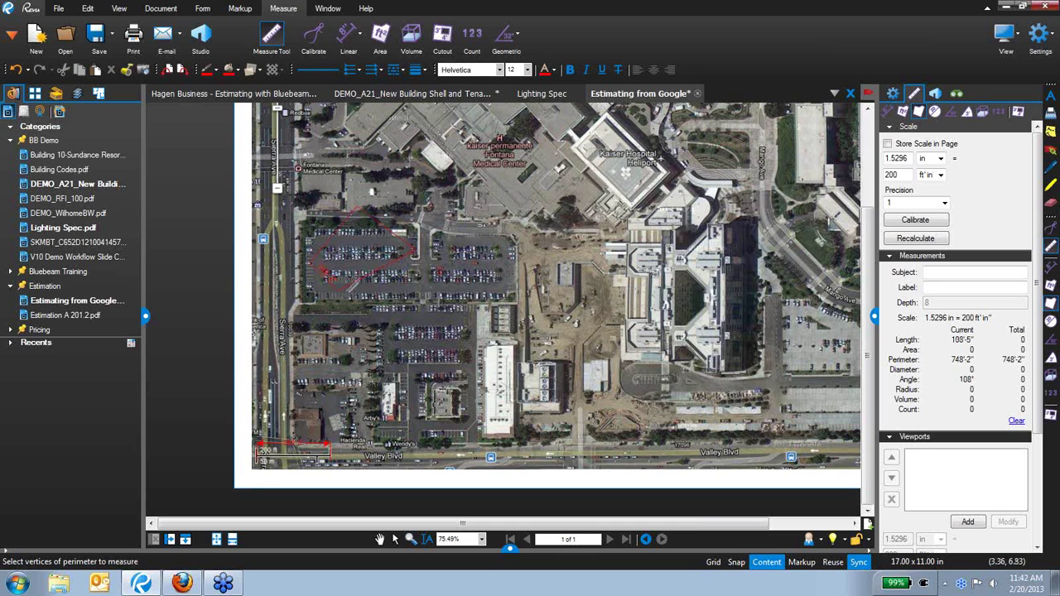
key(Escape)
Step: Set both the line color and the fill color of the parking lot perimeter measurement to orange
scroll(356, 294, up, 3)
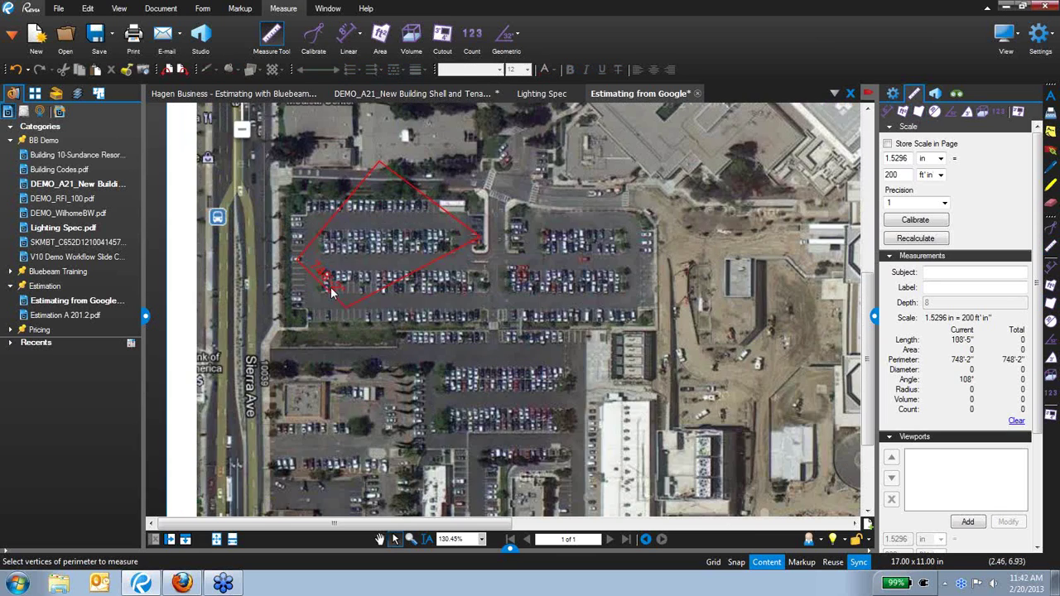
click(344, 292)
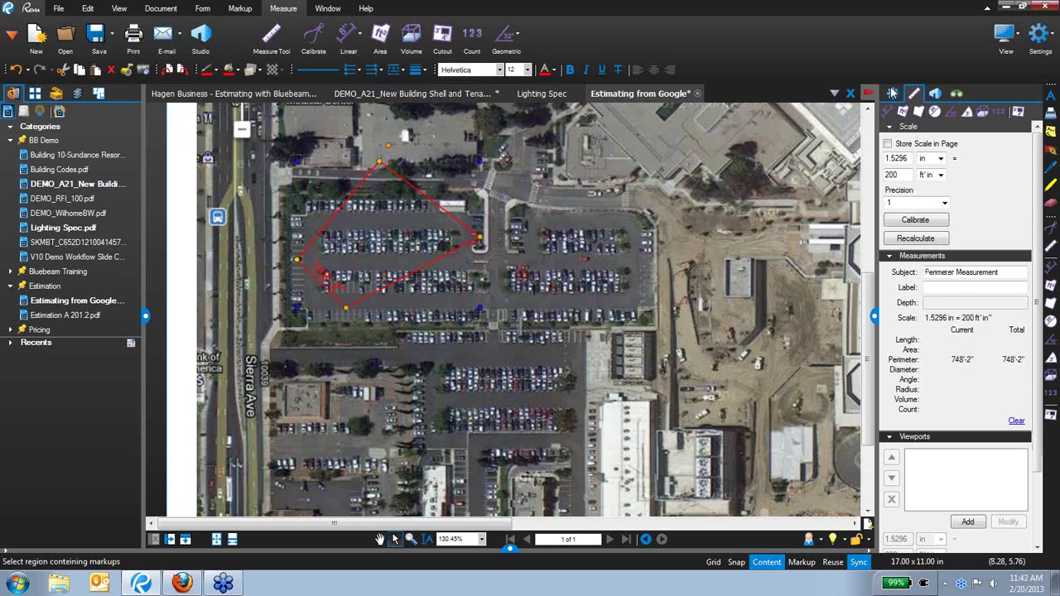
click(893, 93)
click(934, 280)
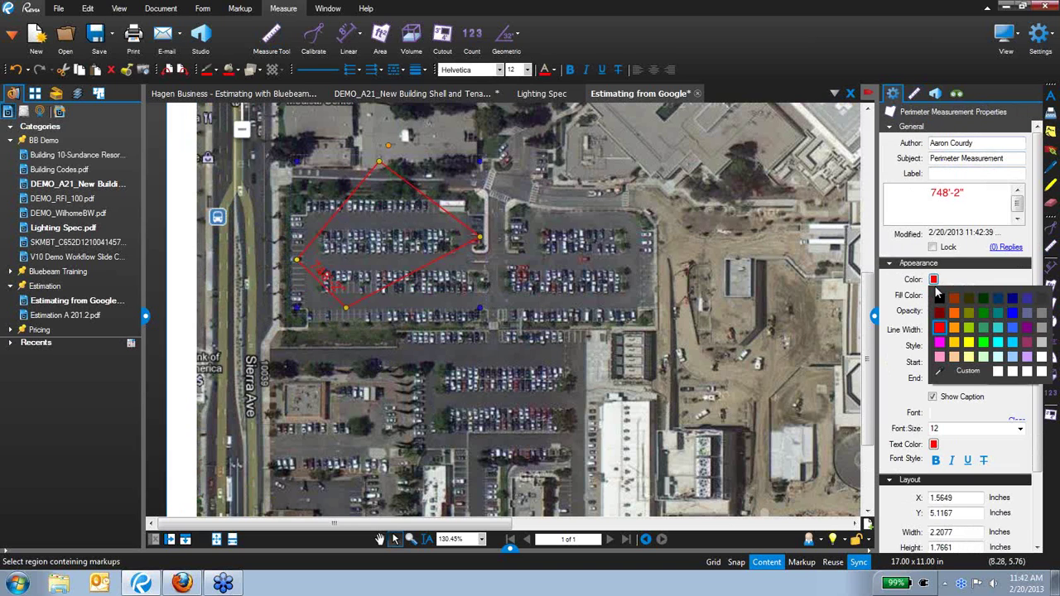
click(1015, 328)
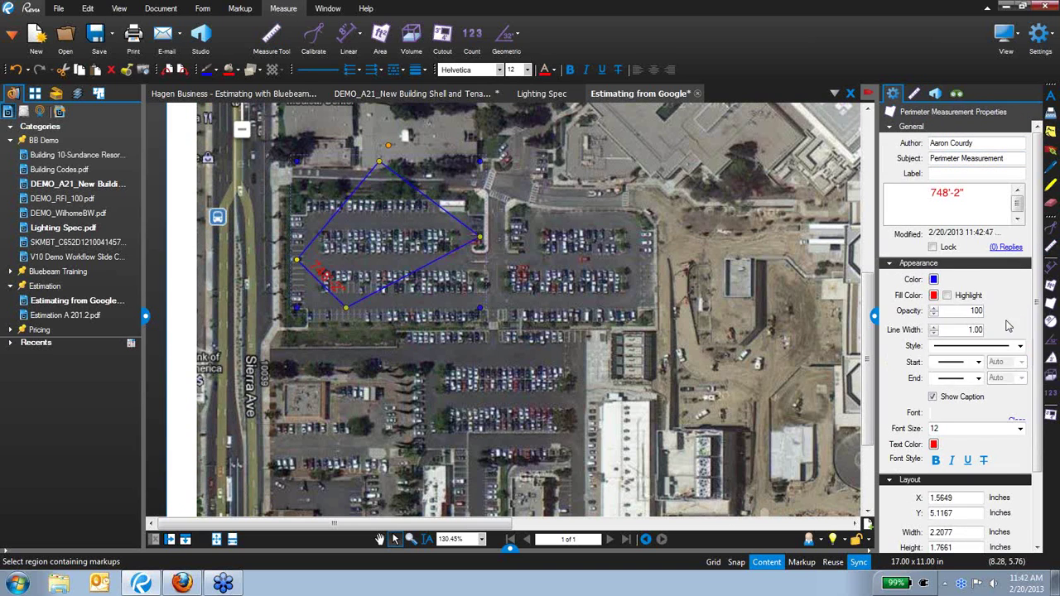
click(933, 281)
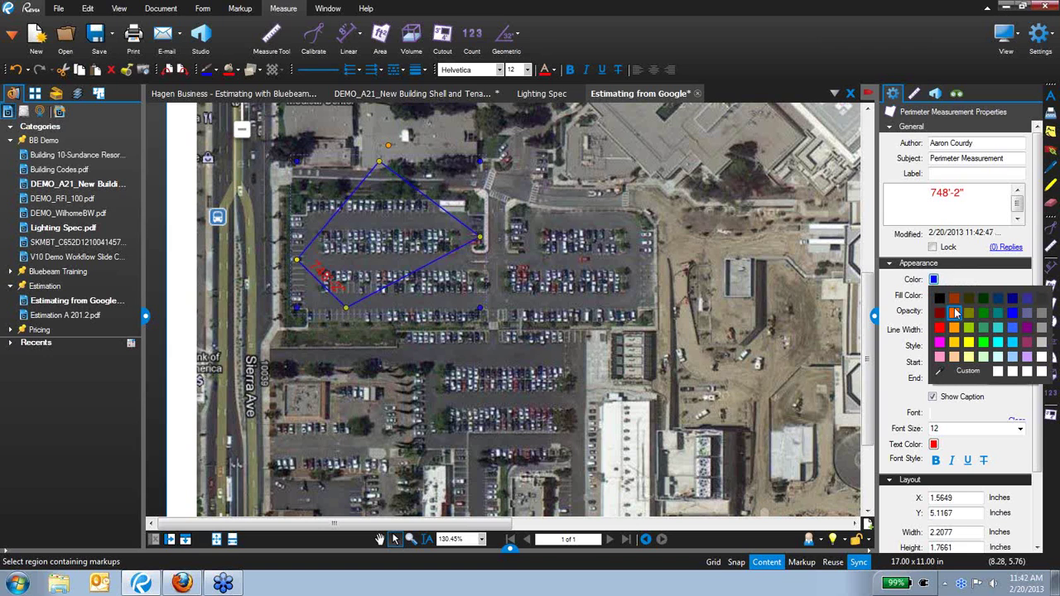
click(956, 314)
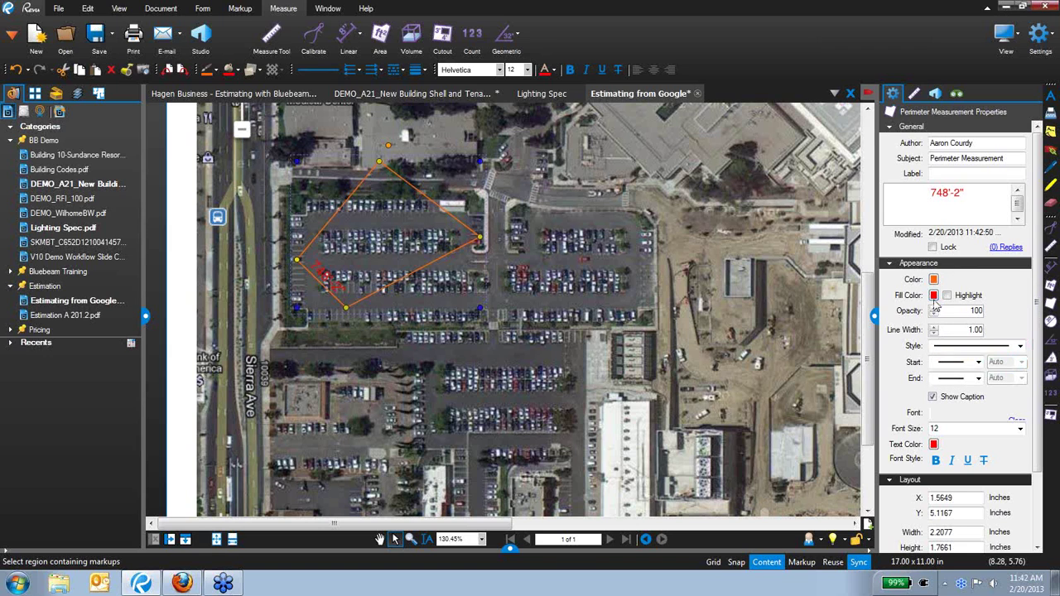
click(934, 296)
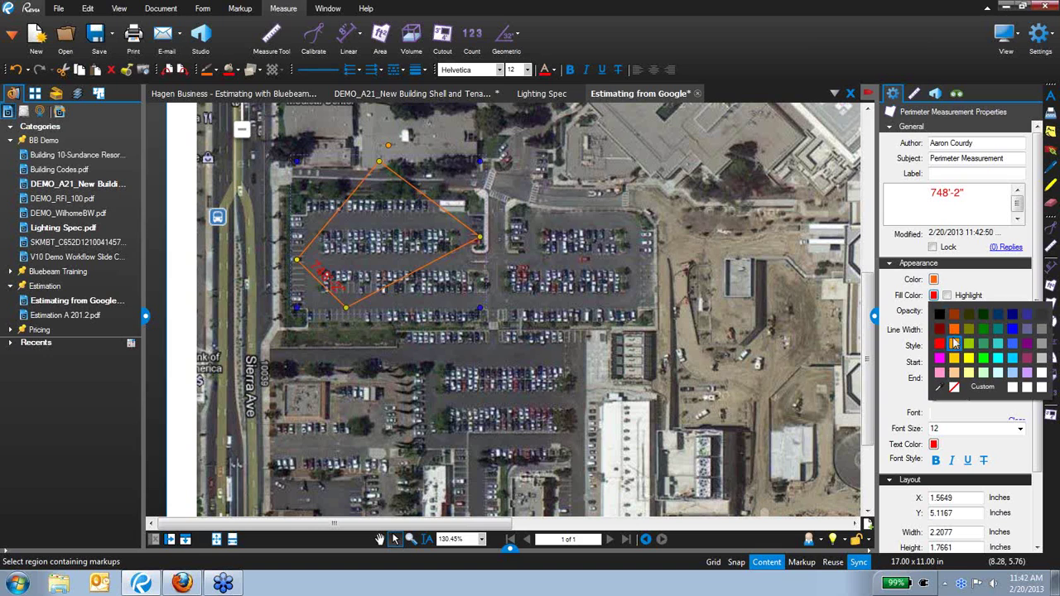
click(953, 331)
Step: Set the perimeter measurement's subject to "Silt Fence" and its label to "SF"
drag(1010, 158, 891, 159)
text(Silt Fence)
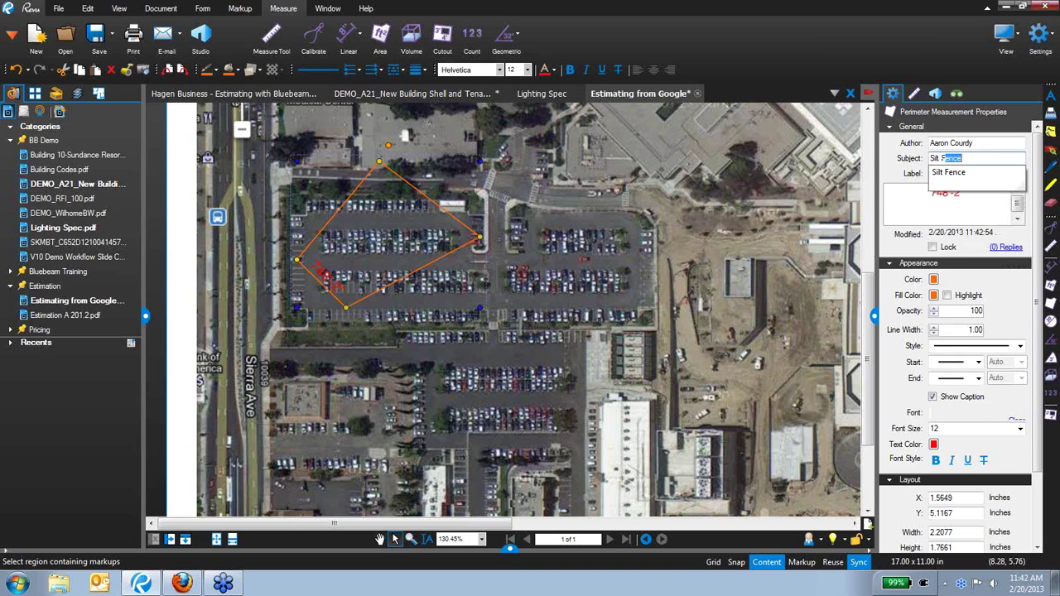
key(Return)
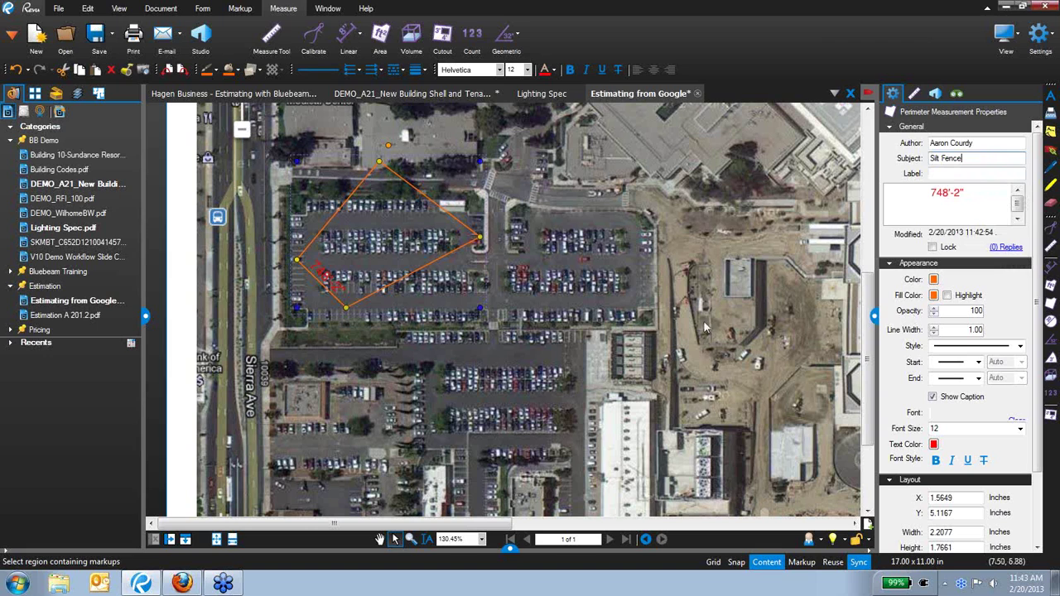
click(945, 174)
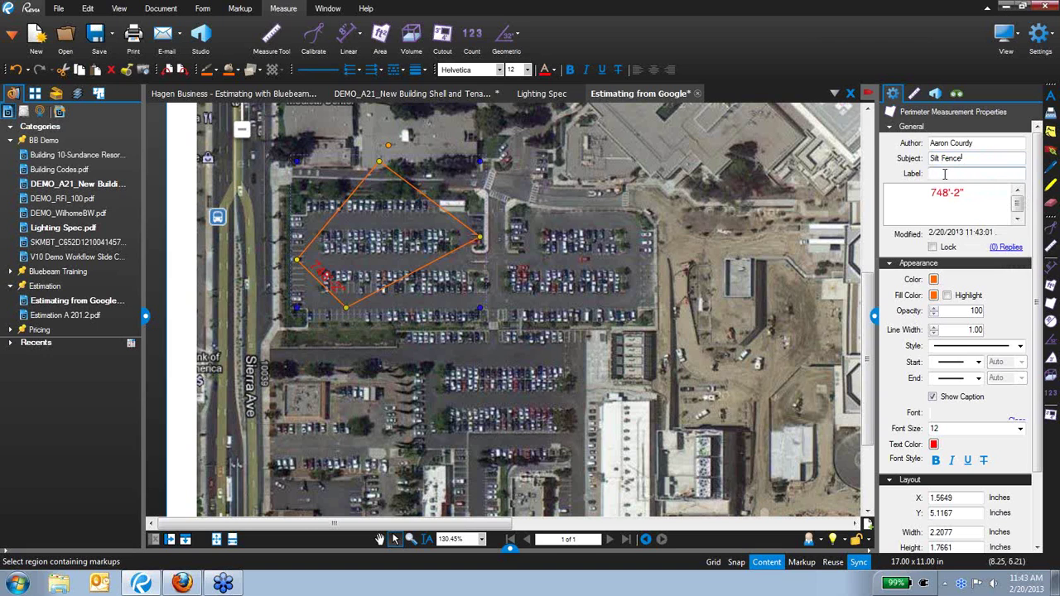
click(429, 290)
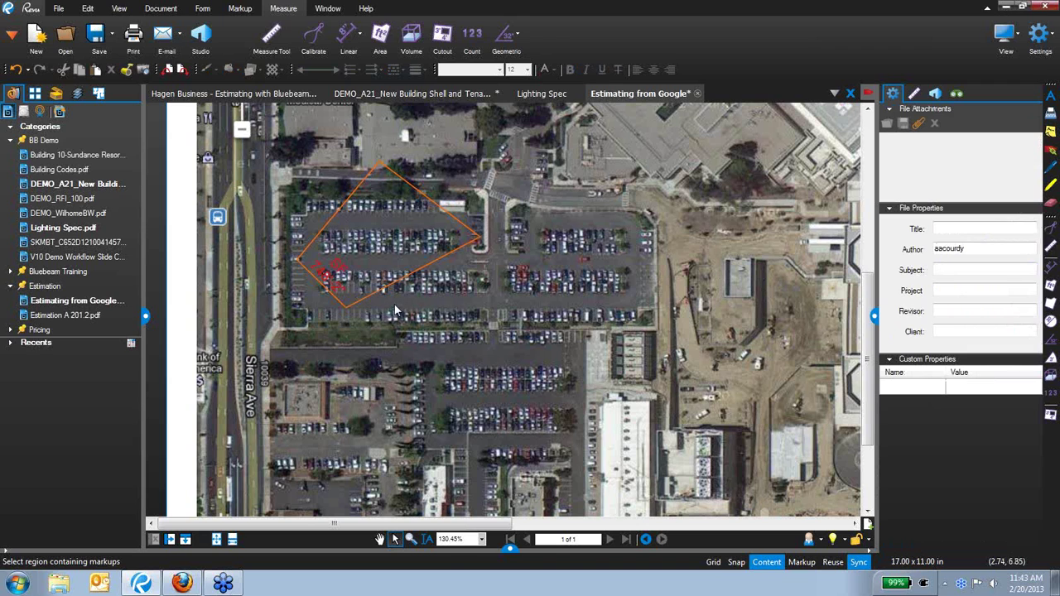
Step: Add the silt fence perimeter from the recent tools to the Materials tool set, and delete the sample perimeter on the parking lot
click(55, 93)
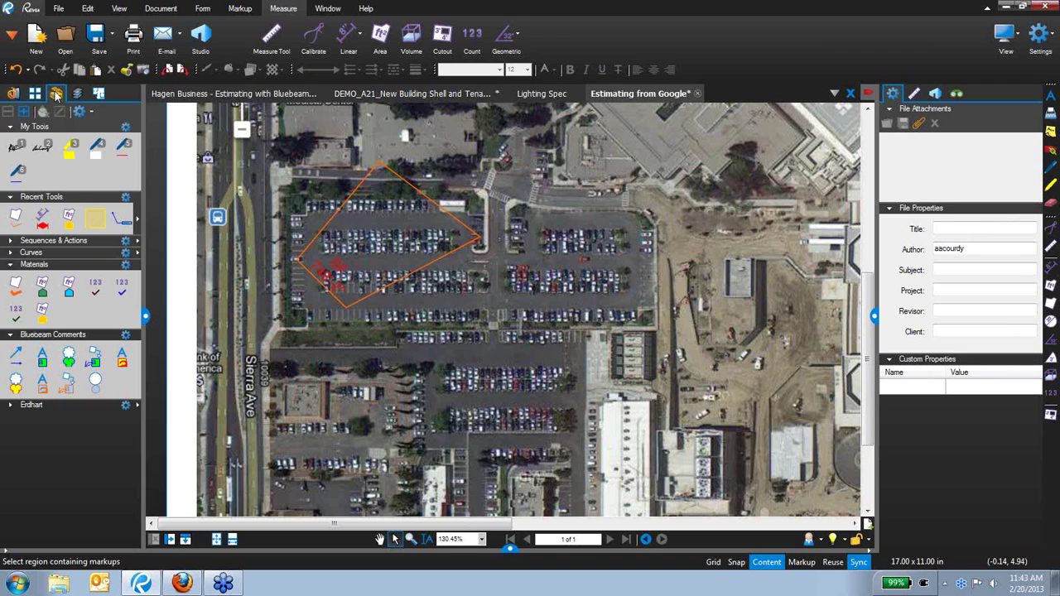
click(16, 220)
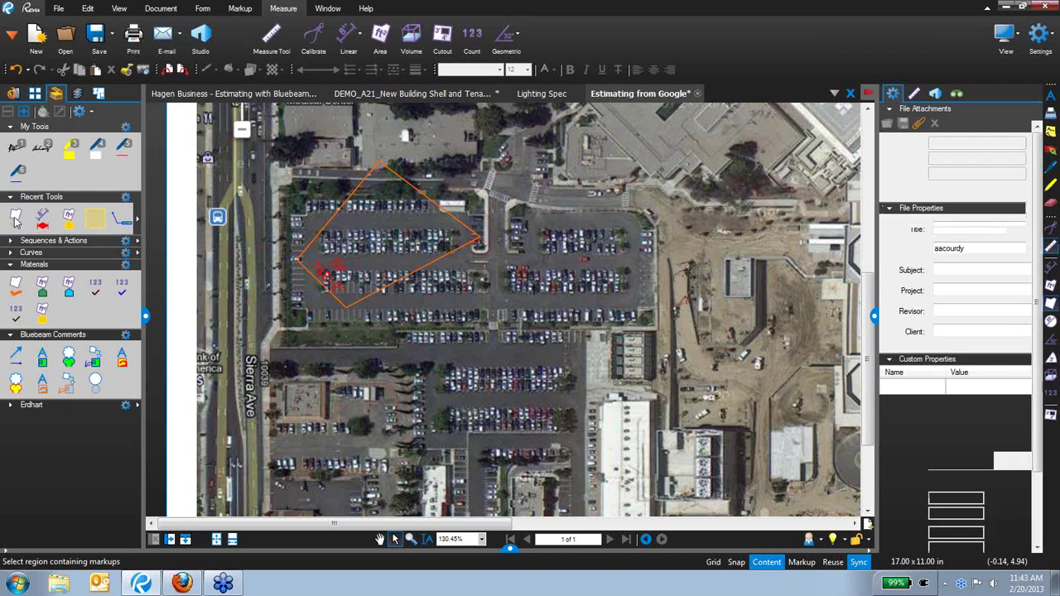
scroll(342, 365, down, 3)
key(Escape)
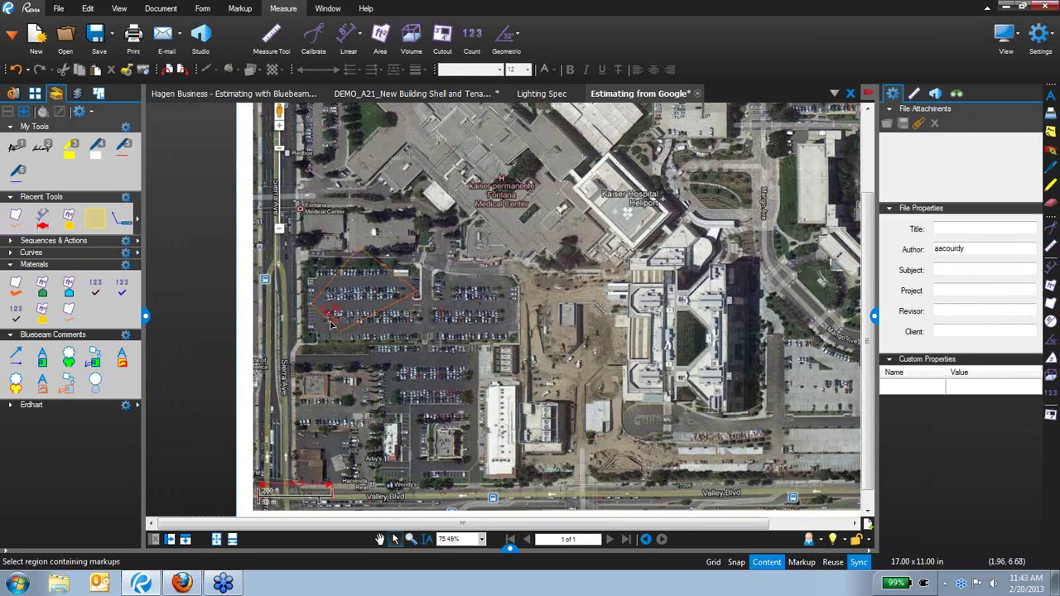
click(339, 333)
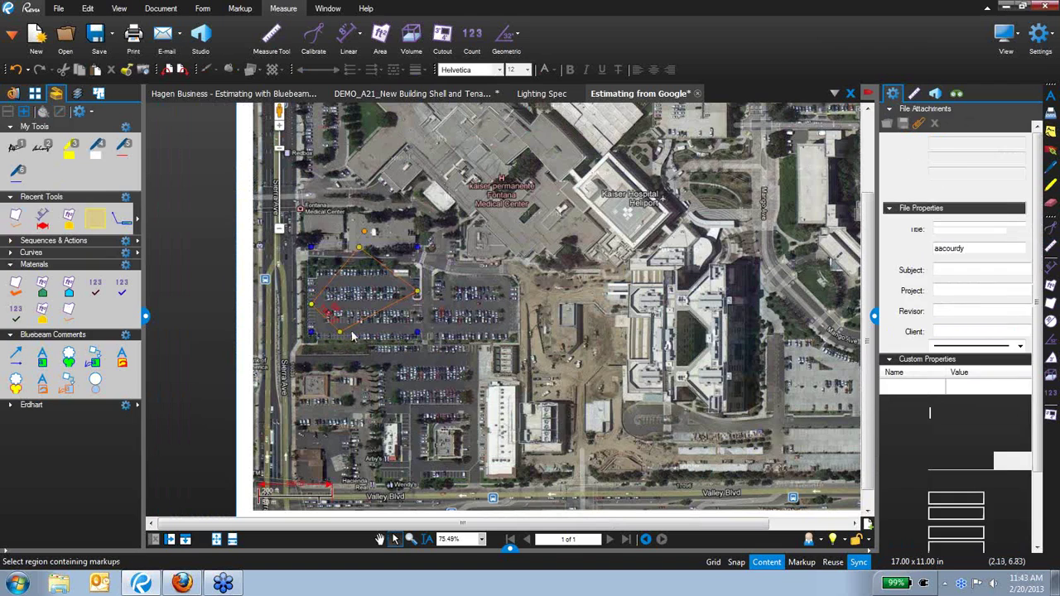
key(Delete)
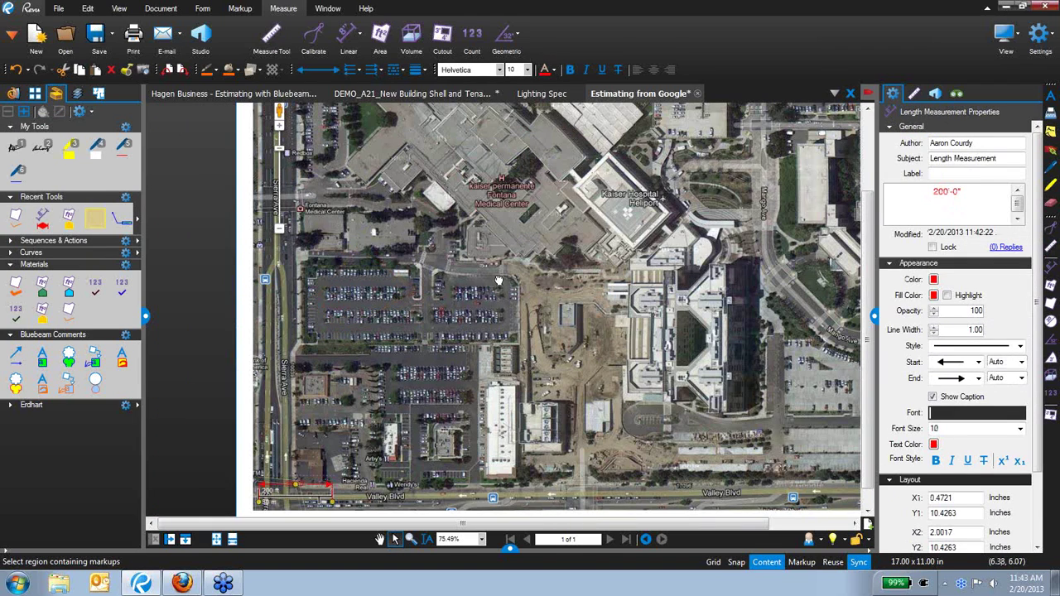
Step: Draw a Silt Fence perimeter of about 3,072 ft around the construction site above Valley Blvd using the Materials tool set
scroll(473, 262, up, 3)
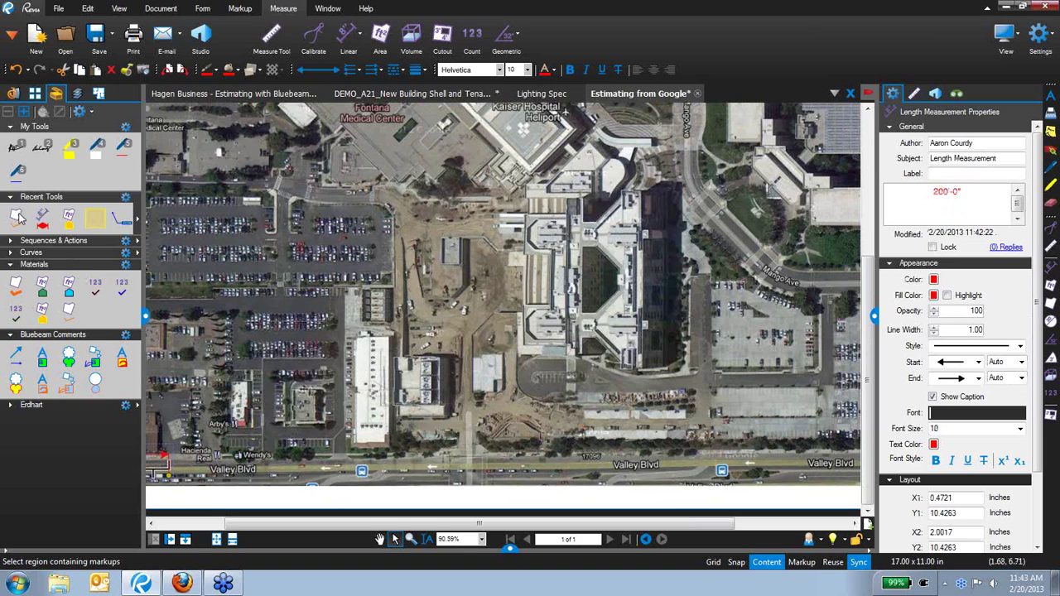
click(68, 310)
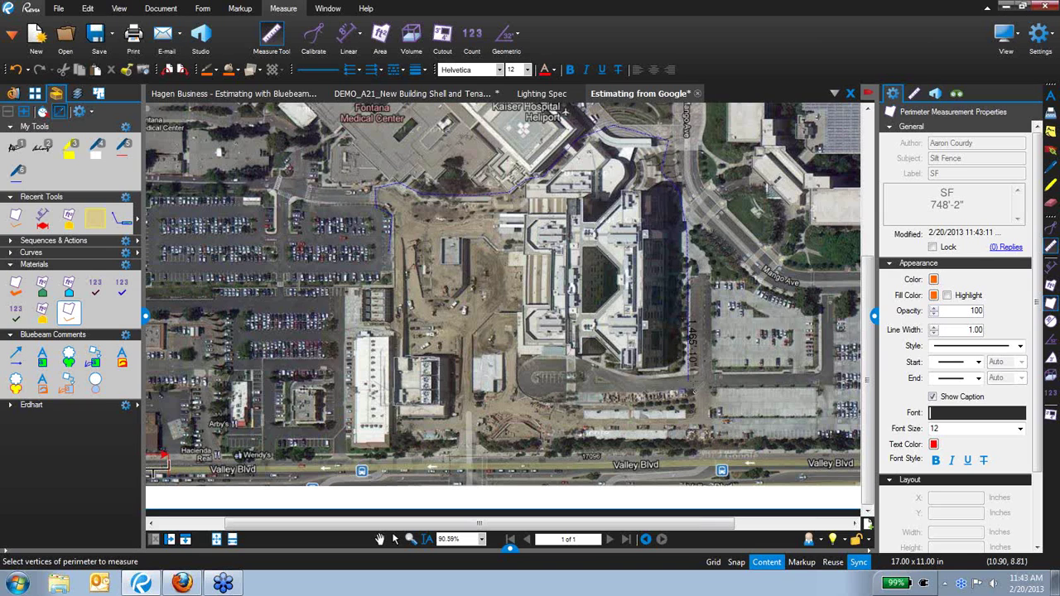
click(688, 388)
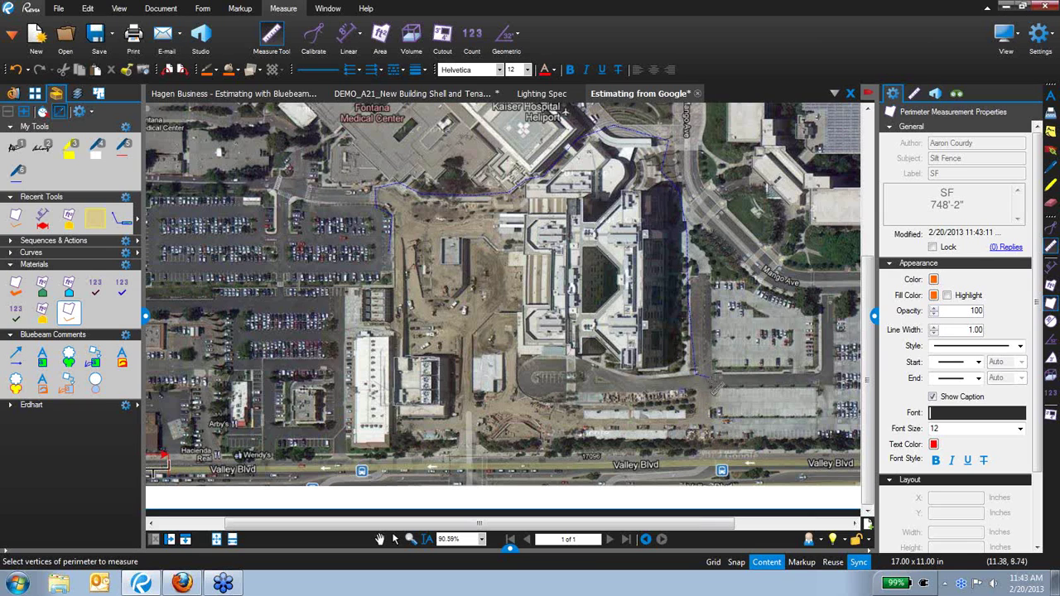
click(715, 440)
click(397, 442)
click(396, 417)
click(452, 418)
click(450, 362)
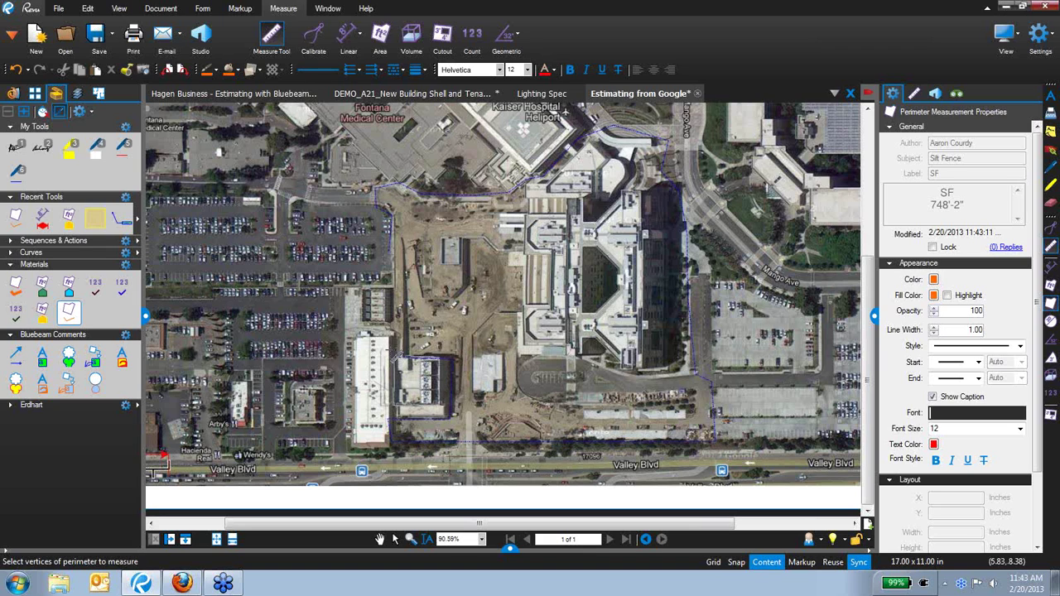
double_click(399, 305)
key(Escape)
scroll(402, 325, up, 1)
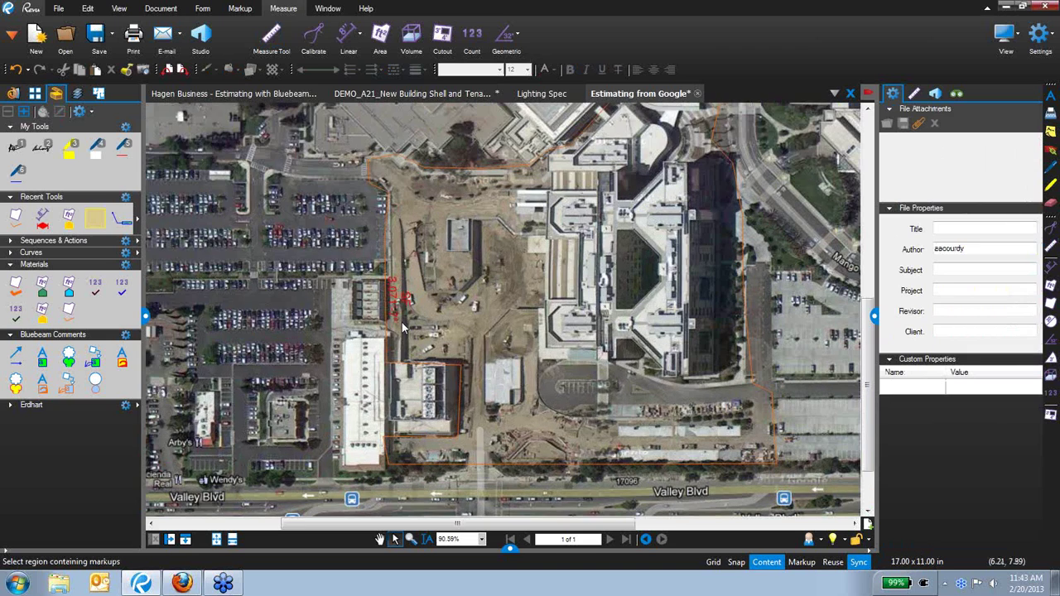
Step: Examine the silt fence perimeter's caption and its entry in the markups list
scroll(402, 323, up, 2)
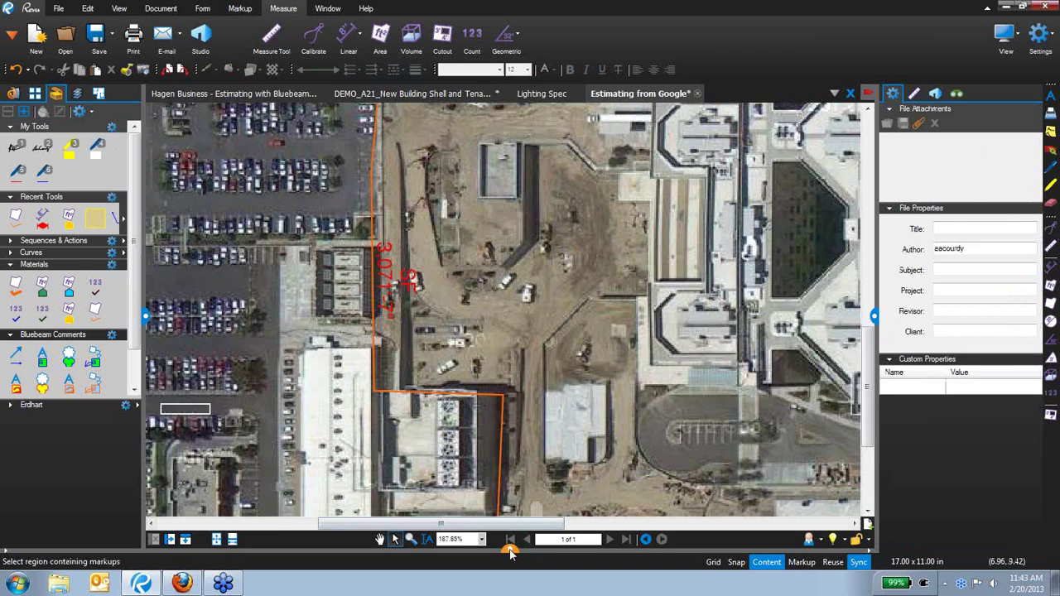
click(512, 543)
click(273, 476)
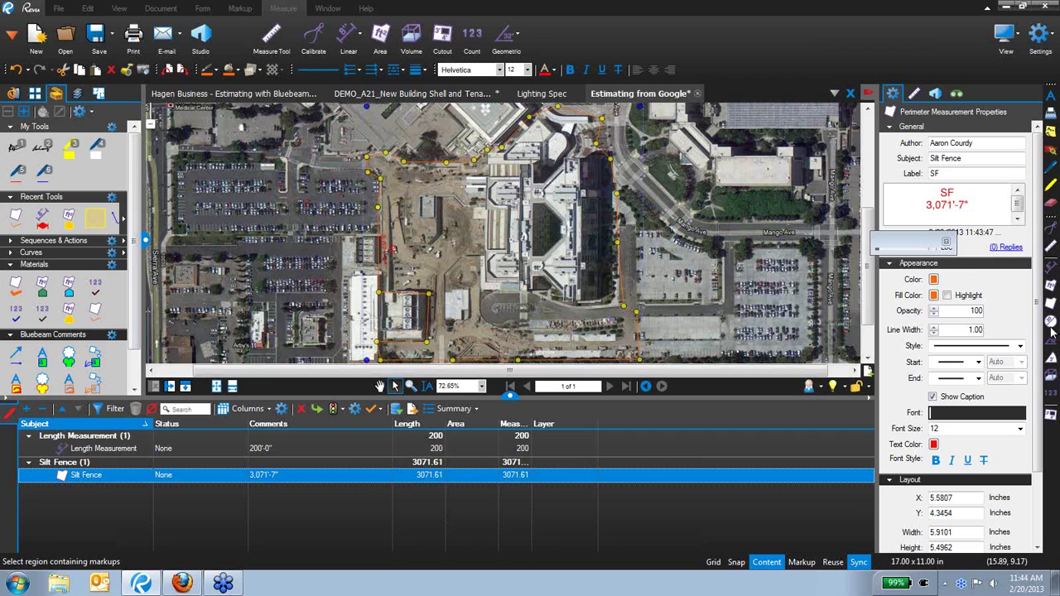
click(696, 279)
click(510, 396)
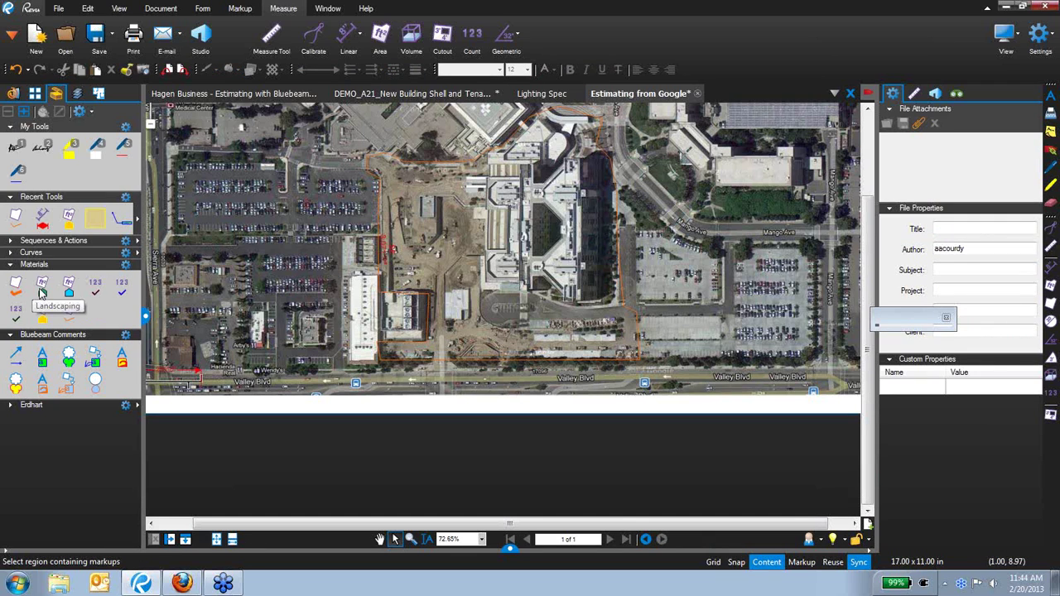
Step: Draw a Landscaping area measurement of about 33,834 sf over the green strip along the north side of Mango Ave
click(42, 294)
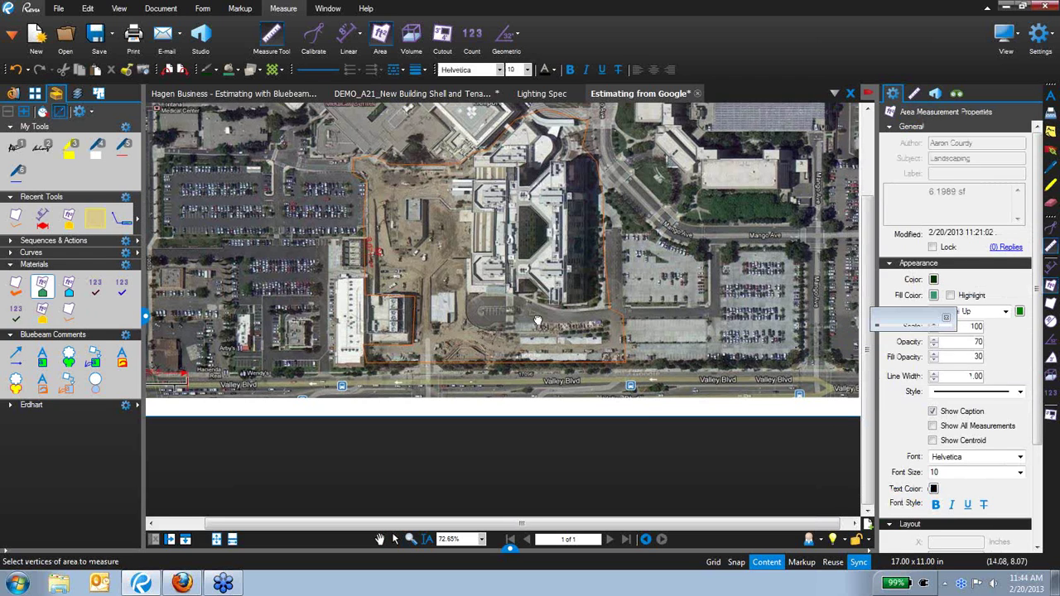
scroll(580, 283, up, 3)
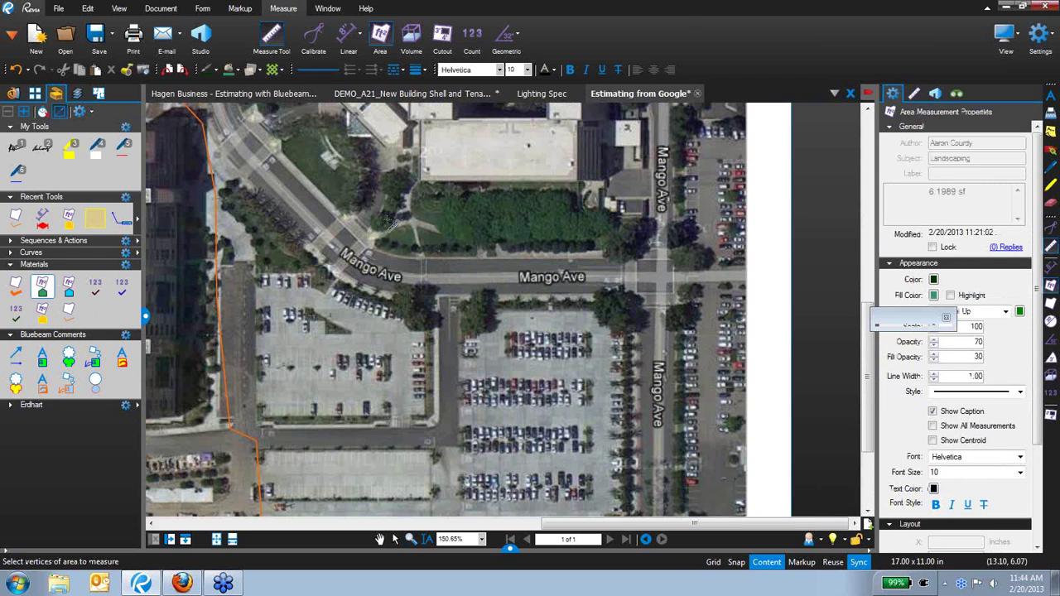
click(372, 246)
click(417, 180)
click(652, 260)
click(661, 220)
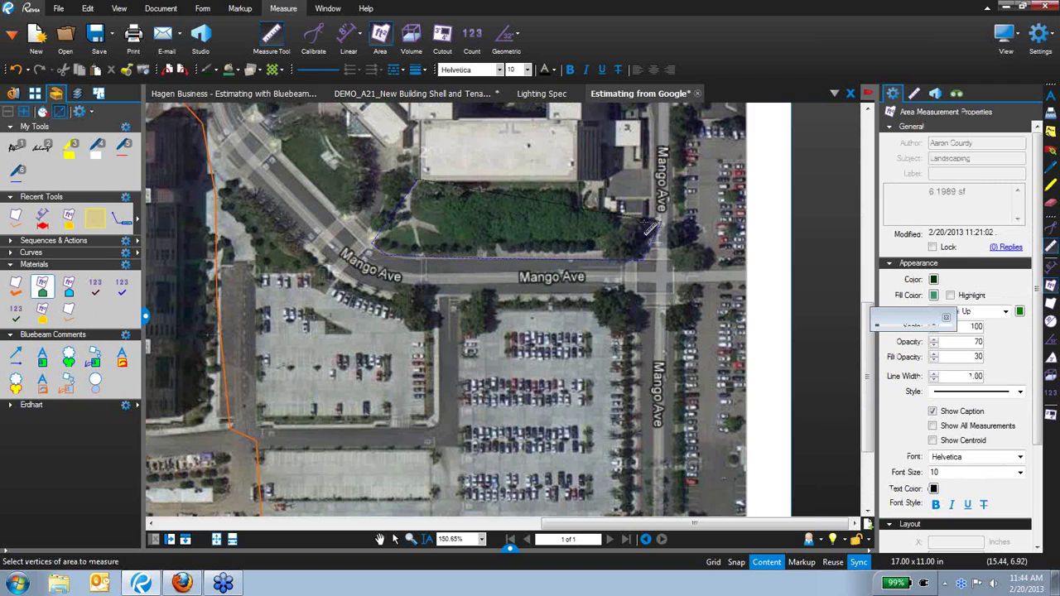
click(586, 207)
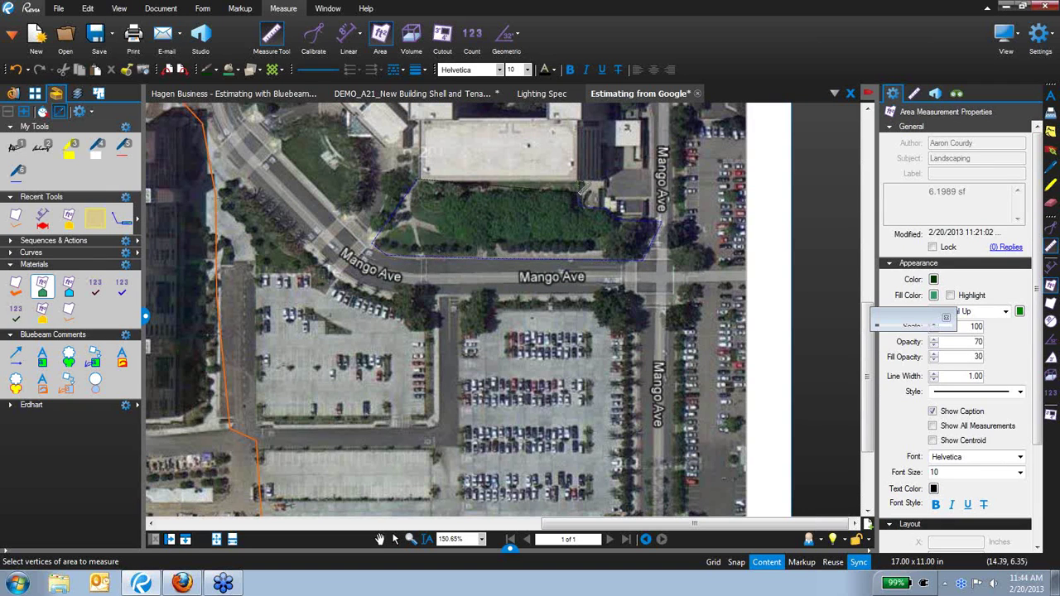
double_click(583, 181)
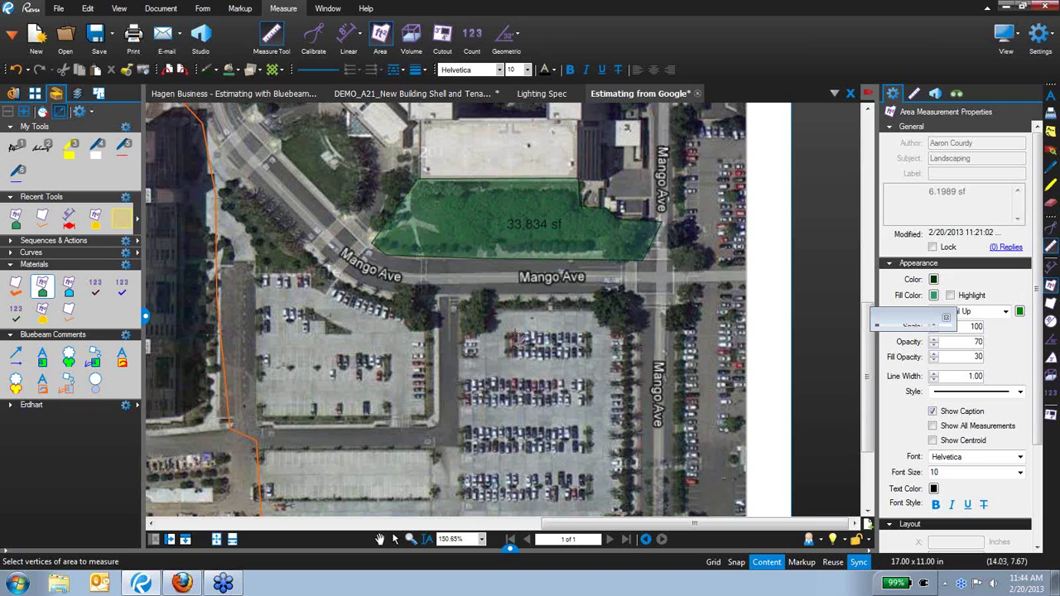
key(Escape)
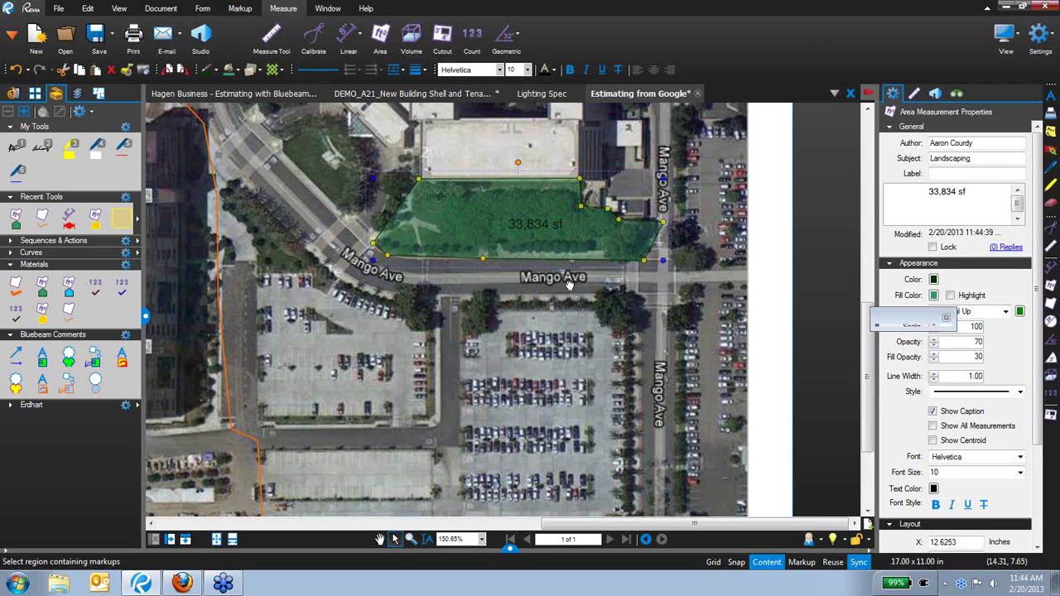
scroll(569, 284, down, 3)
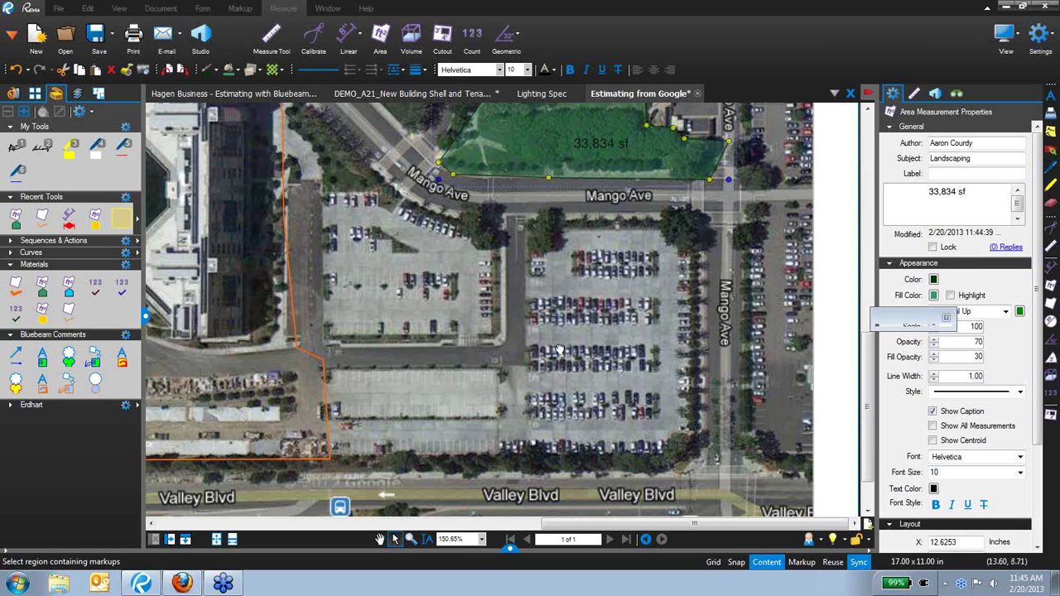
scroll(560, 350, down, 5)
scroll(441, 292, up, 1)
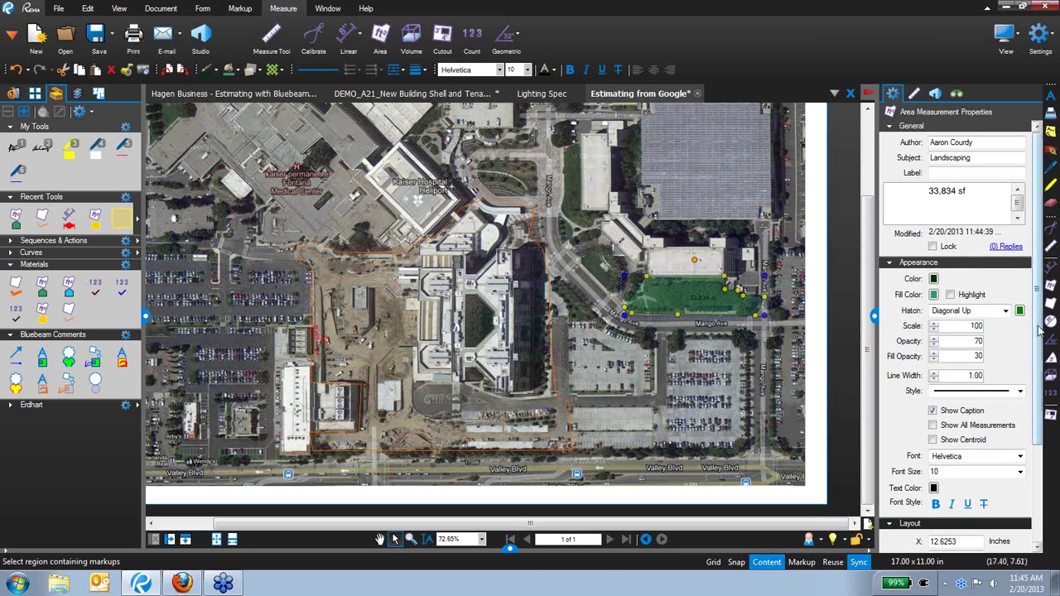
scroll(1038, 327, down, 3)
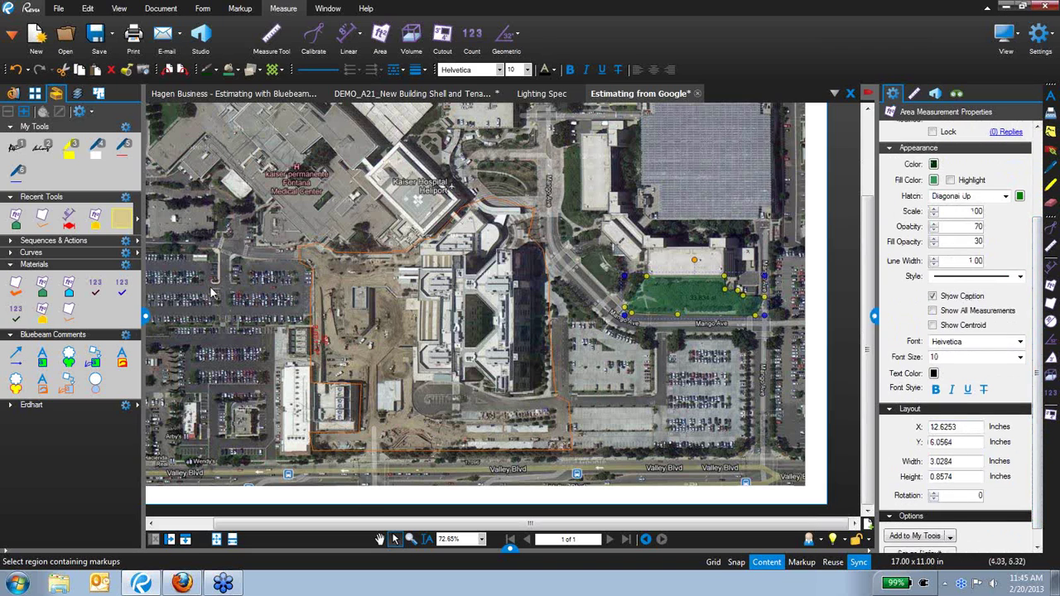
click(69, 288)
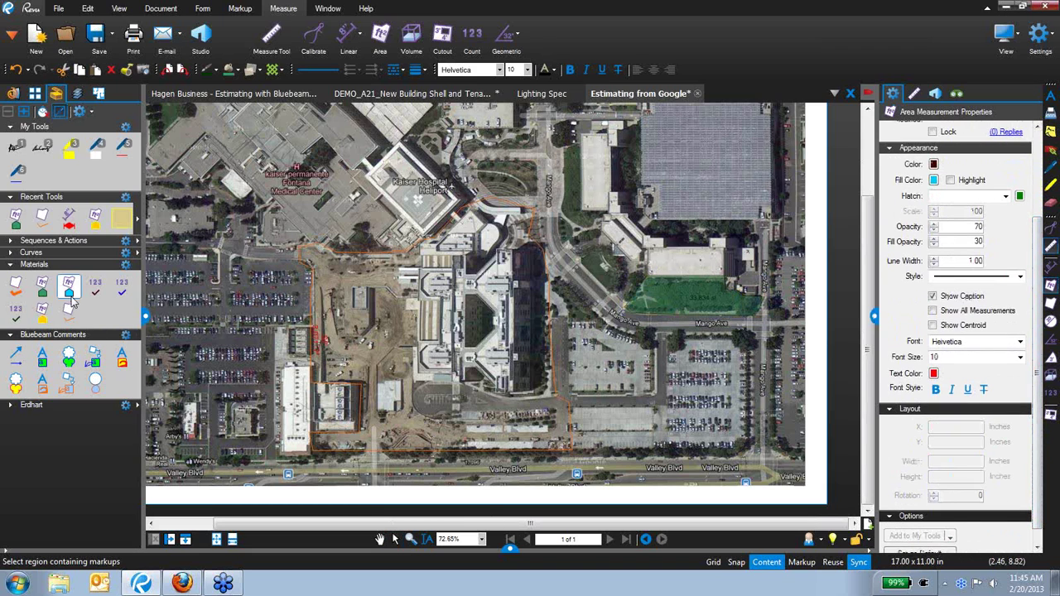
key(Escape)
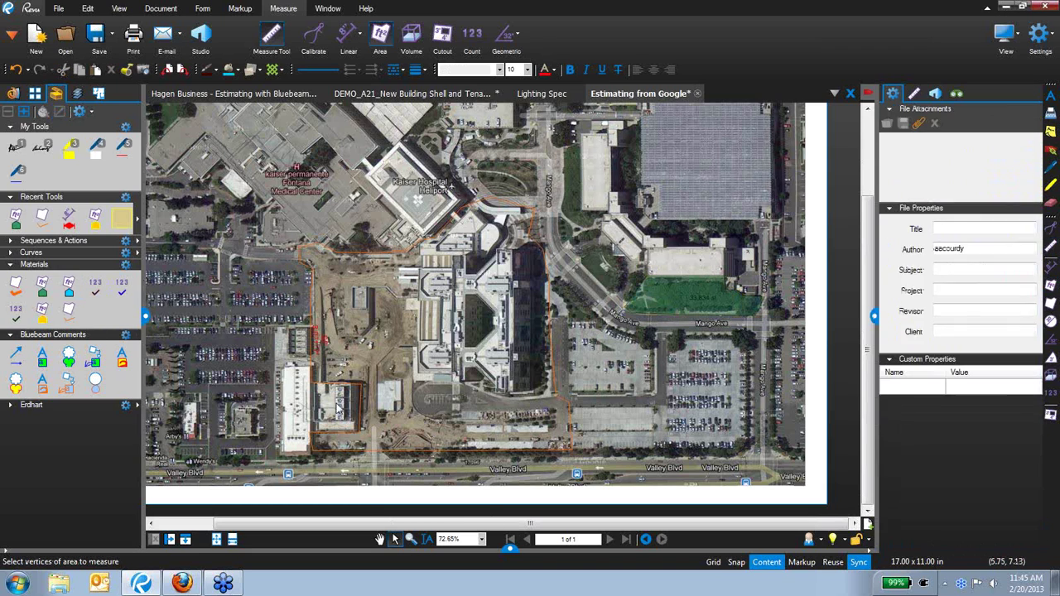
Step: Review the takeoffs in the markups list and inspect its custom column settings without changing them
click(511, 550)
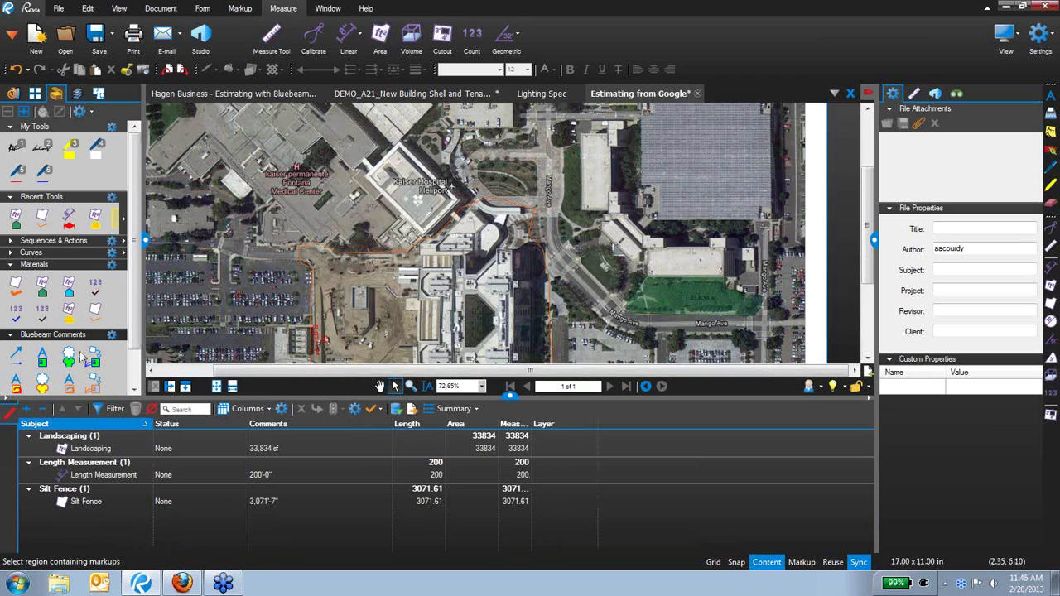
click(282, 409)
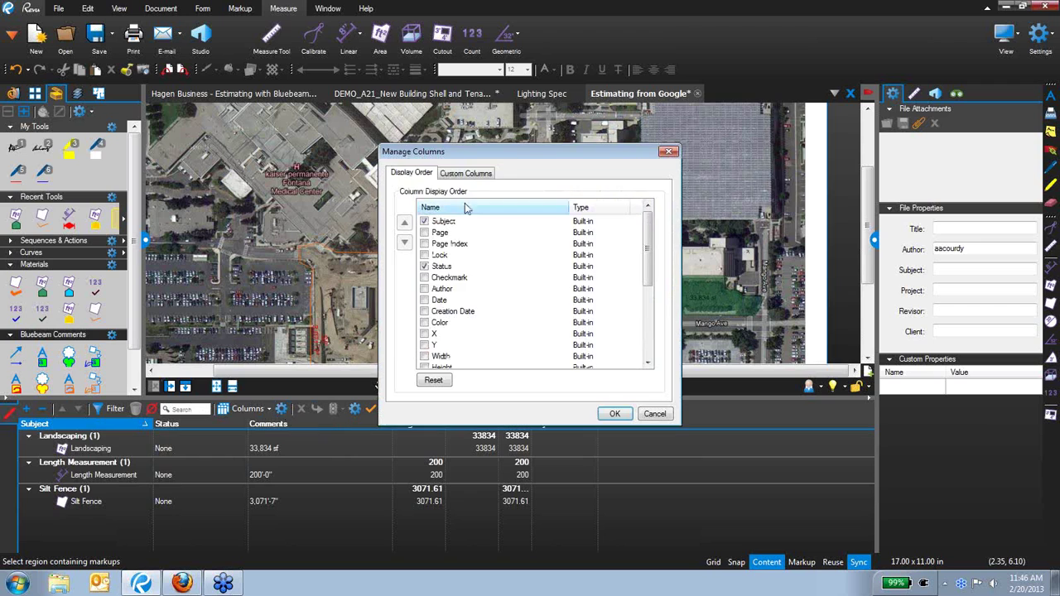
click(470, 173)
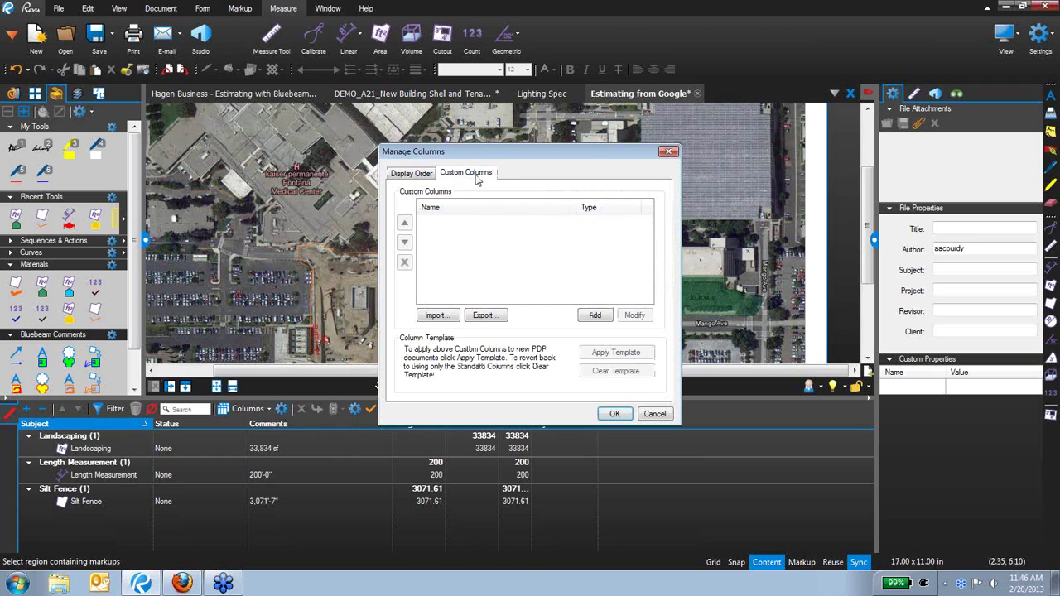
click(654, 415)
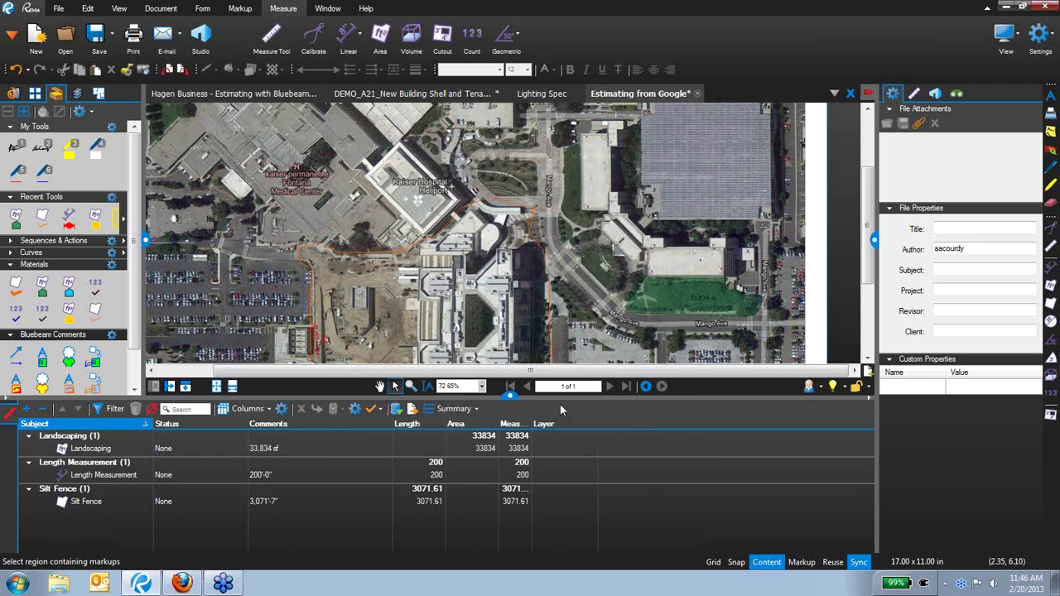
click(1052, 196)
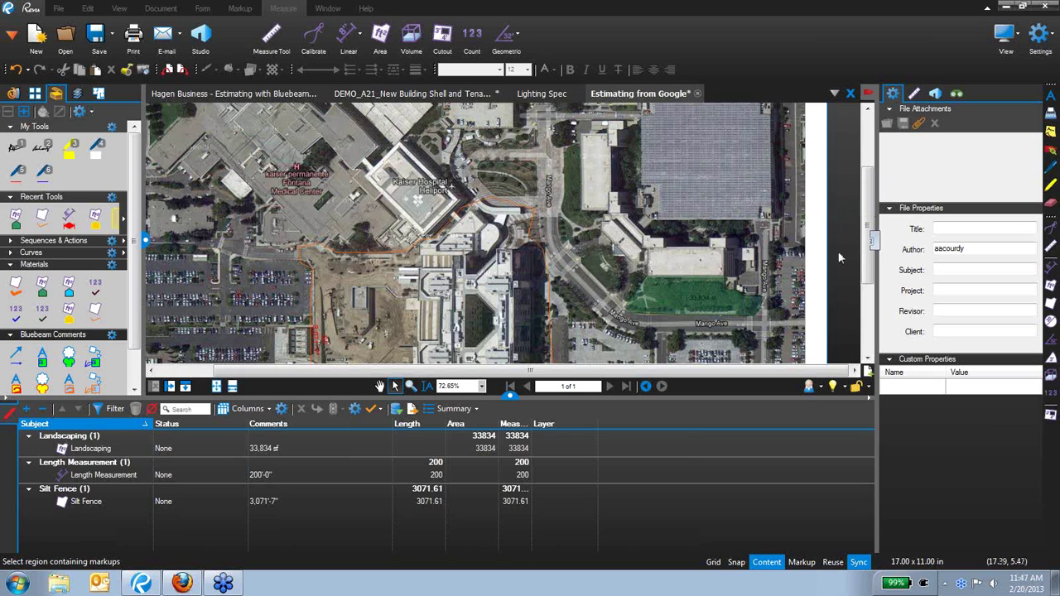
click(511, 397)
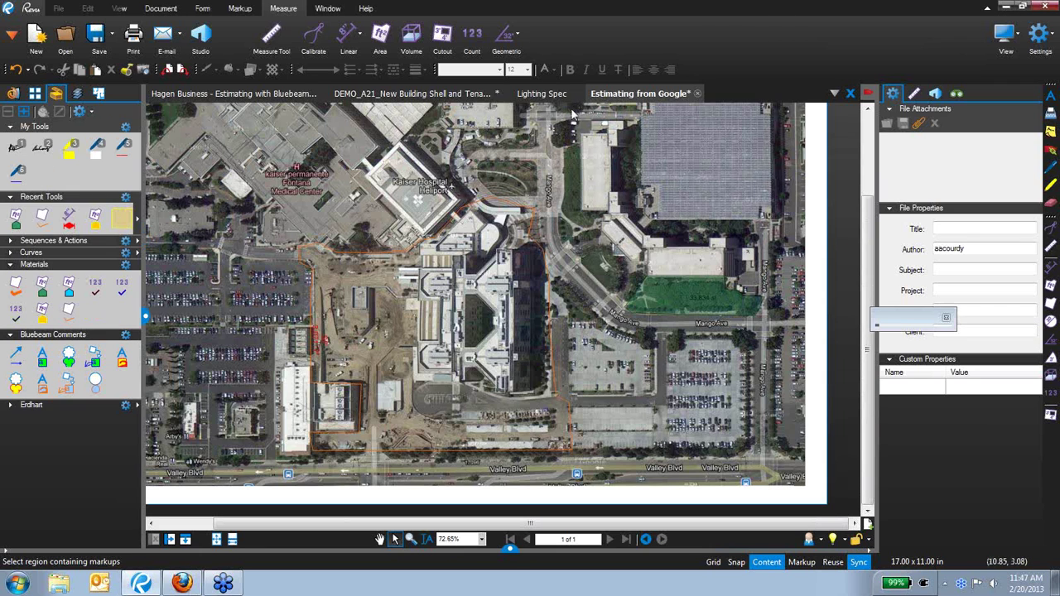
Step: Close the Lighting Spec document and show the floor plan page of the DEMO_A21 document
click(562, 95)
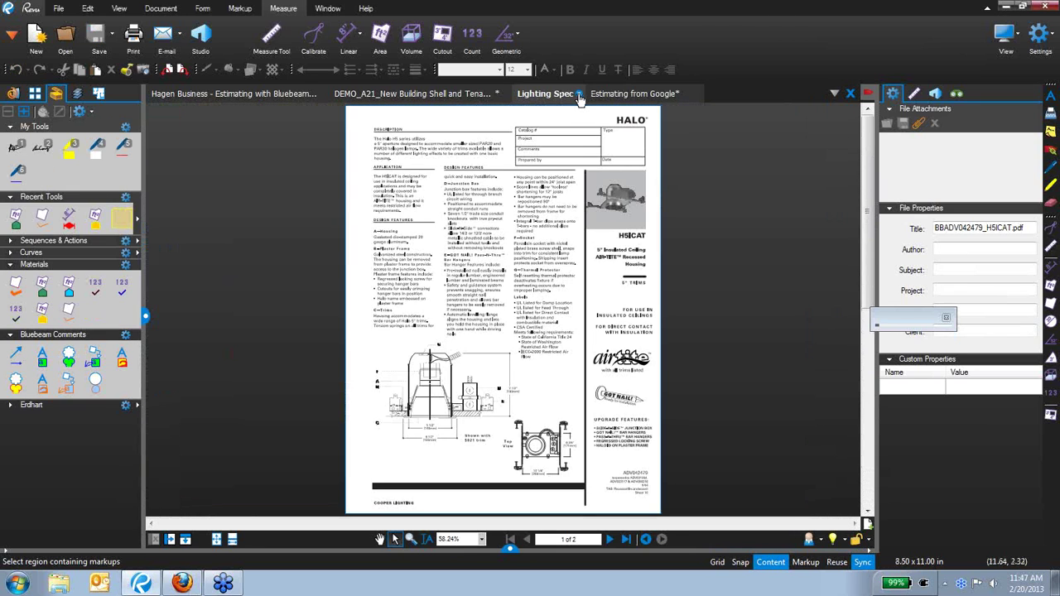
click(579, 94)
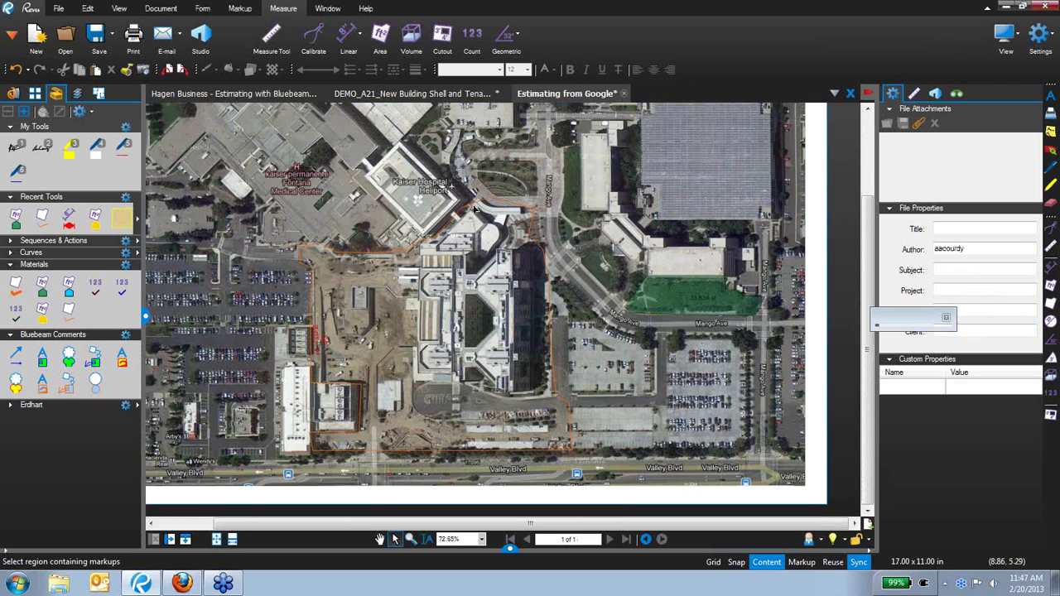
click(384, 94)
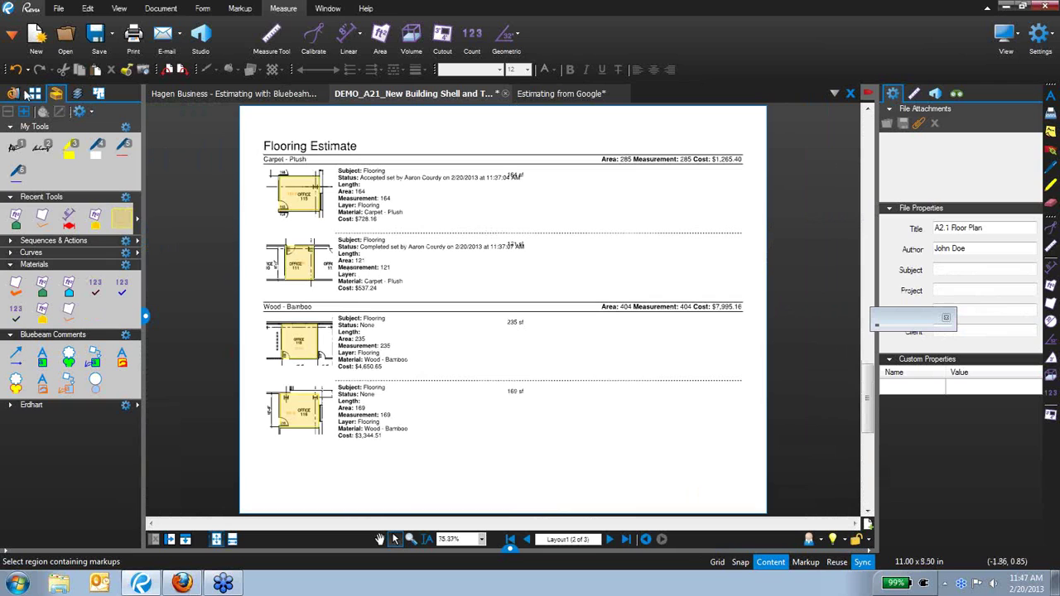
click(14, 94)
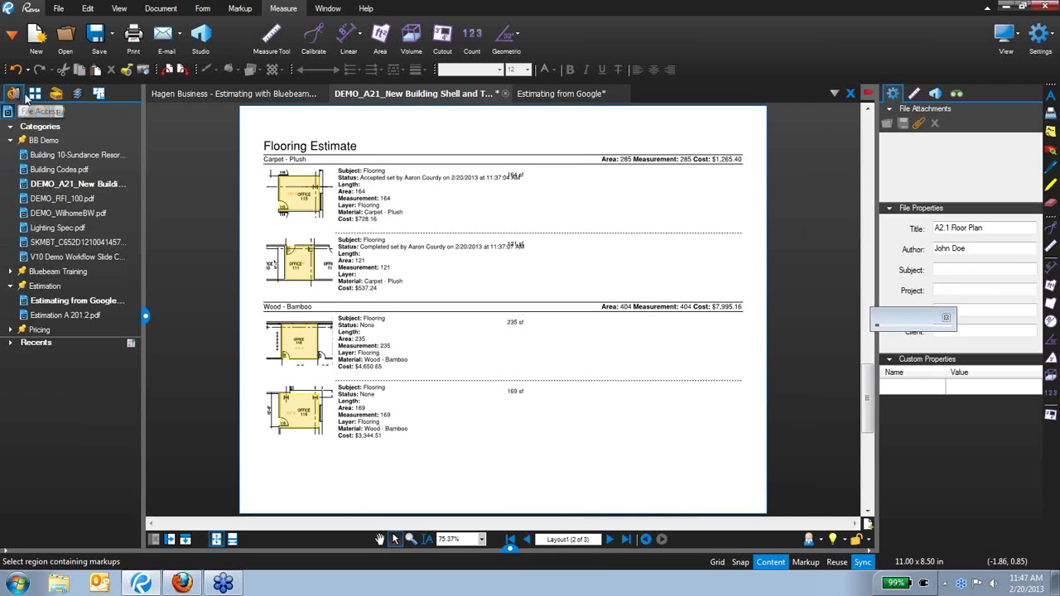
click(34, 94)
click(66, 196)
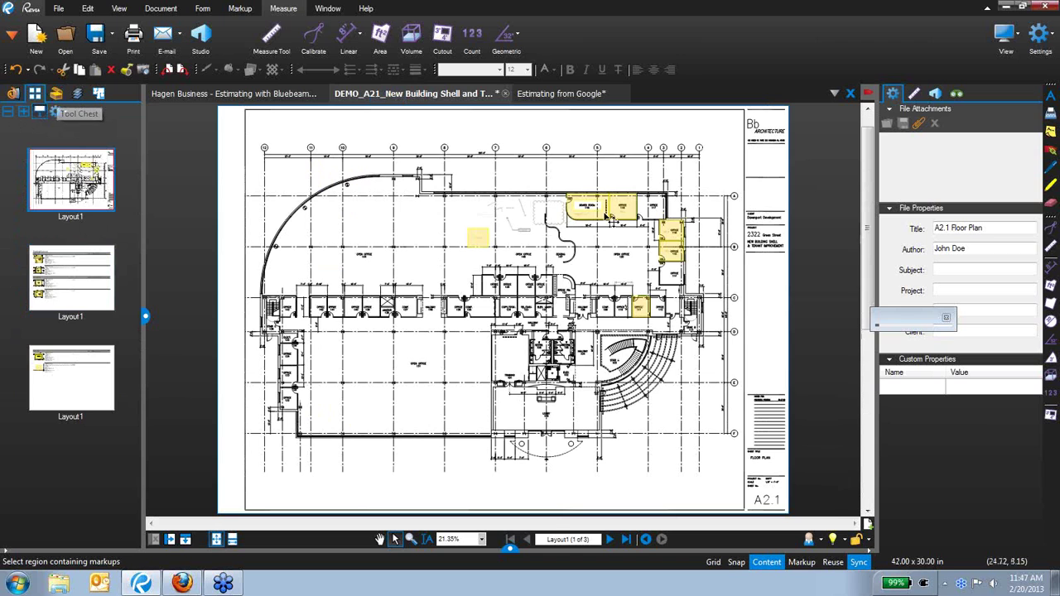
Step: Apply a wavy-line hatch to the flooring area measurement of Office 118 on the floor plan
scroll(609, 217, up, 4)
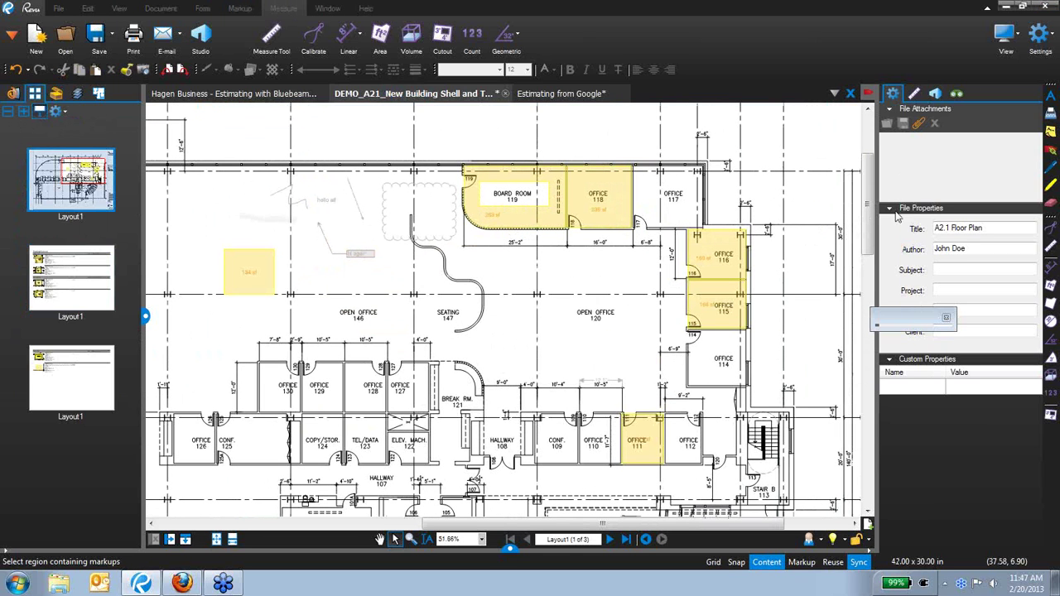
click(611, 220)
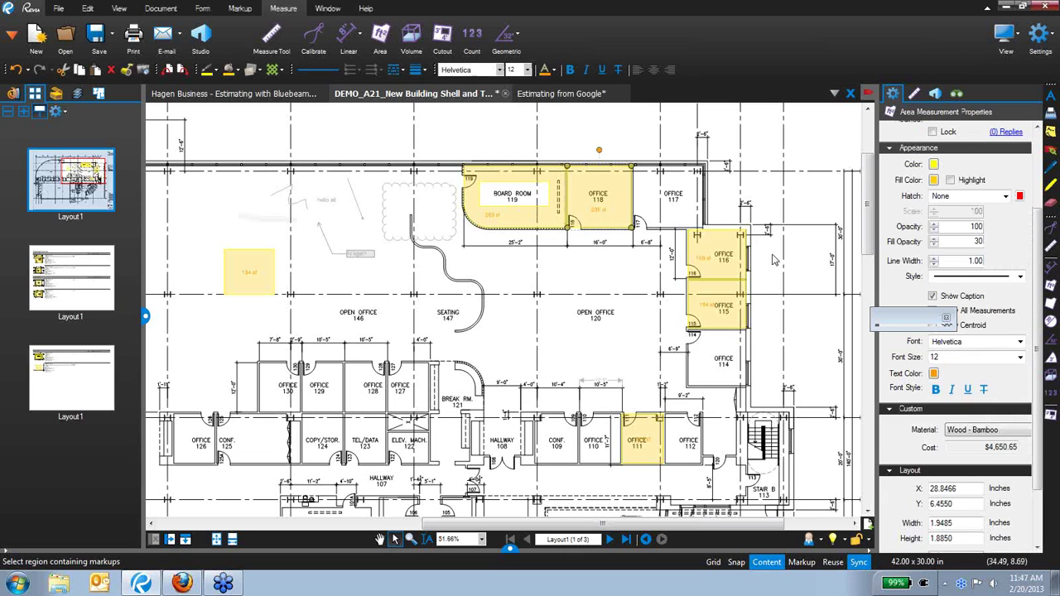
click(968, 196)
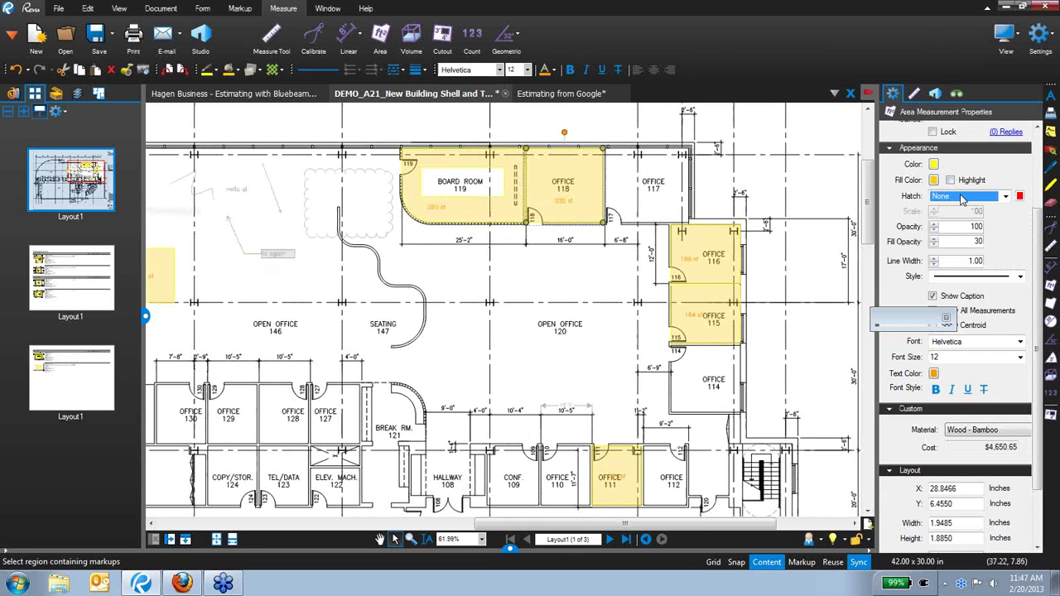
click(1033, 353)
click(696, 253)
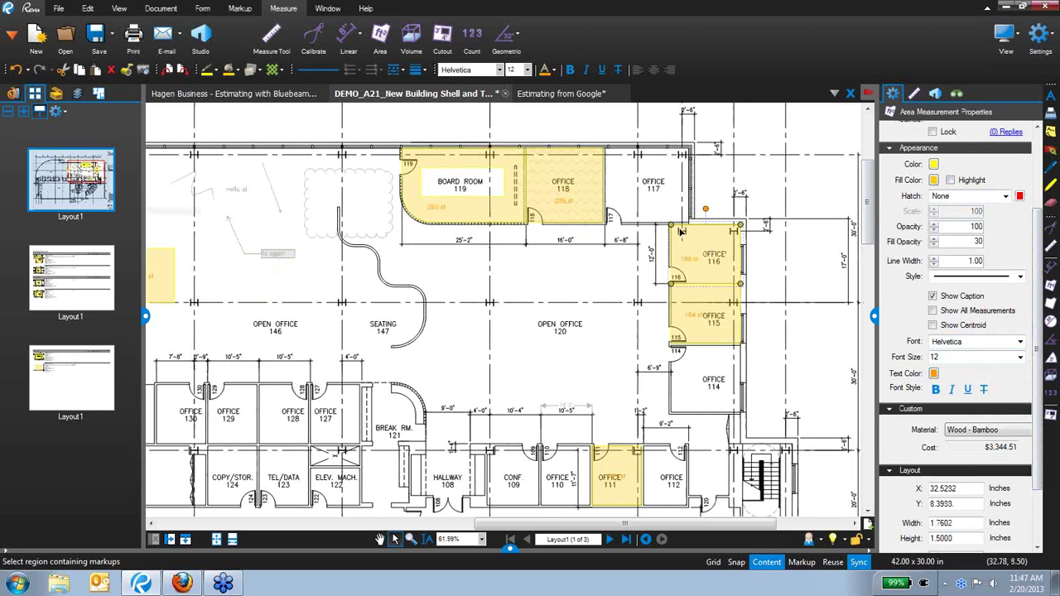
key(Escape)
scroll(581, 186, up, 1)
scroll(581, 187, up, 3)
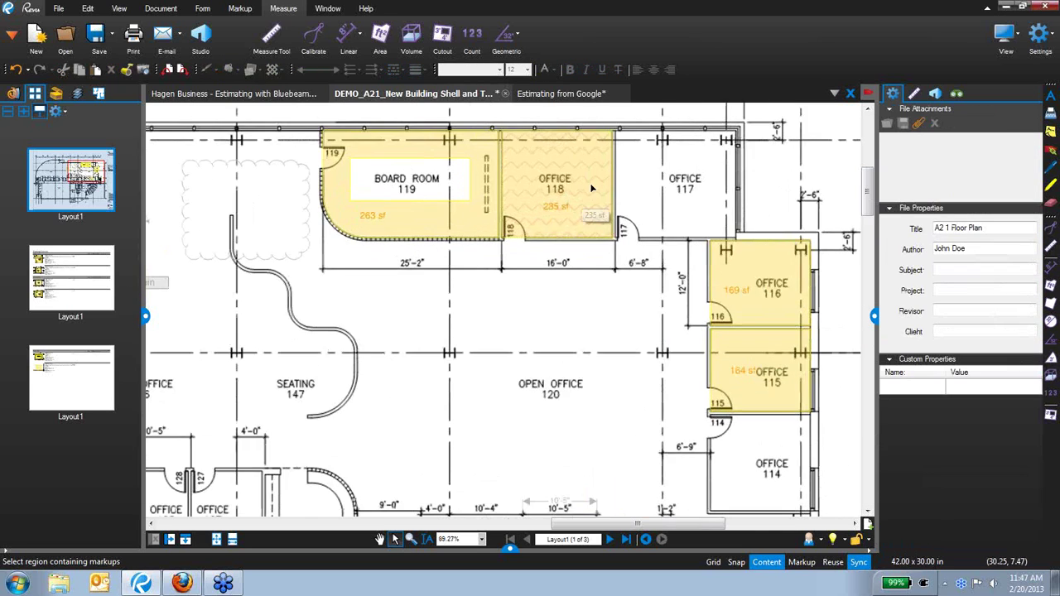
Step: Label the Office 118 flooring area measurement "Bamboo"
click(545, 280)
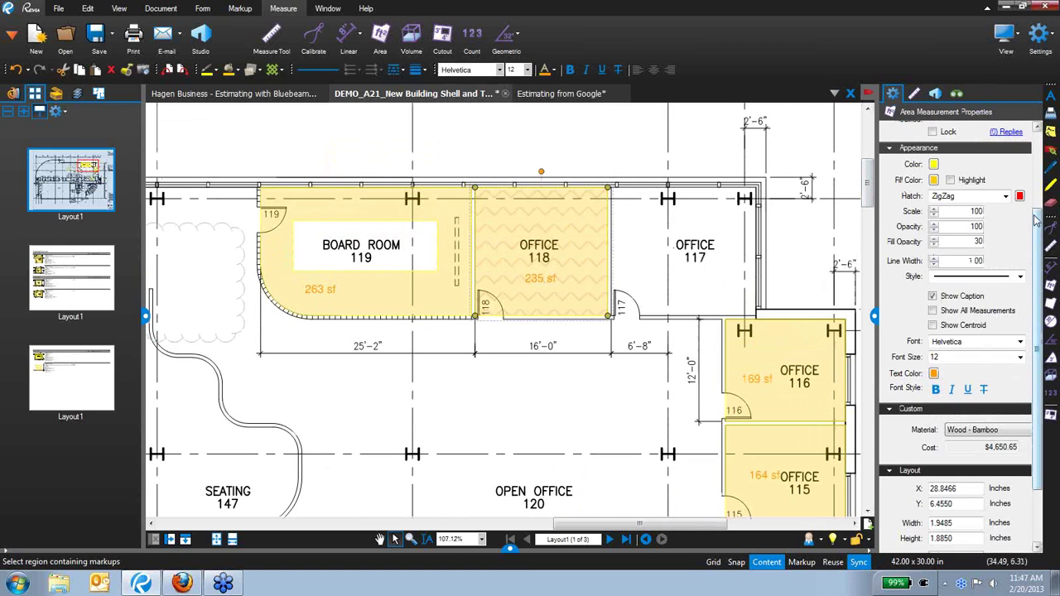
scroll(1035, 220, up, 3)
click(964, 174)
text(Wo)
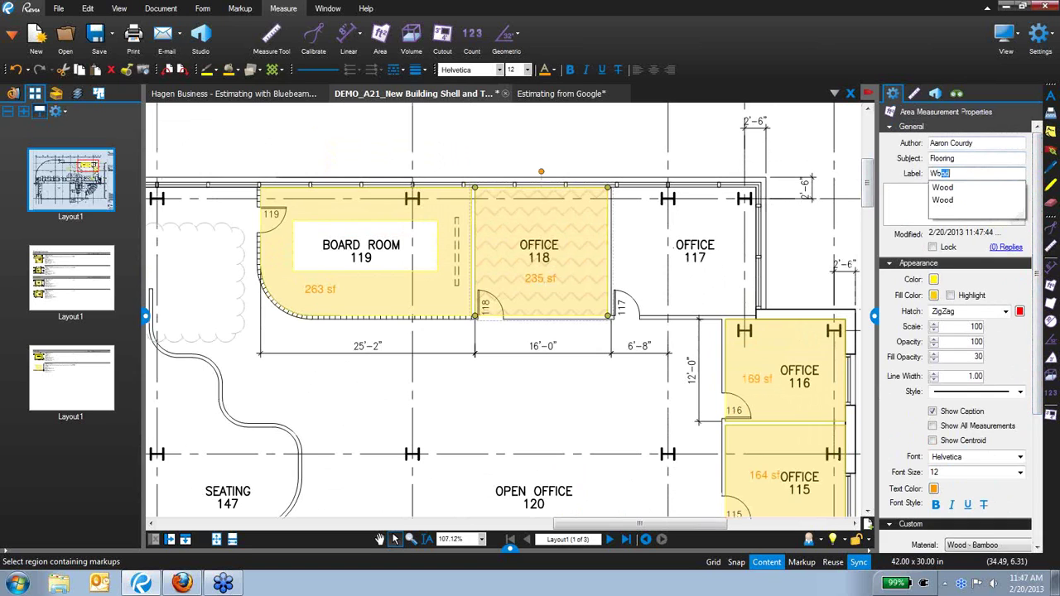
key(BackSpace)
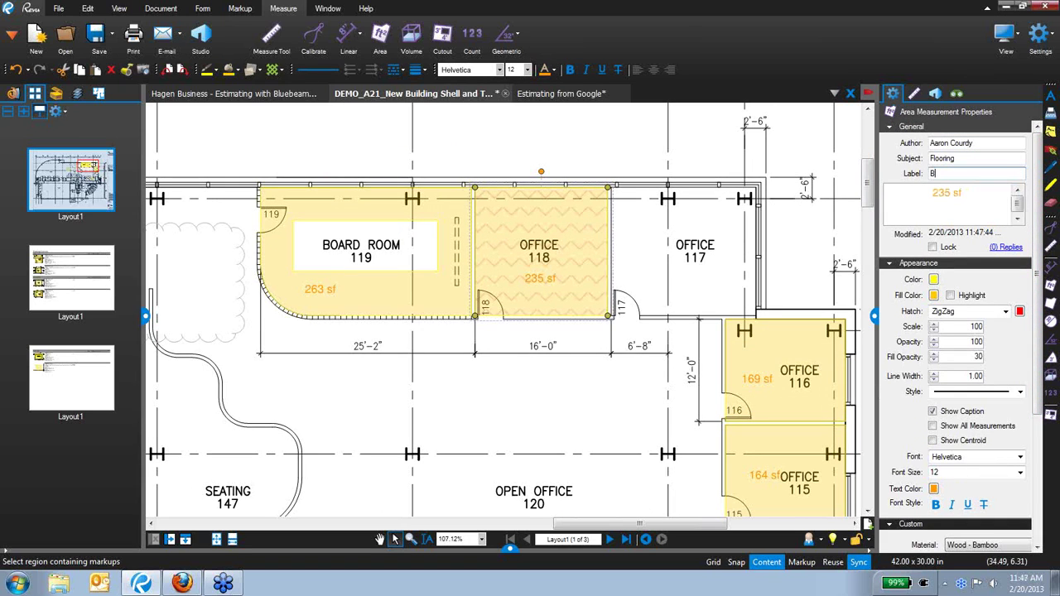
text(Bamboo)
click(540, 432)
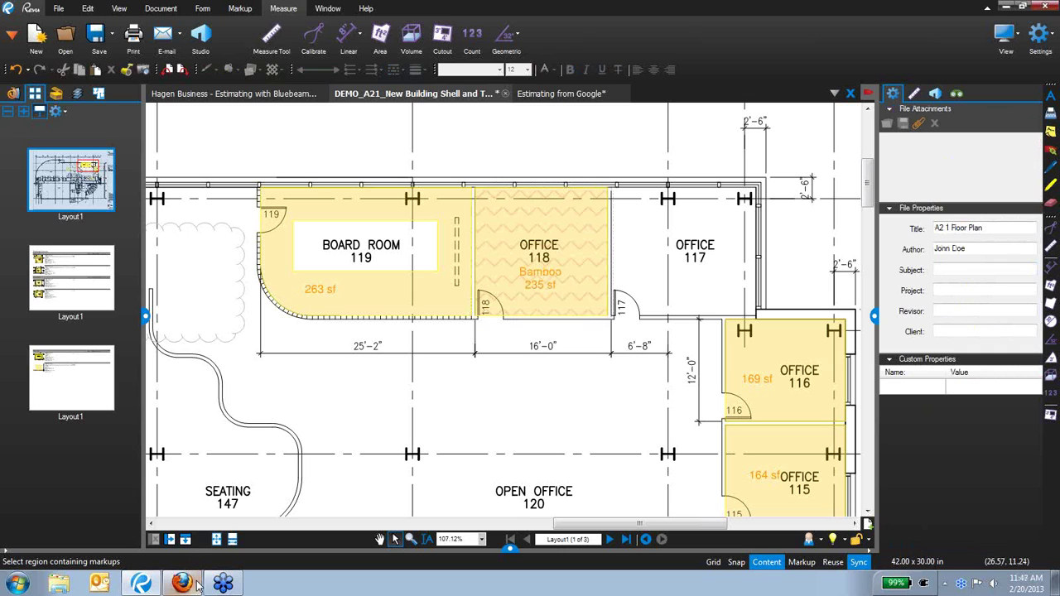
Step: Switch to Firefox, open Google Maps in a new tab and search for "fontana, ca"
mouse_move(198, 586)
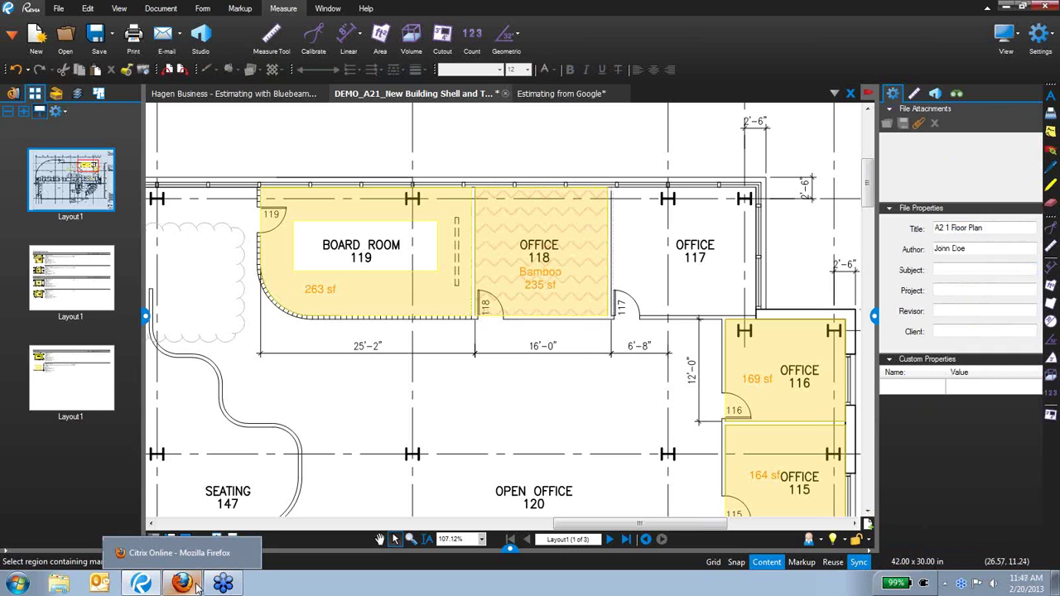
click(197, 585)
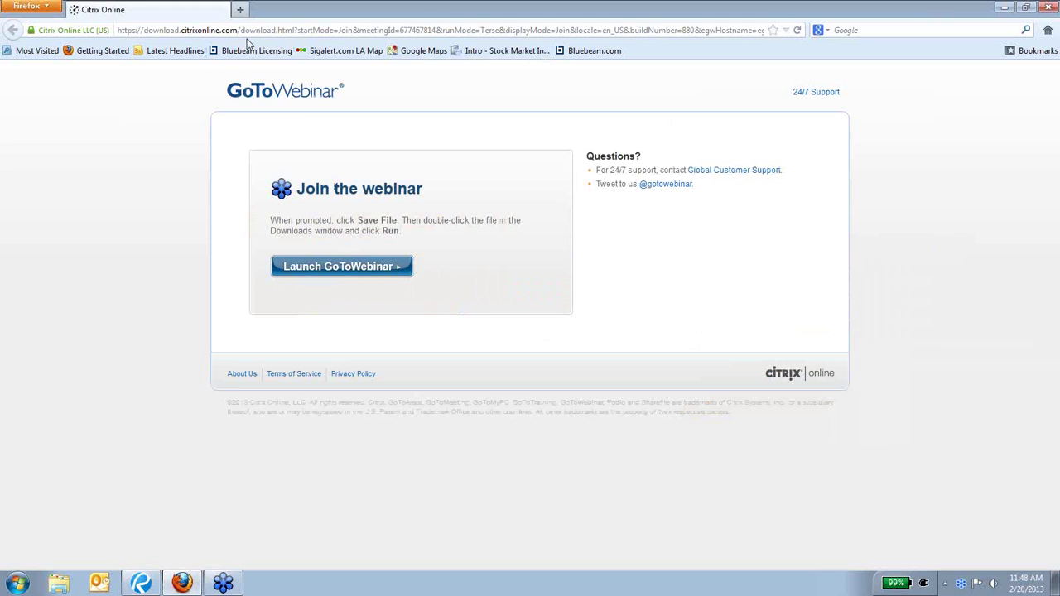
click(242, 10)
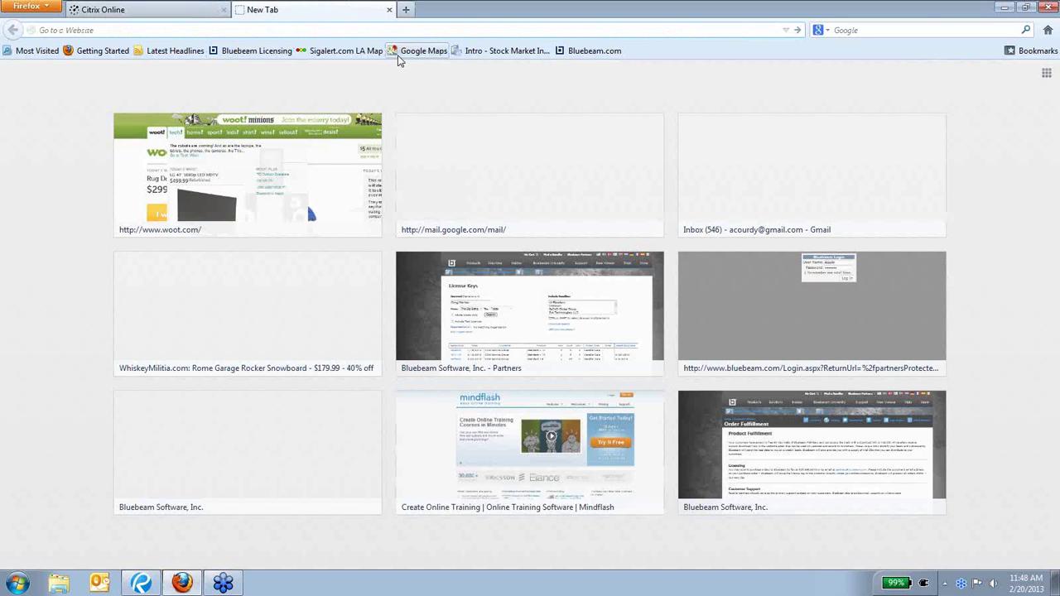
click(402, 52)
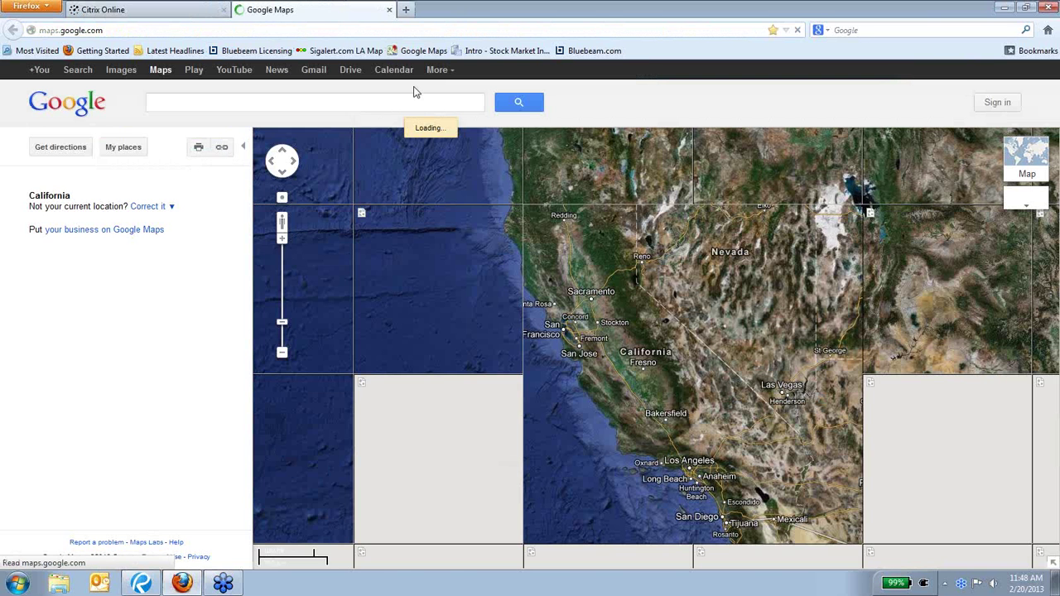
text(fontana, ca)
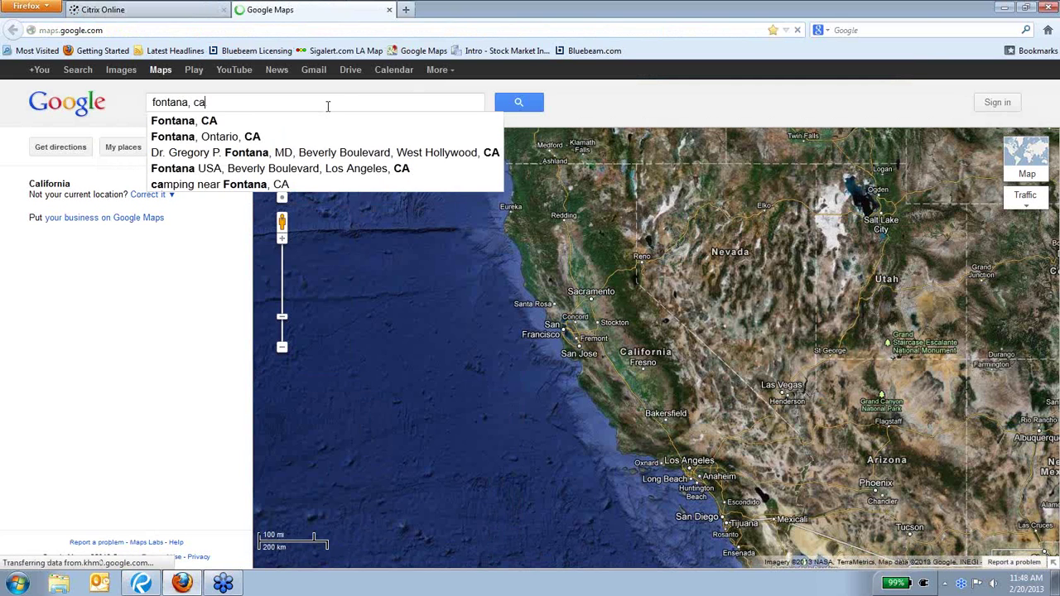
key(Return)
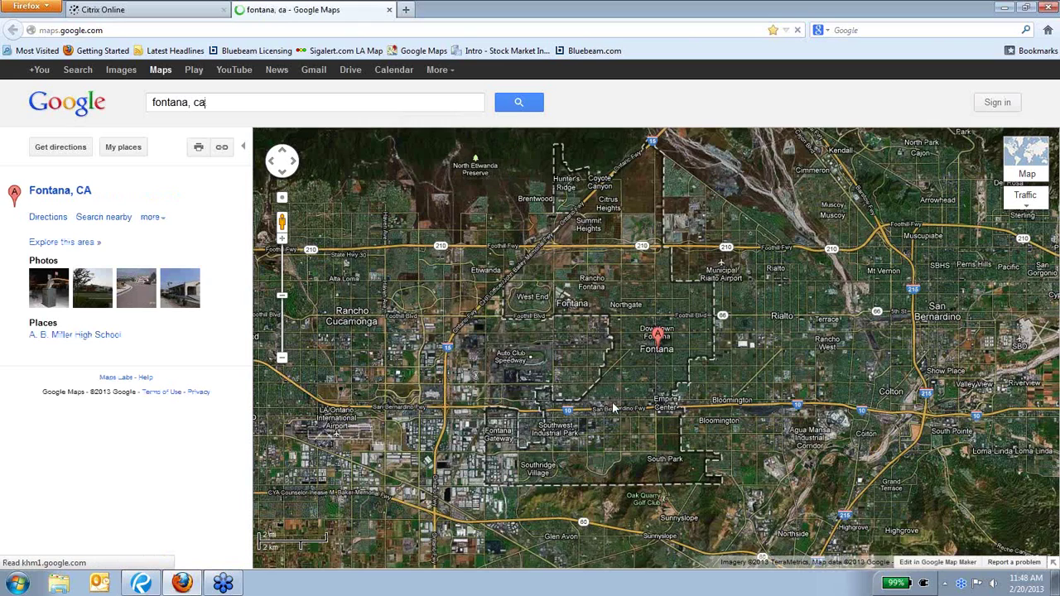
Step: Examine the area around Sierra Ave and Valley Blvd as a street map and as satellite imagery with its layer options
scroll(614, 408, up, 1)
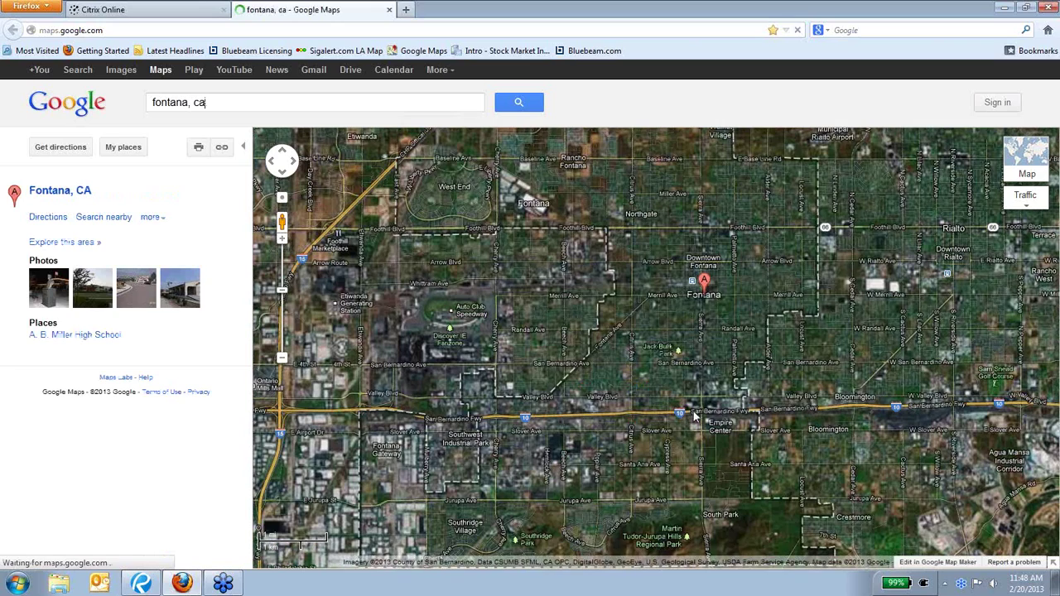
scroll(694, 416, up, 2)
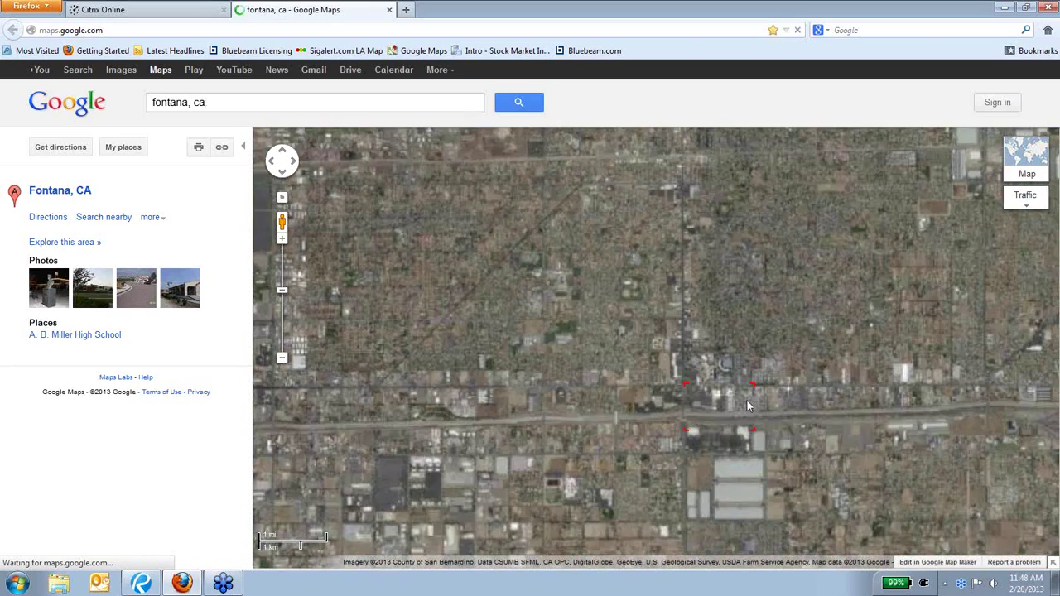
scroll(748, 406, up, 2)
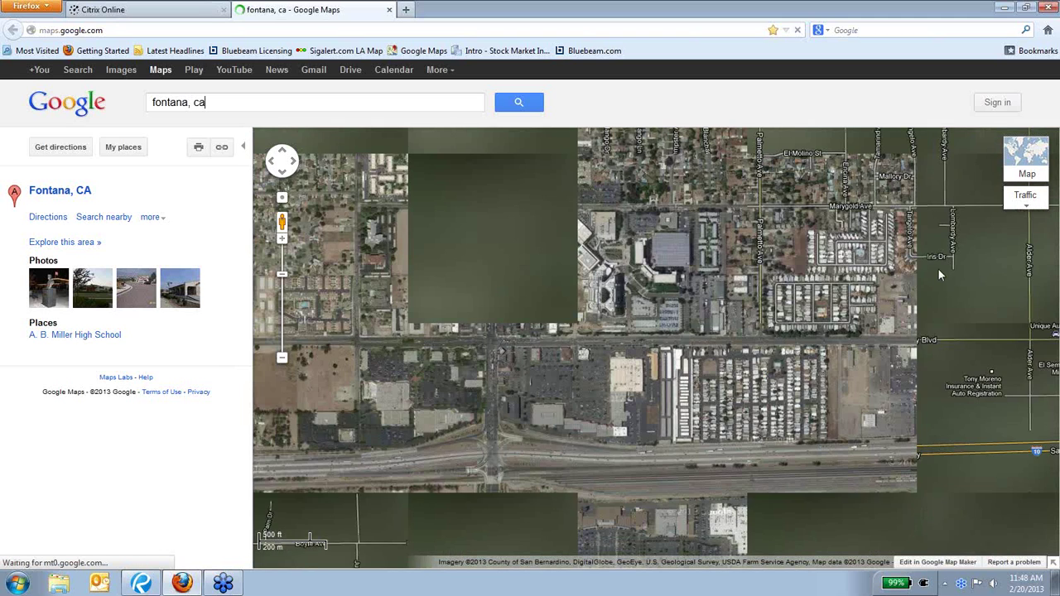
mouse_move(1027, 178)
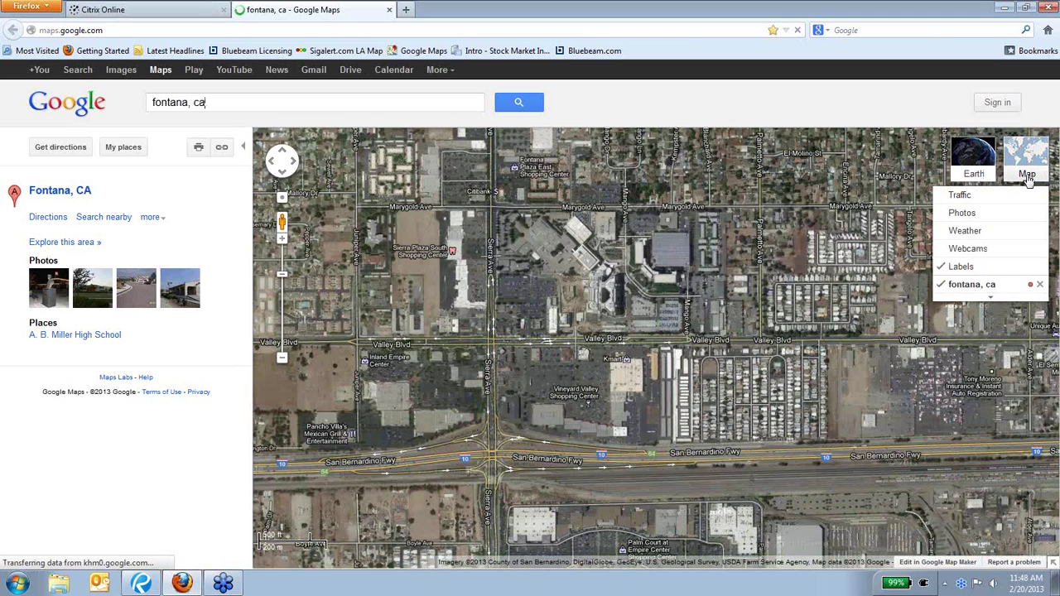
click(1027, 178)
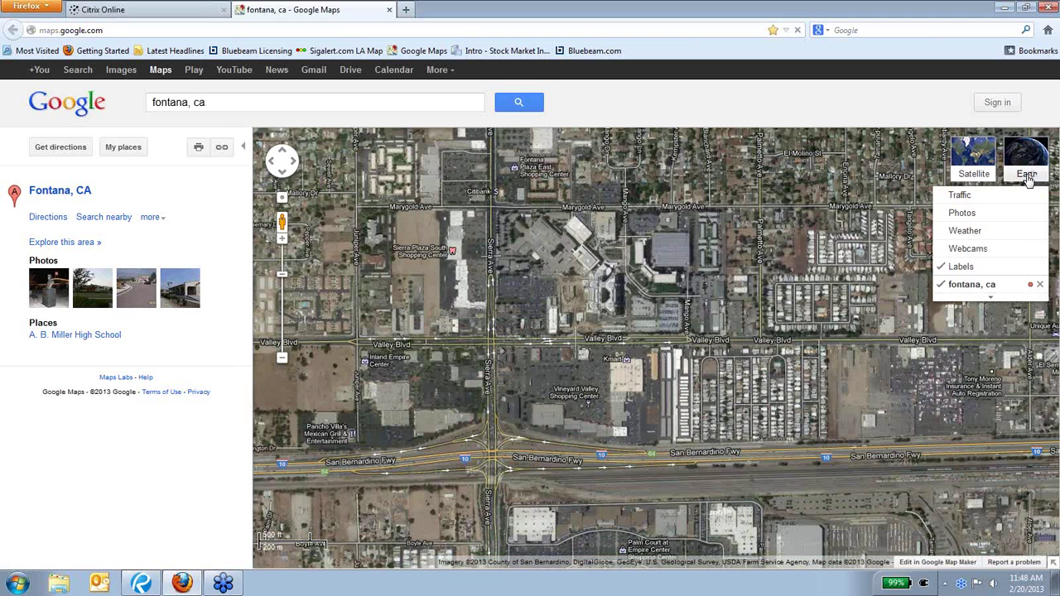
click(1027, 177)
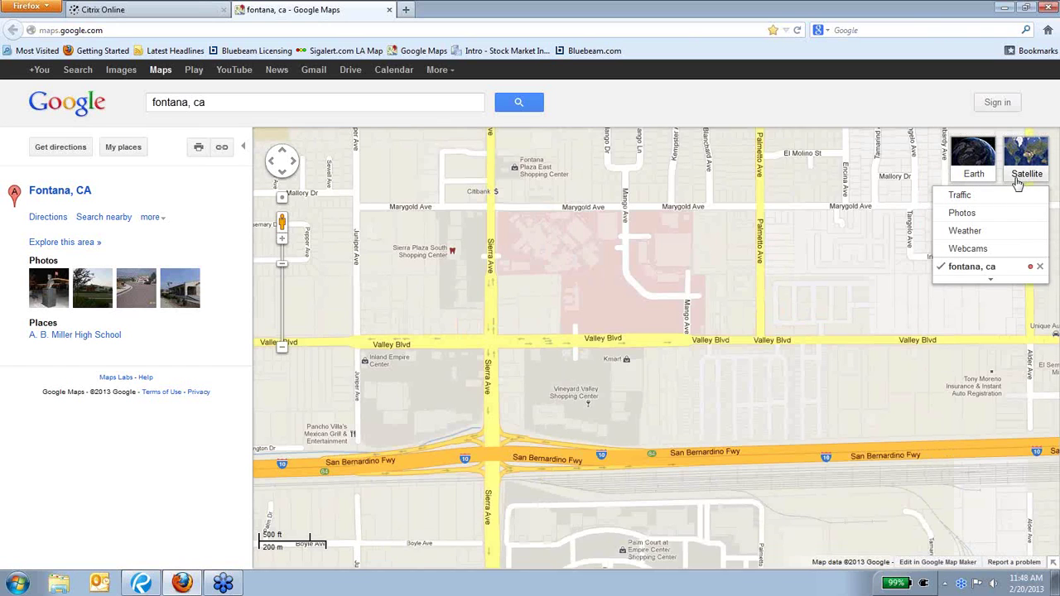
click(1019, 182)
mouse_move(992, 303)
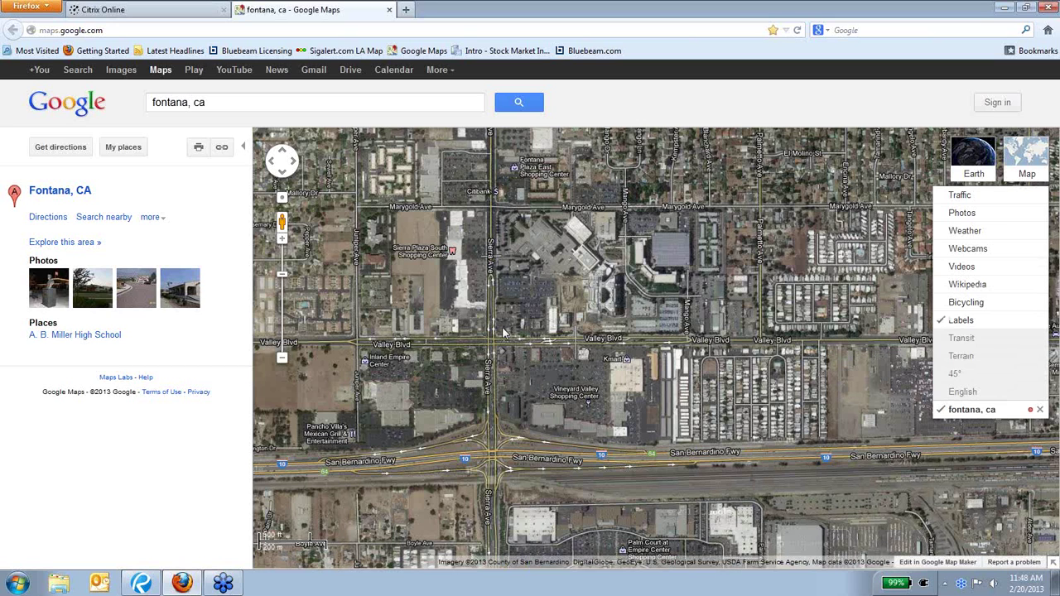
Step: Bring the Kaiser Permanente Fontana Medical Center site into close view and turn off the 45° imagery
click(282, 241)
click(282, 242)
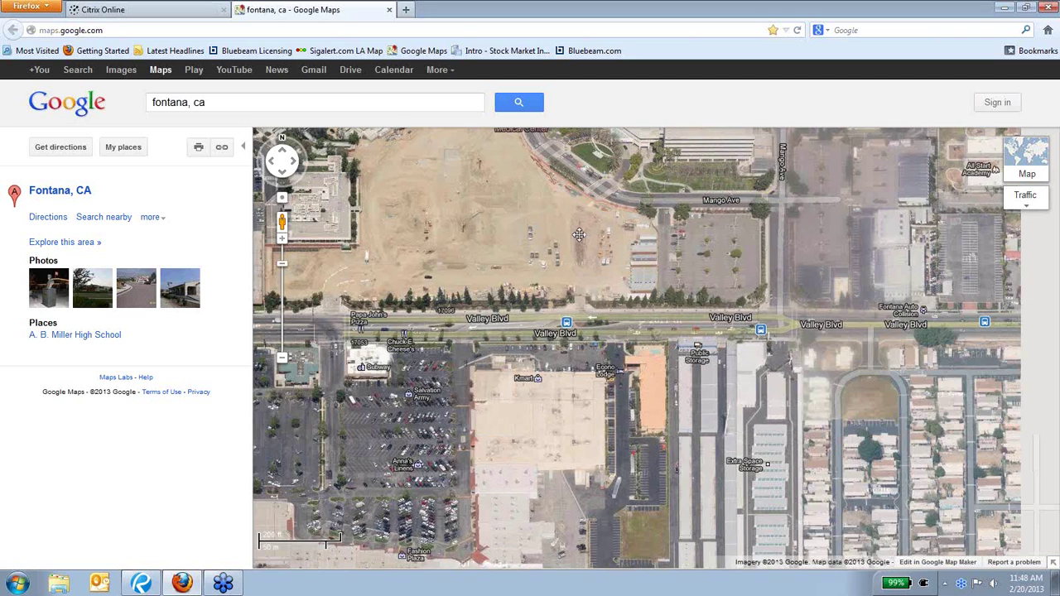
drag(578, 235, 439, 443)
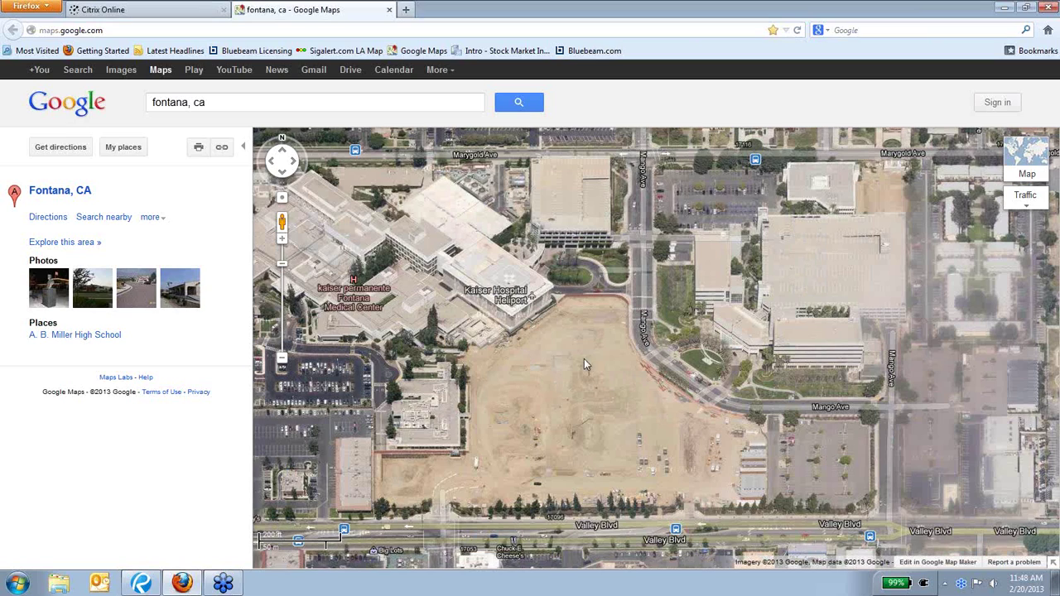
drag(503, 354, 637, 322)
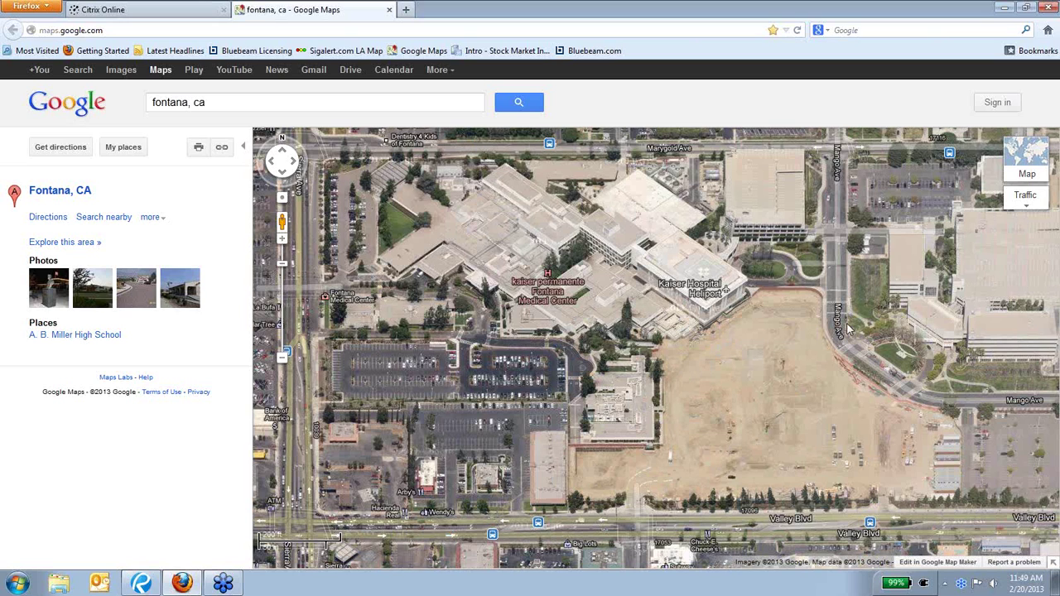
mouse_move(1012, 199)
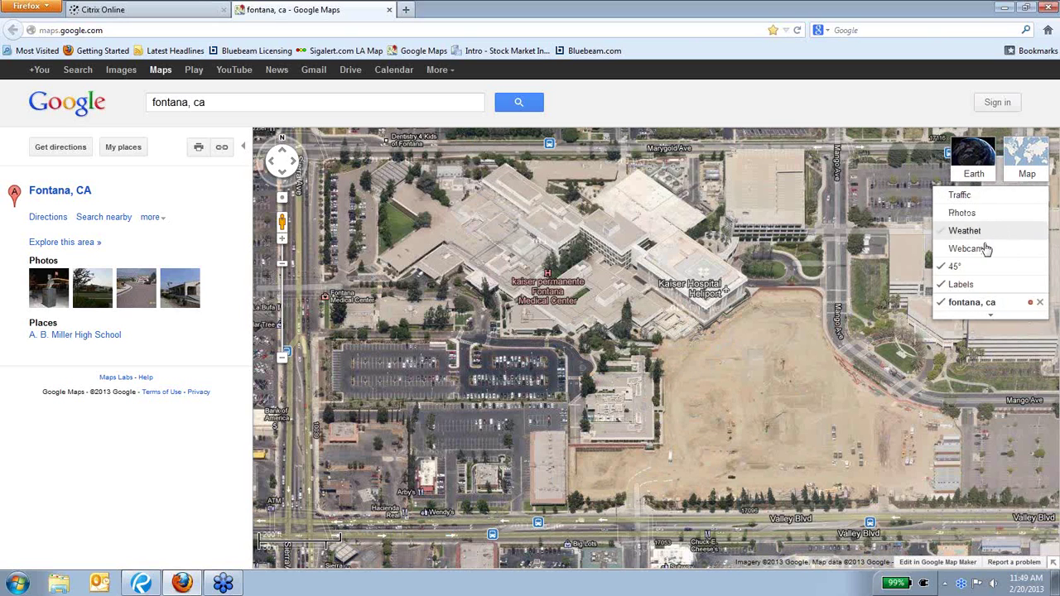
click(969, 269)
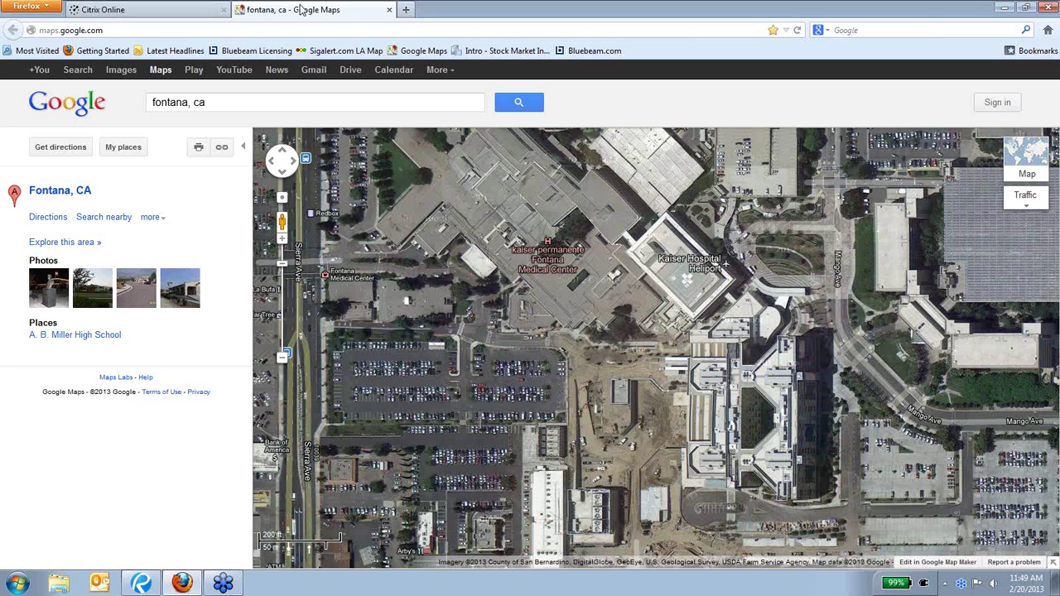
Step: Return to Bluebeam Revu and set the hatch of the Office 118 flooring measurement to Brick
click(1002, 10)
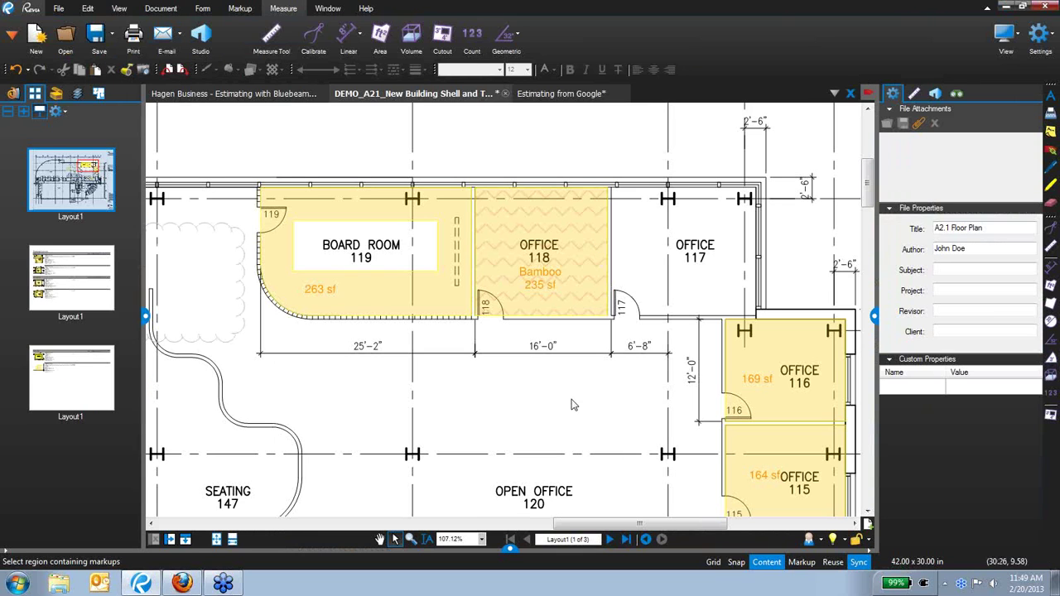
click(546, 288)
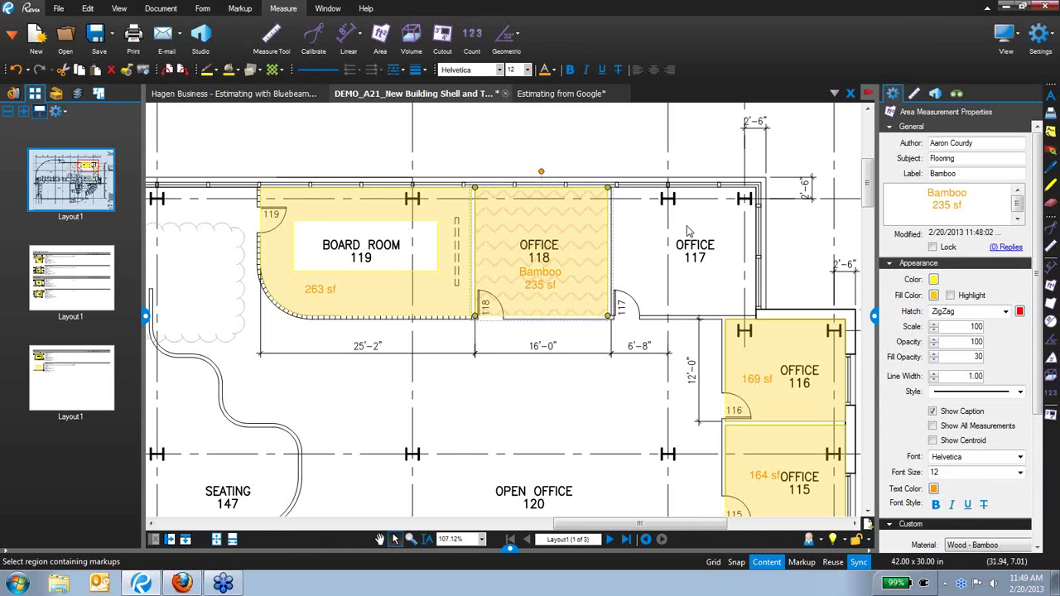
click(1004, 312)
click(1009, 375)
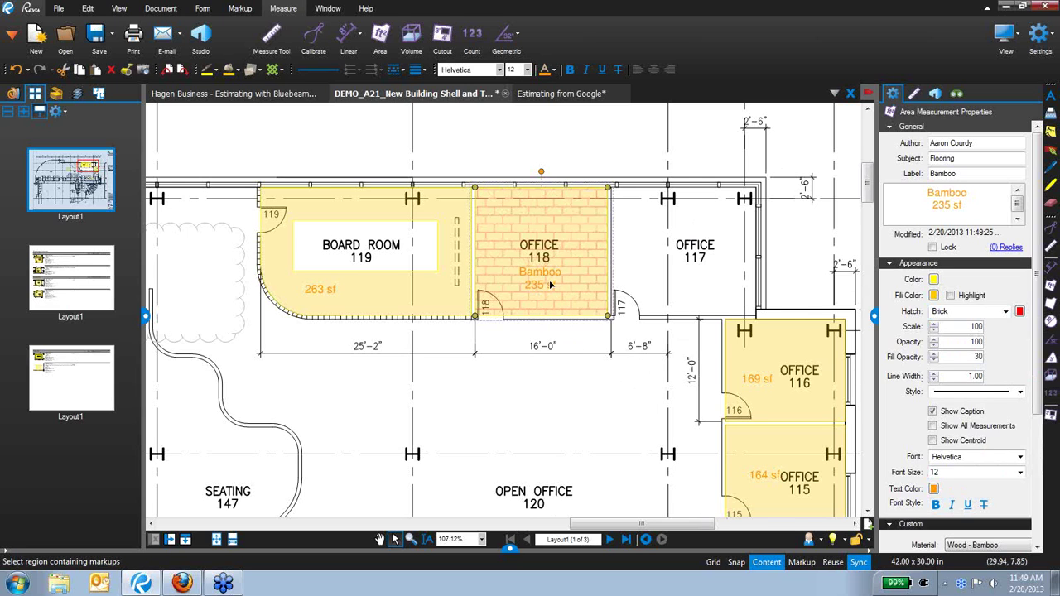
scroll(550, 280, up, 4)
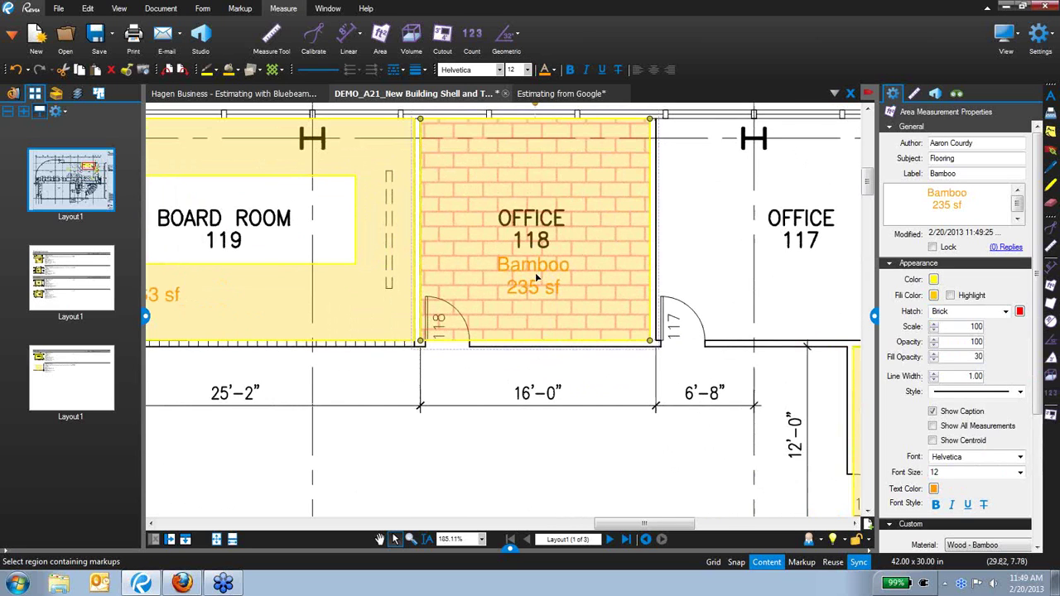
click(490, 430)
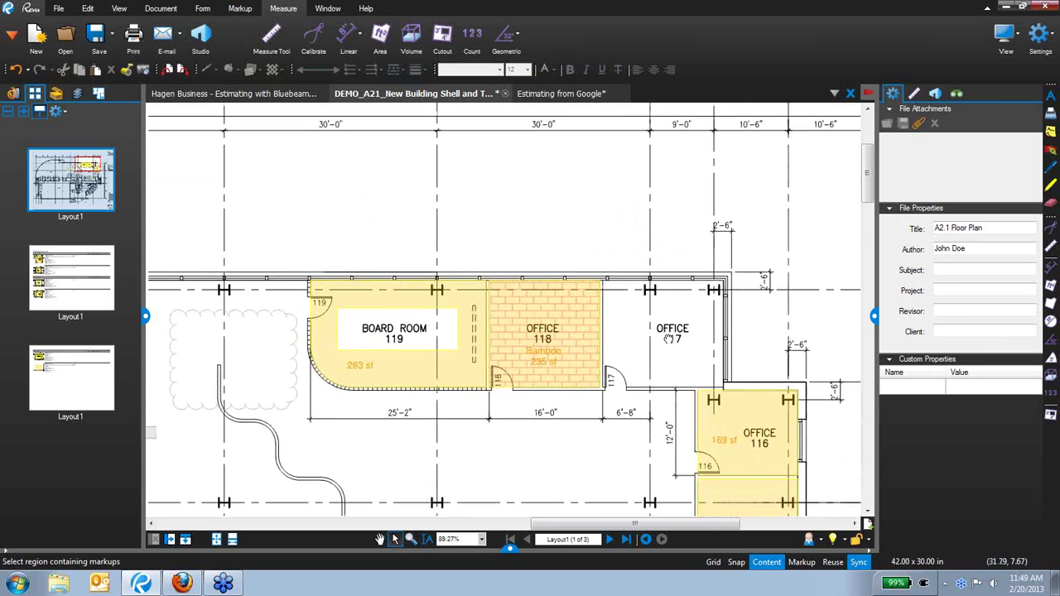
Step: Set the custom material of the Office 116 flooring area measurement to Carpet - Plush
mouse_move(635, 304)
mouse_down()
mouse_move(657, 265)
mouse_move(617, 203)
mouse_up()
click(729, 348)
drag(1040, 364, 1042, 493)
click(968, 355)
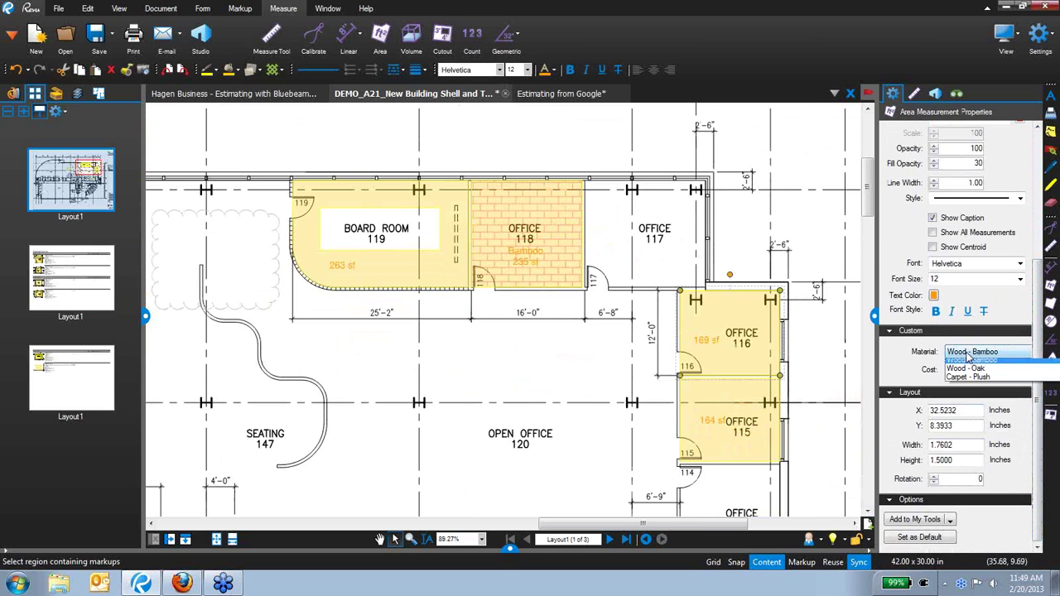
click(978, 383)
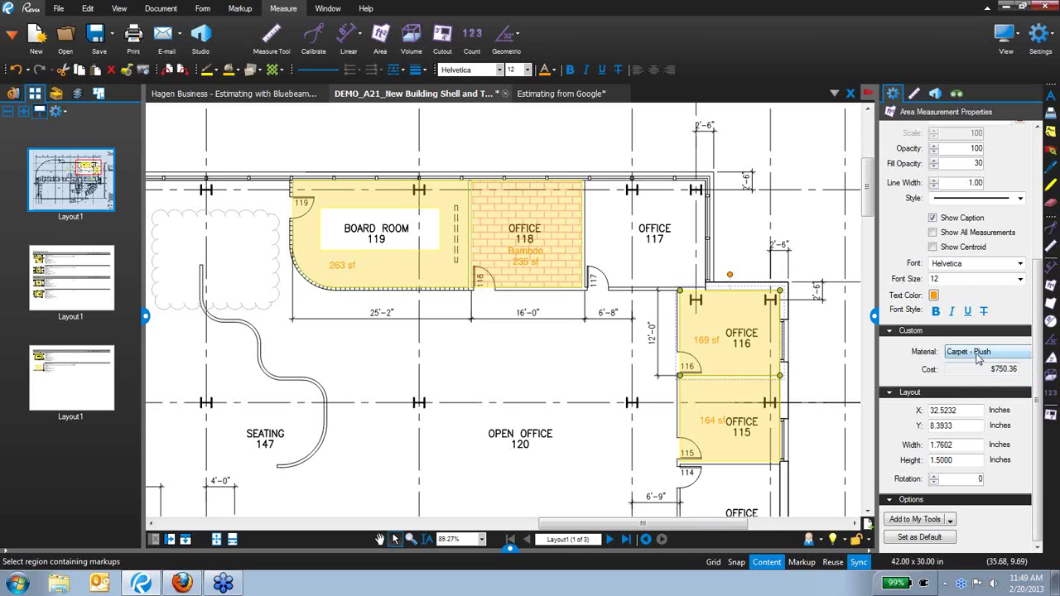
Step: Switch the Office 116 flooring material between the wood options, ending on Wood - Oak
click(978, 356)
click(976, 373)
click(979, 354)
click(975, 362)
click(1015, 353)
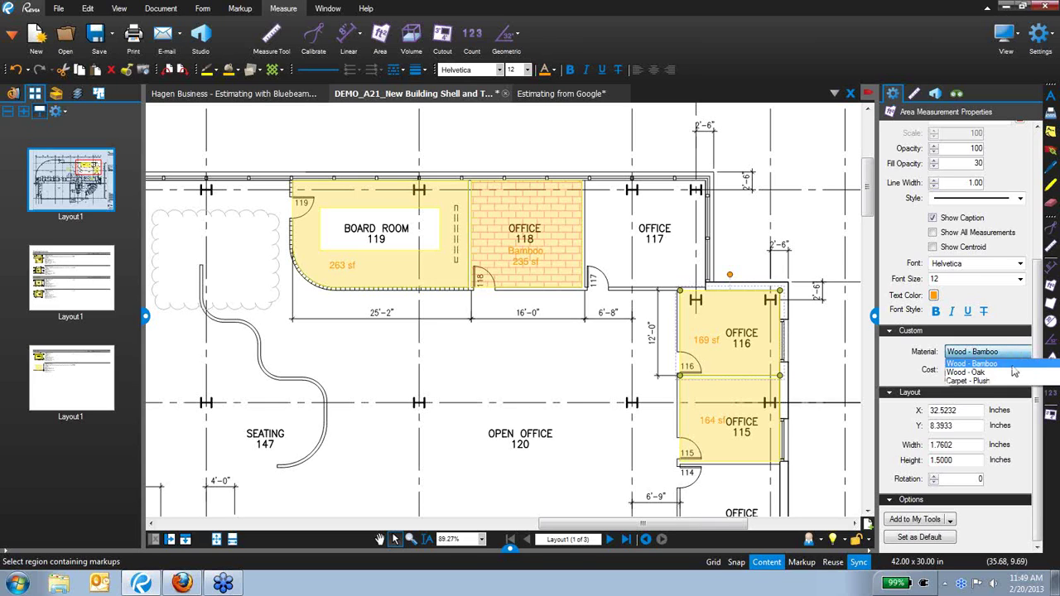
click(994, 373)
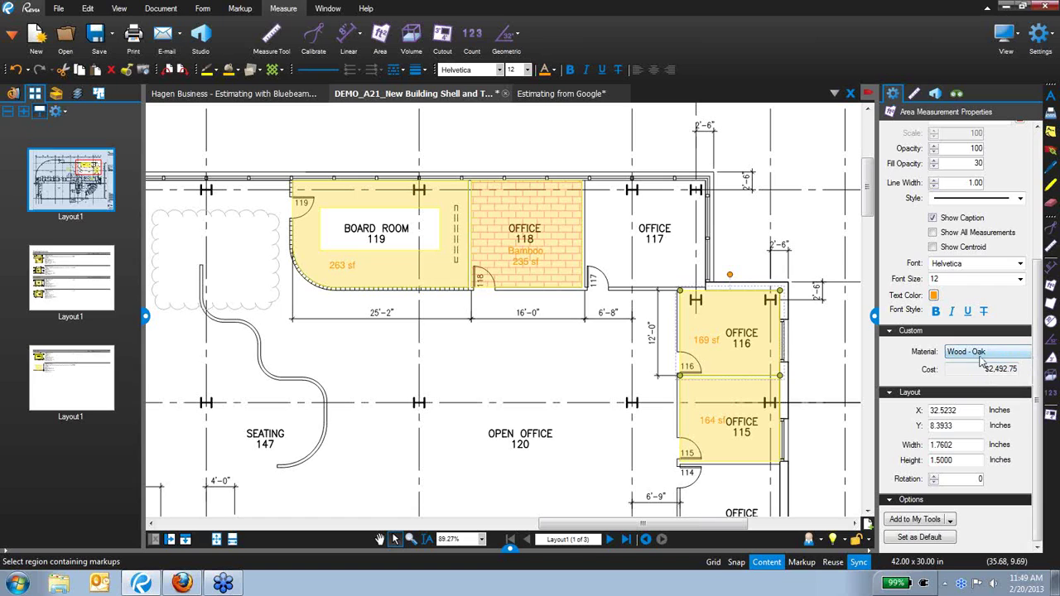
Step: Return the Office 116 flooring material to Wood - Bamboo and deselect the measurement
click(1010, 358)
click(1011, 371)
click(988, 356)
click(995, 369)
click(534, 358)
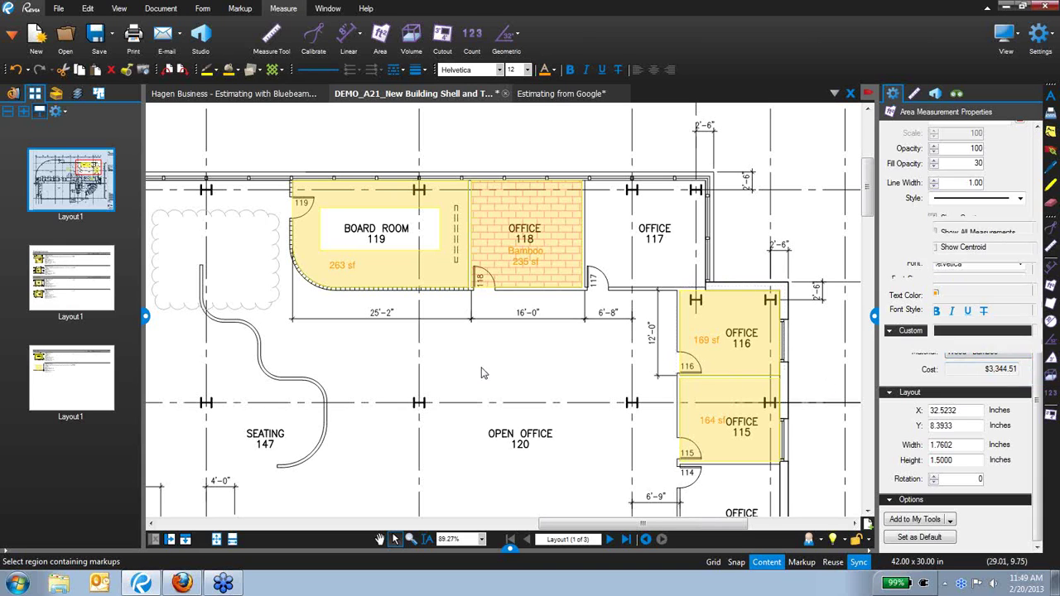
Step: Show the categorized file list beside the floor plan and look over the pinned files under BB Demo
scroll(534, 358, down, 3)
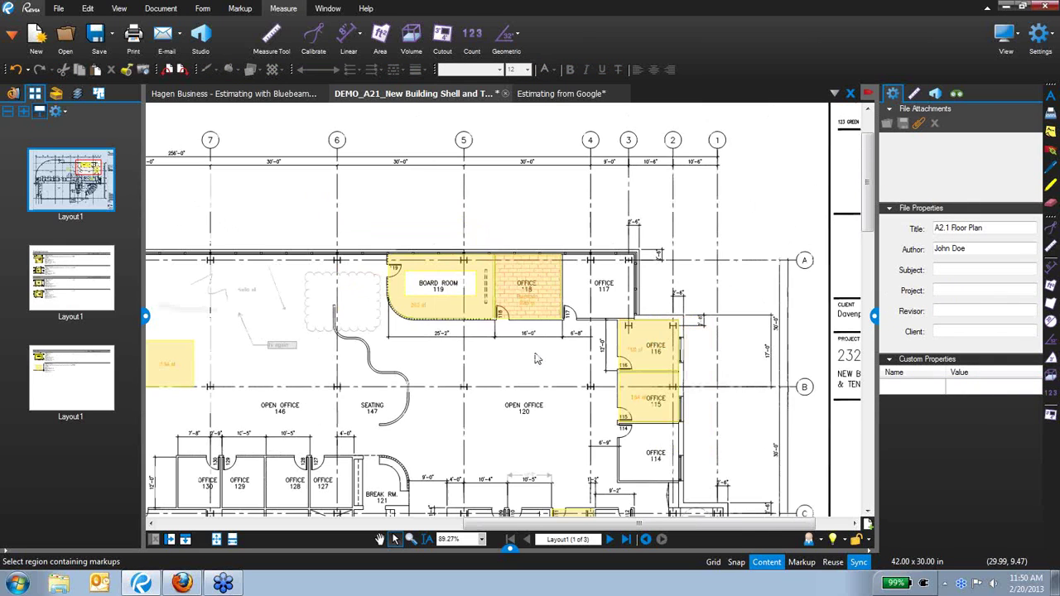
drag(546, 439, 657, 365)
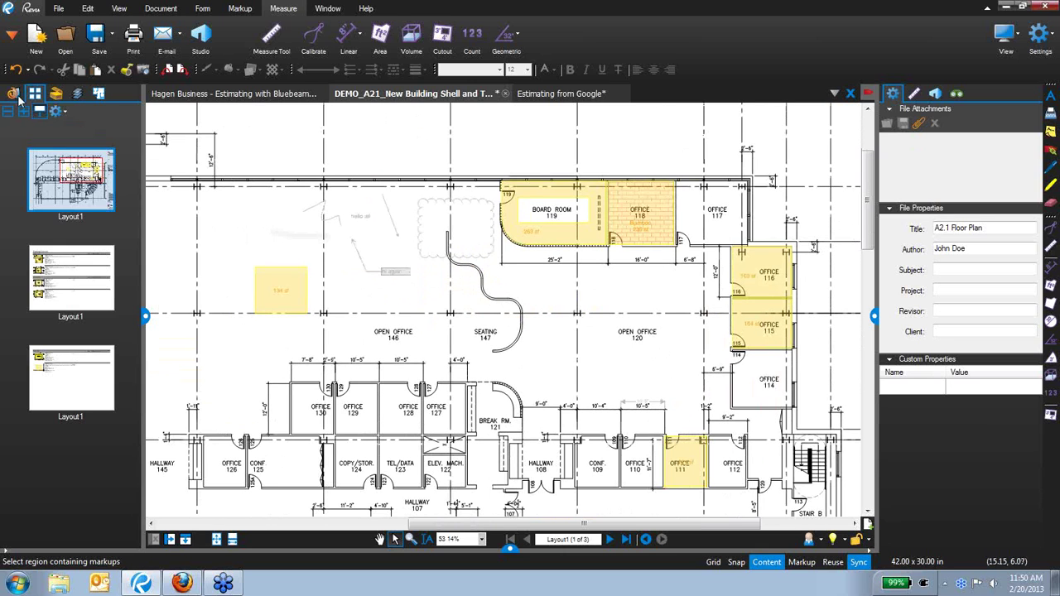
click(13, 93)
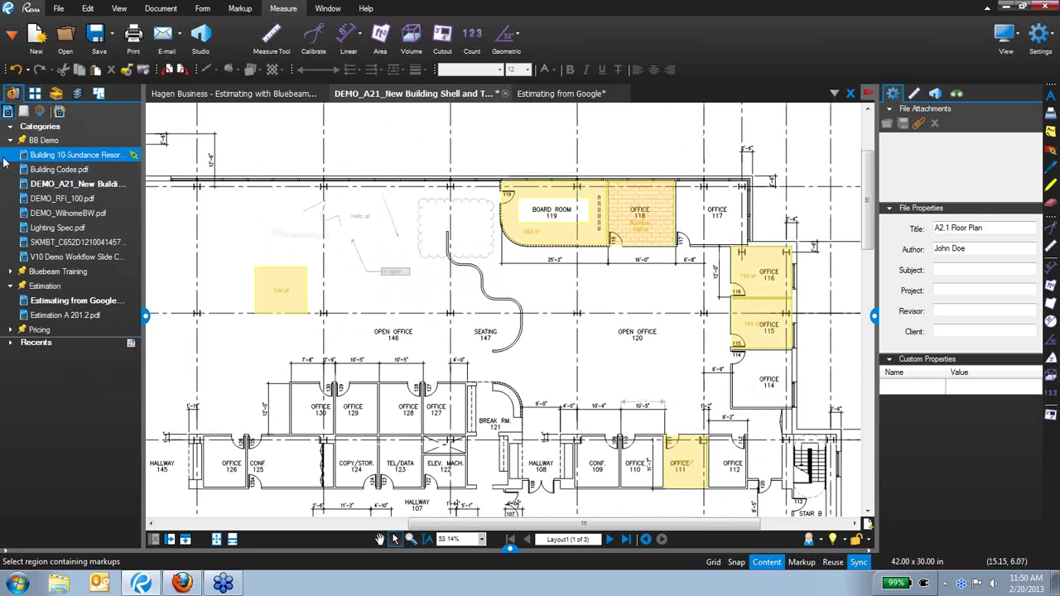
mouse_move(5, 163)
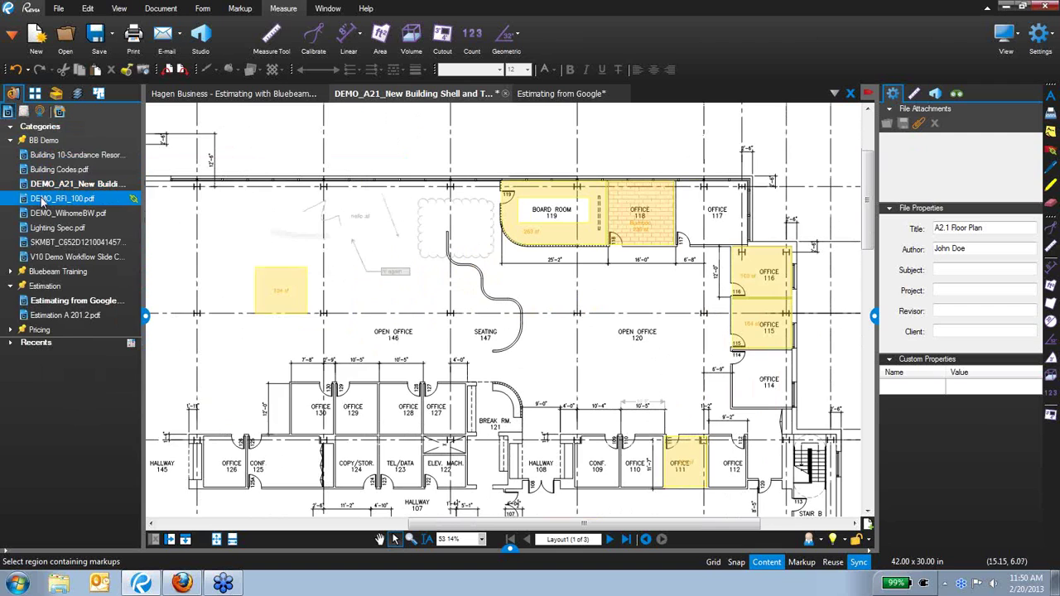
mouse_move(41, 197)
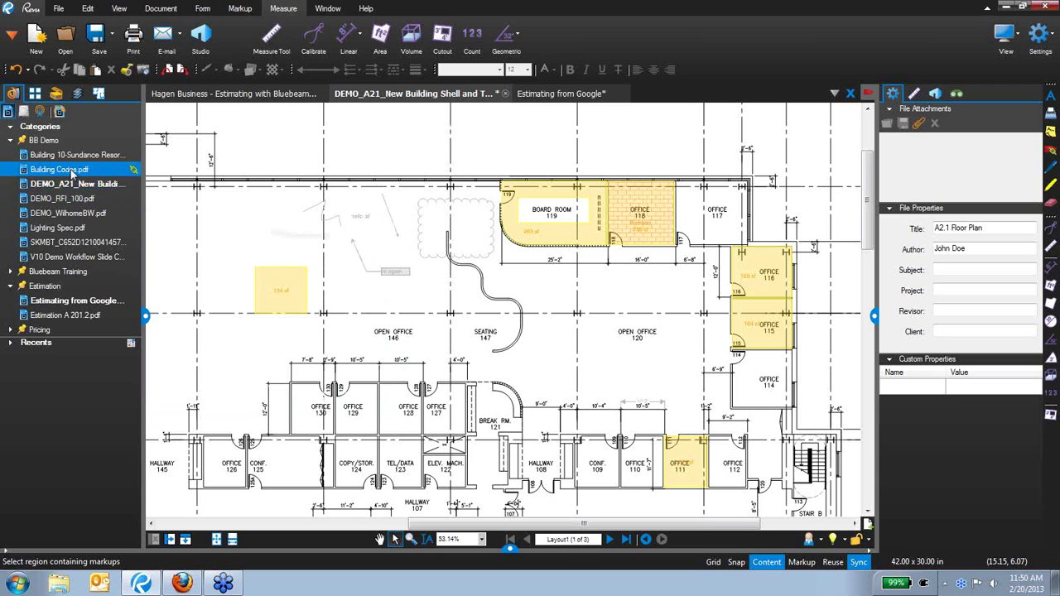
mouse_move(72, 171)
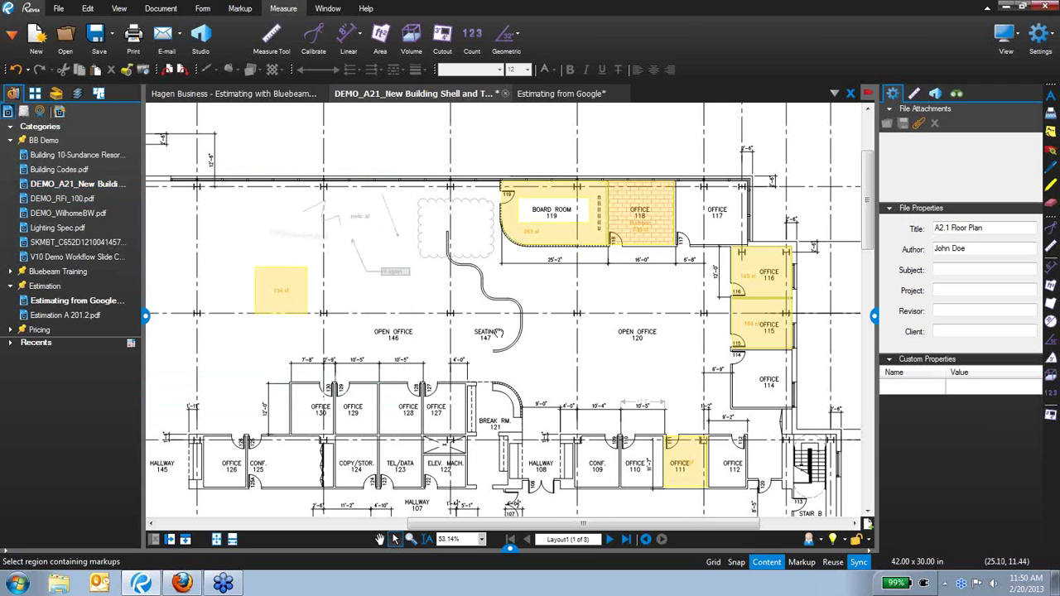
Step: Count the six toilets in restrooms 105 and 106 with check-mark count measurements using the Sink-Type B subject
scroll(550, 300, down, 4)
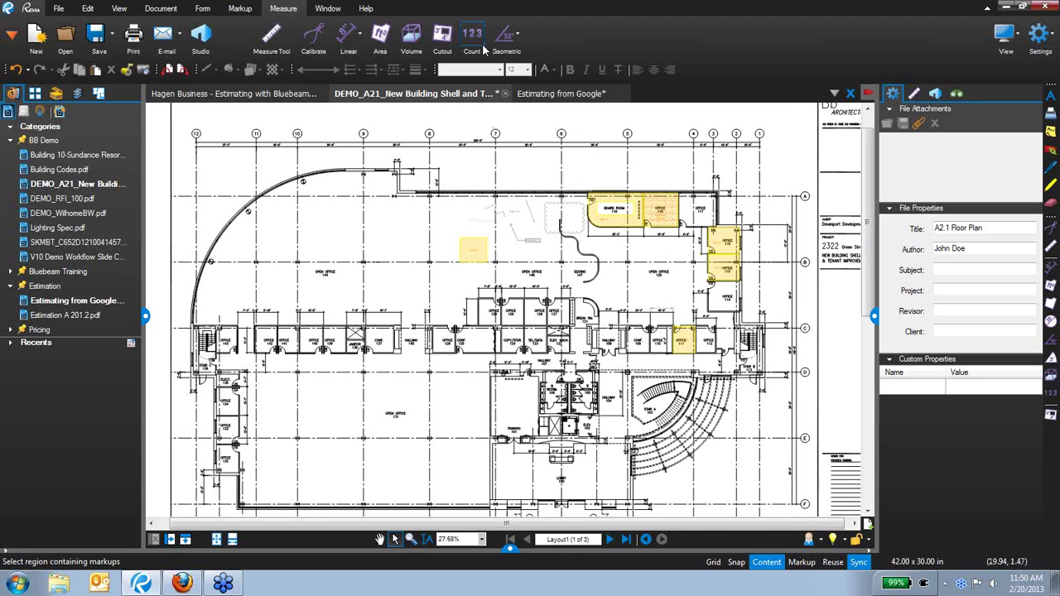
click(474, 38)
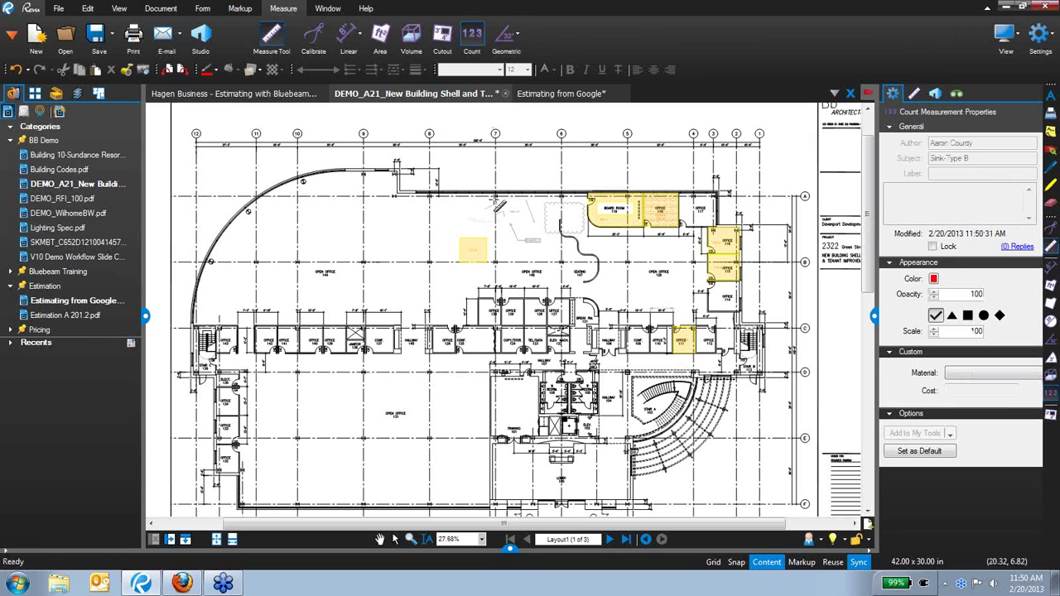
scroll(470, 348, up, 3)
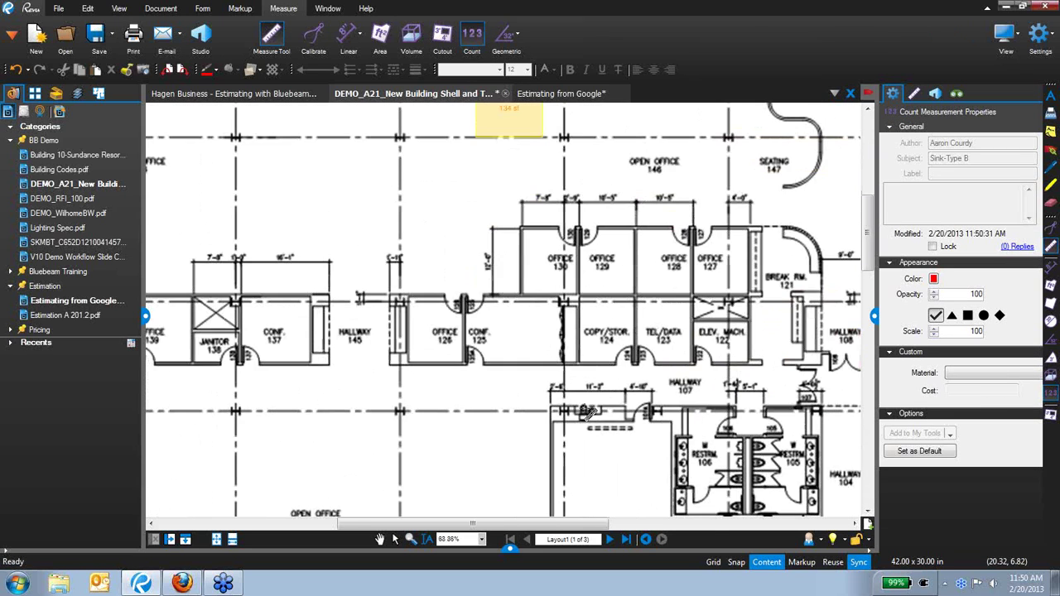
drag(475, 355, 287, 256)
scroll(522, 381, up, 2)
click(523, 383)
click(574, 384)
click(586, 348)
click(588, 317)
click(593, 435)
scroll(521, 325, up, 1)
scroll(521, 325, down, 2)
key(Escape)
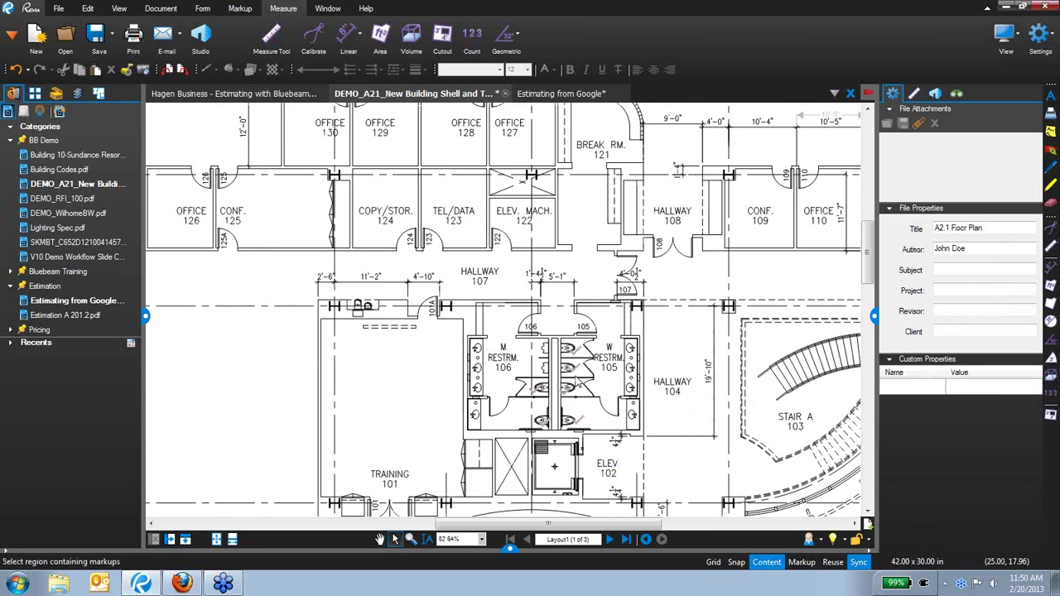
Step: Open the markups list and locate the restroom Sink-Type B count by selecting it on the plan
click(509, 548)
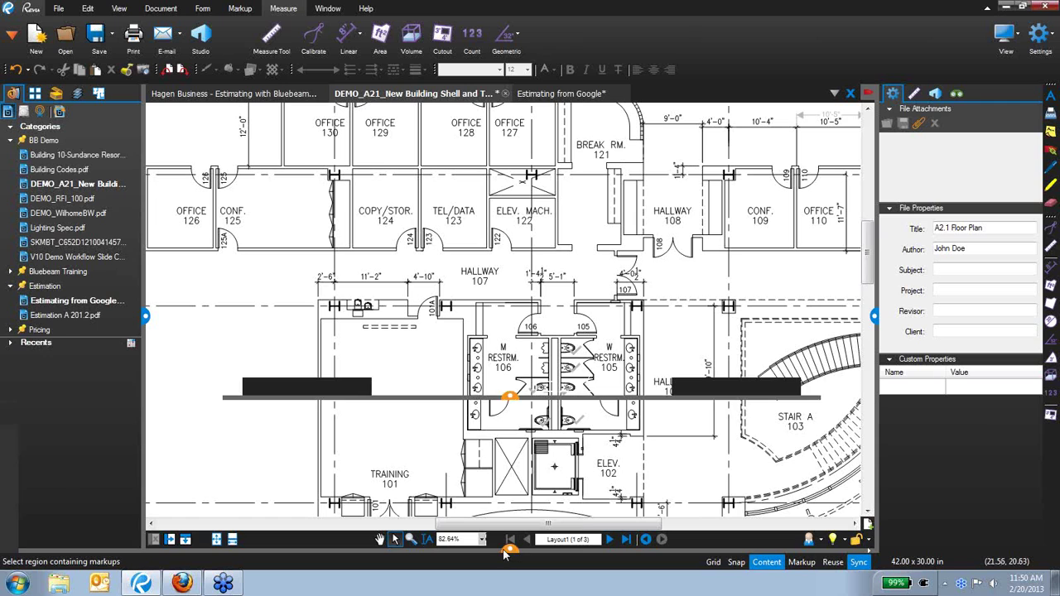
click(103, 411)
scroll(563, 269, down, 2)
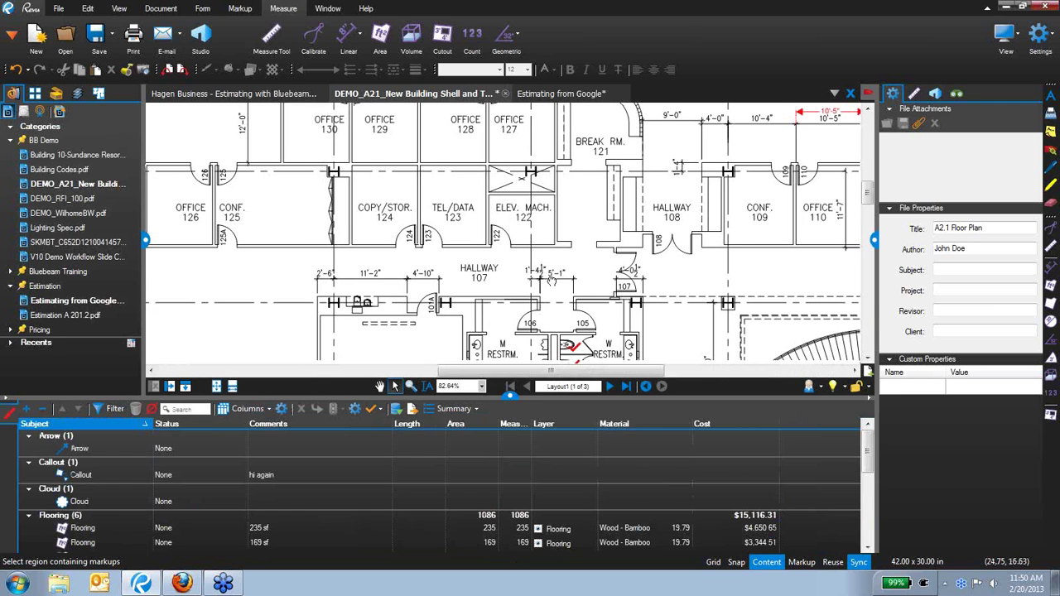
click(564, 269)
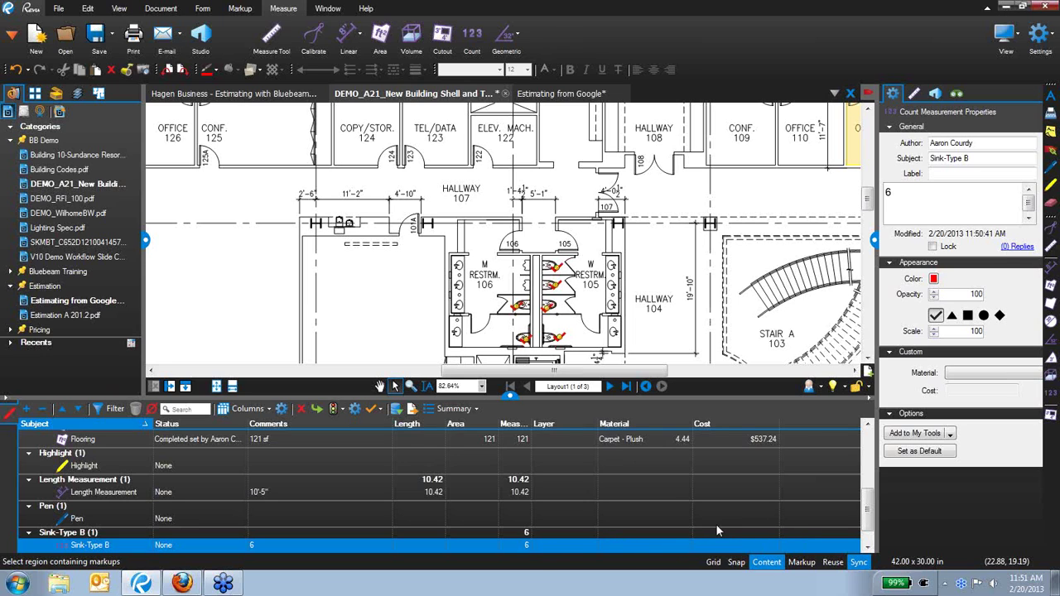
Step: Hide the markups list and delete the Sink-Type B count from the restrooms
click(510, 396)
click(270, 262)
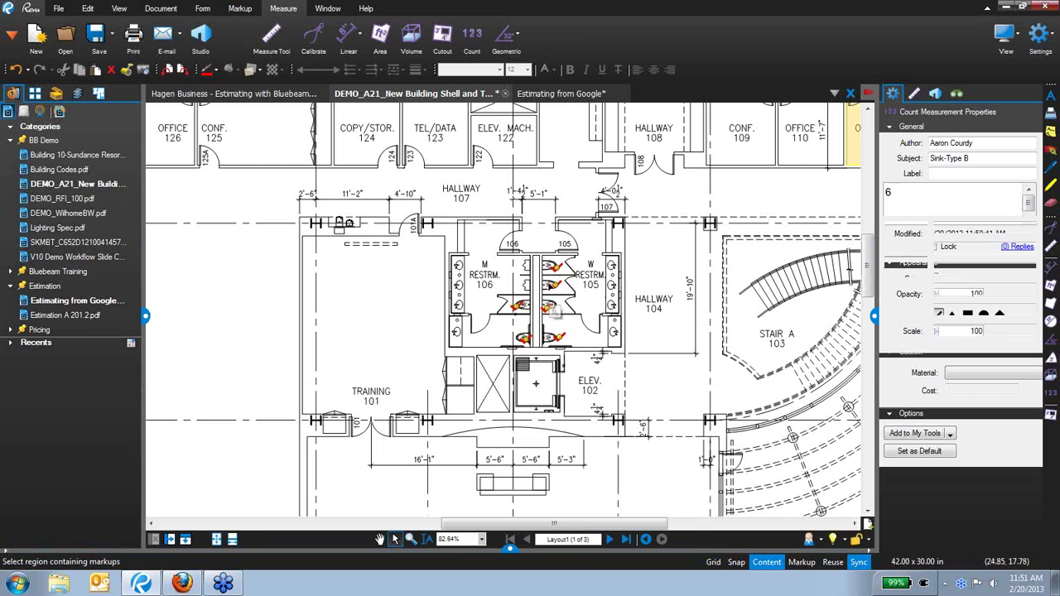
click(286, 265)
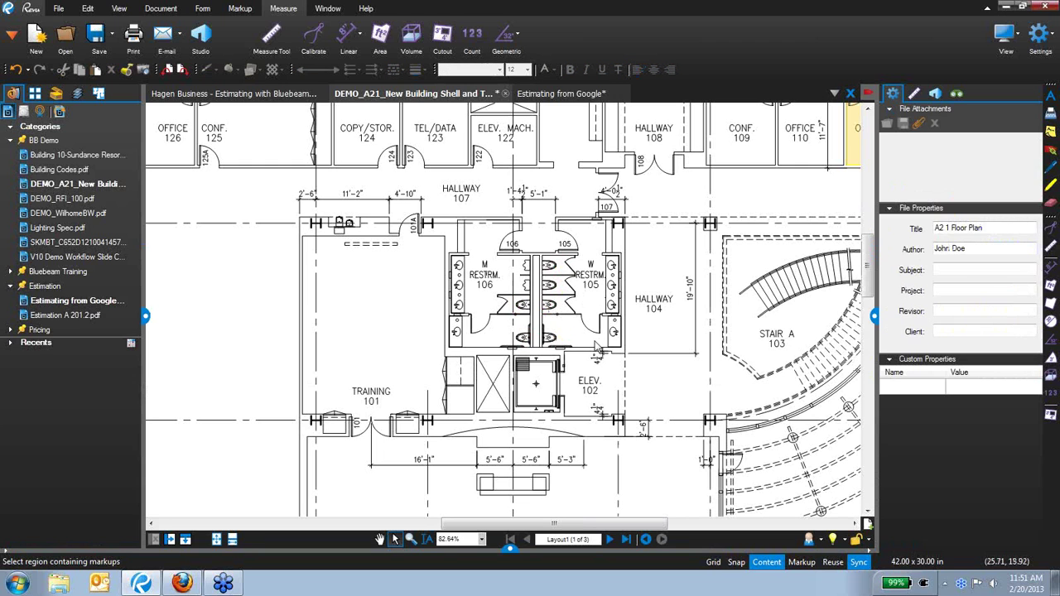
Step: Set up a visual search using a rectangle around the second toilet symbol in women's restroom 105
scroll(531, 352, down, 5)
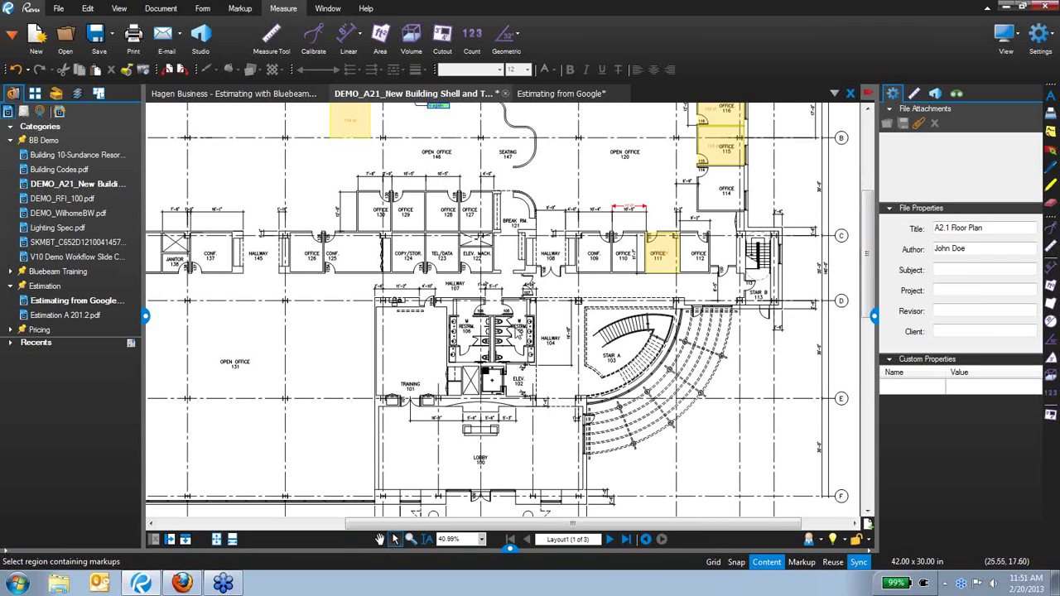
scroll(502, 333, up, 5)
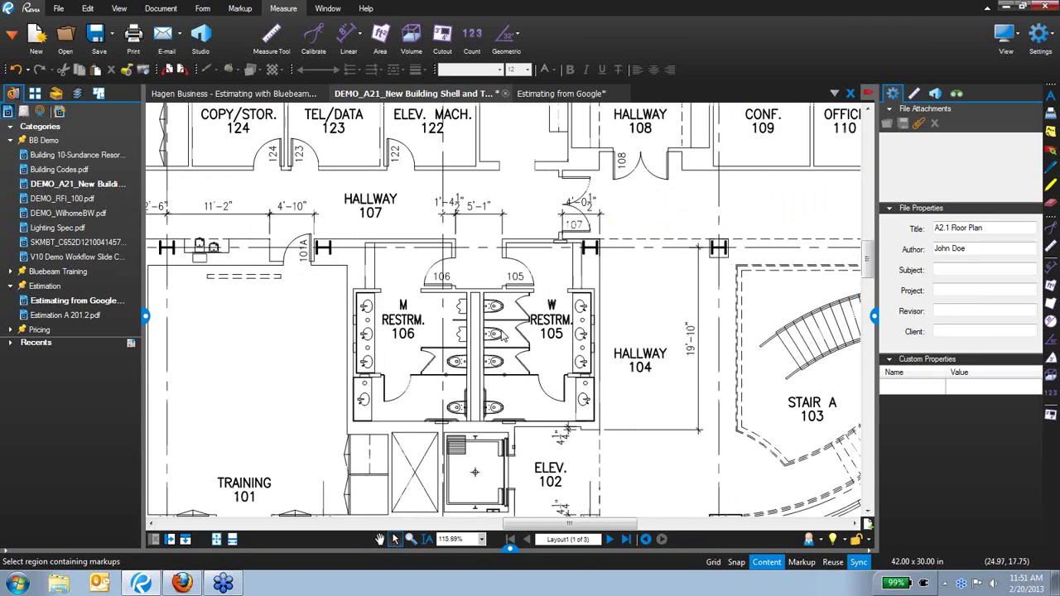
click(957, 94)
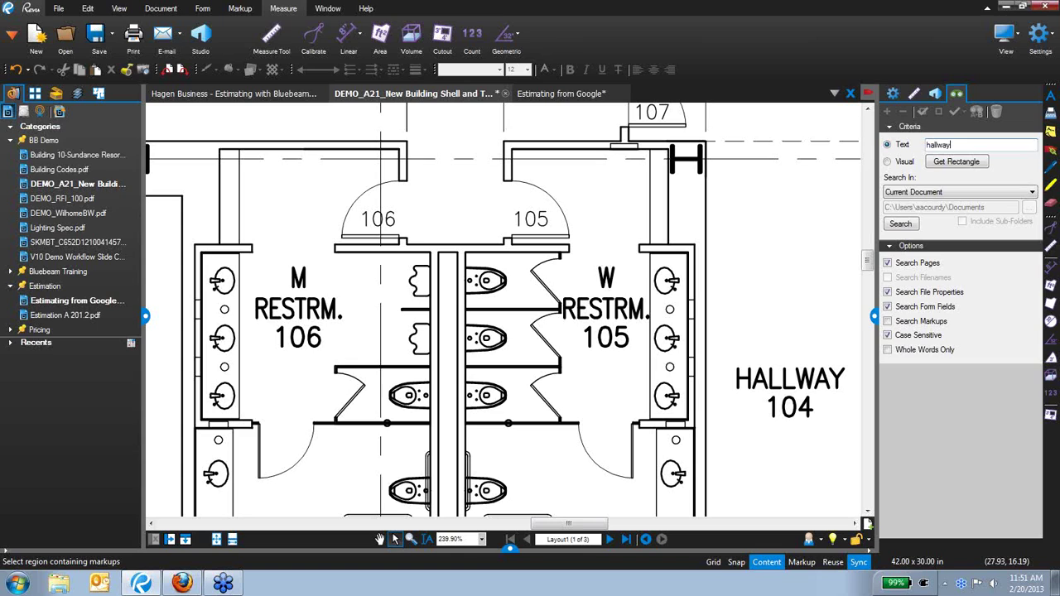
click(939, 144)
click(889, 163)
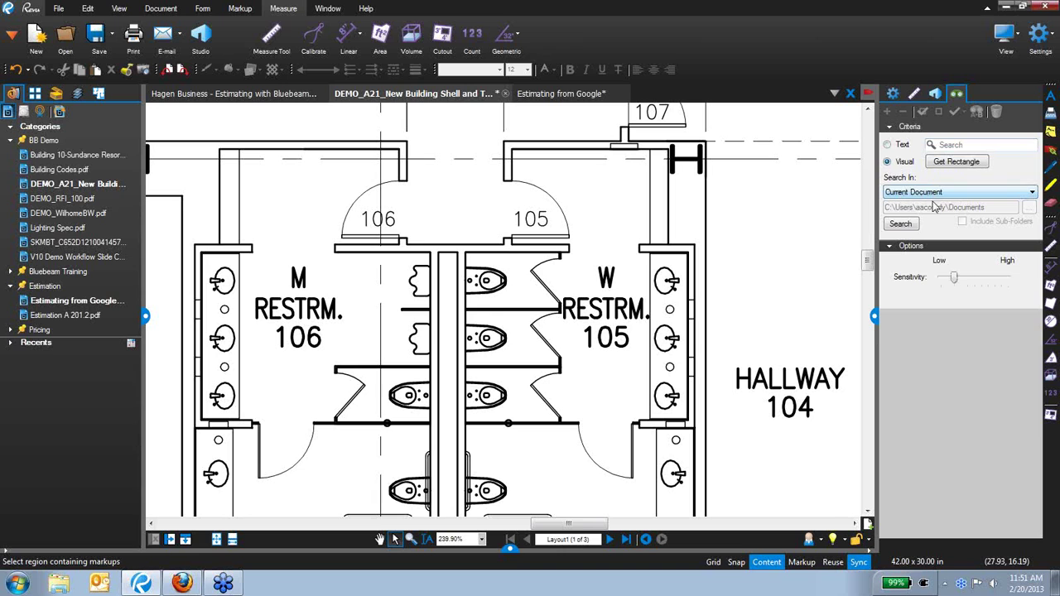
click(947, 164)
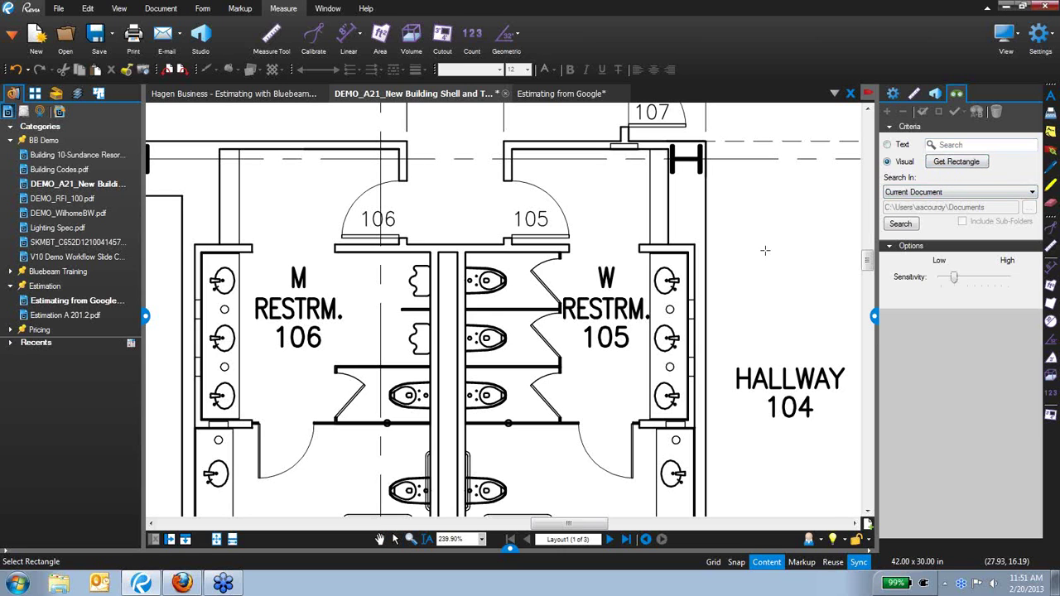
scroll(468, 321, up, 1)
scroll(467, 321, up, 4)
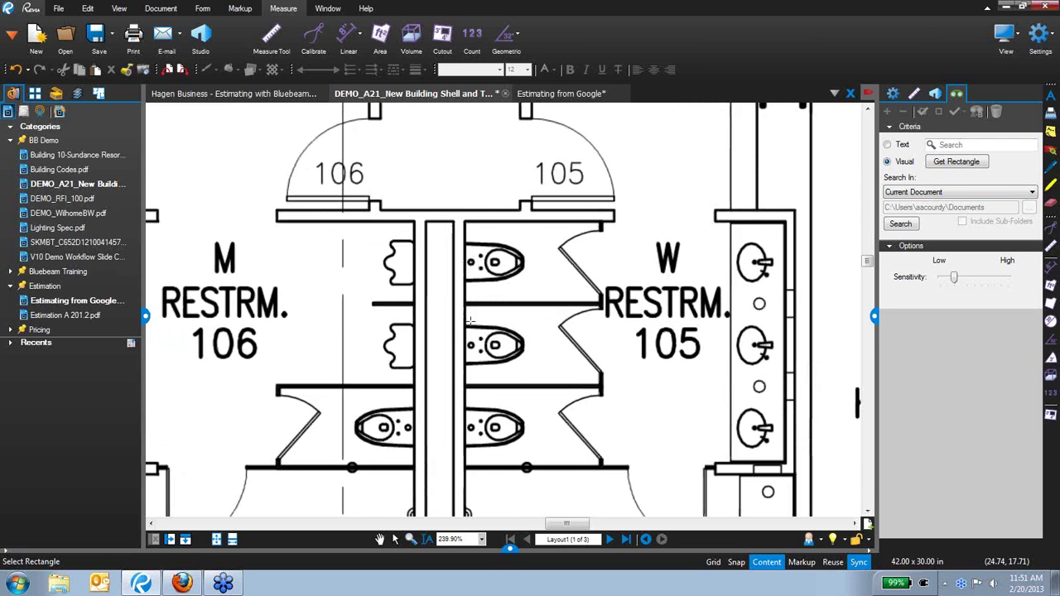
drag(465, 322, 552, 383)
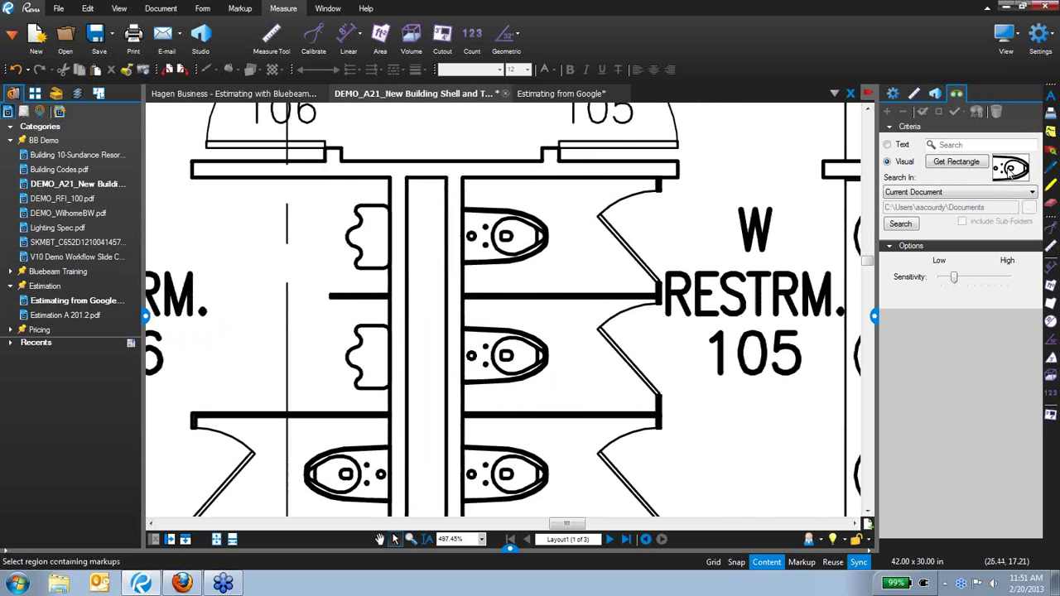
Step: Run the visual search for the toilet symbol in the current document and look through the results
click(941, 194)
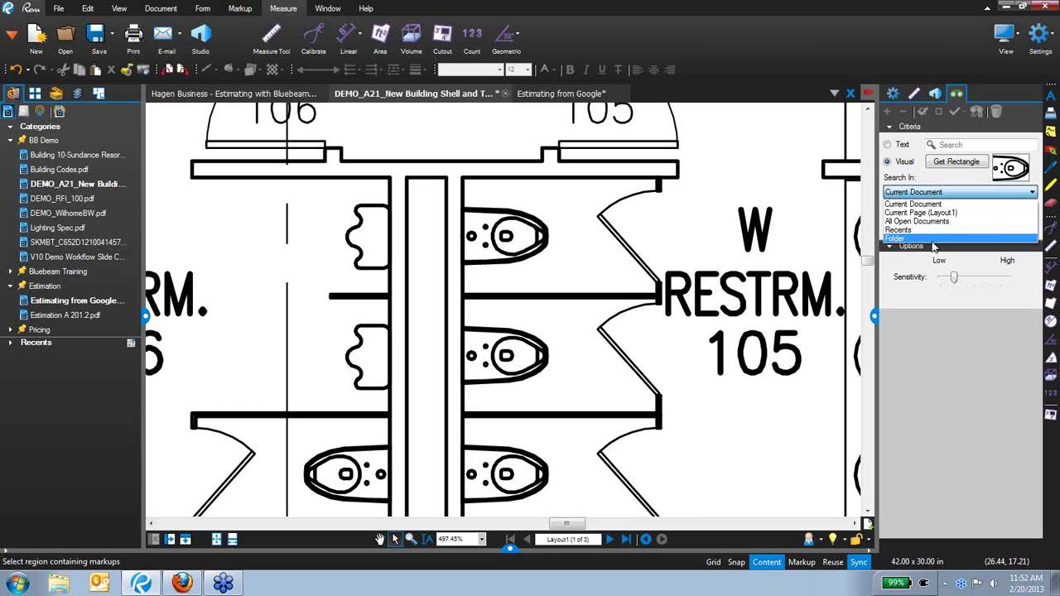
click(917, 203)
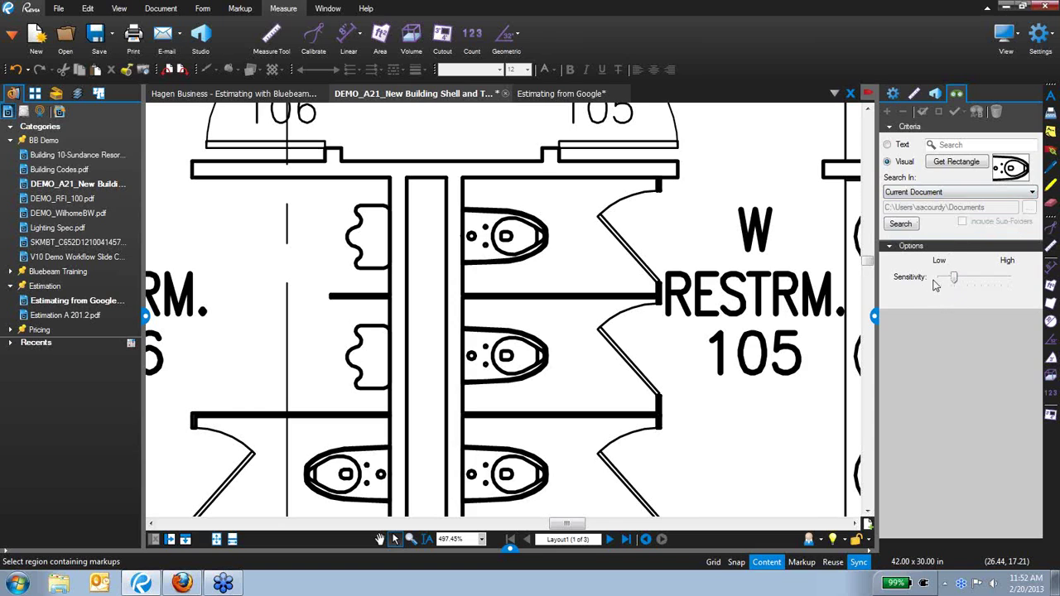
click(902, 224)
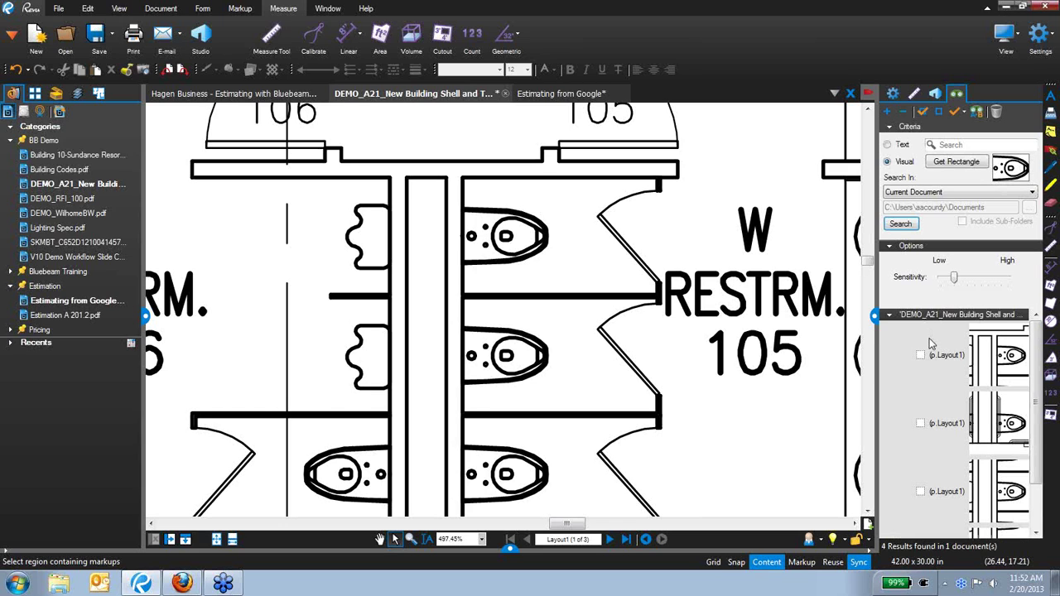
scroll(1031, 390, down, 3)
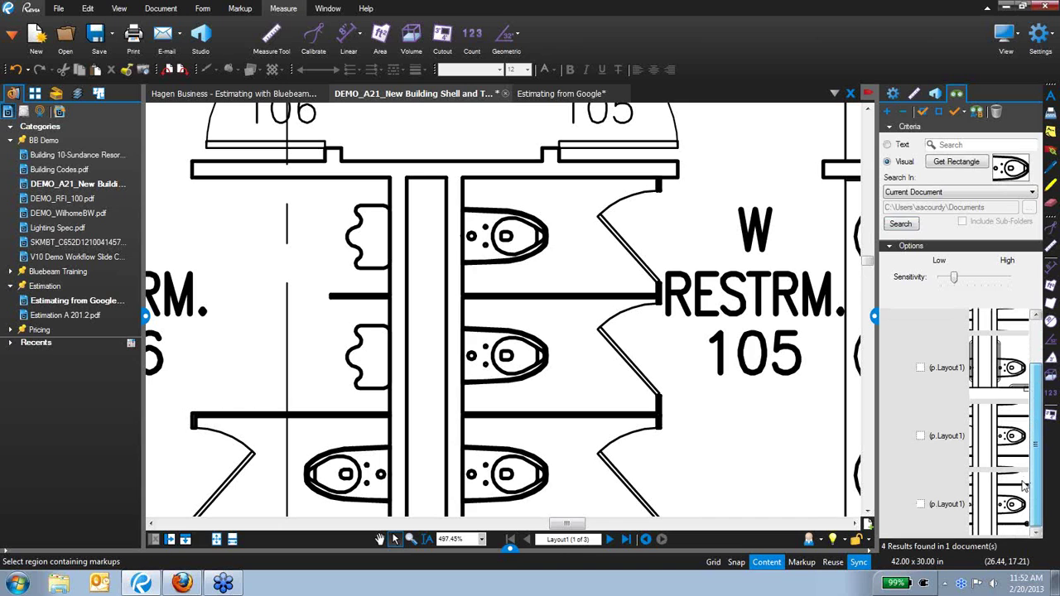
scroll(1027, 431, up, 3)
scroll(1032, 411, down, 2)
scroll(1032, 406, down, 1)
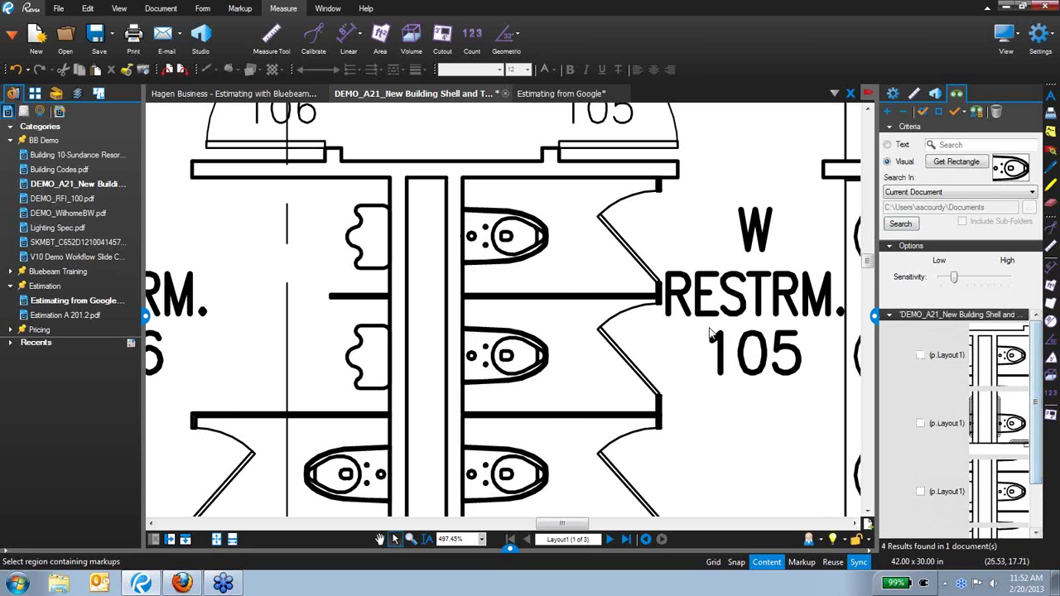
Step: Locate the toilet search results on the floor plan one by one and check all of them
scroll(708, 333, down, 3)
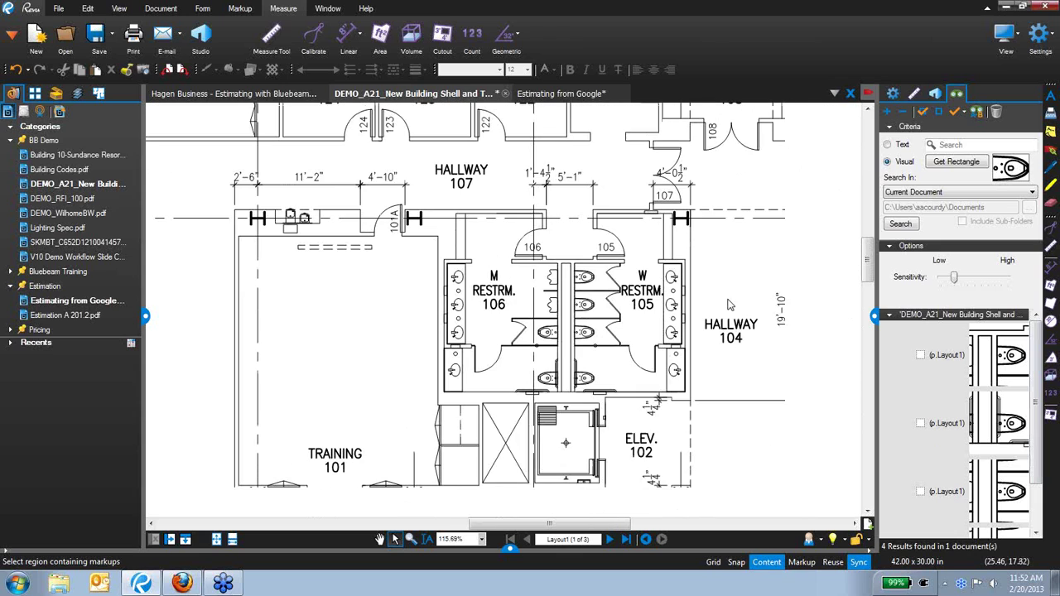
click(919, 364)
click(921, 356)
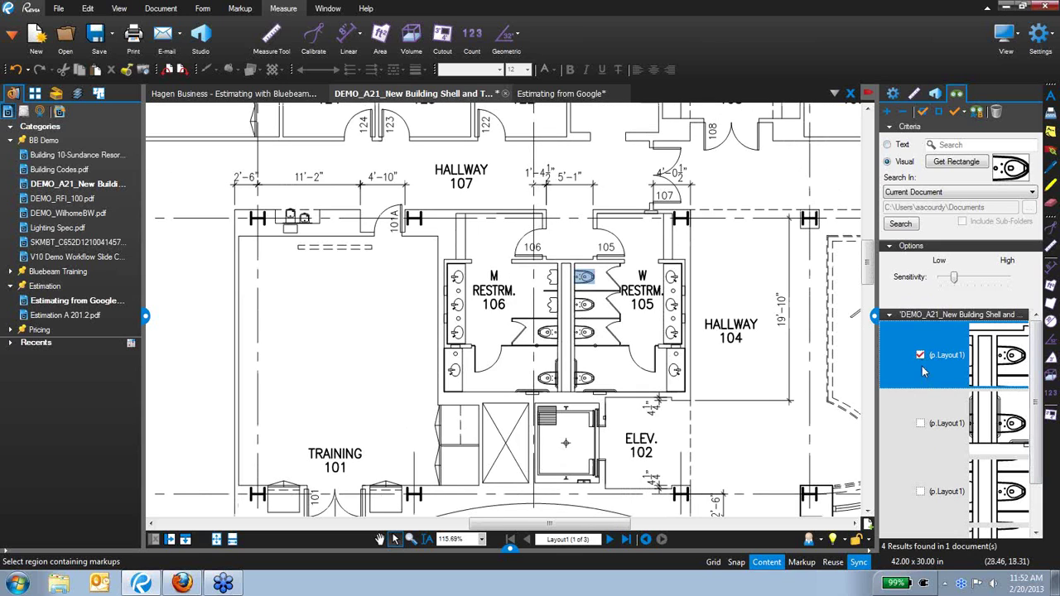
click(1001, 424)
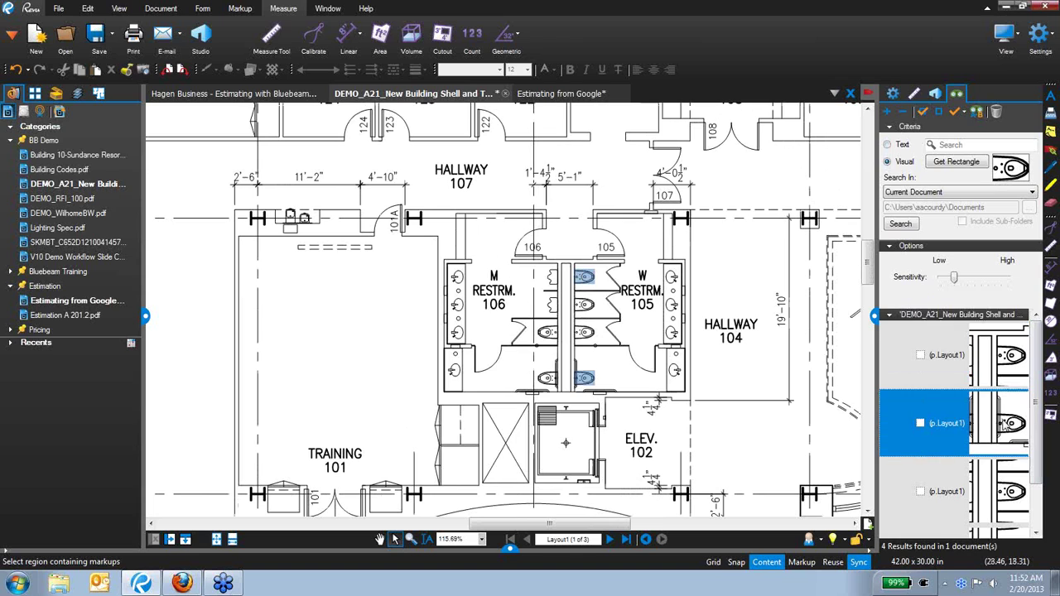
click(998, 492)
click(1006, 421)
click(1009, 370)
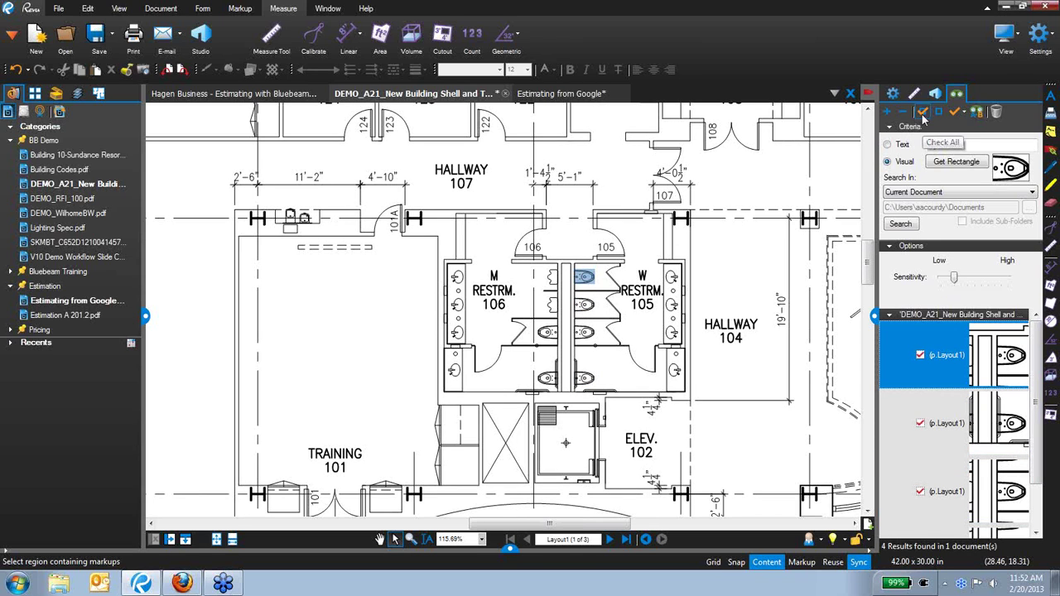
Step: Highlight the checked toilet results on the plan and find one of the highlights in the markups list
click(964, 112)
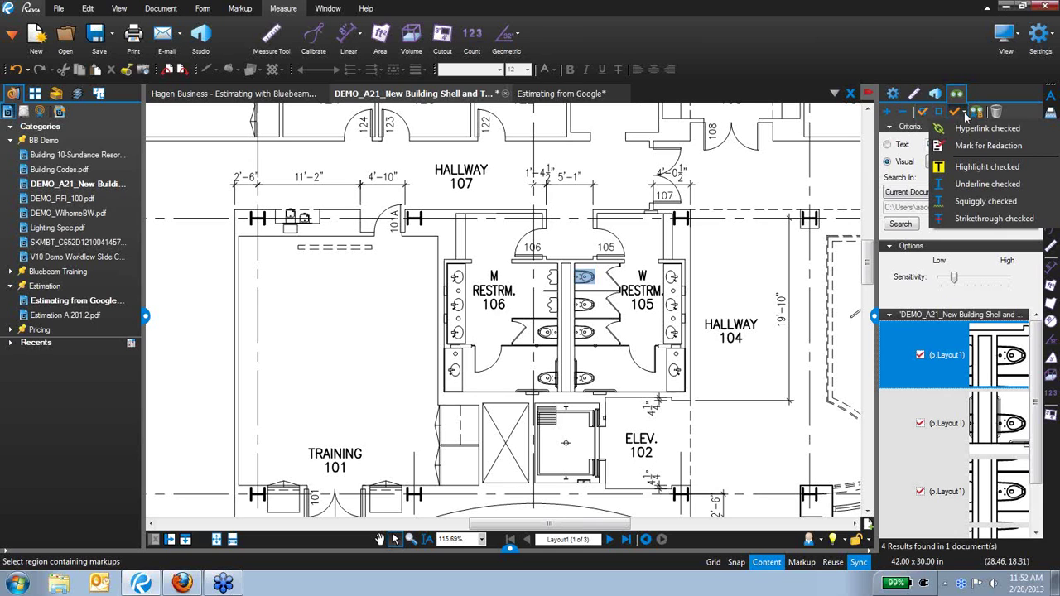
click(969, 169)
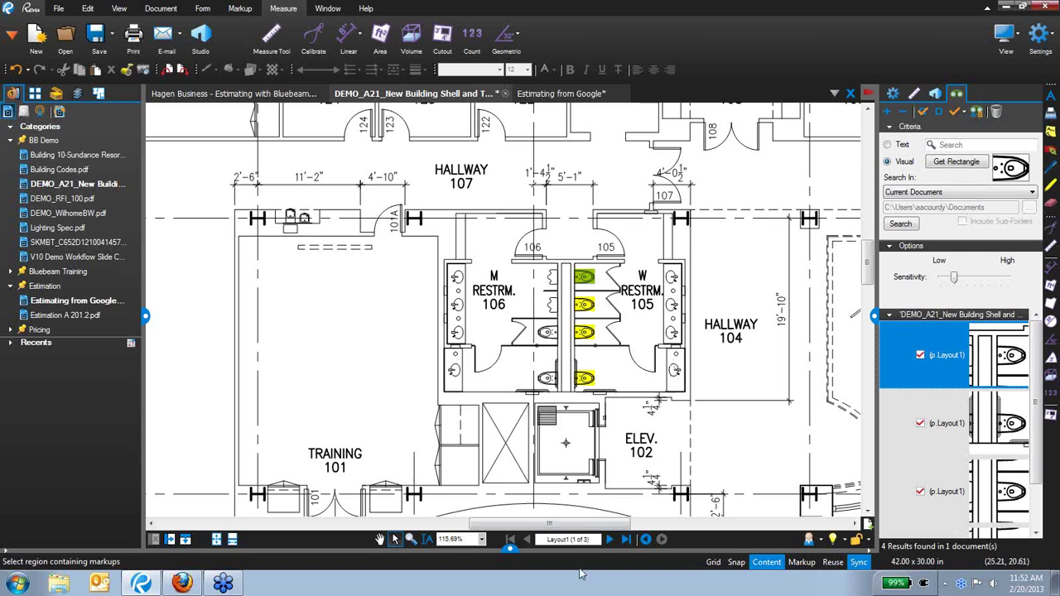
click(510, 548)
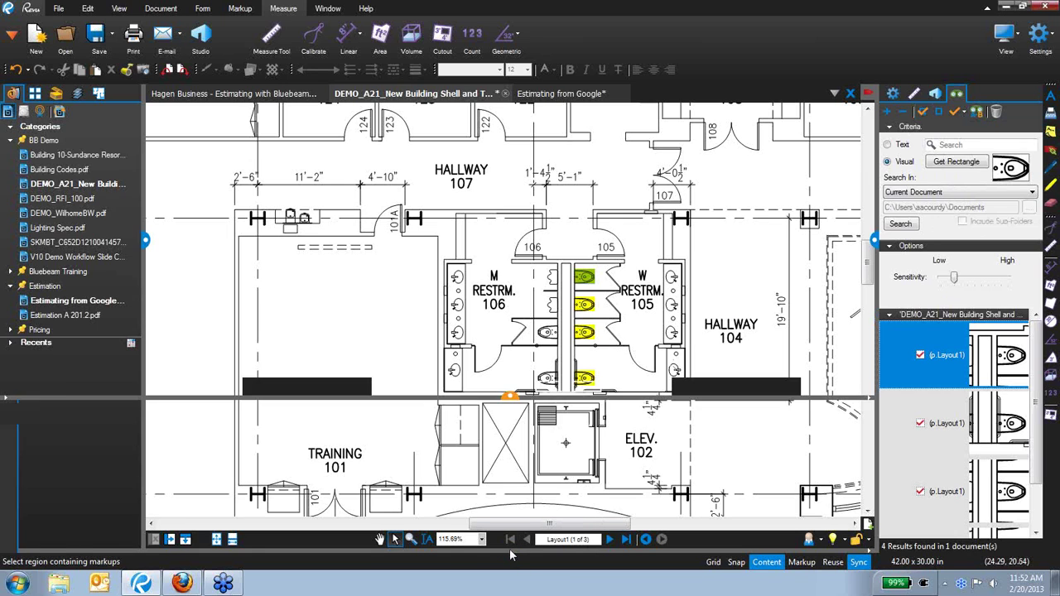
click(587, 305)
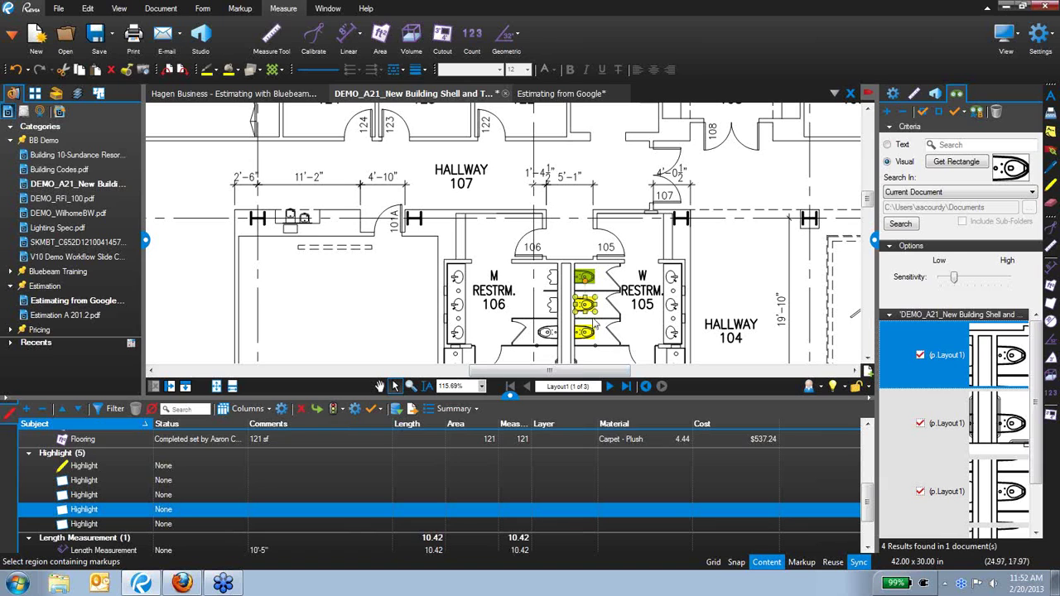
Step: Select the four toilet highlights together in the markups list, then clear the selection and hide the list
click(168, 483)
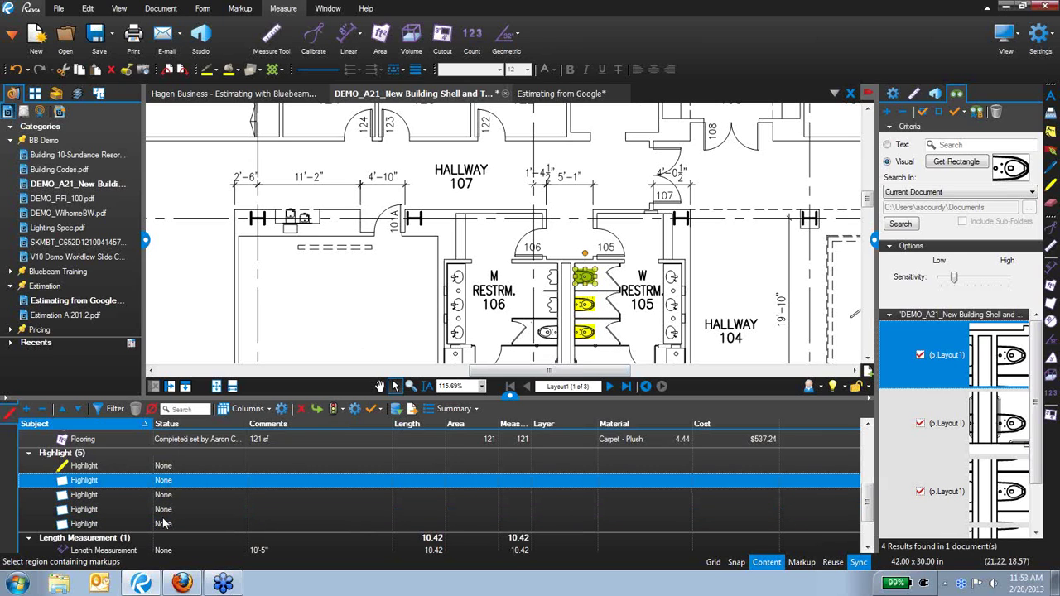
shift+click(164, 524)
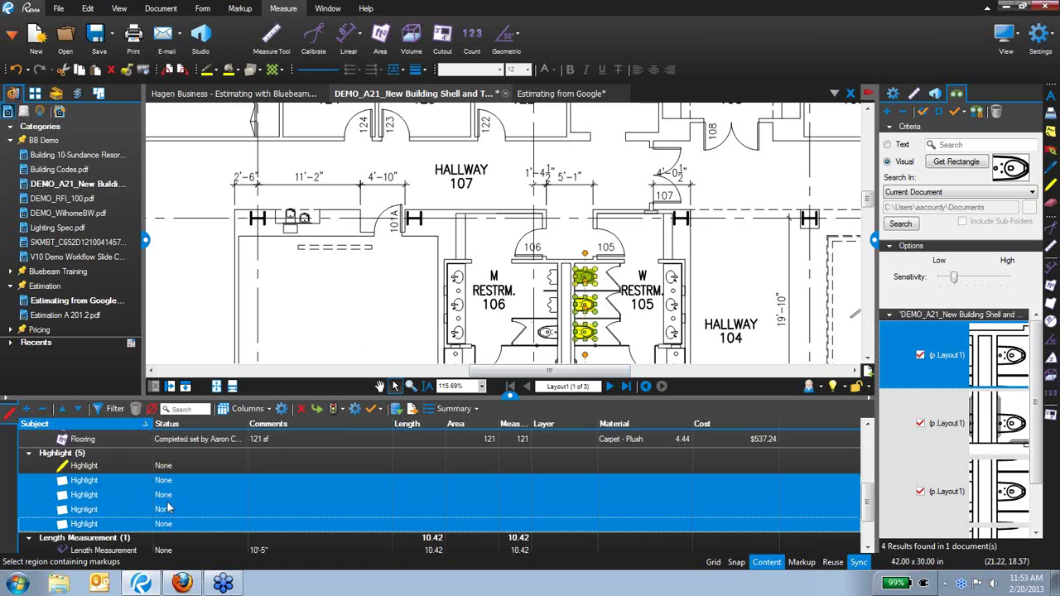
click(698, 351)
click(510, 395)
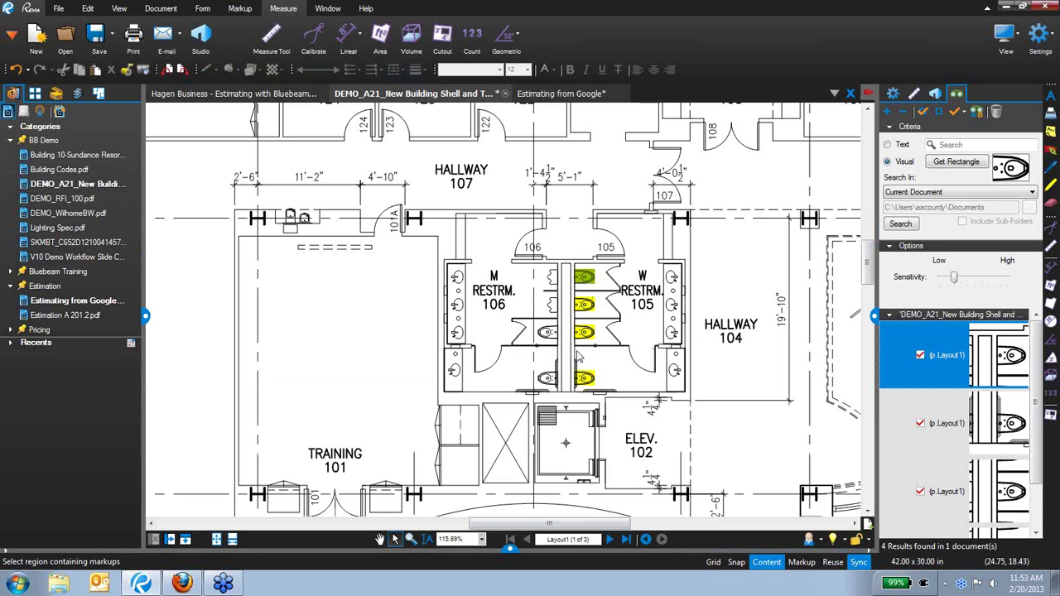
scroll(574, 368, up, 4)
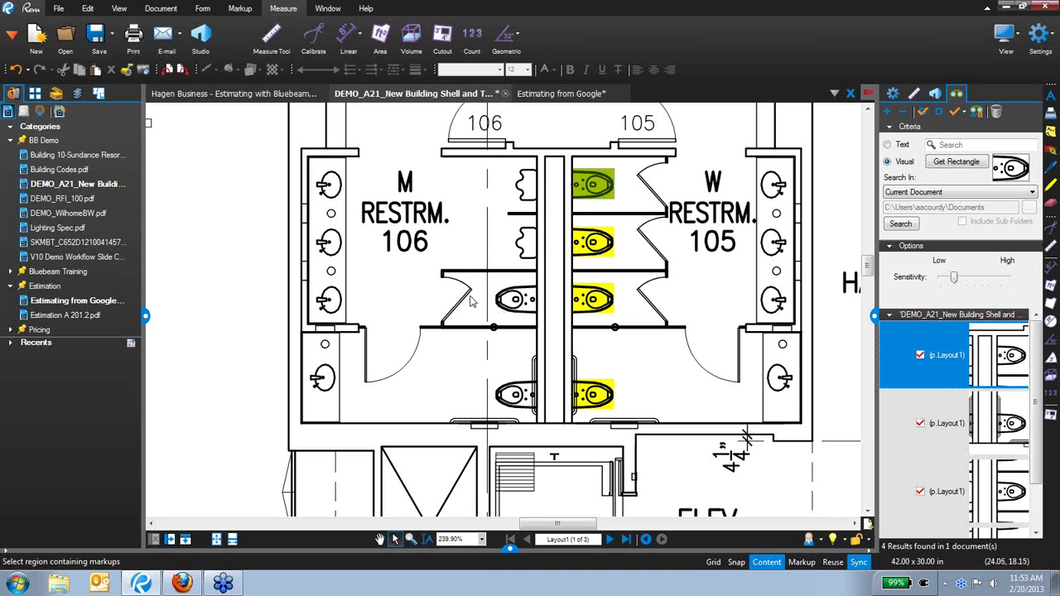
Step: Place the red numbered circle sequence markups 1 to 26 across the rooms and hallways around training room 101 and the restrooms
click(56, 96)
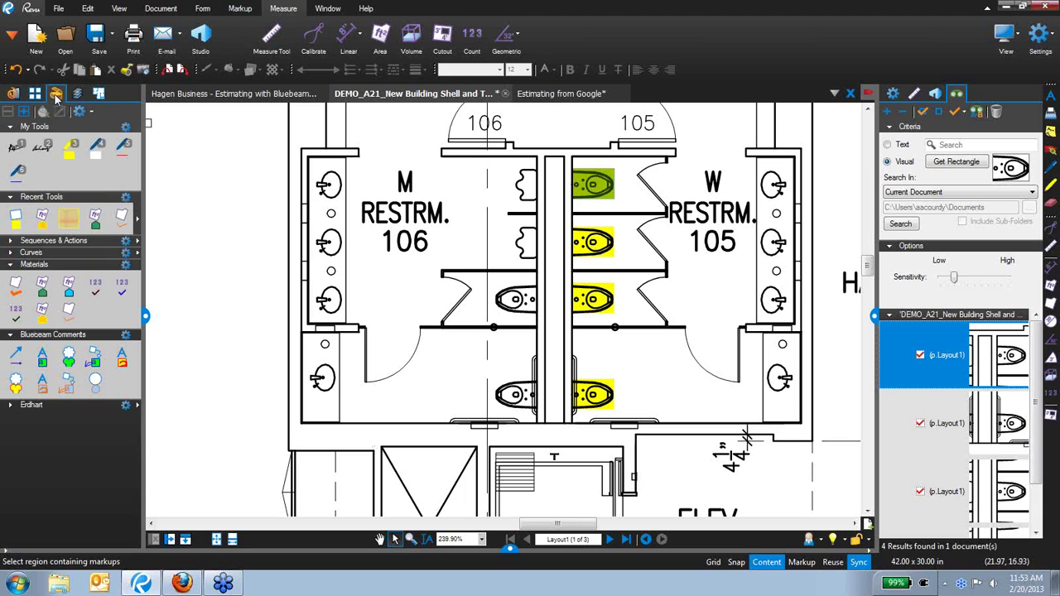
click(9, 242)
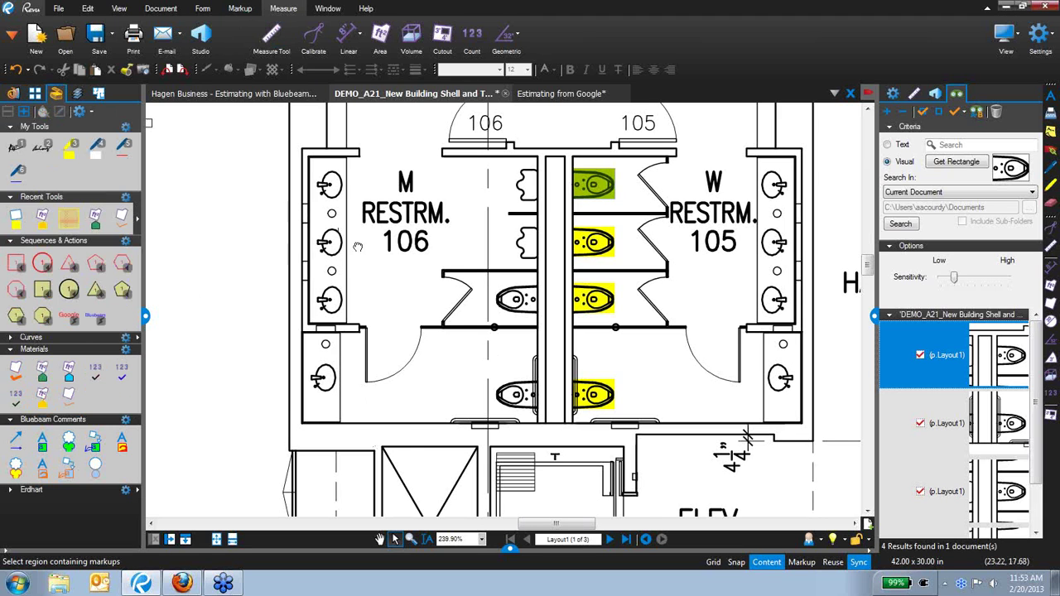
scroll(392, 311, down, 3)
scroll(391, 309, down, 1)
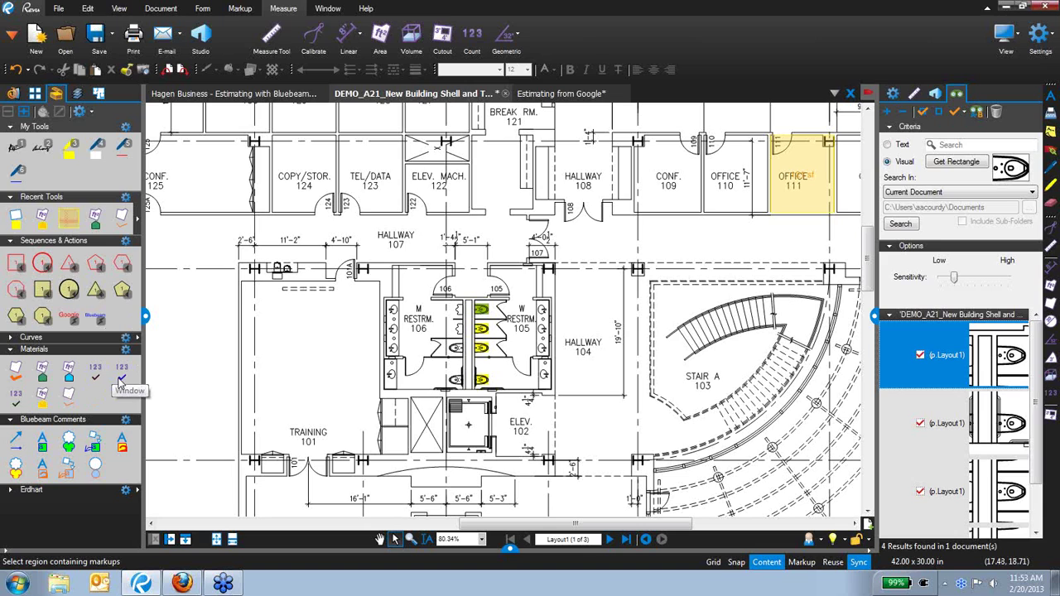
click(41, 263)
click(296, 166)
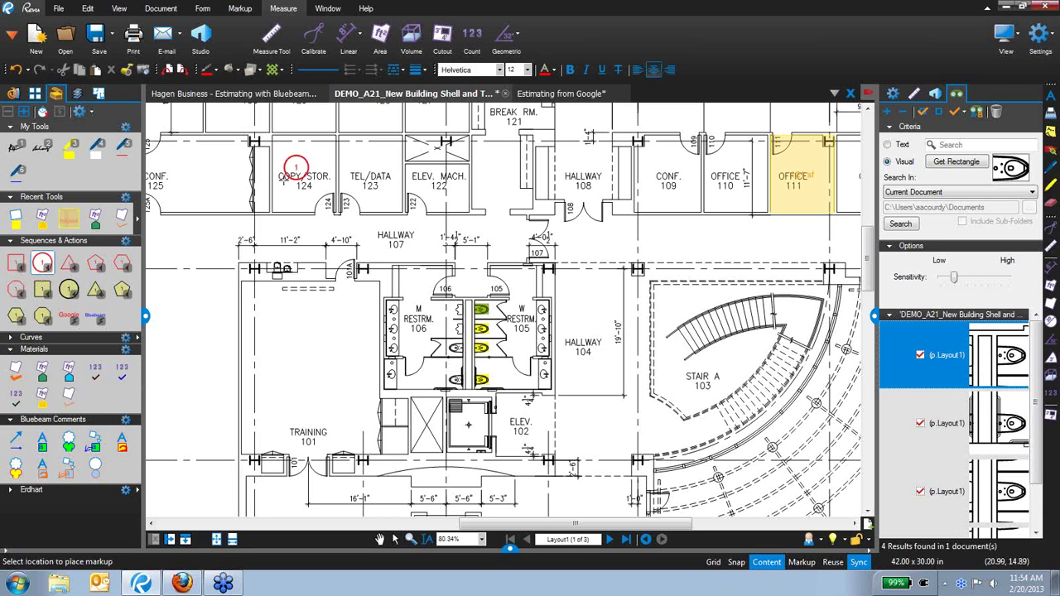
click(371, 161)
click(438, 184)
click(595, 175)
click(676, 175)
click(740, 176)
click(736, 248)
click(690, 299)
click(573, 322)
click(414, 283)
click(377, 259)
click(328, 251)
click(269, 256)
click(211, 298)
click(204, 324)
click(218, 344)
click(295, 361)
click(325, 355)
click(348, 347)
click(367, 395)
click(351, 412)
click(304, 423)
click(240, 418)
click(213, 393)
click(172, 361)
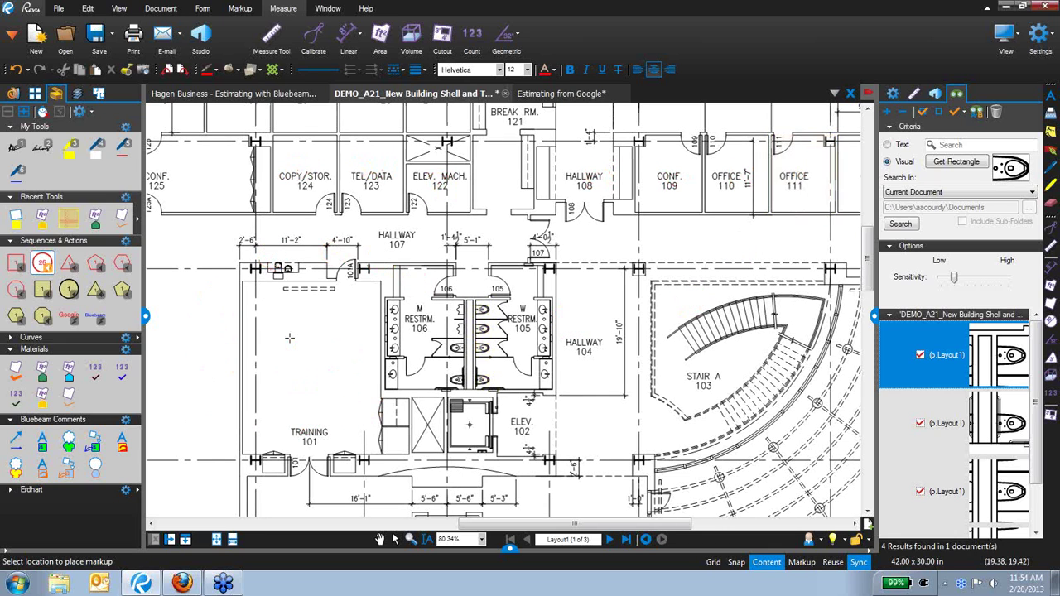
key(Escape)
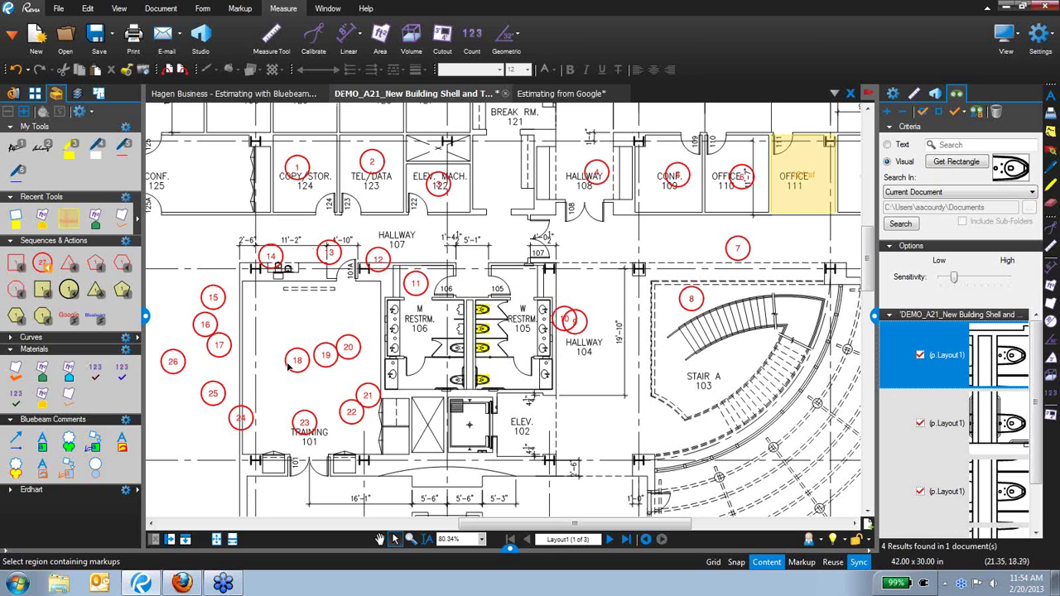
Step: Switch to Firefox and open the website revu11.com
click(183, 584)
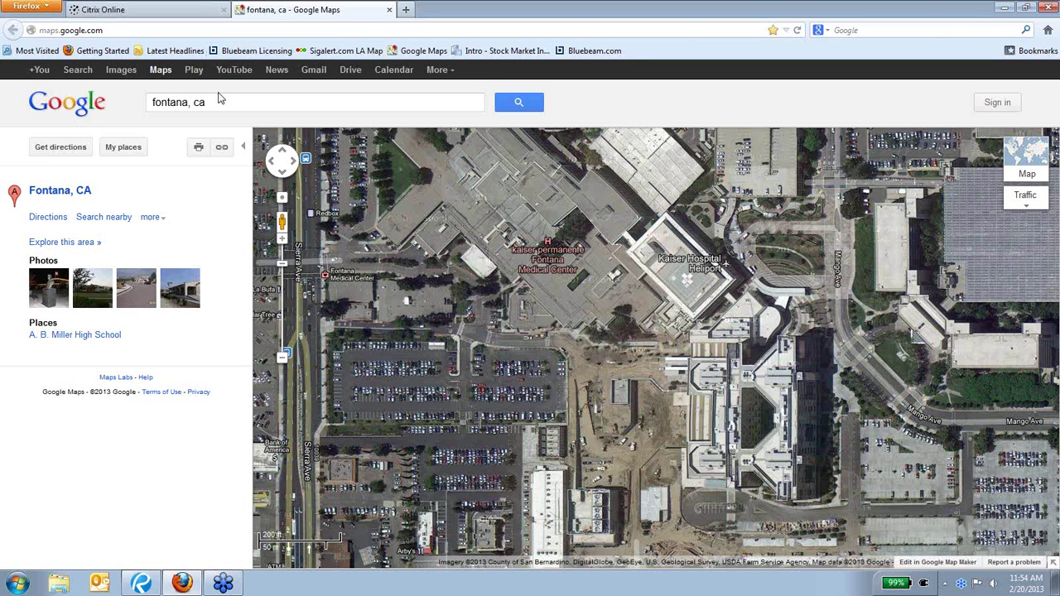
click(221, 100)
click(201, 37)
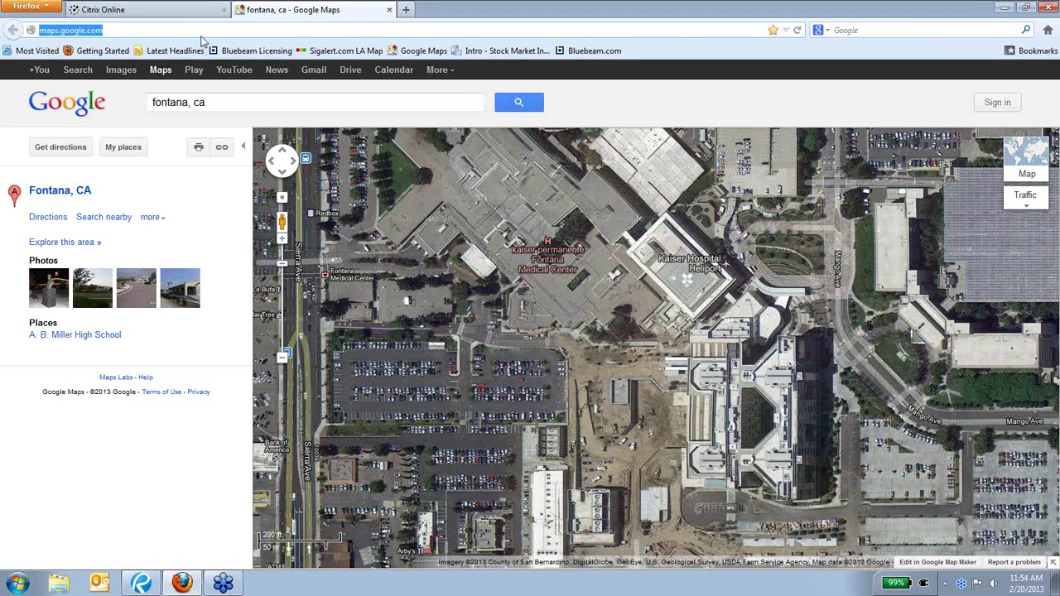
text(revu)
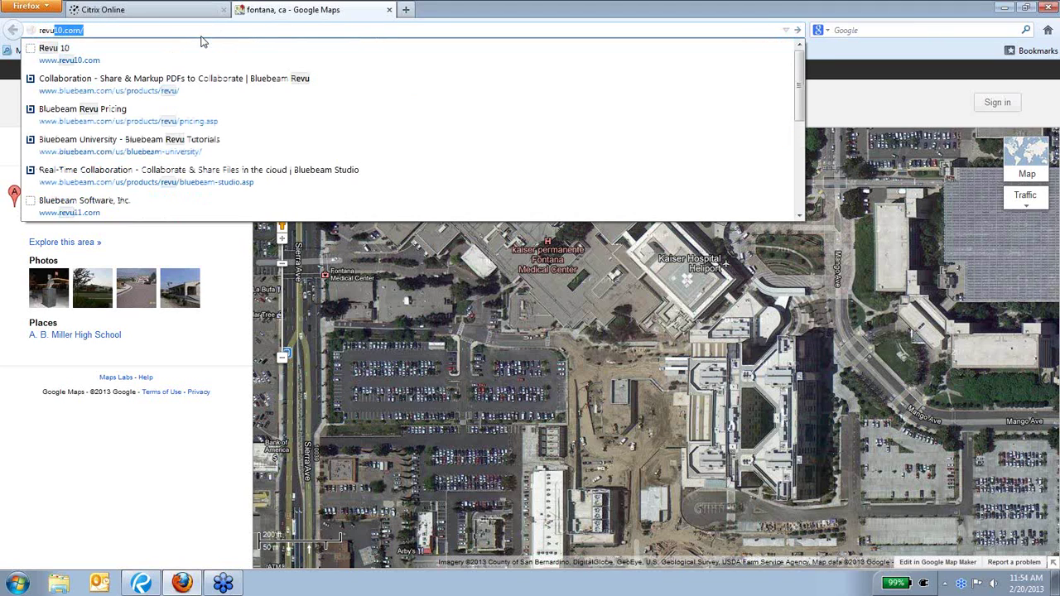
text(11)
key(Return)
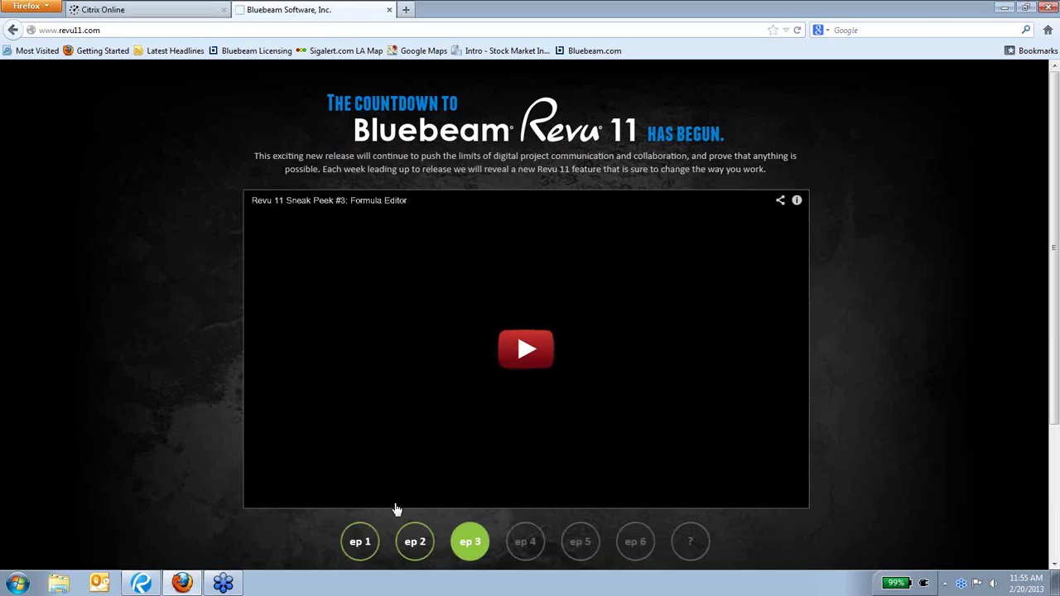
Step: Play the episode 1 sneak peek video about VisualSearch with the volume raised, and pause it near its end
click(356, 539)
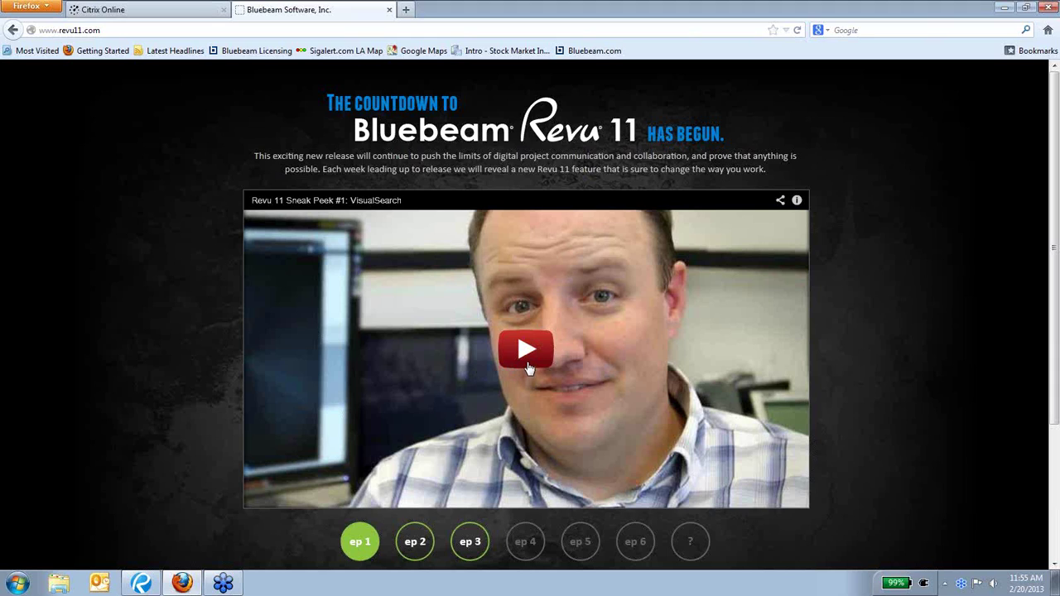
click(529, 358)
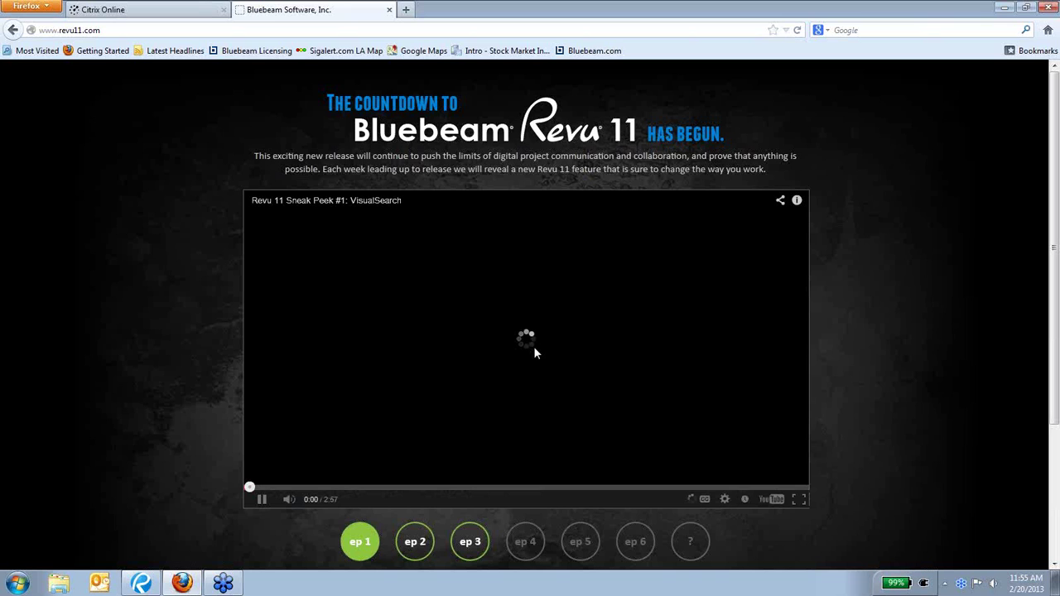
key(XF86AudioRaiseVolume)
key(XF86AudioRaiseVolume)
key(XF86AudioRaiseVolume)
key(XF86AudioRaiseVolume)
key(XF86AudioRaiseVolume)
key(XF86AudioRaiseVolume)
key(XF86AudioRaiseVolume)
key(XF86AudioRaiseVolume)
key(XF86AudioRaiseVolume)
key(XF86AudioRaiseVolume)
key(XF86AudioRaiseVolume)
key(XF86AudioRaiseVolume)
key(XF86AudioRaiseVolume)
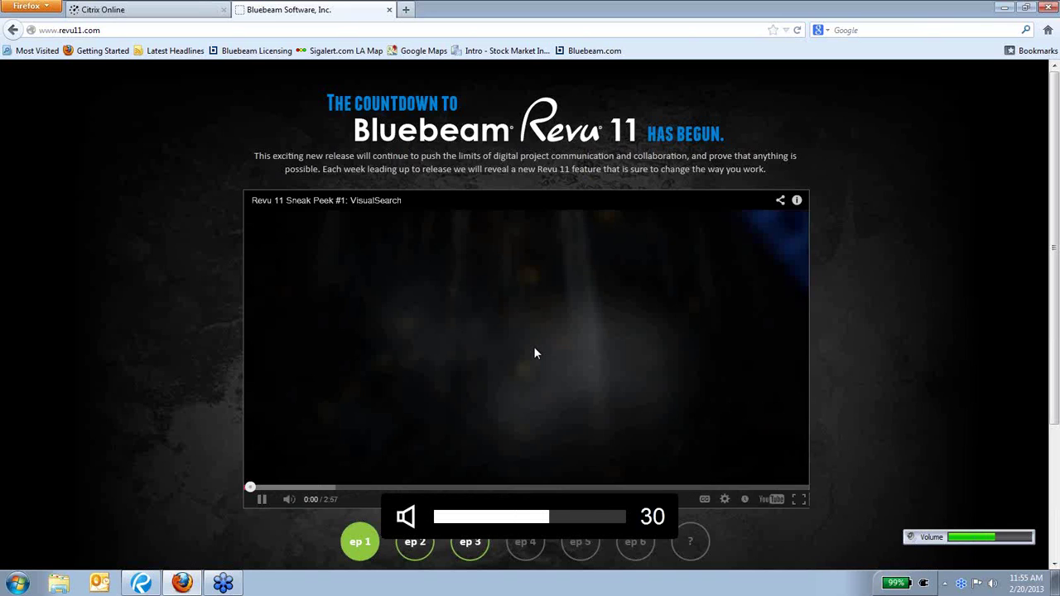
key(XF86AudioRaiseVolume)
key(XF86AudioRaiseVolume)
key(XF86AudioRaiseVolume)
key(XF86AudioRaiseVolume)
key(XF86AudioRaiseVolume)
key(XF86AudioRaiseVolume)
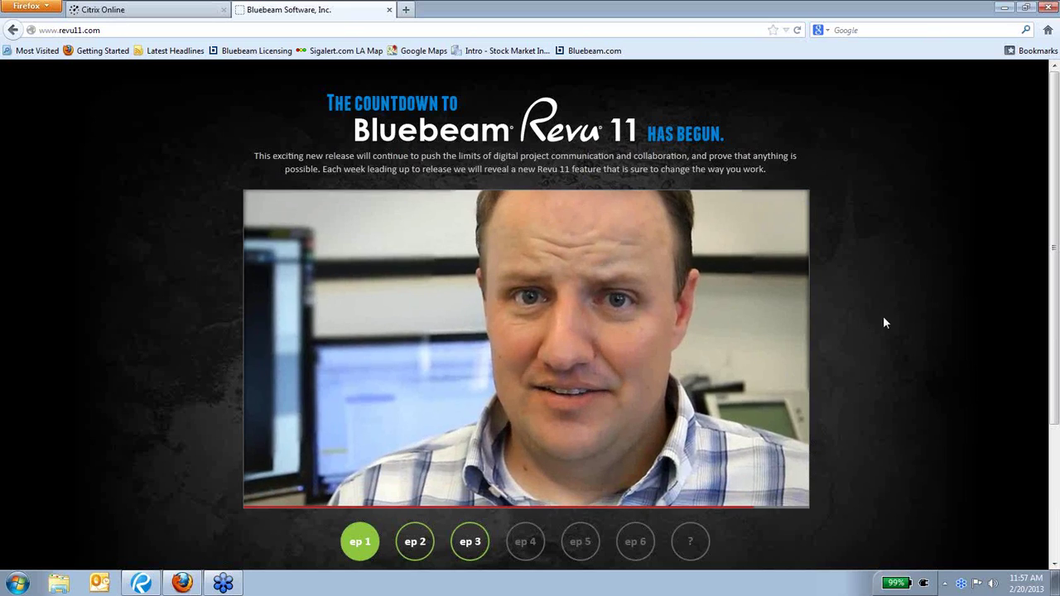
click(258, 500)
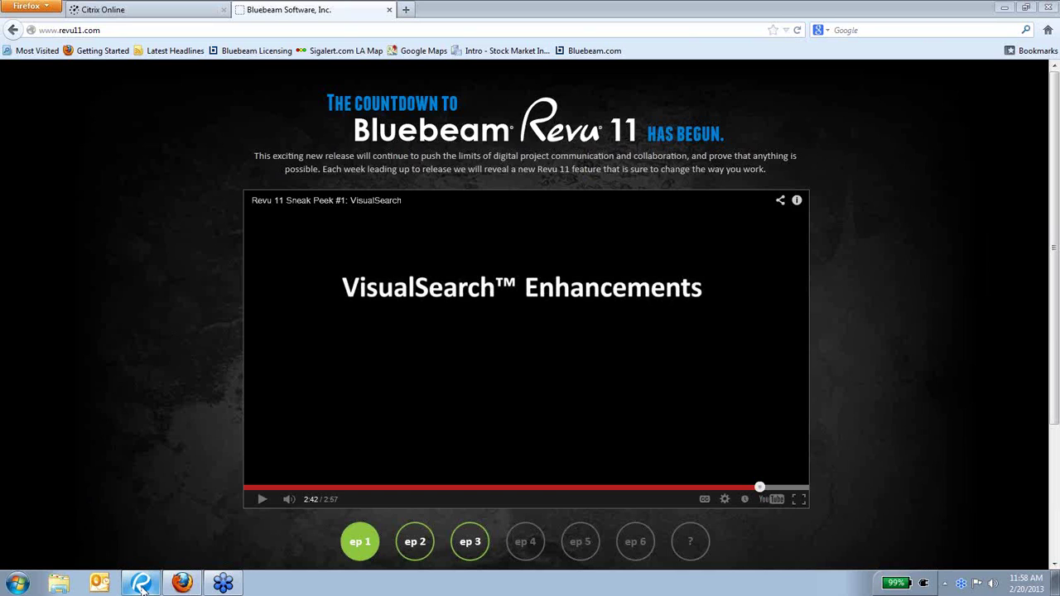
Step: Switch back to Bluebeam Revu and open the list of spaces for the whole floor plan
mouse_move(139, 586)
click(152, 586)
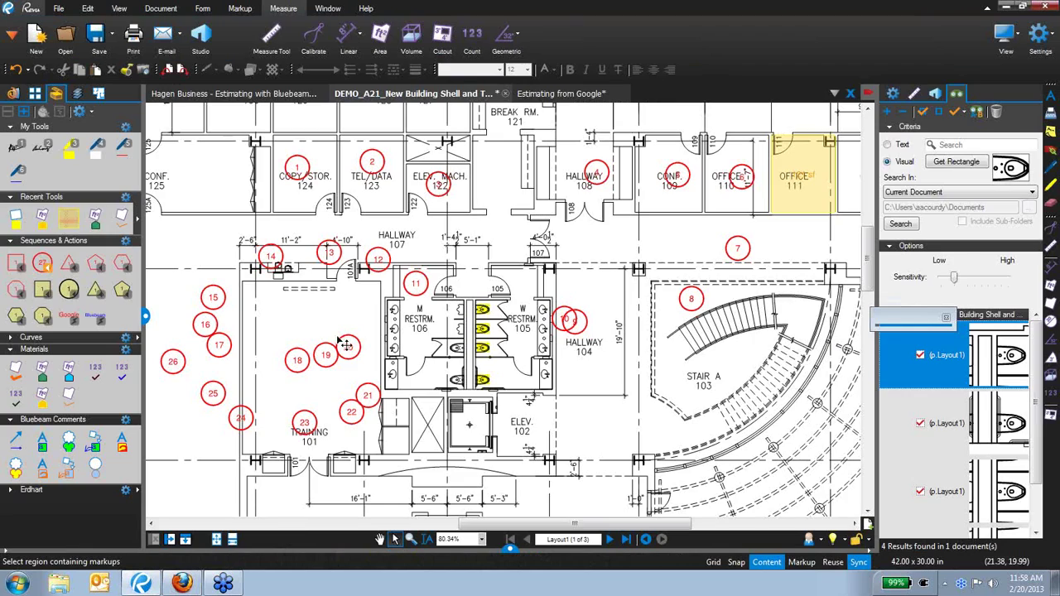
scroll(351, 339, down, 4)
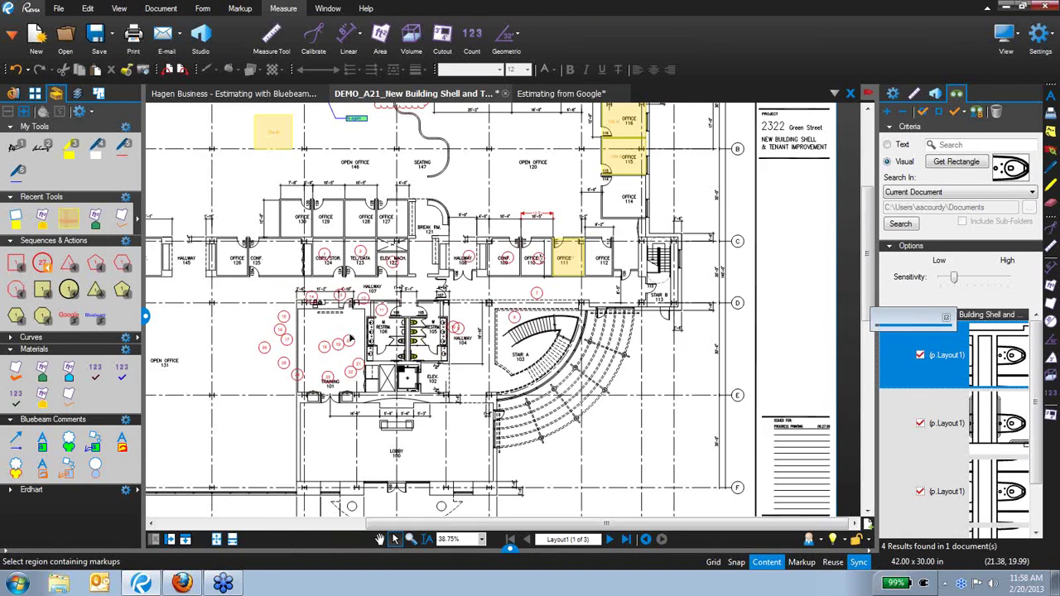
scroll(350, 339, down, 2)
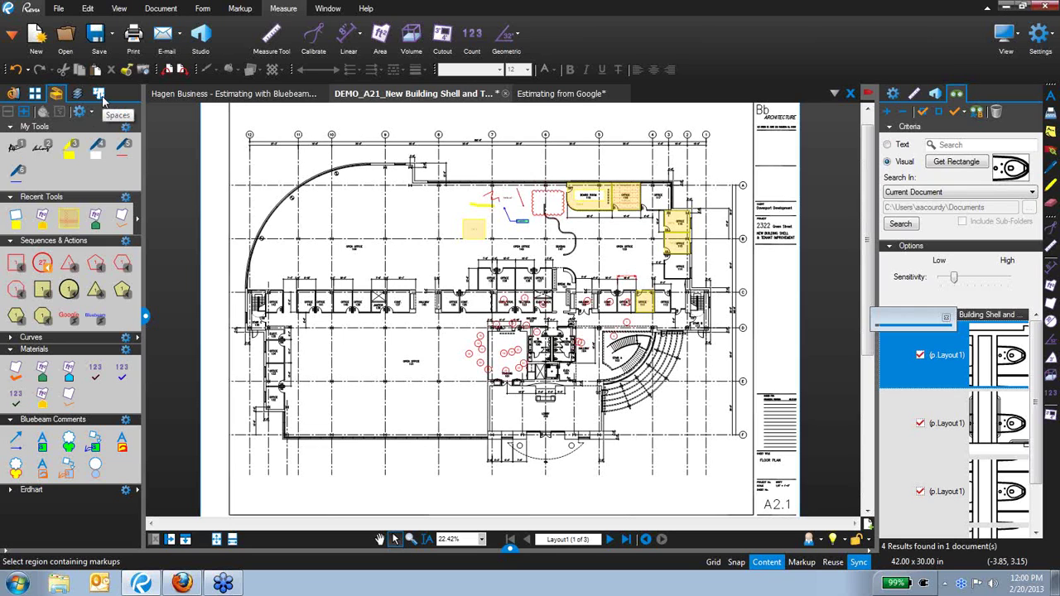
click(98, 94)
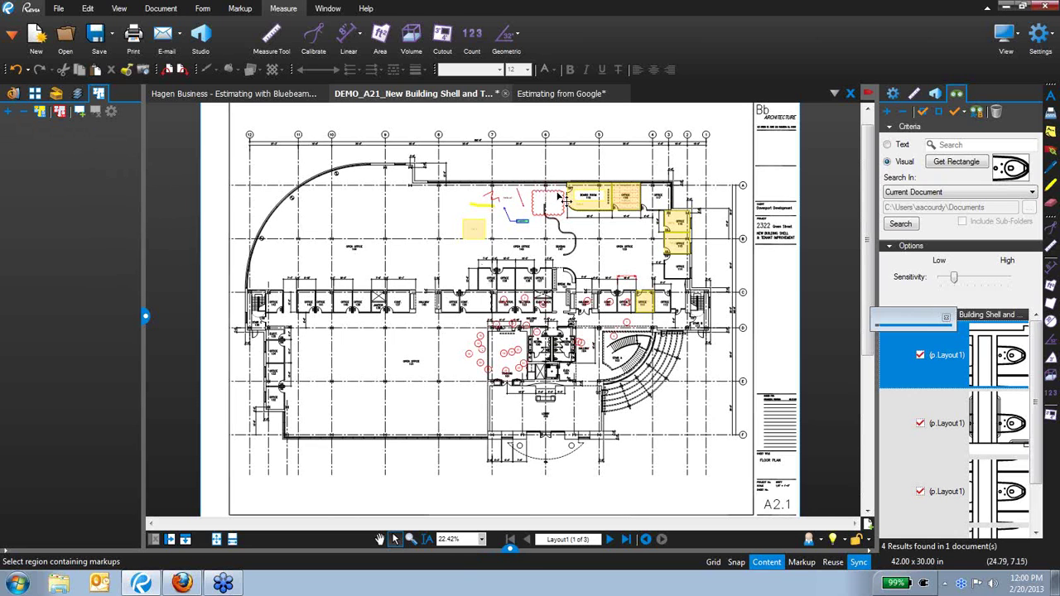
Step: Review the custom columns defined for the markups list, then close the column settings without changes and hide the list
scroll(570, 202, up, 10)
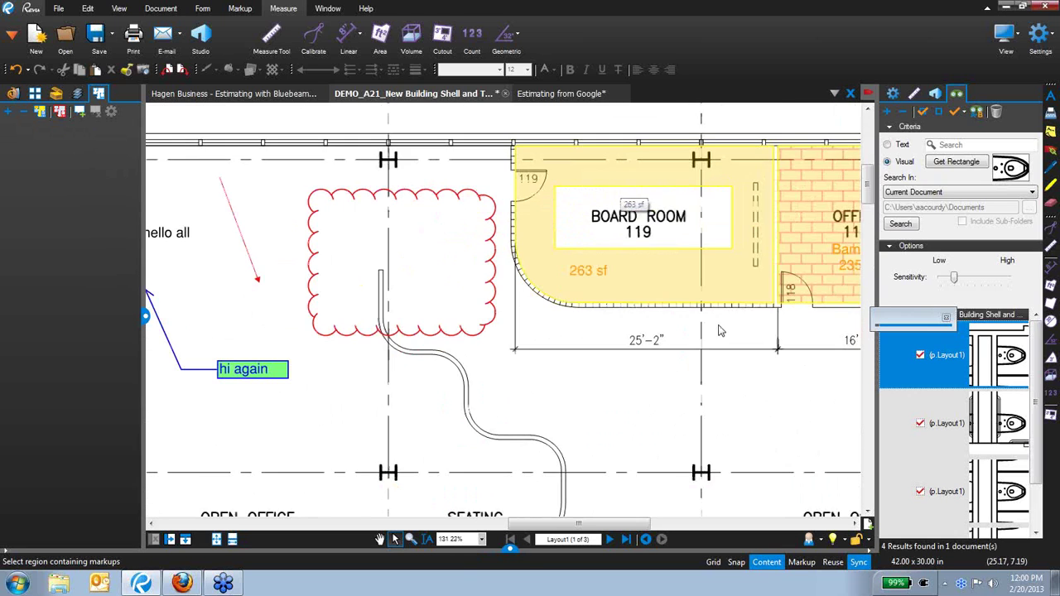
scroll(626, 372, down, 2)
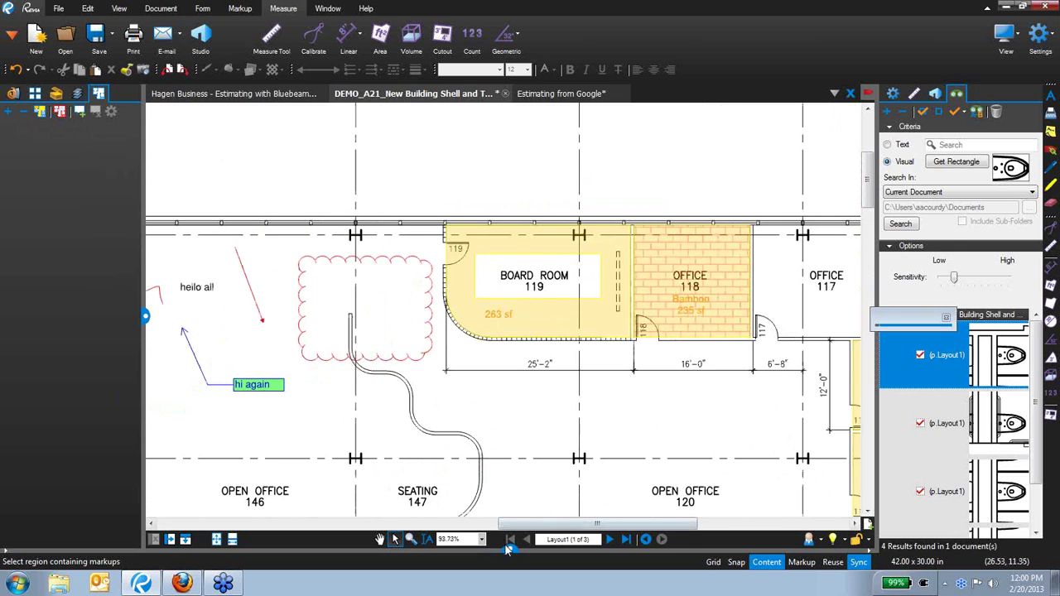
click(510, 551)
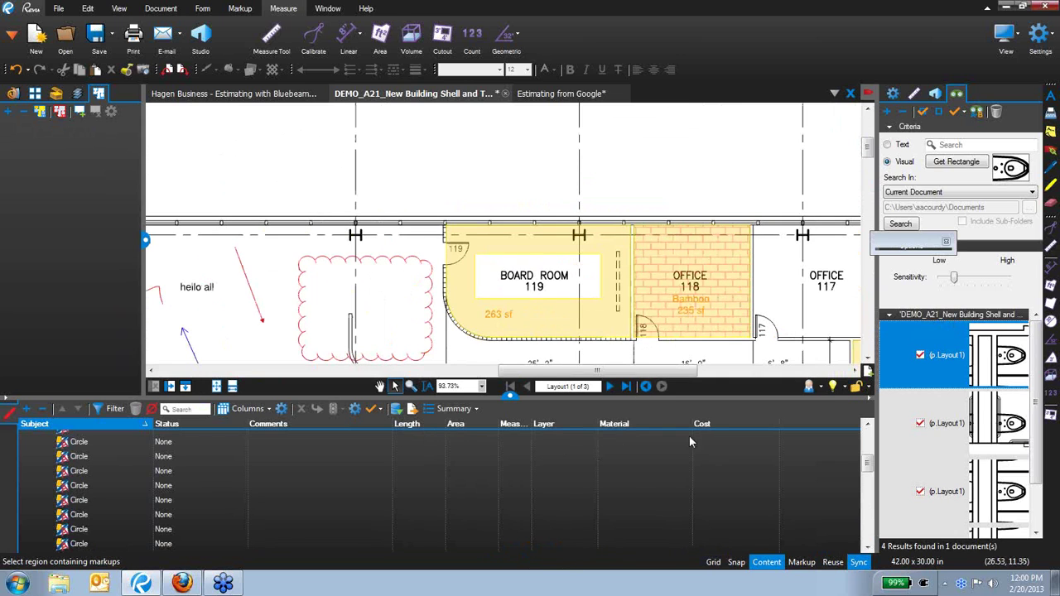
click(281, 408)
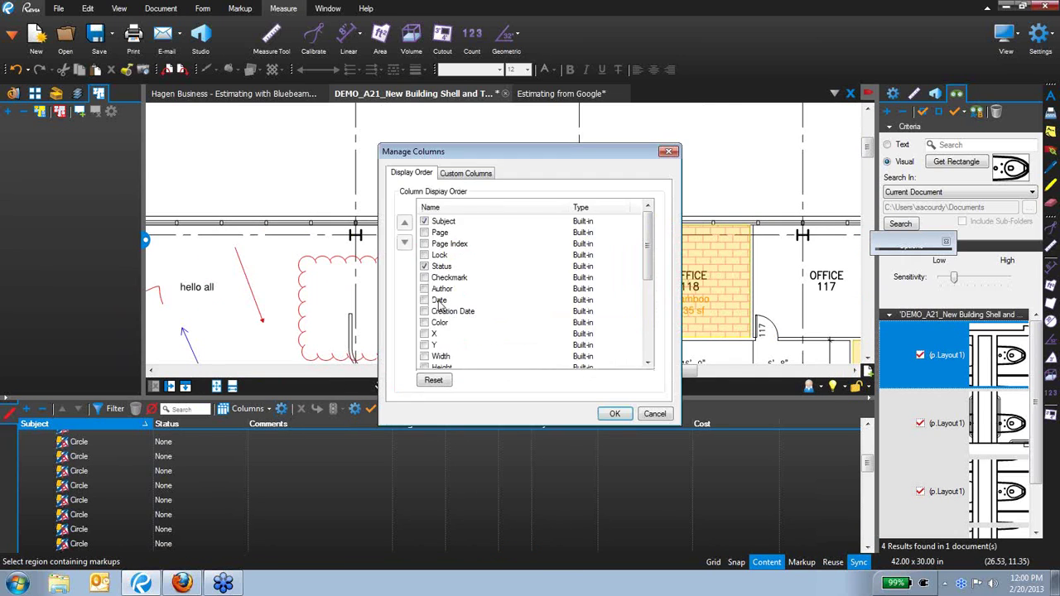
click(480, 174)
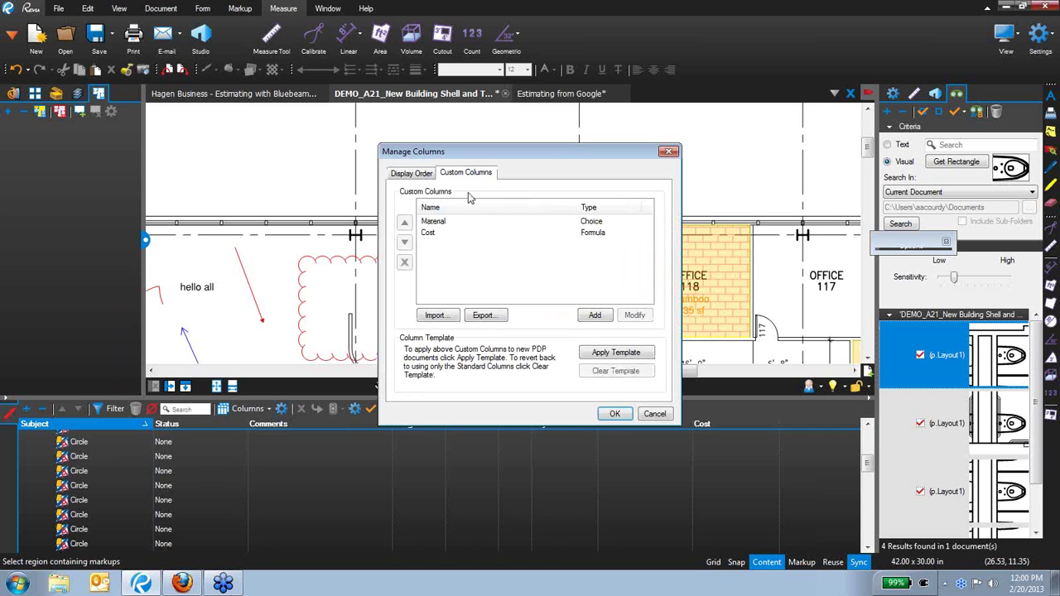
click(655, 414)
click(511, 392)
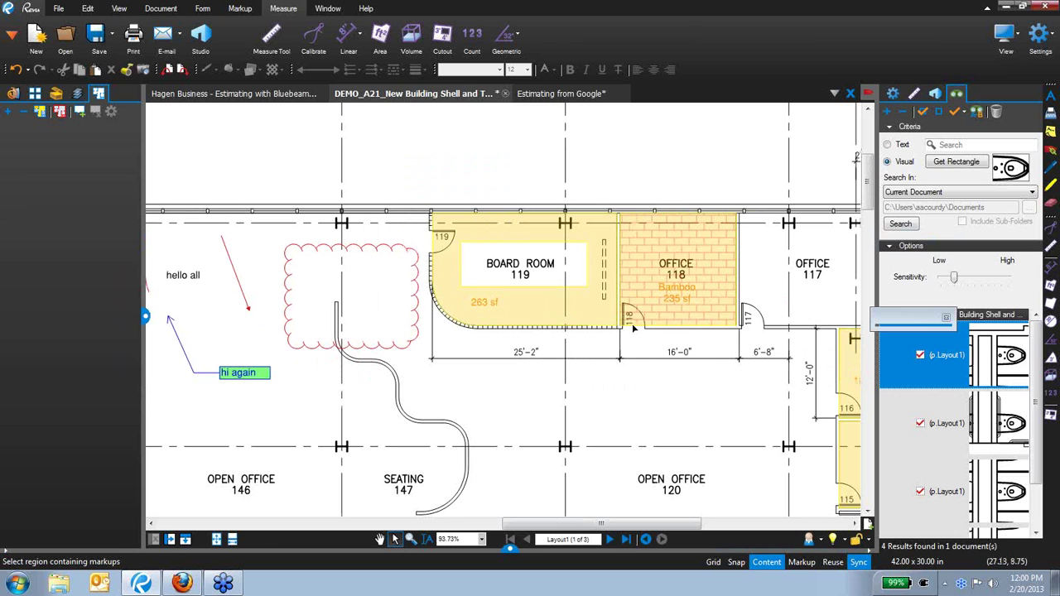
Step: Add a space named Floor 1 as a rectangle around the entire floor plan
scroll(611, 376, down, 5)
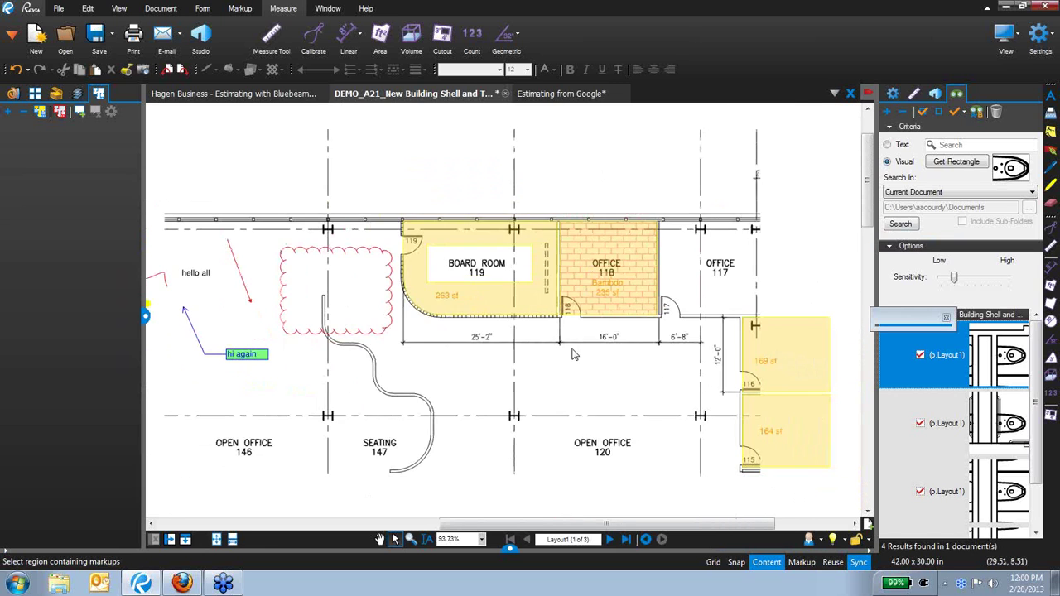
scroll(546, 349, down, 3)
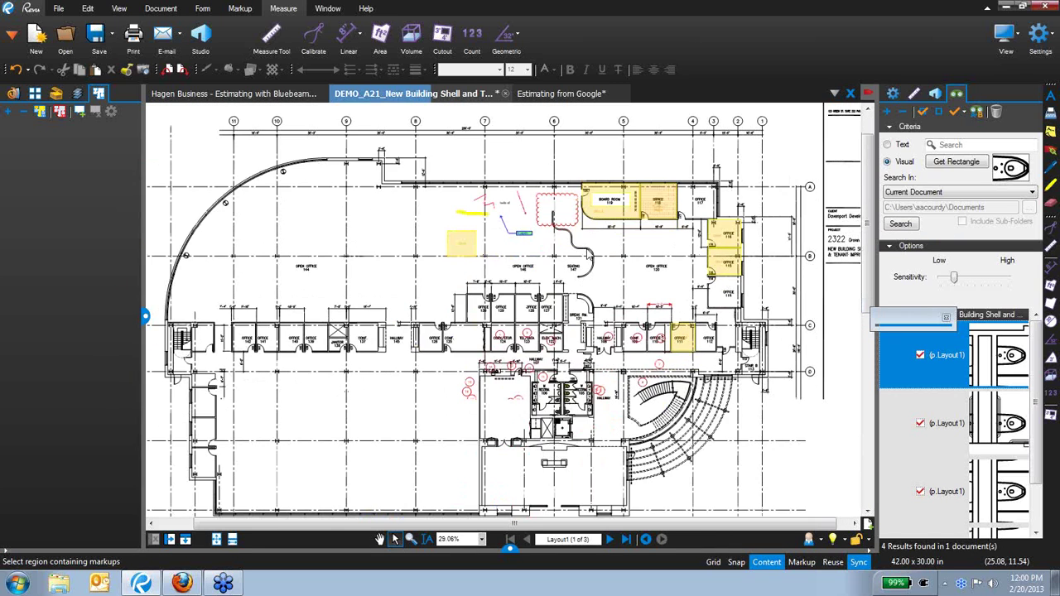
click(81, 111)
drag(218, 119, 776, 488)
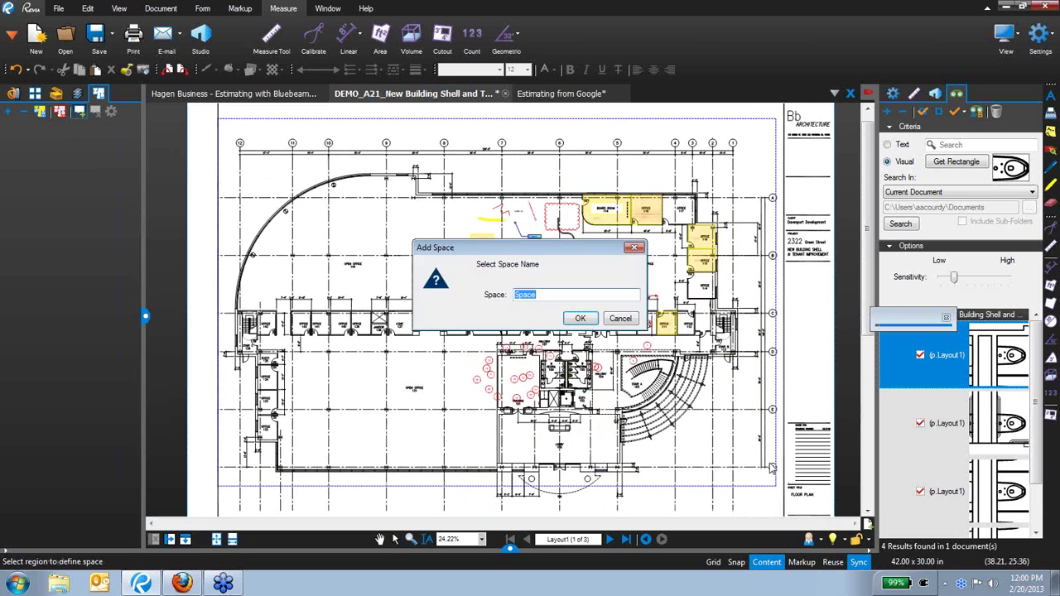
key(Caps_Lock)
text(FLL)
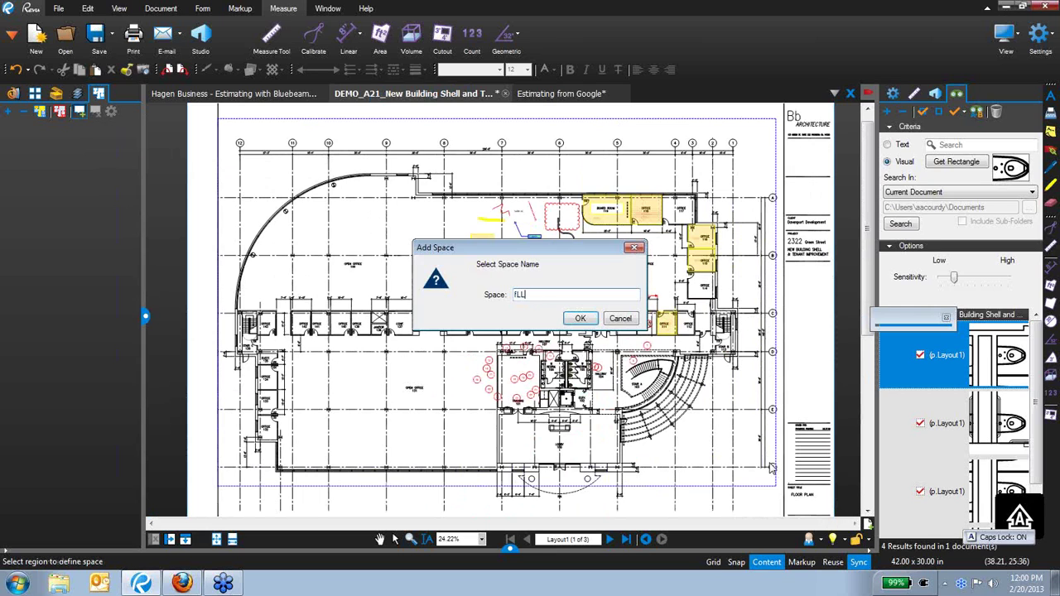
key(Caps_Lock)
text(Floor 1)
click(581, 318)
Step: Add a space named Area A inside Floor 1, from gridline 7 past gridline 1 and down to just below gridline D
drag(502, 138, 759, 363)
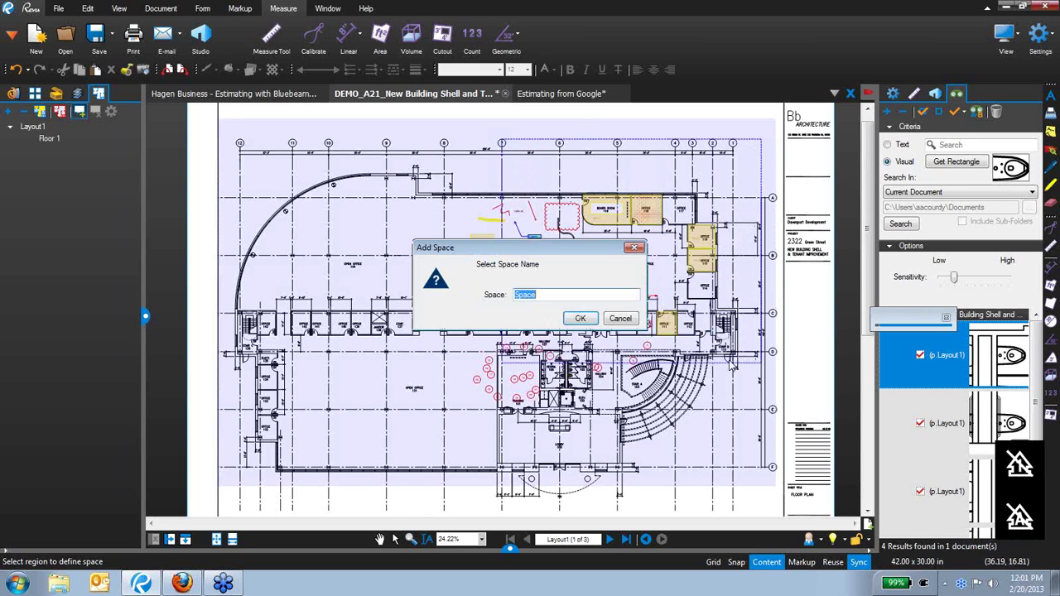
text(Area A)
click(580, 318)
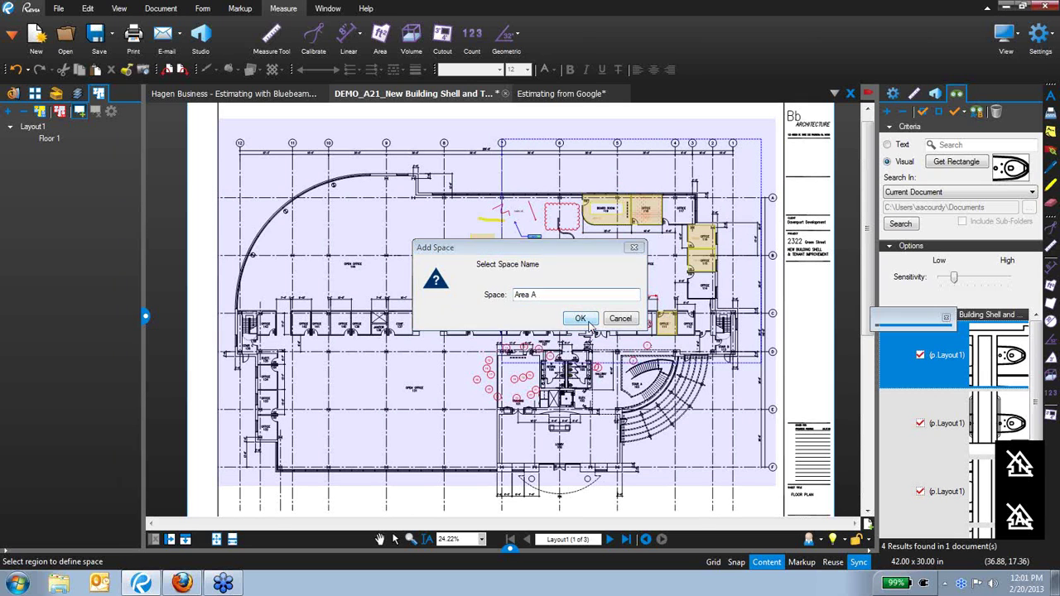
scroll(563, 157, up, 7)
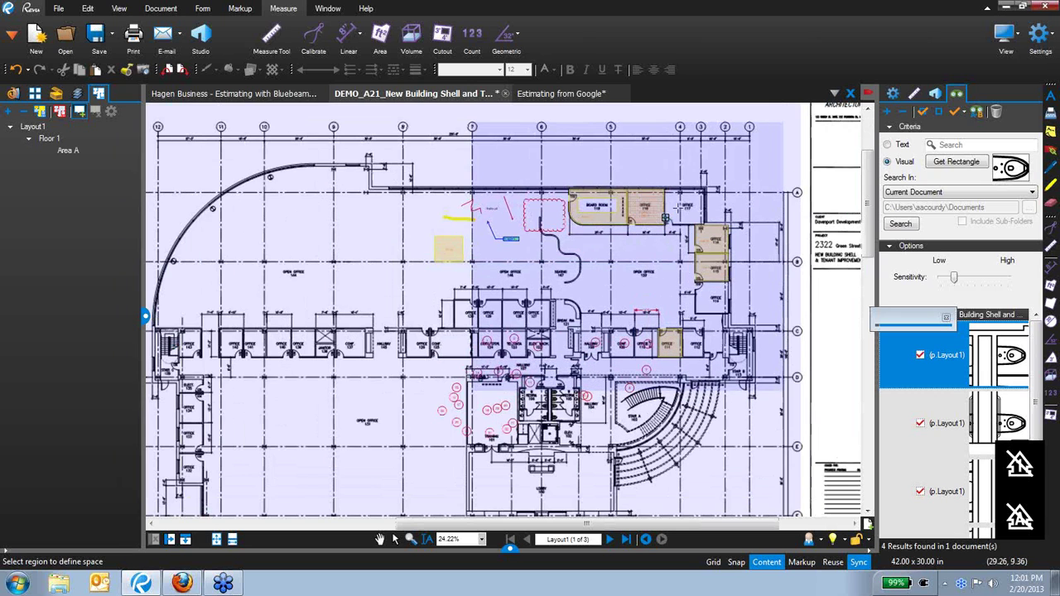
scroll(564, 157, up, 1)
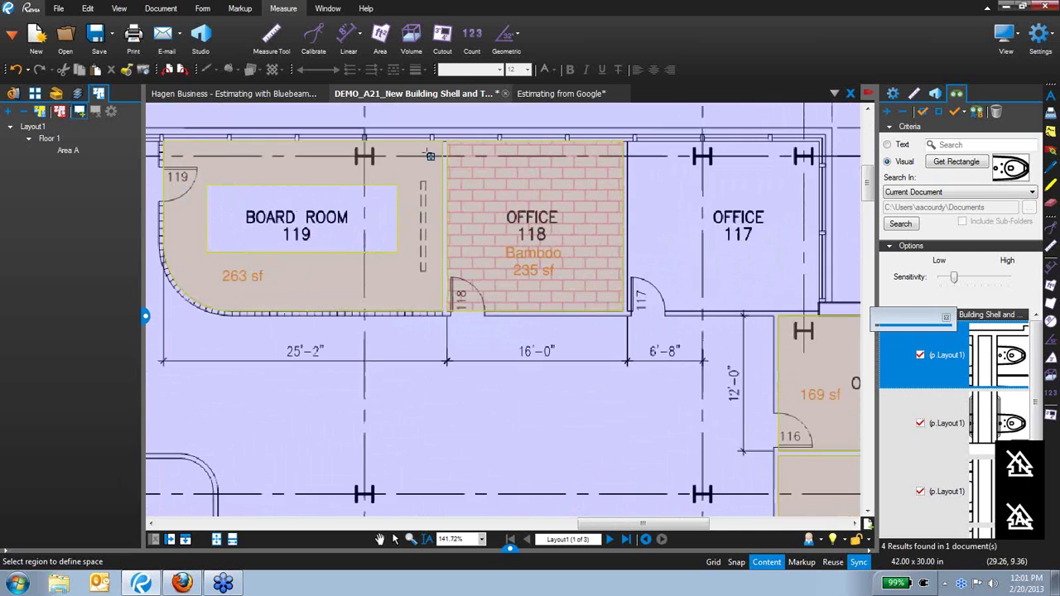
drag(447, 143, 623, 299)
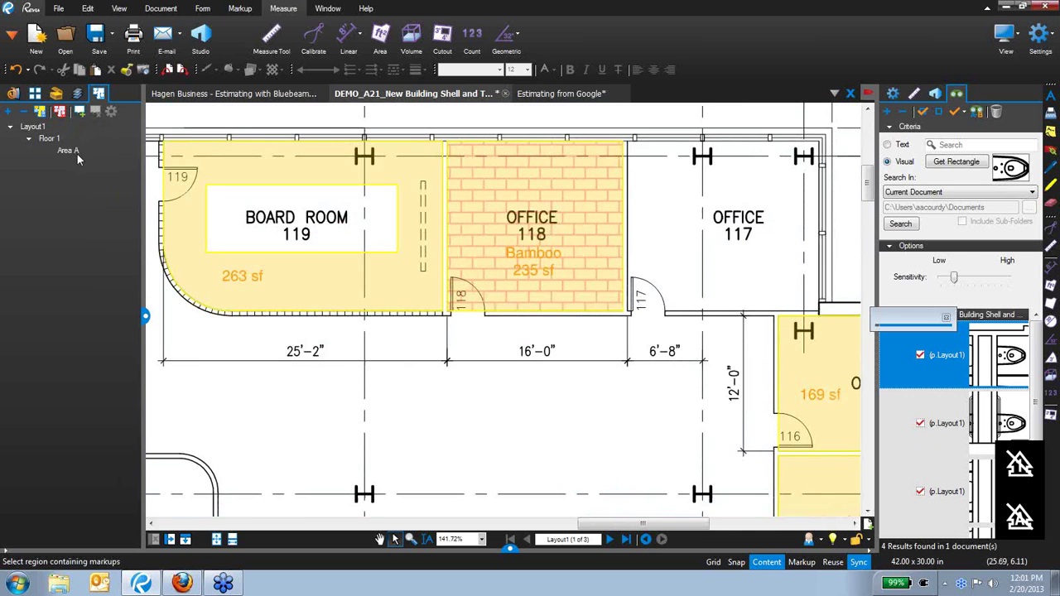
Step: Add a space named 114 inside Area A, covering Office 114 from wall to wall
click(78, 154)
click(80, 114)
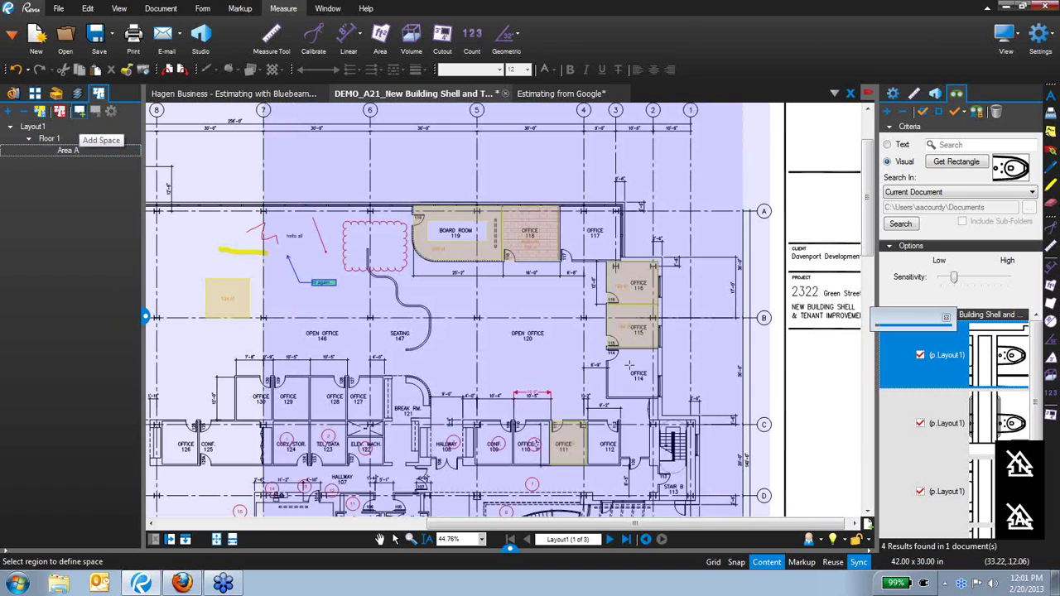
scroll(580, 299, up, 5)
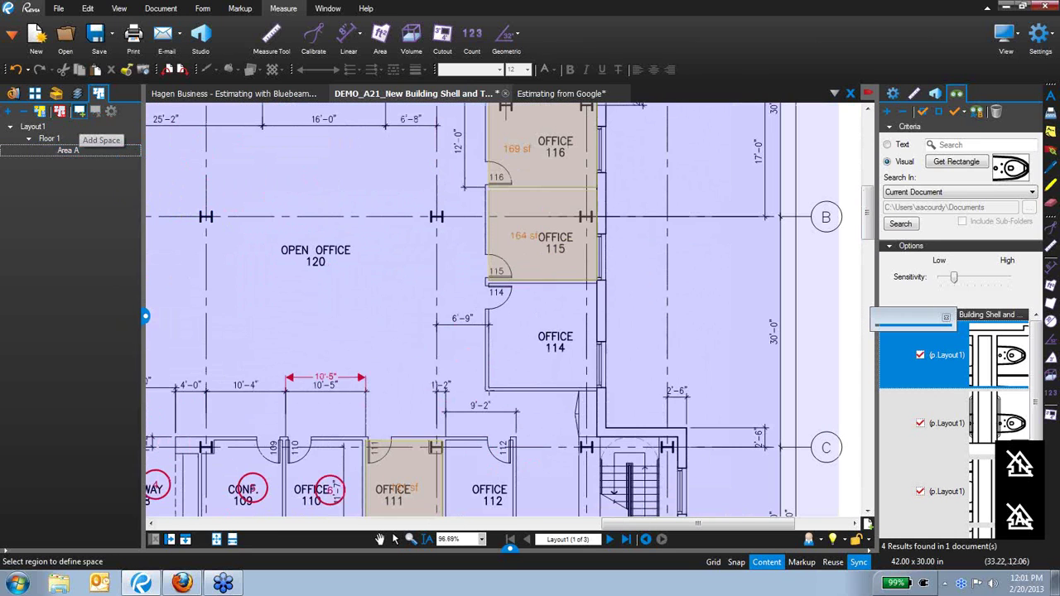
click(528, 303)
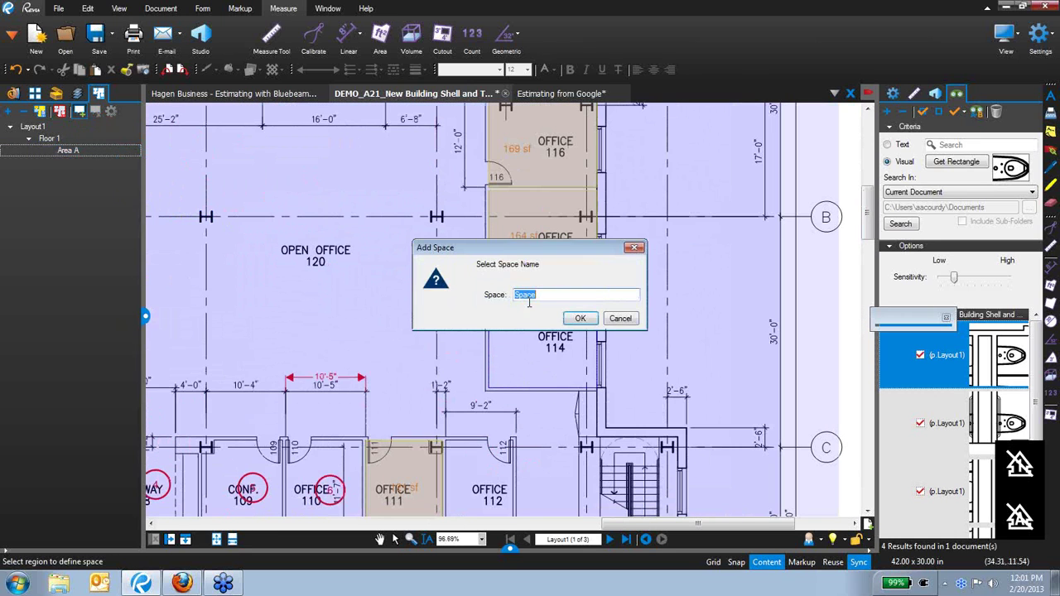
text(114)
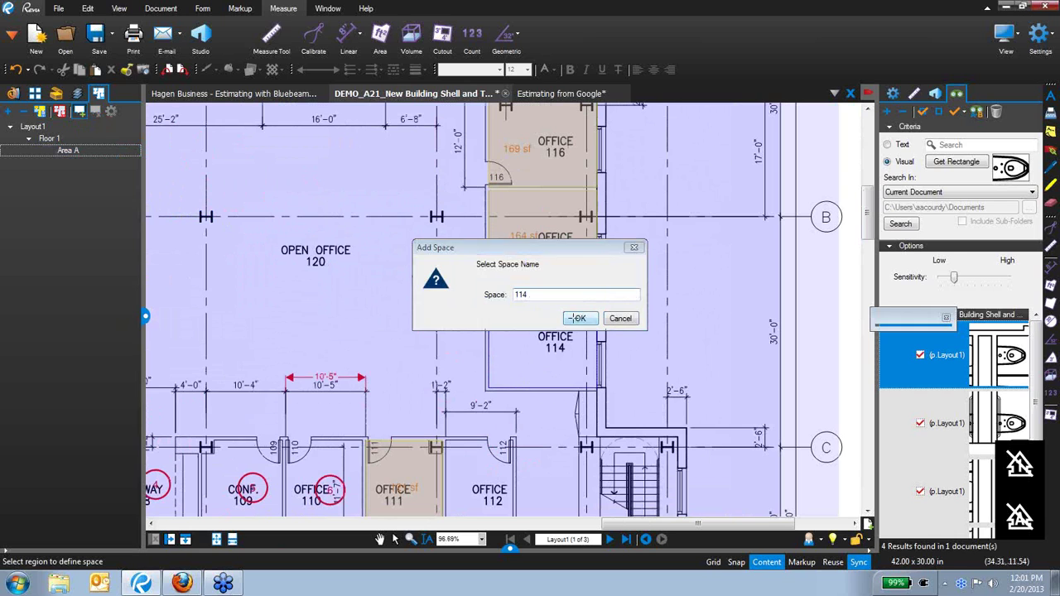
click(581, 318)
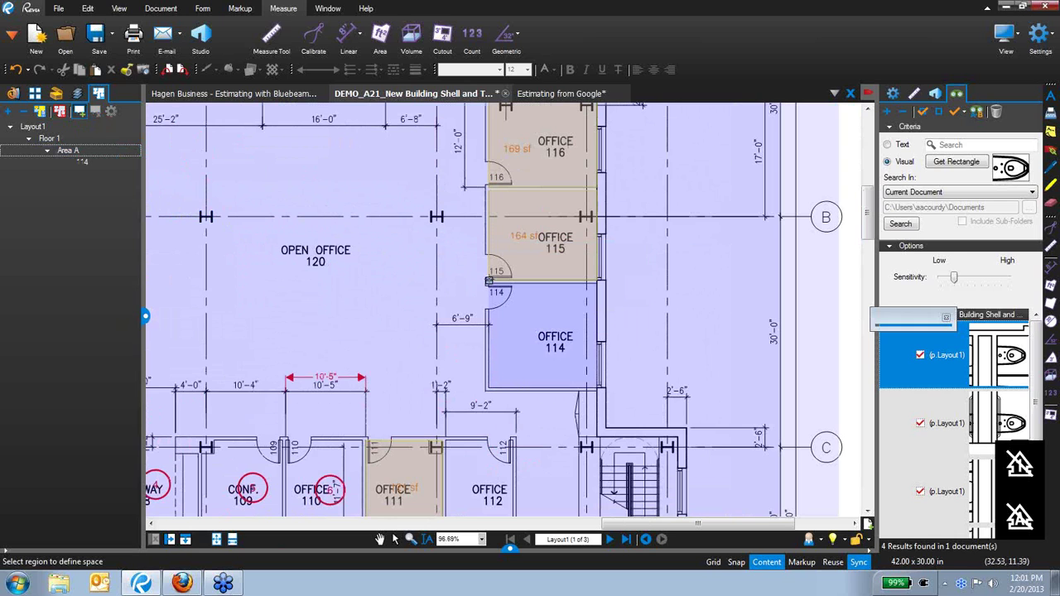
Step: Add a space named 115 inside Area A, covering Office 115
click(568, 264)
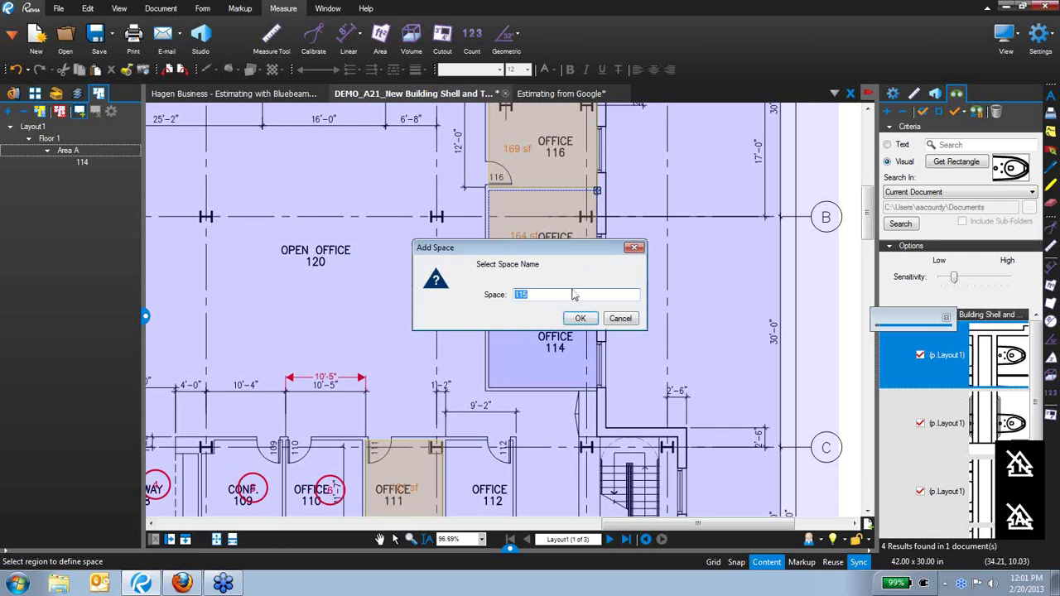
drag(549, 262, 526, 359)
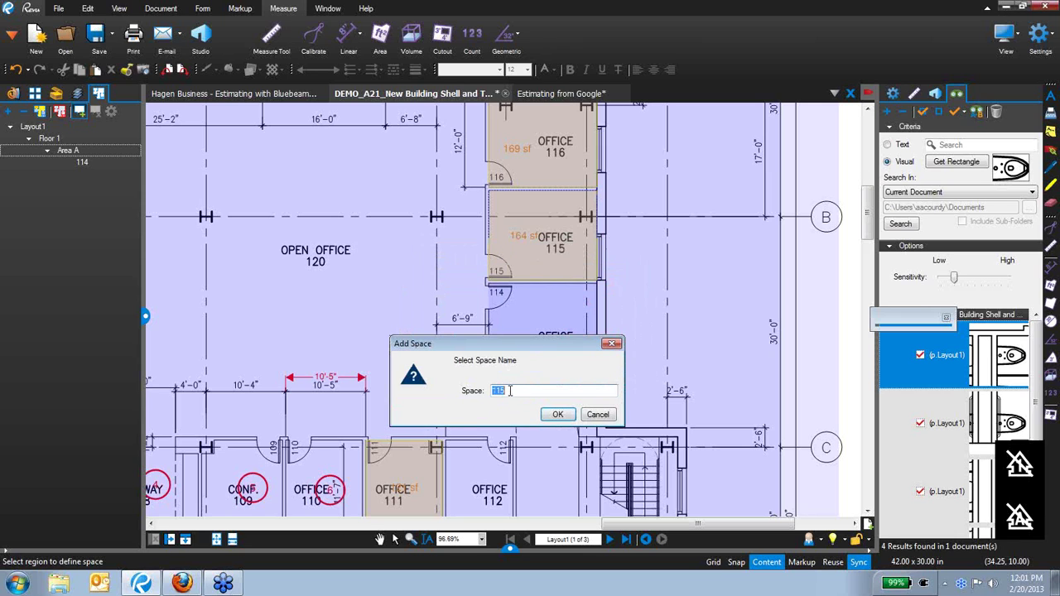
click(557, 415)
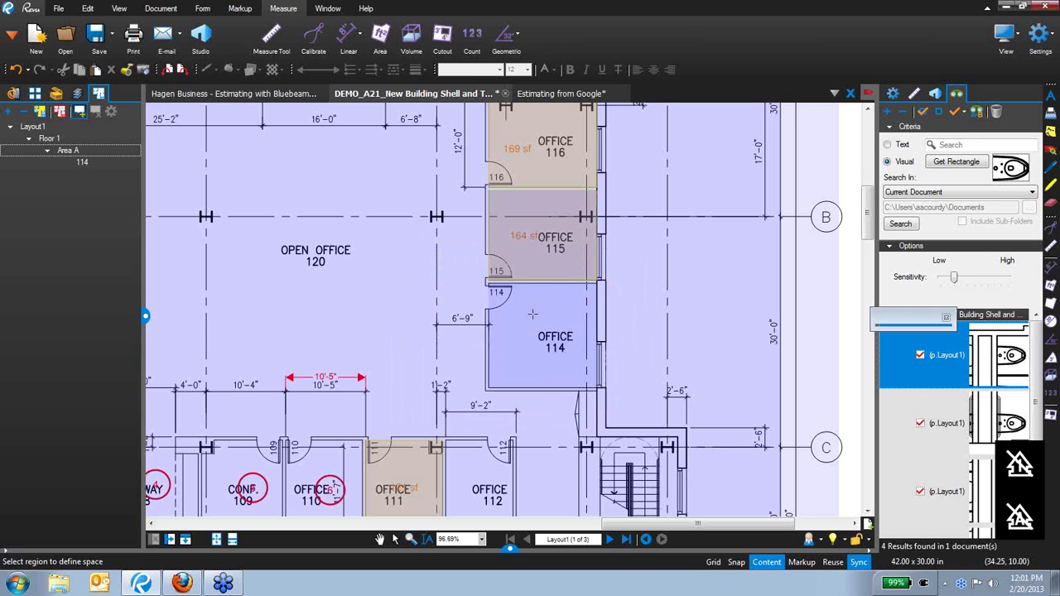
Step: Add a space named 116 inside Area A, covering Office 116, and stop defining spaces
scroll(498, 190, up, 3)
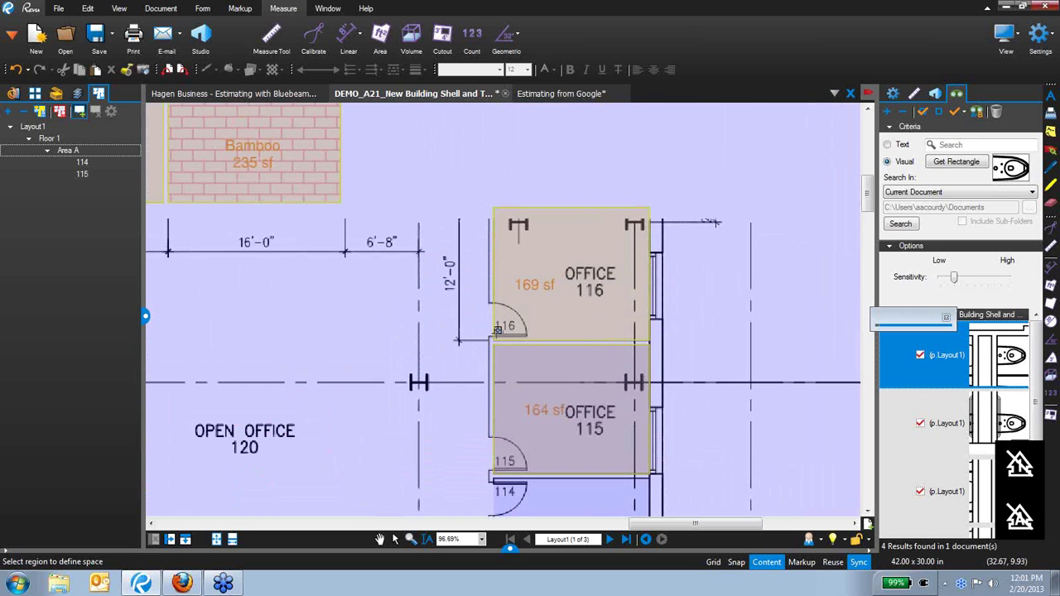
click(581, 241)
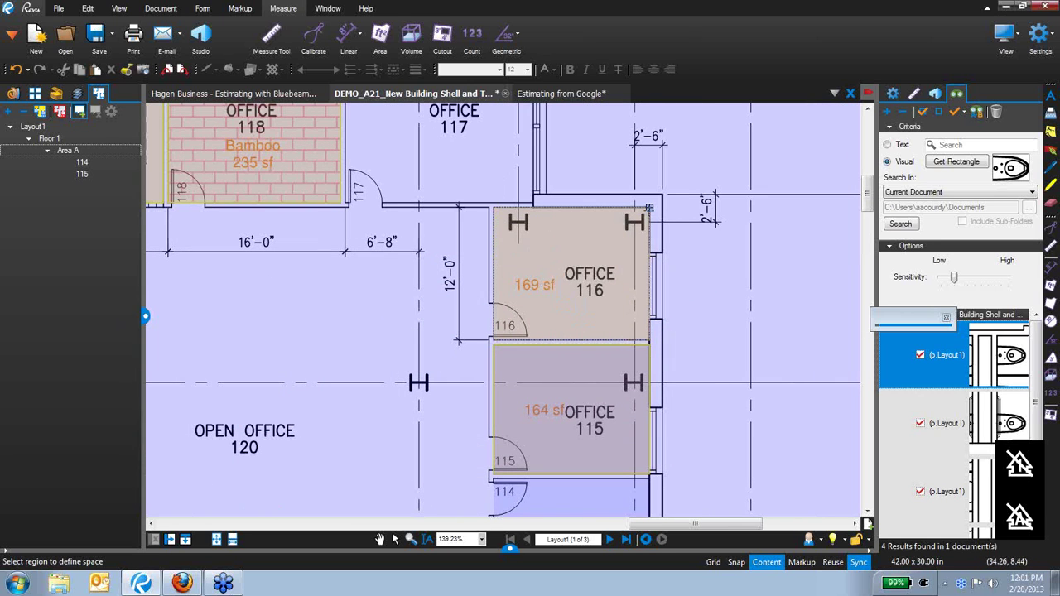
click(580, 320)
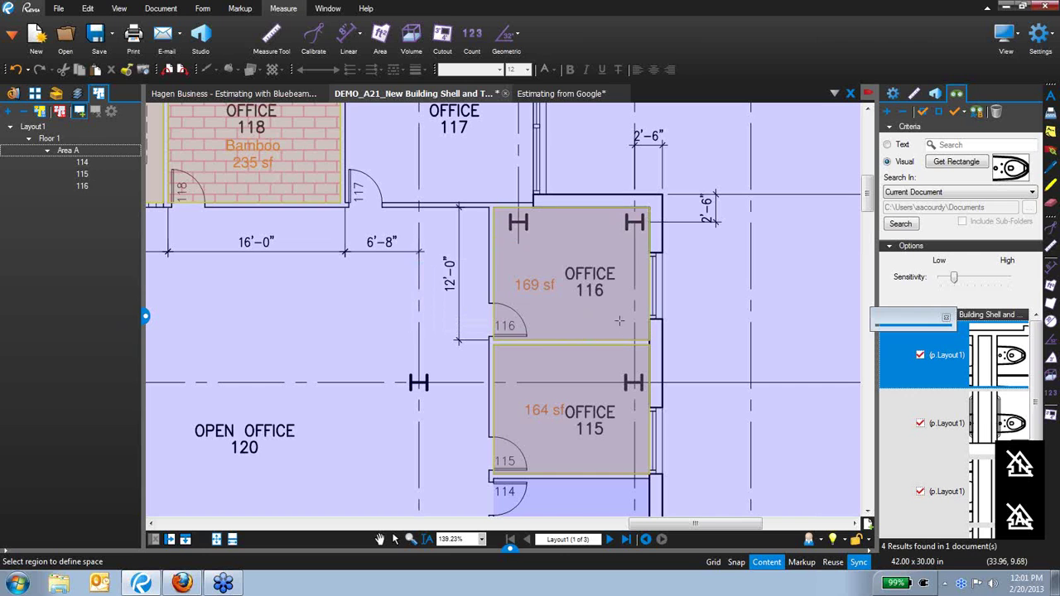
key(Escape)
scroll(629, 307, down, 3)
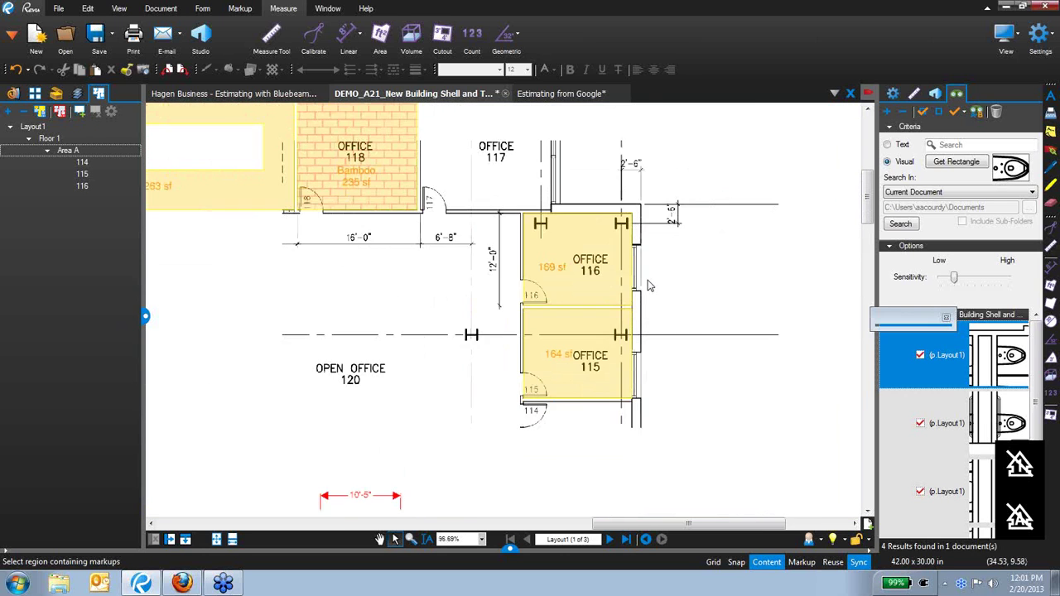
scroll(650, 286, down, 2)
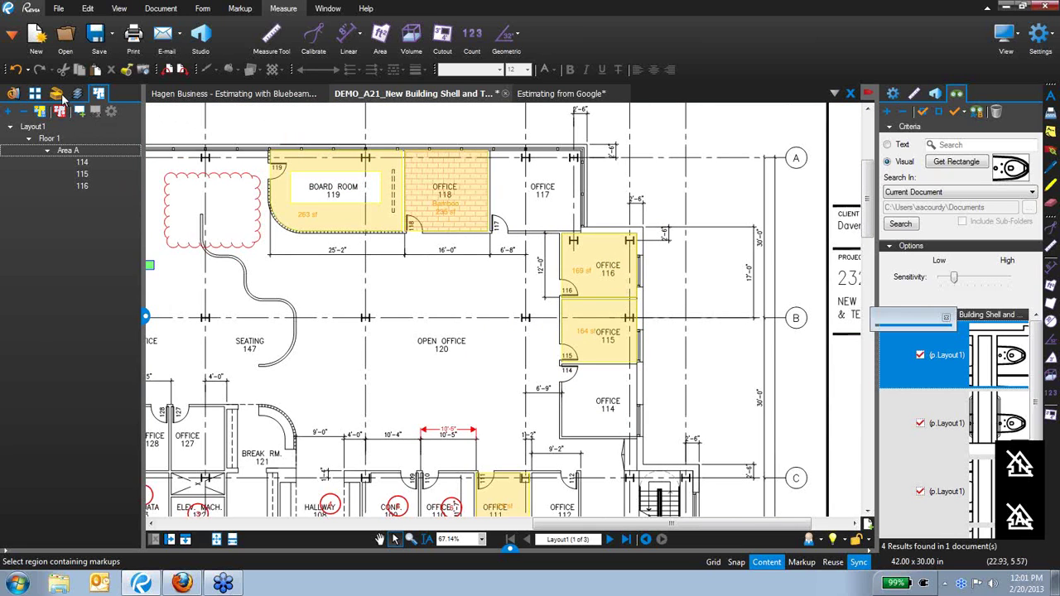
Step: Measure a rectangular perimeter of about 45 ft inside Office 116 with the custom Crown Moulding tool
click(58, 93)
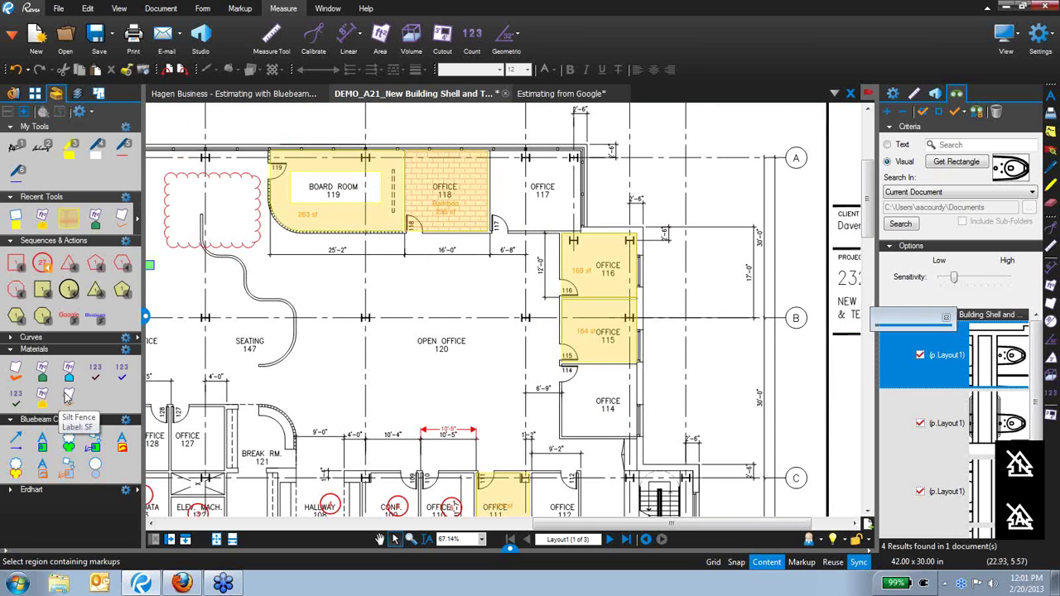
click(16, 380)
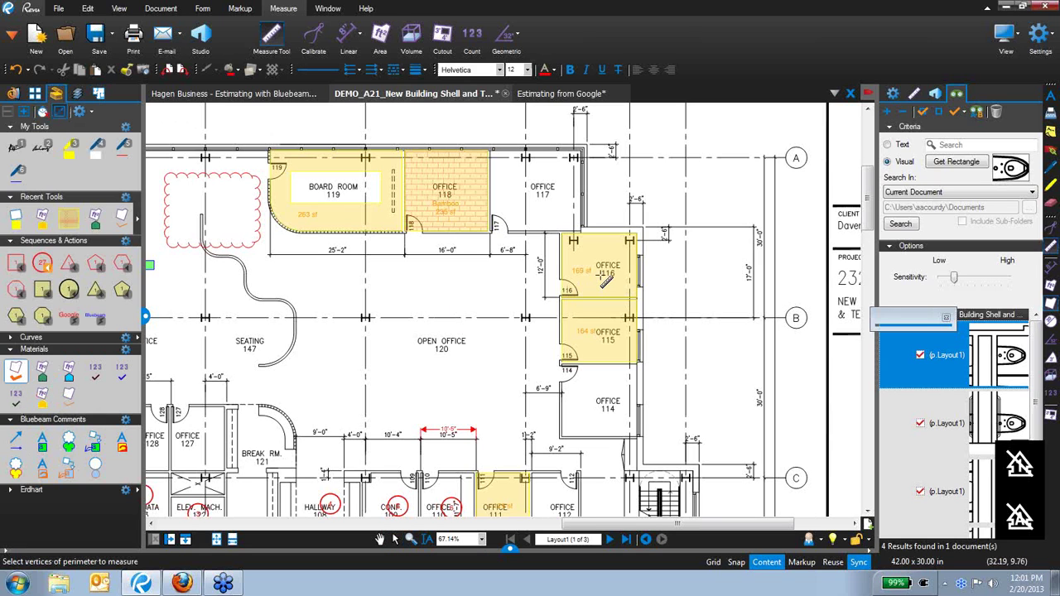
scroll(596, 270, up, 4)
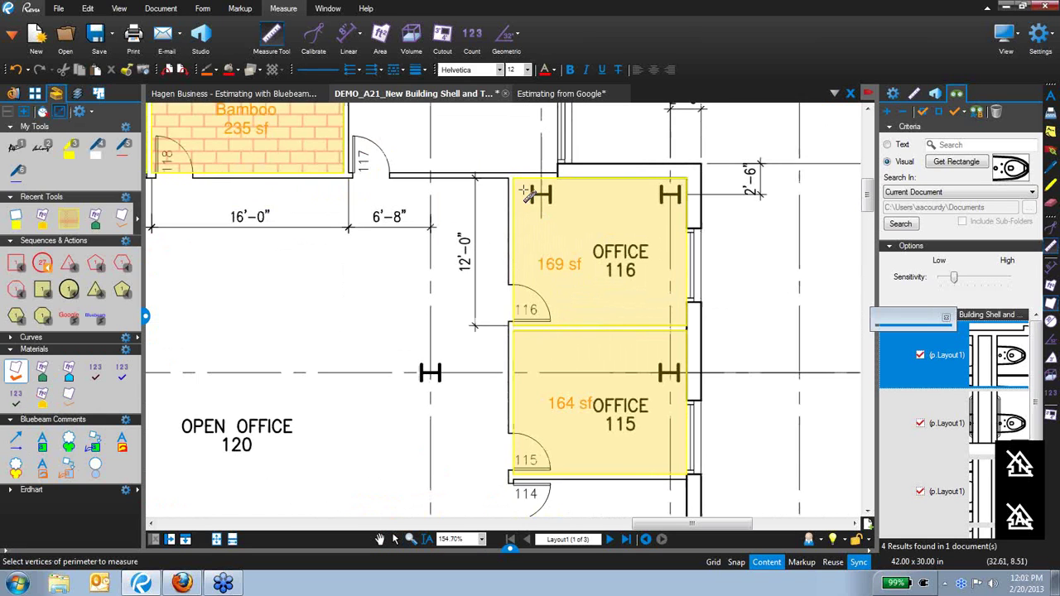
mouse_move(532, 193)
mouse_down()
mouse_move(645, 302)
mouse_move(672, 306)
mouse_up()
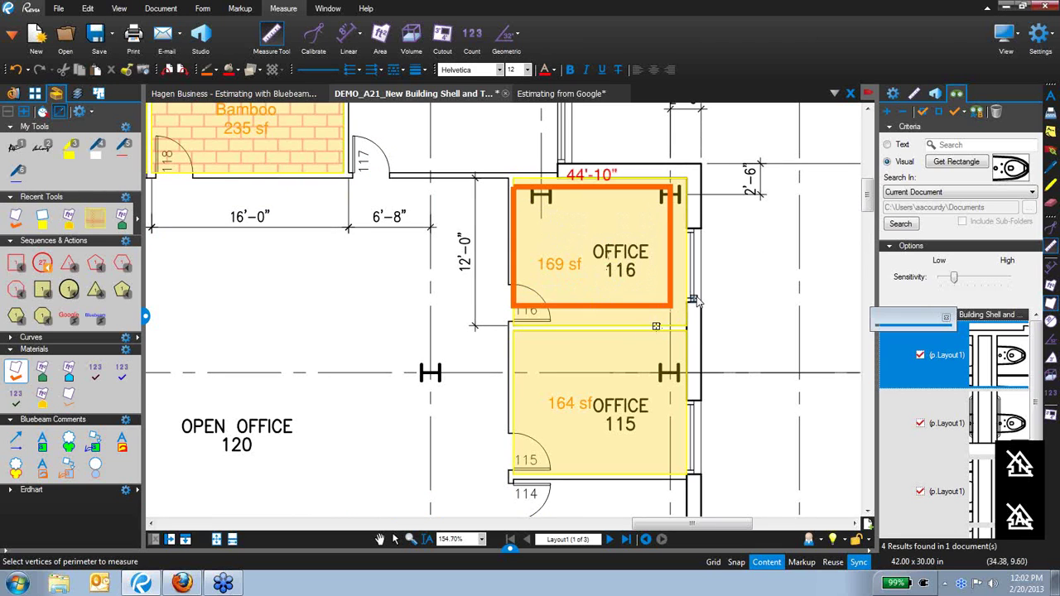
key(Escape)
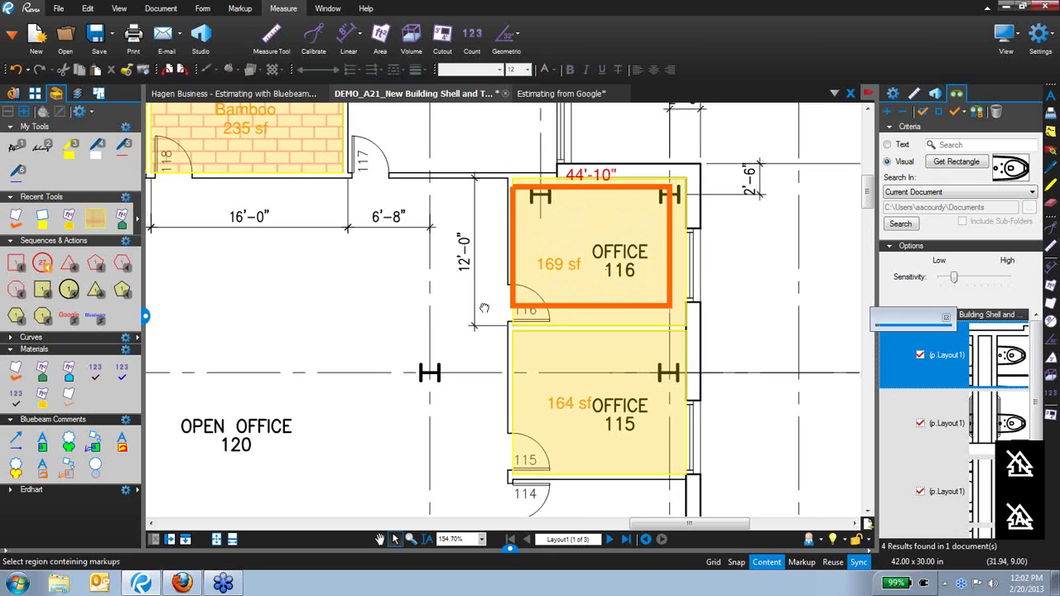
Step: Scribble a blue pen markup over Office 117 and place a green cloud comment in Office 118
scroll(578, 244, down, 2)
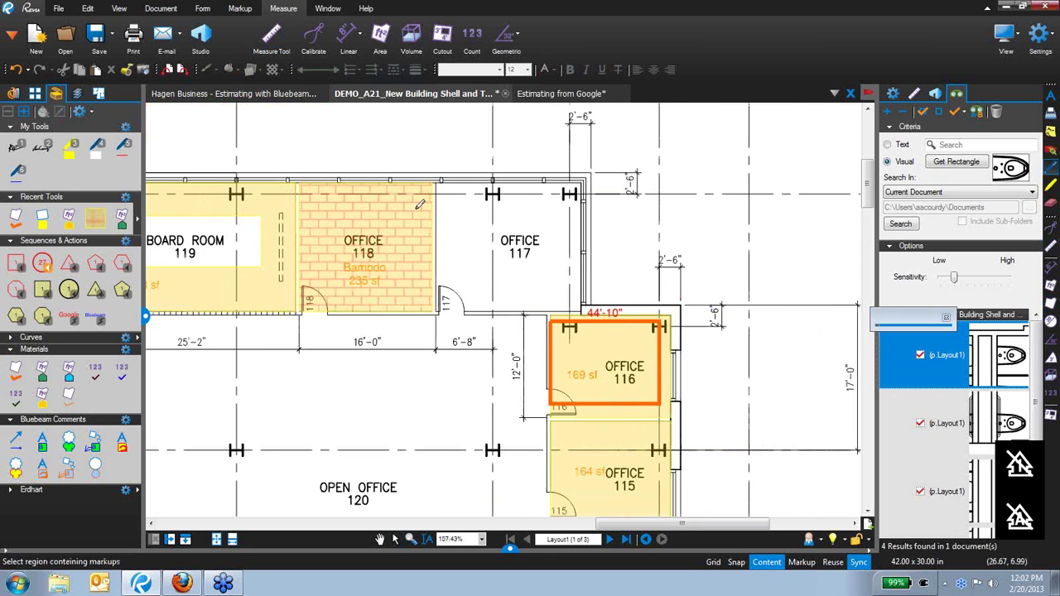
click(16, 172)
mouse_move(486, 245)
mouse_down()
mouse_move(534, 254)
mouse_move(524, 275)
mouse_up()
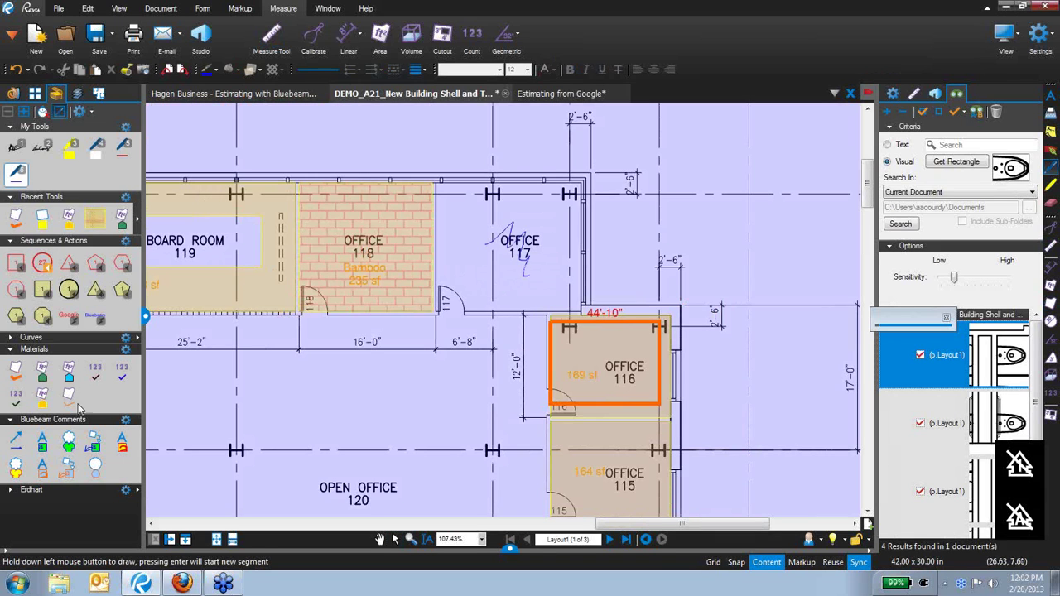
click(69, 446)
click(335, 222)
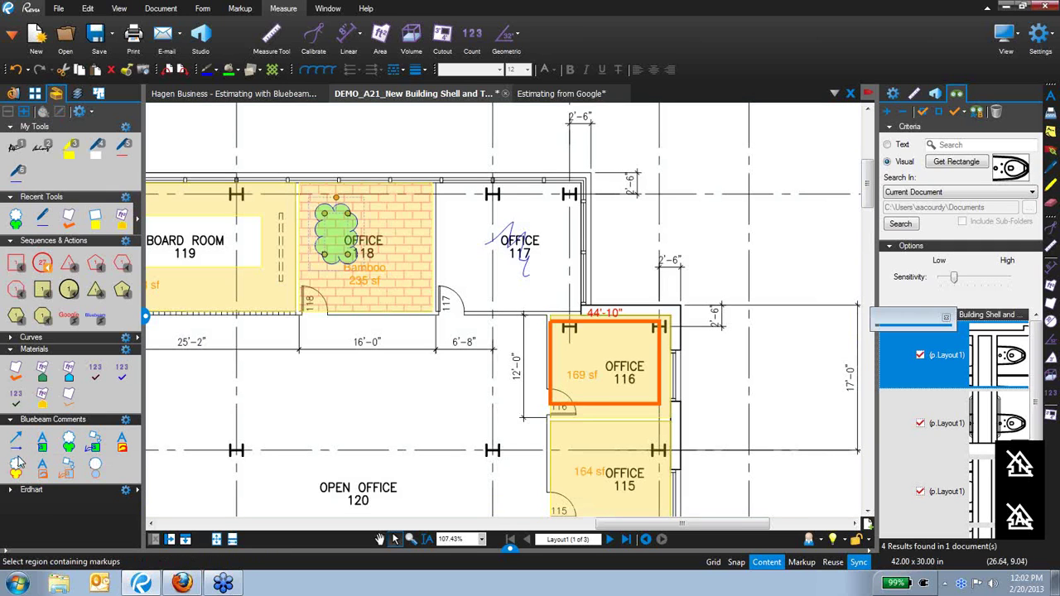
Step: Draw blue hatched flooring areas of about 44, 92 and 57 sf in Board Room 119, Office 117 and Office 115
click(68, 371)
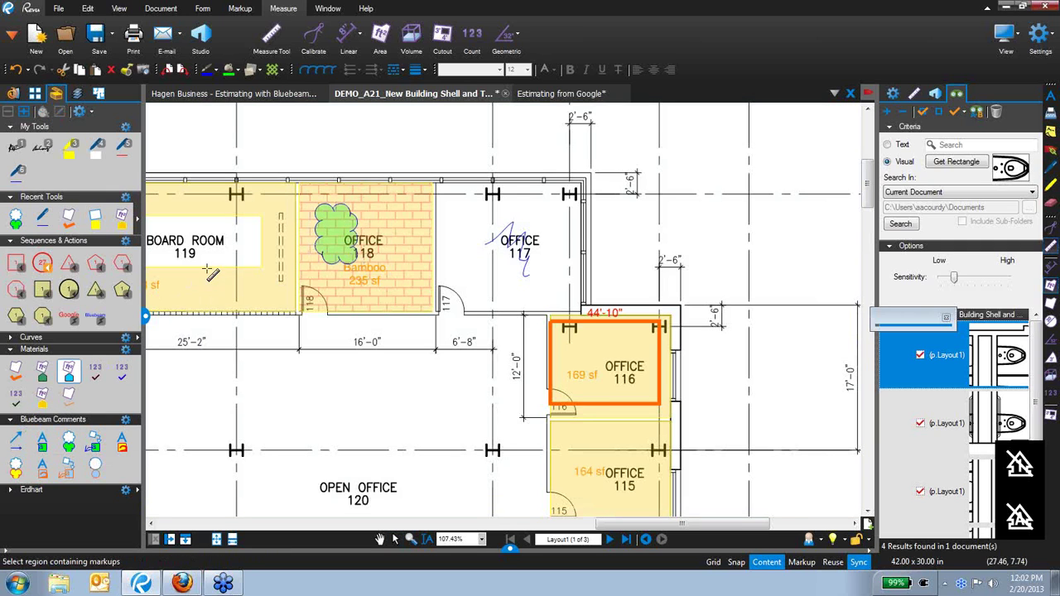
drag(215, 207, 266, 270)
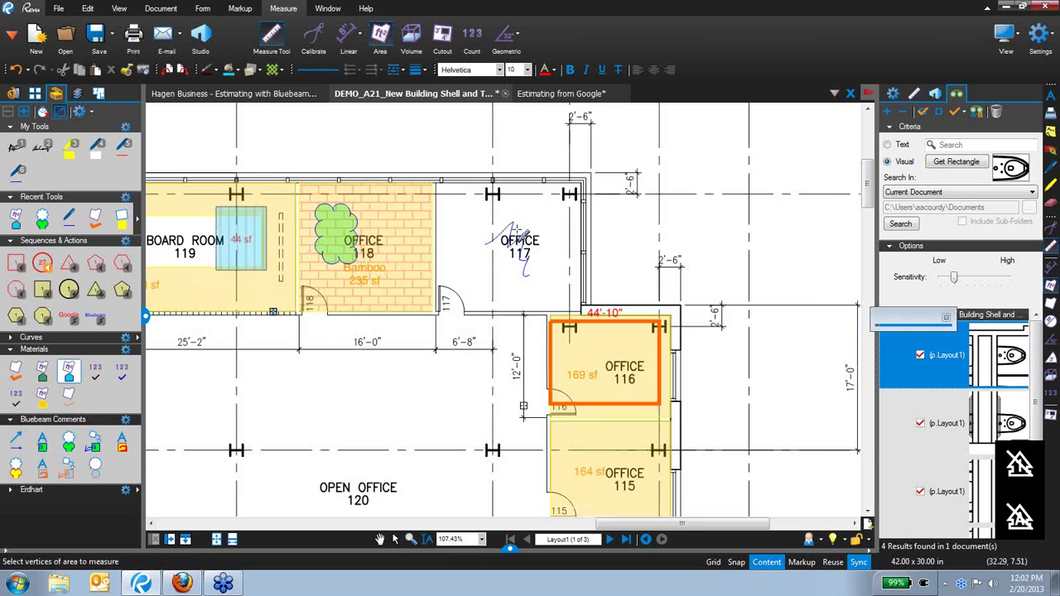
drag(455, 202, 541, 280)
drag(581, 447, 640, 514)
key(Escape)
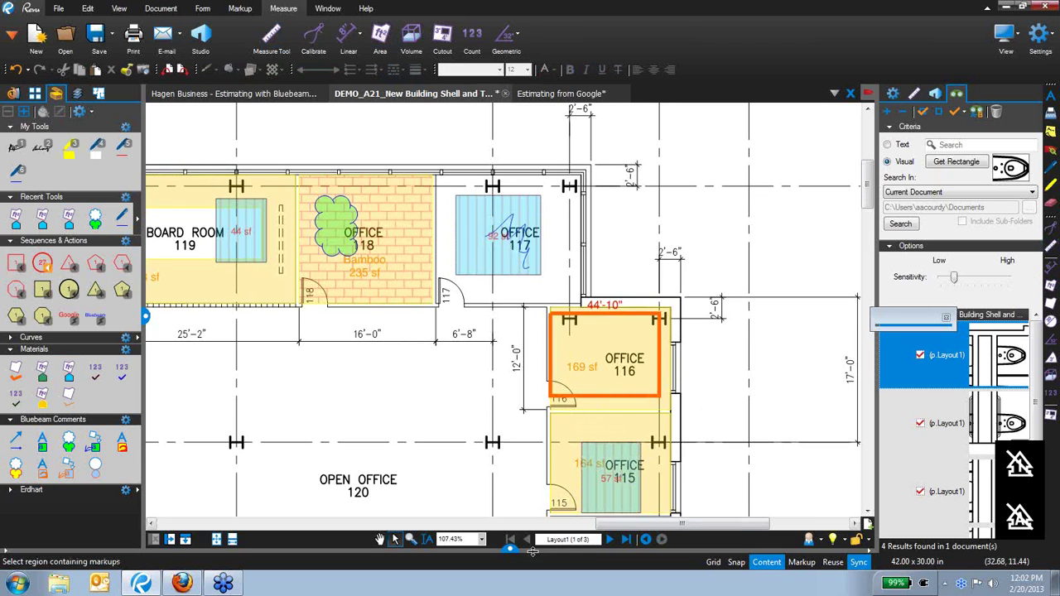
Step: Show the markups list, add the Space column and sort the markups by space
click(507, 553)
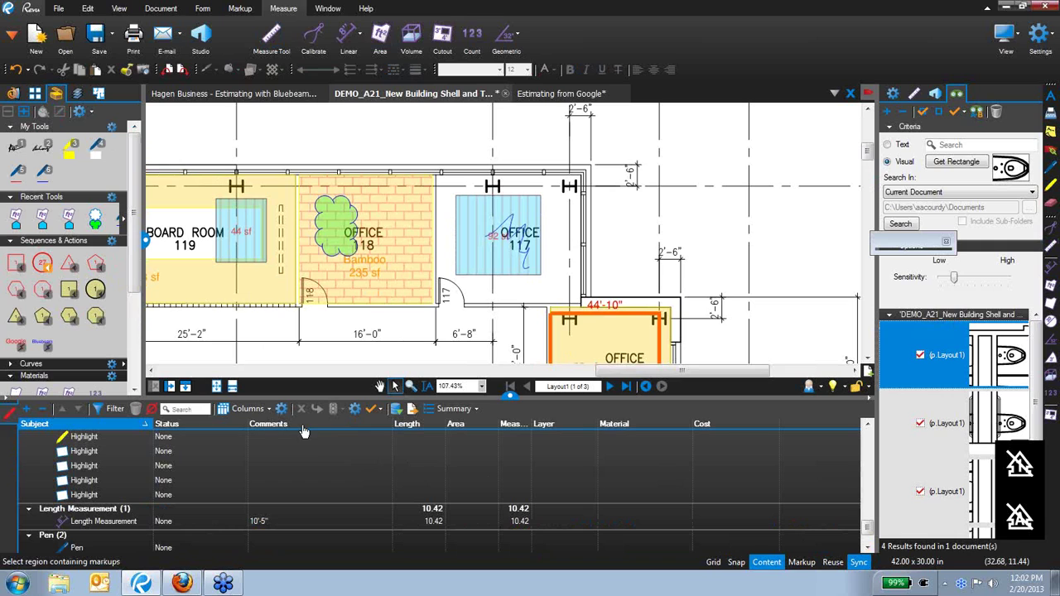
click(247, 408)
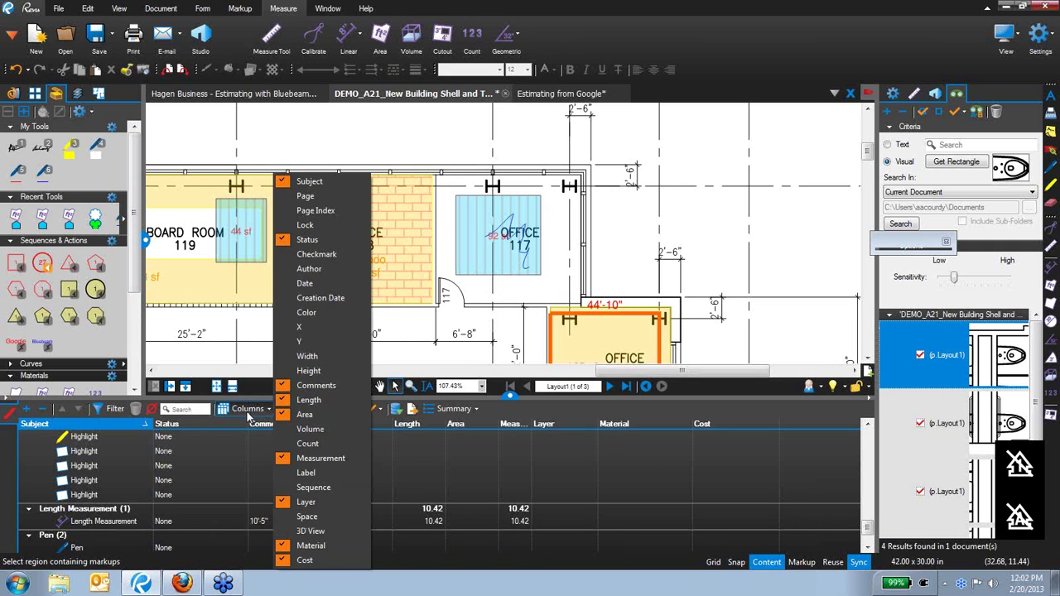
click(306, 517)
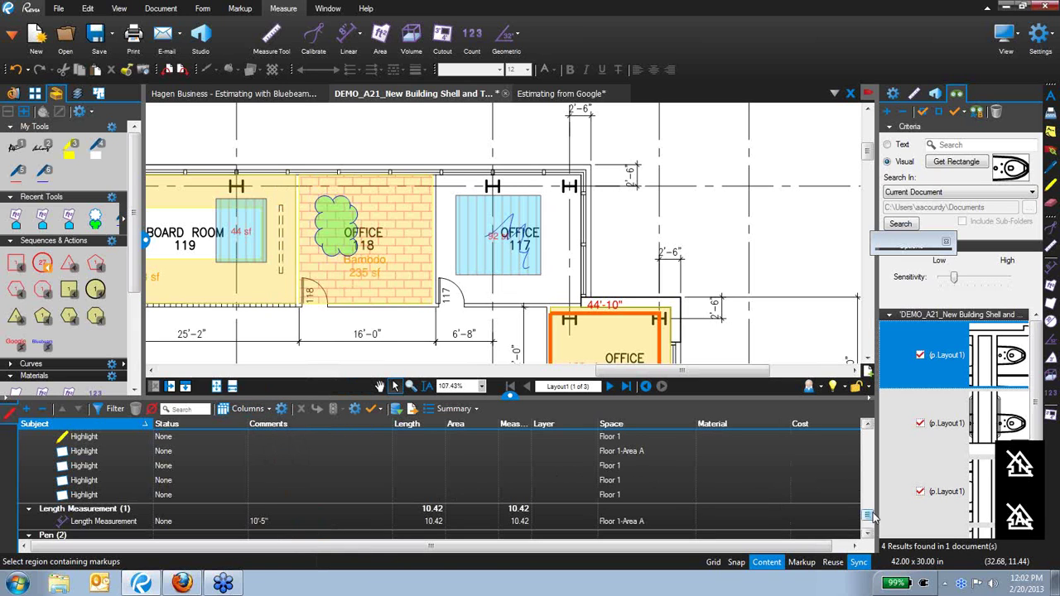
mouse_move(868, 515)
mouse_down()
mouse_move(869, 424)
mouse_move(868, 522)
mouse_up()
click(613, 425)
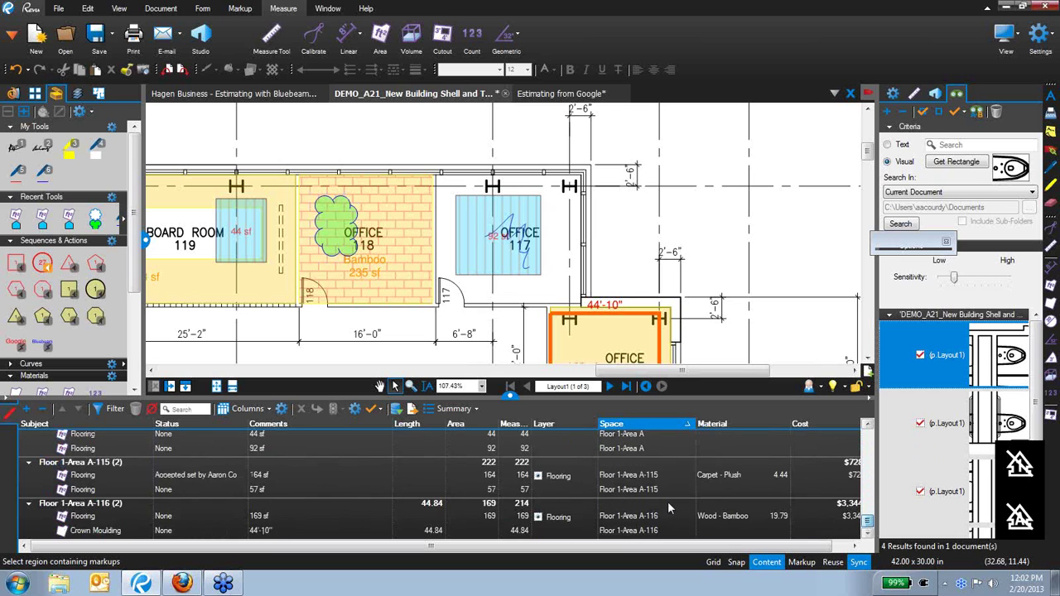
Step: Locate the 57 sf flooring in space 115 and the flooring and crown moulding in space 116 from the markups list
click(653, 489)
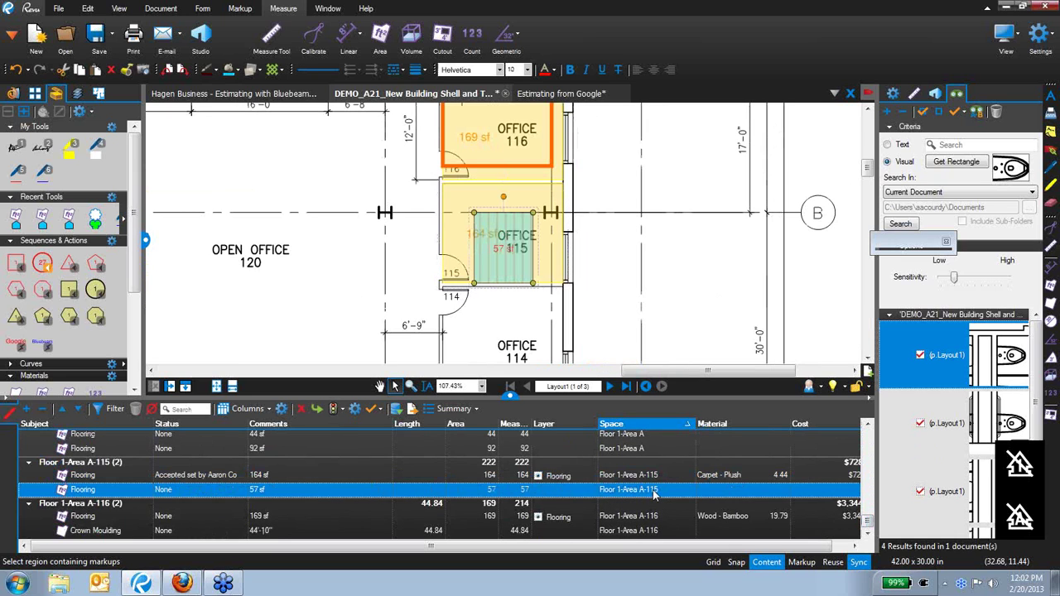
click(653, 516)
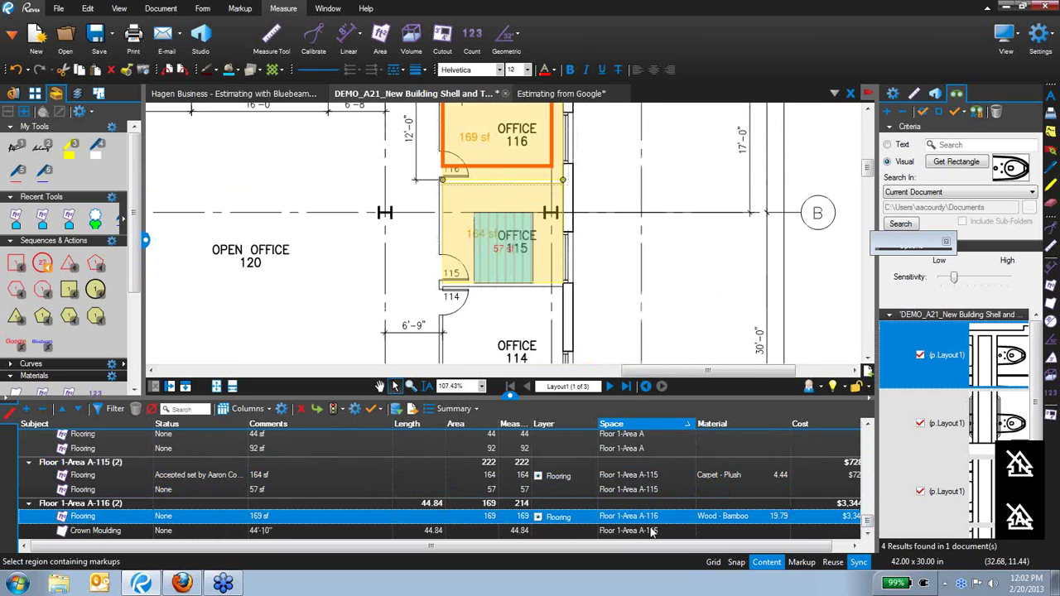
click(653, 531)
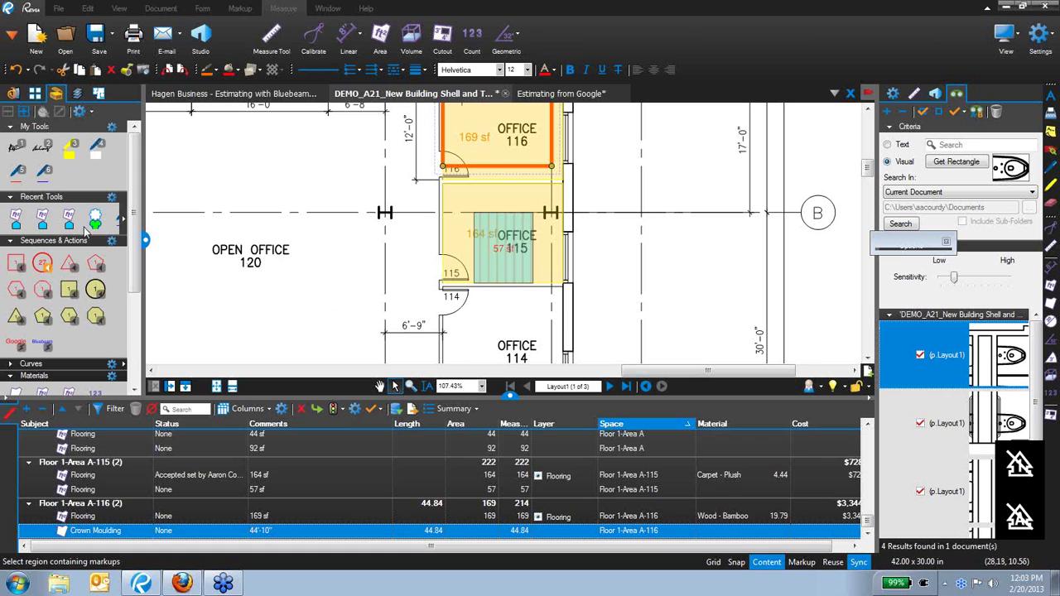
Step: Look through the custom tool sets, then hide the markups list
drag(133, 207, 133, 300)
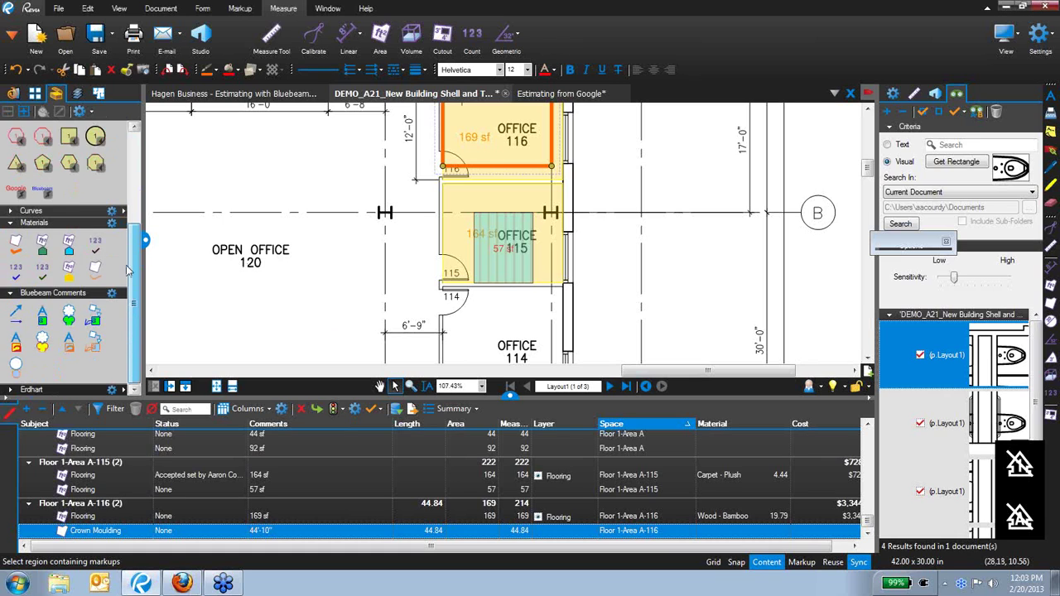
scroll(128, 270, up, 5)
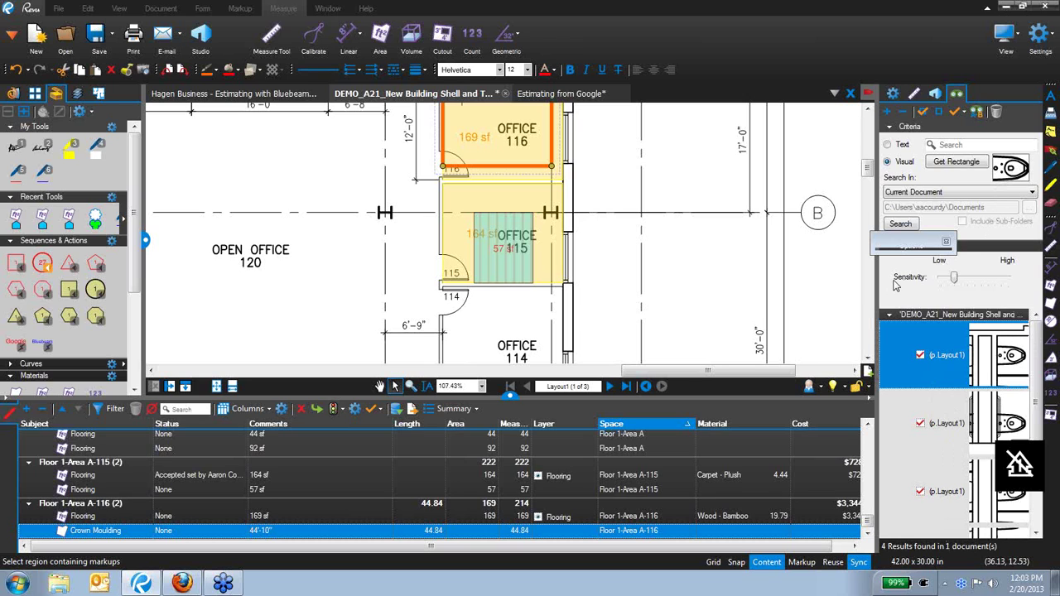
key(alt+l)
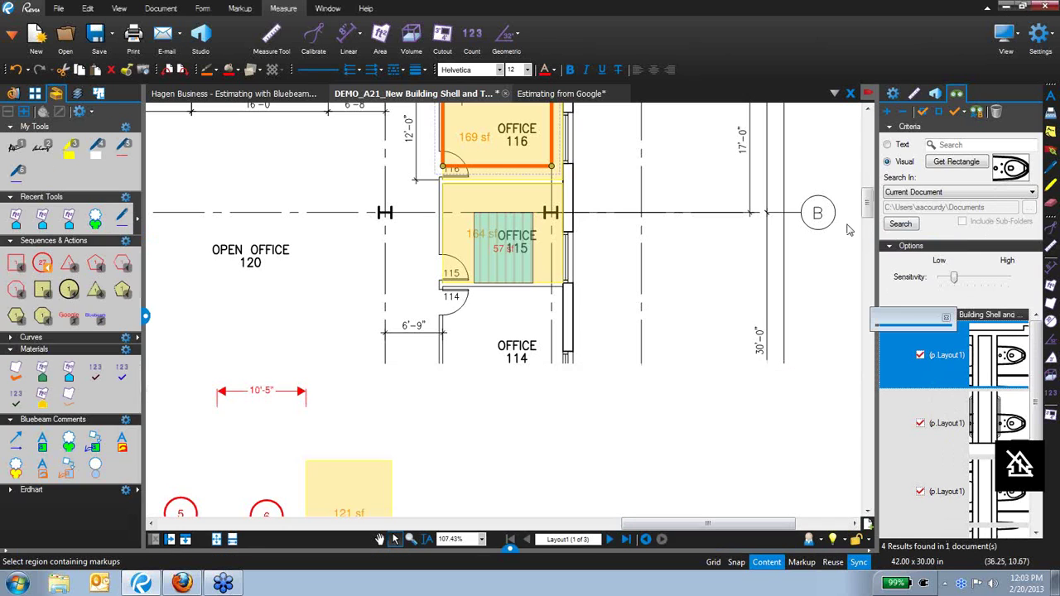